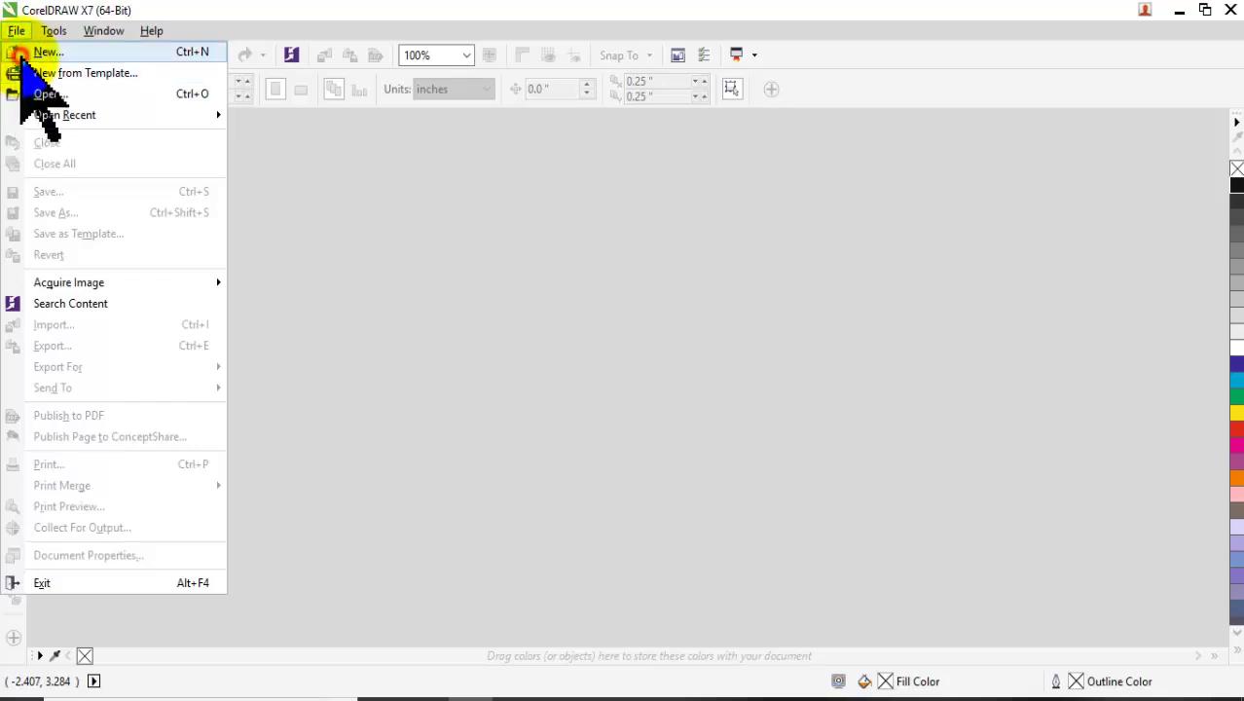
Start a new document and review the available preset destinations and page sizes, keeping Custom for both
left_click(21, 54)
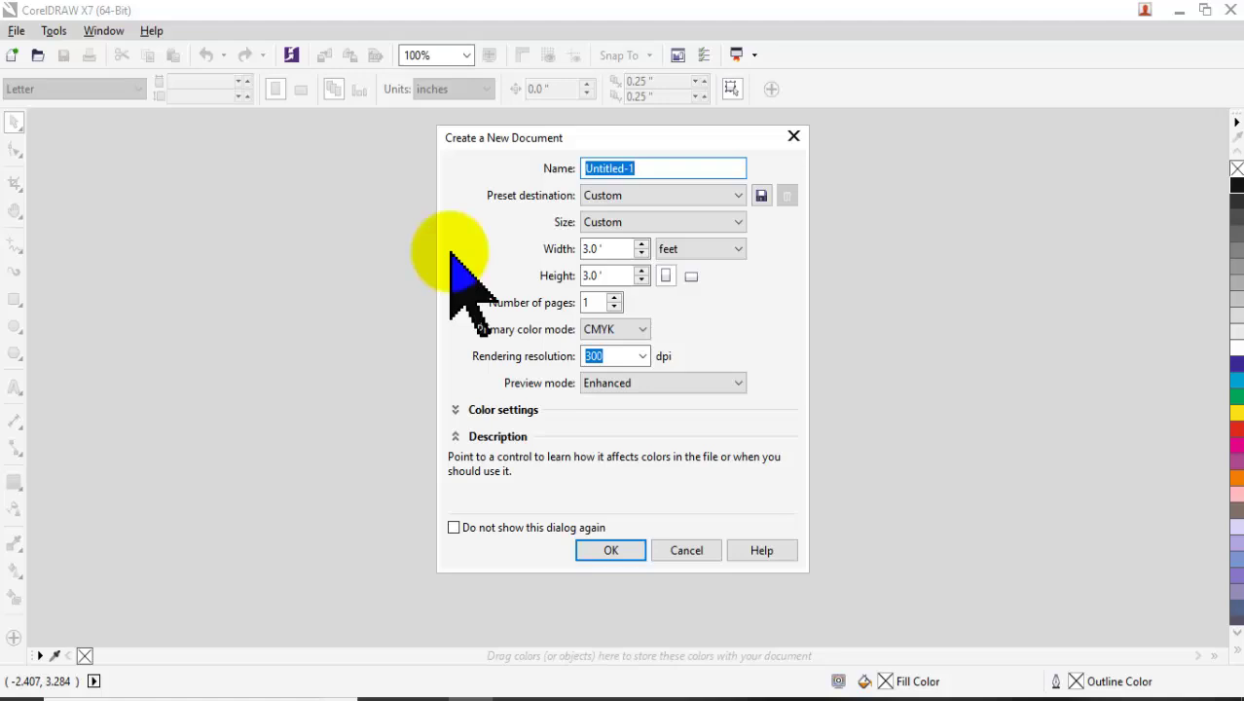
left_click(715, 193)
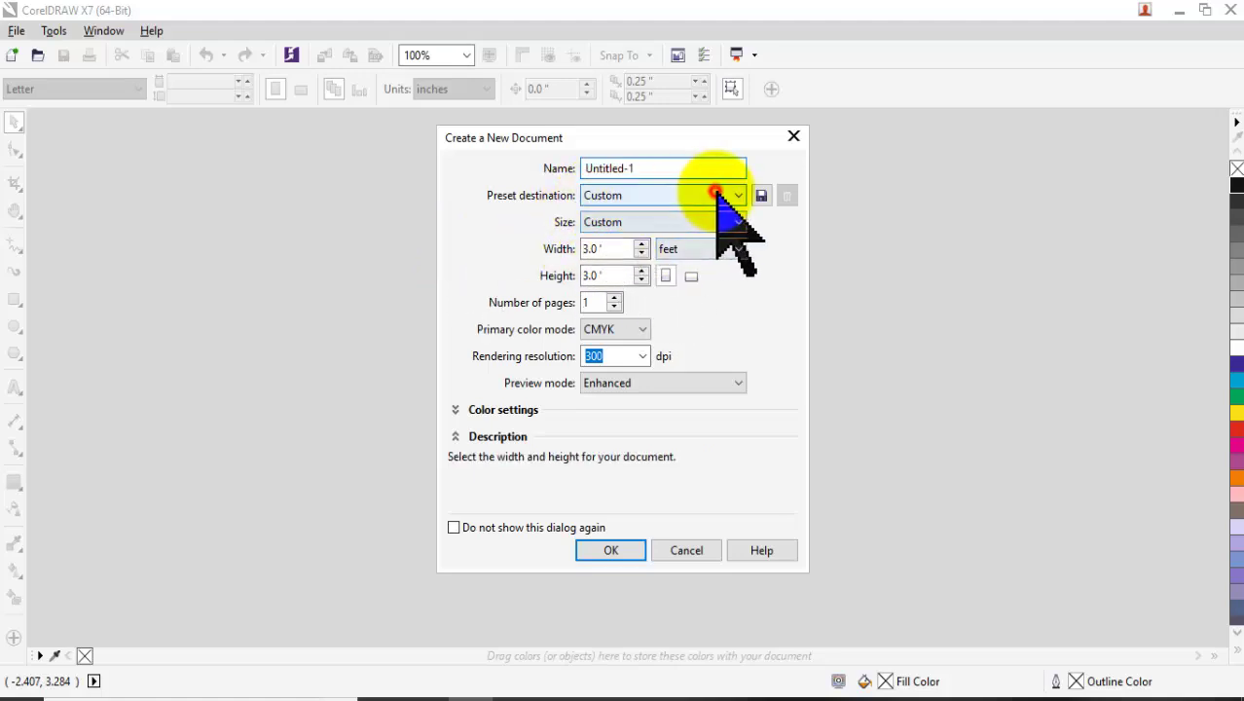
left_click(707, 191)
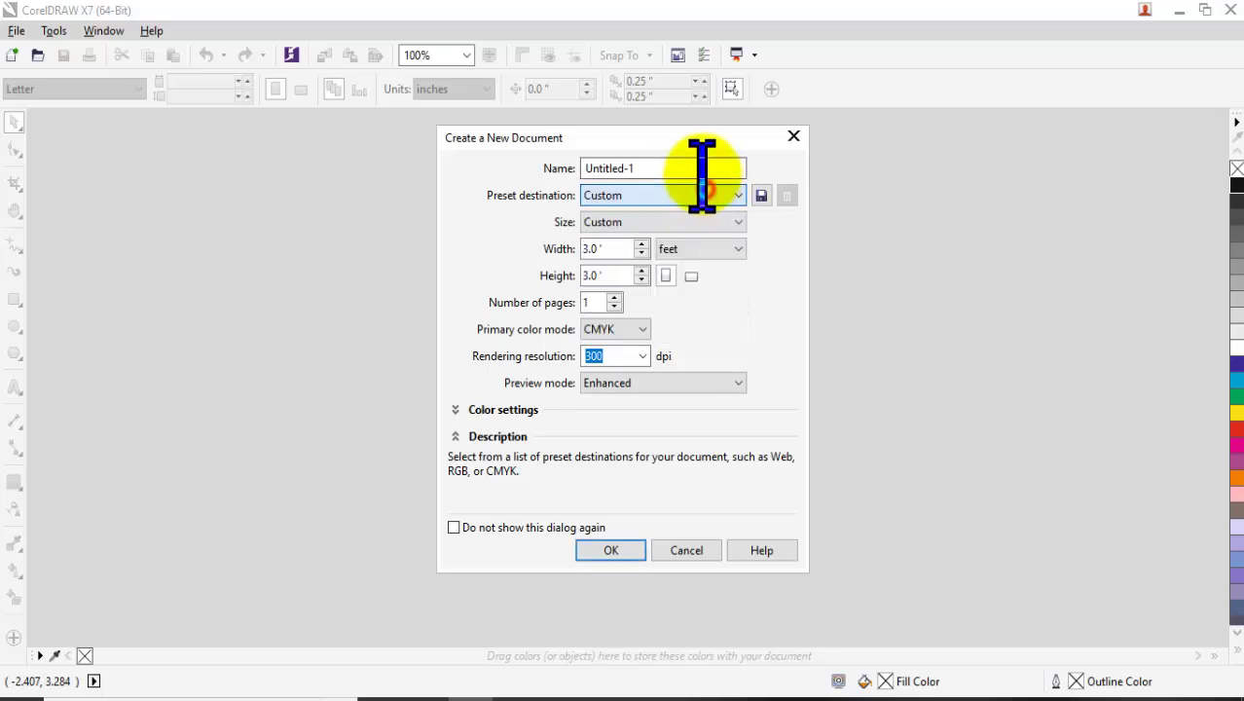
left_click(694, 197)
left_click(693, 196)
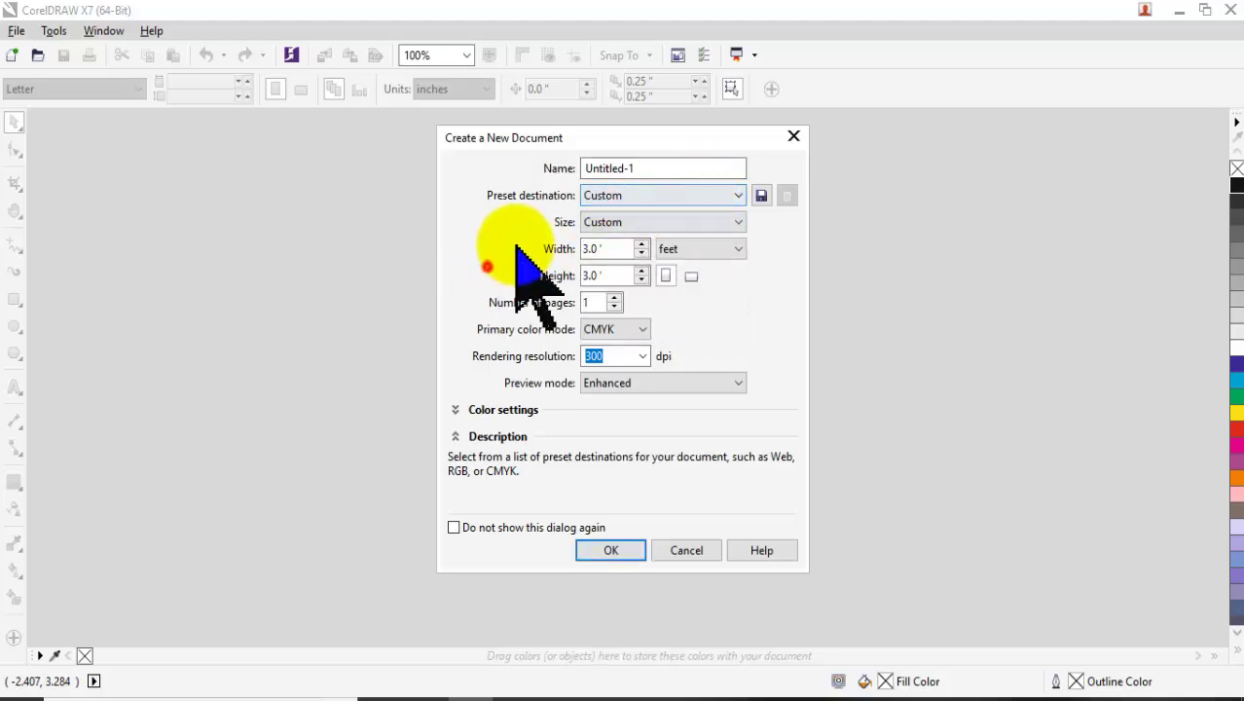
left_click(655, 219)
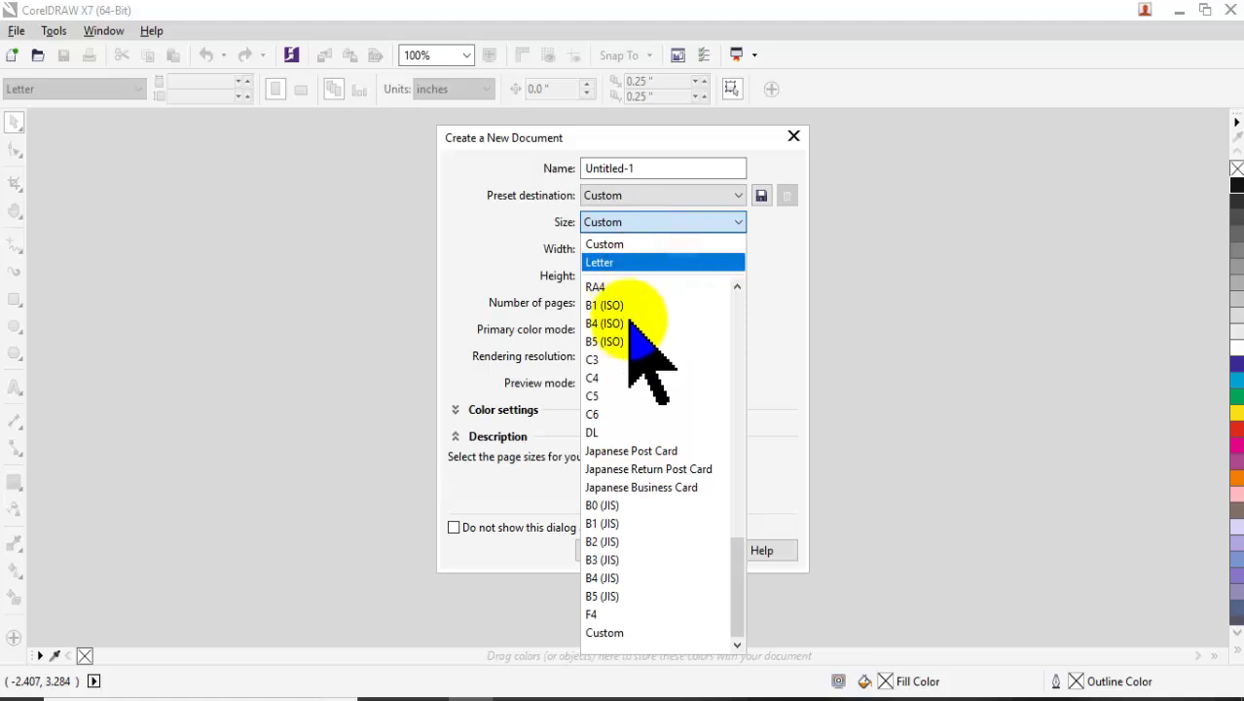
left_click(484, 243)
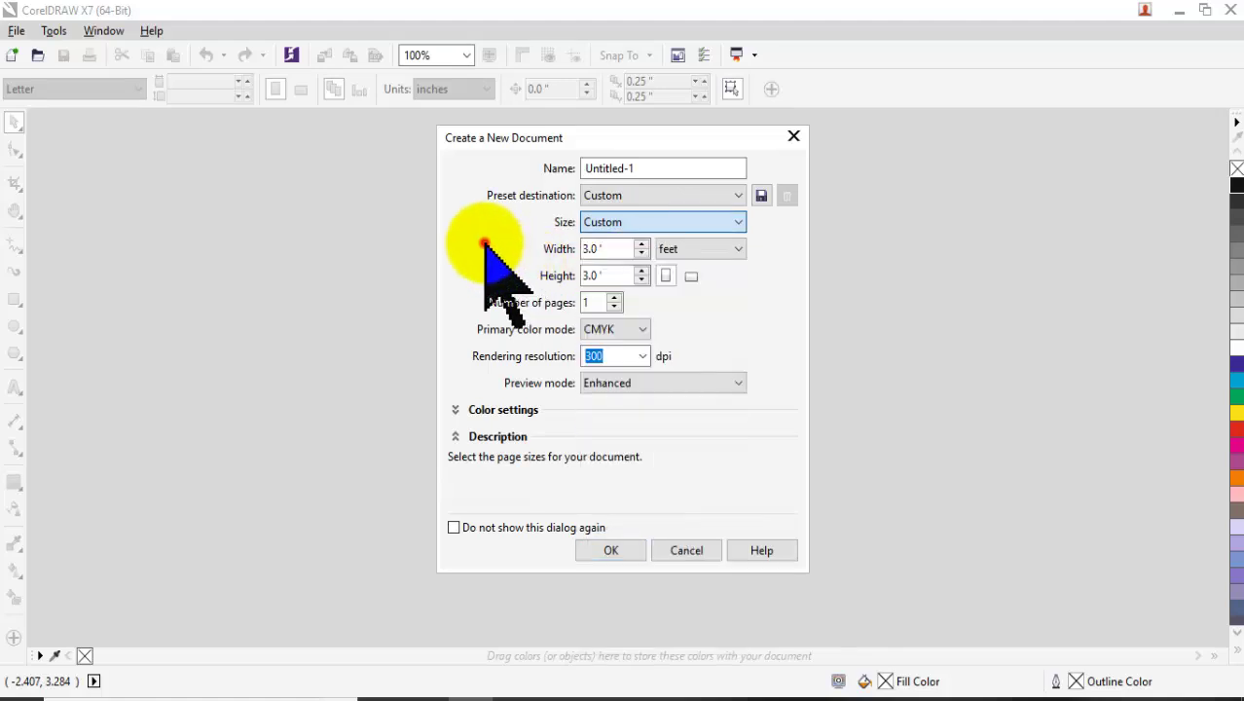
left_click(666, 222)
left_click(490, 257)
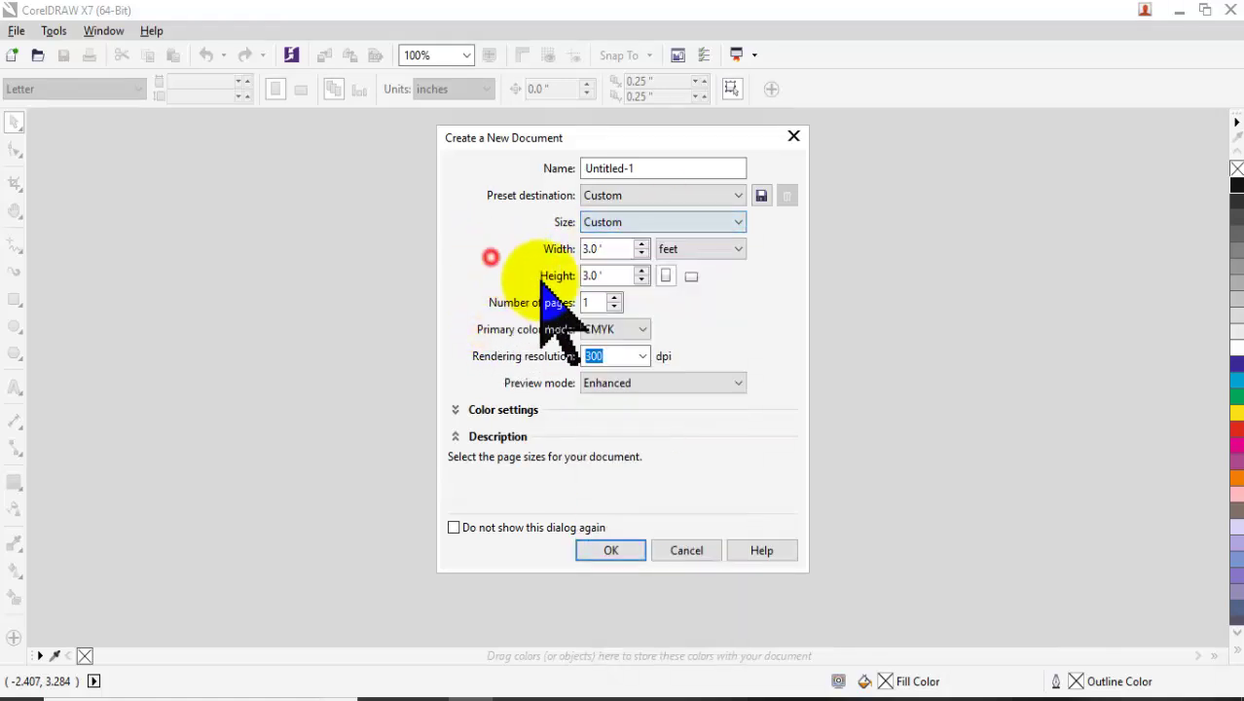
Set the new document's units to feet with a width of 3.0 and a height of 3.0, and create it
left_click(702, 248)
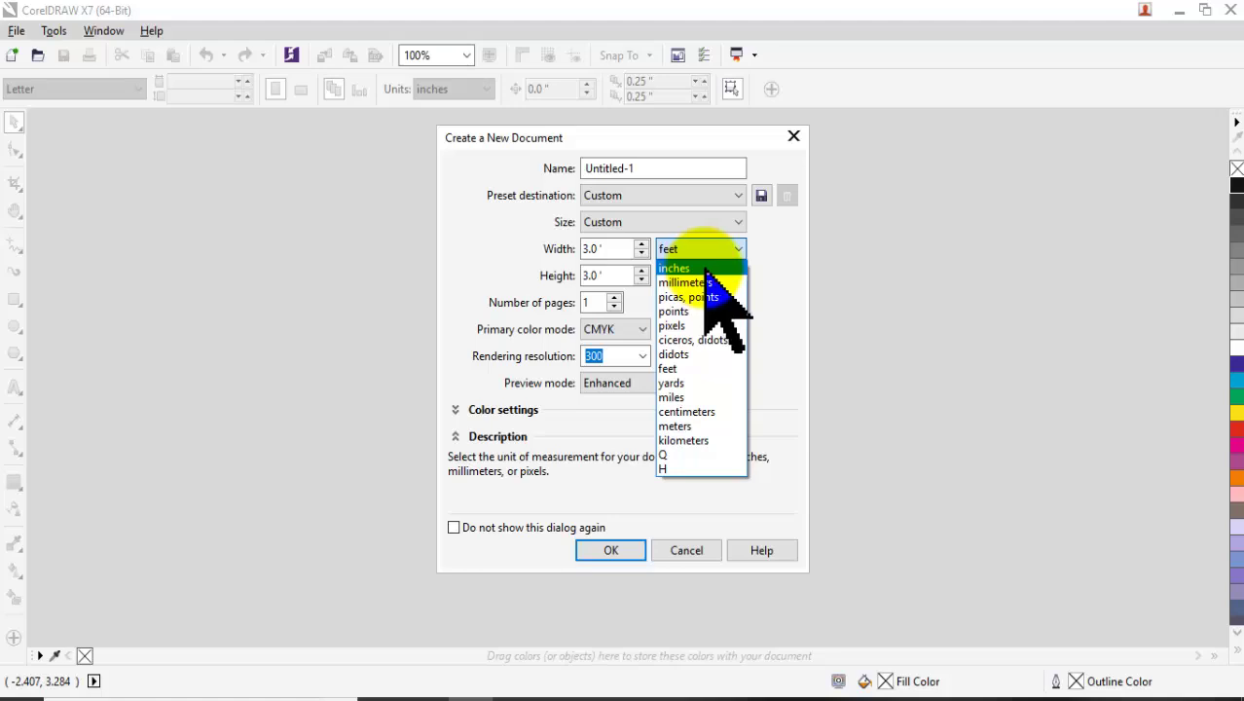
left_click(677, 374)
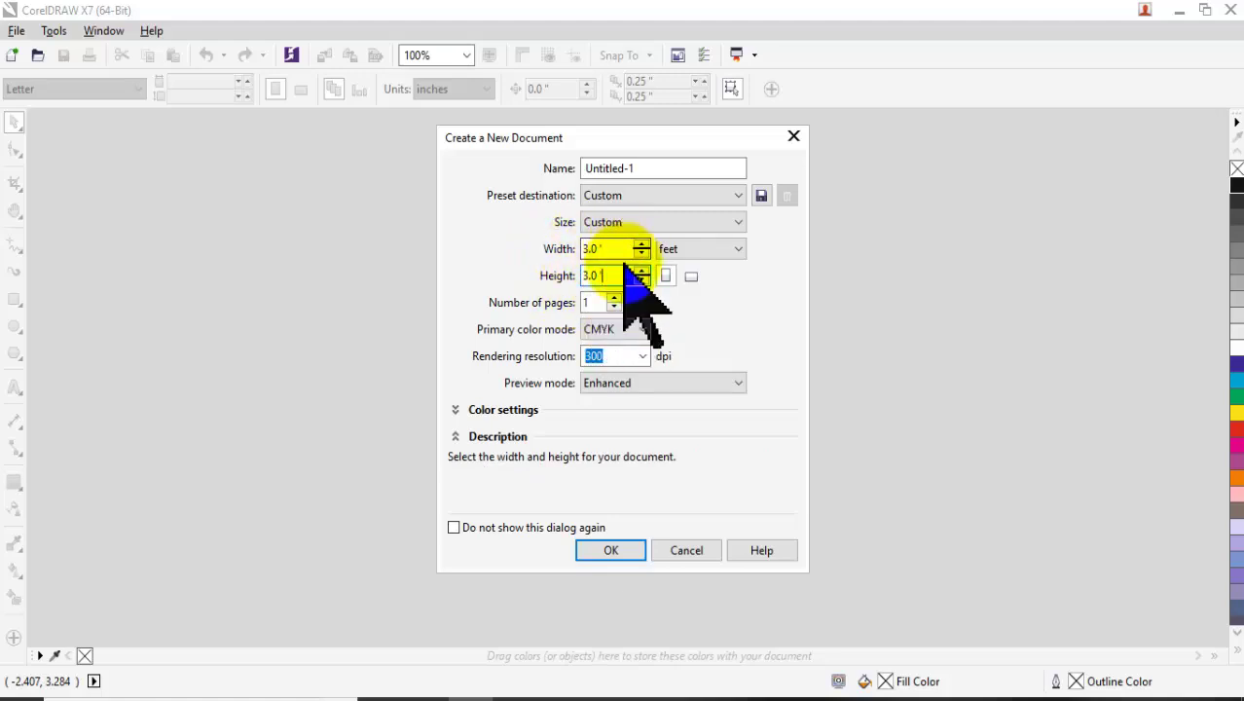
left_click(590, 250)
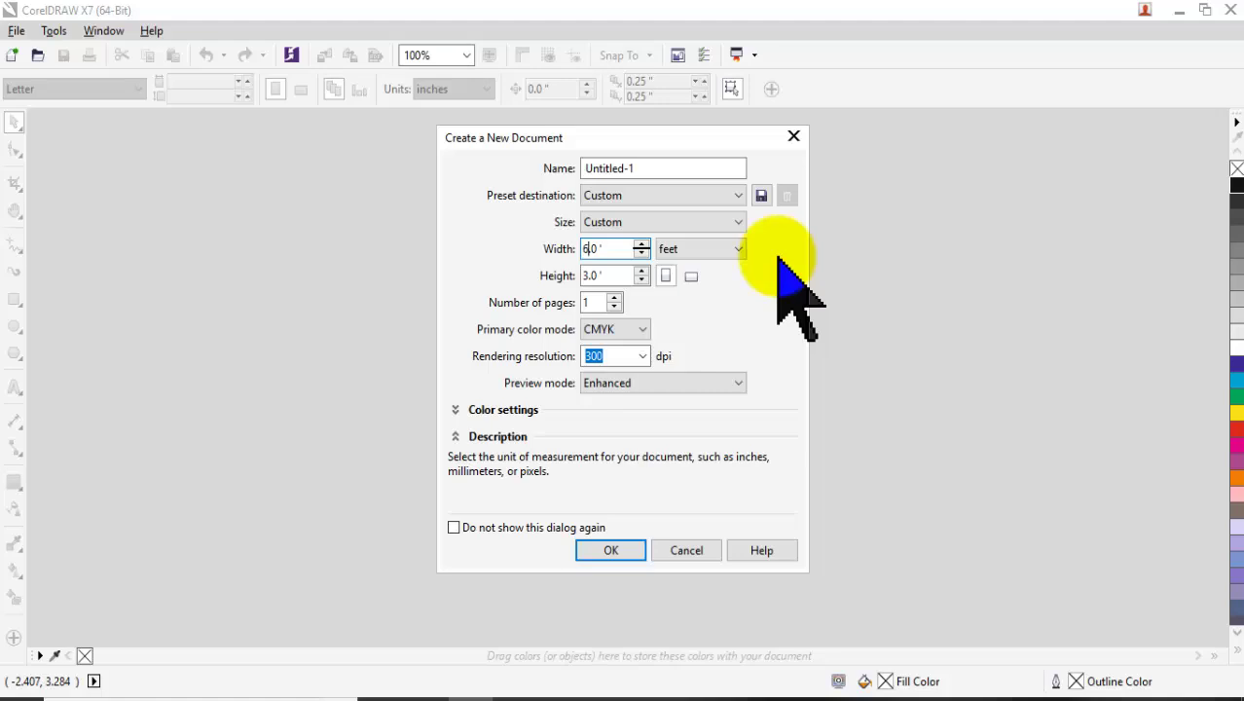
left_click(588, 275)
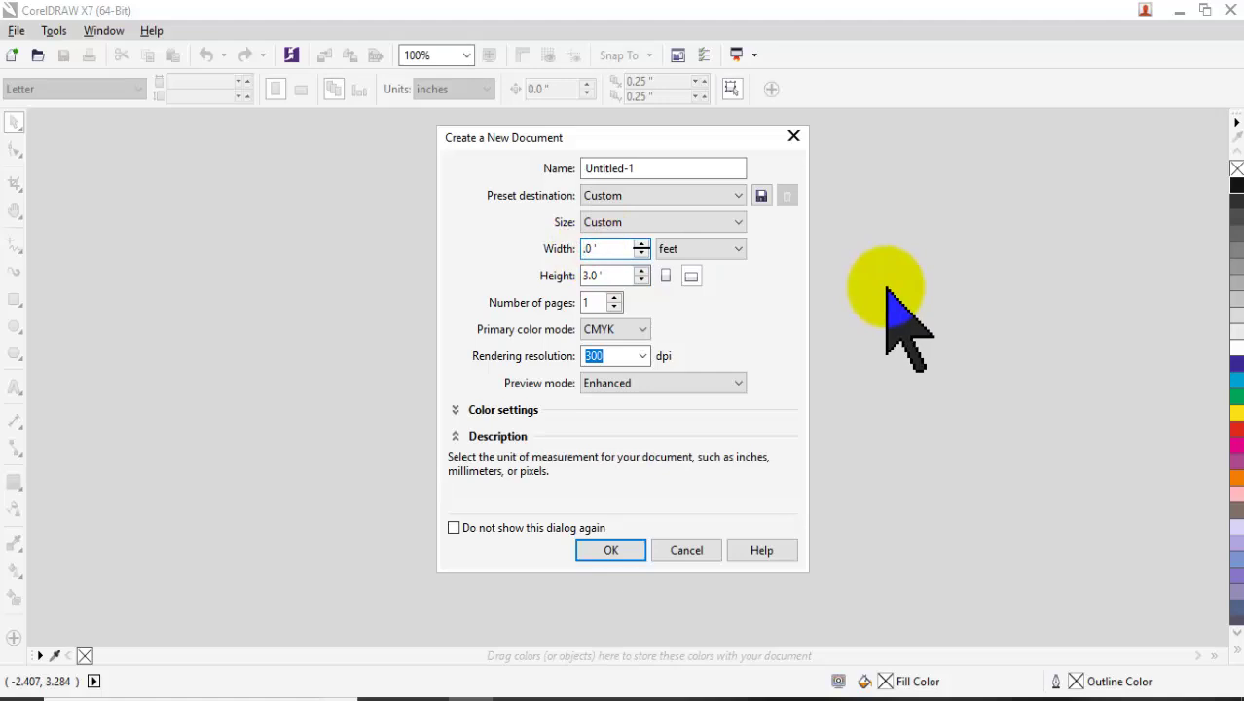
left_click(590, 276)
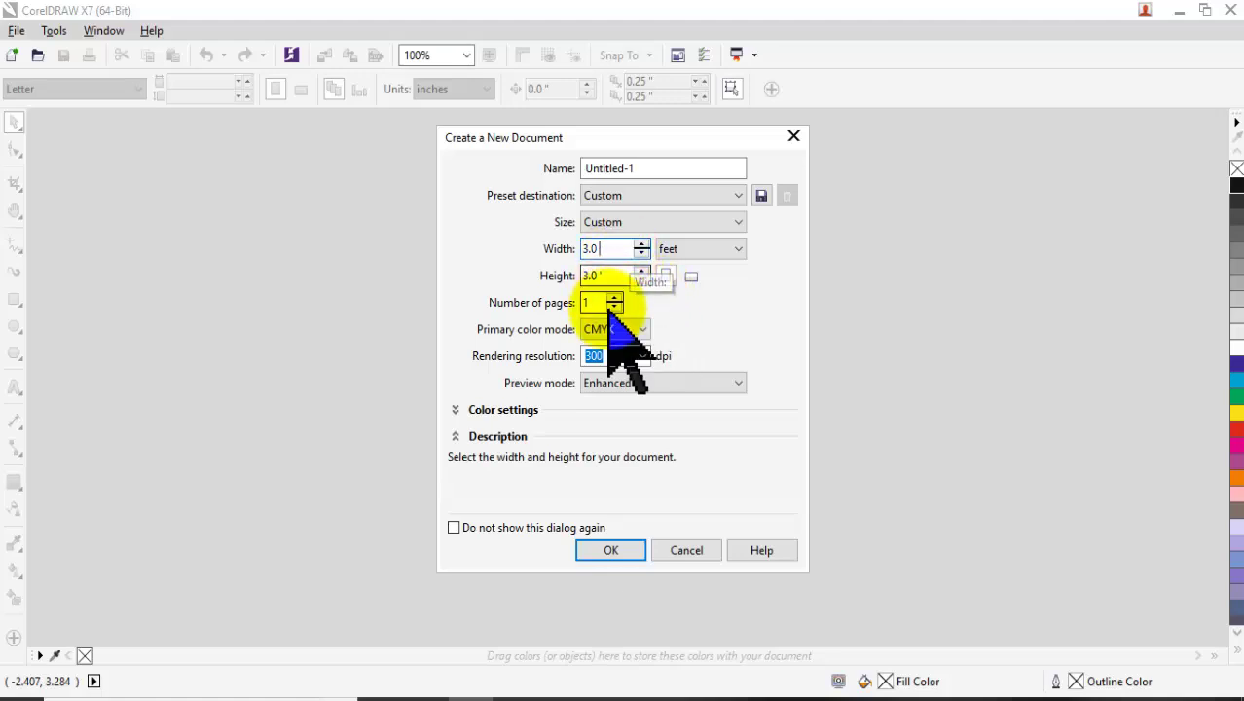
key("BackSpace")
key("BackSpace")
key("BackSpace")
key("Tab")
type("3")
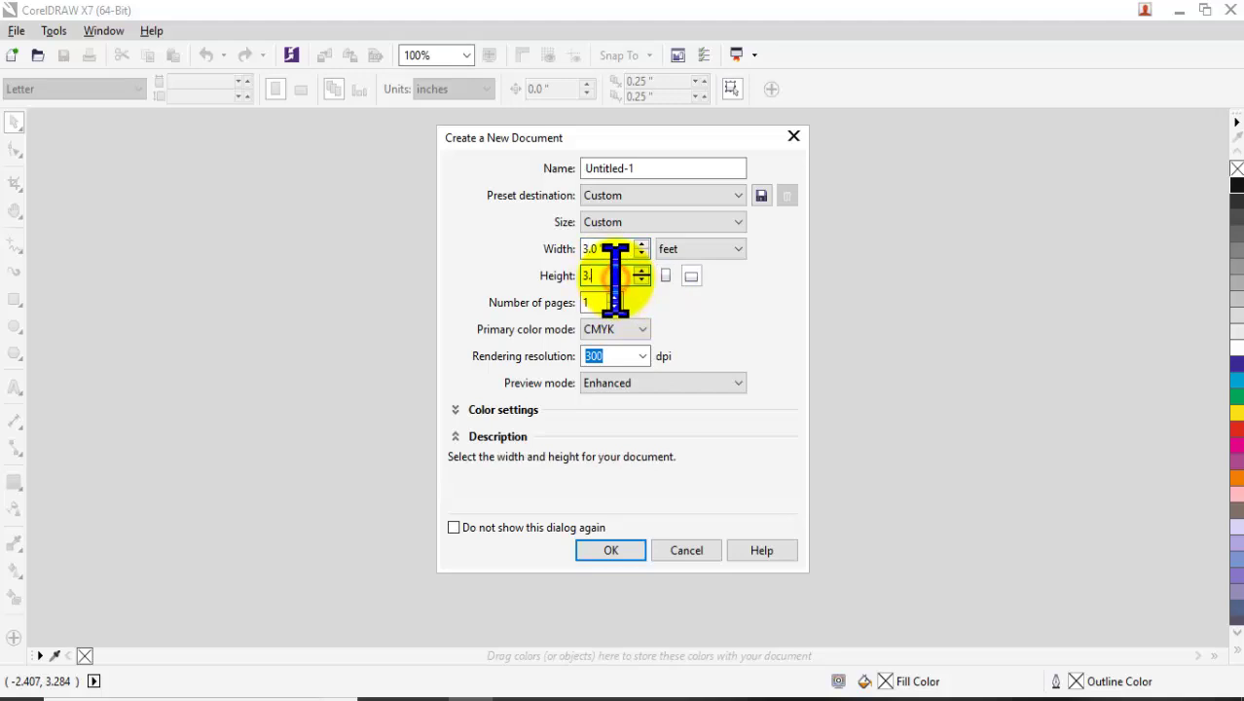
left_click(725, 320)
left_click(614, 551)
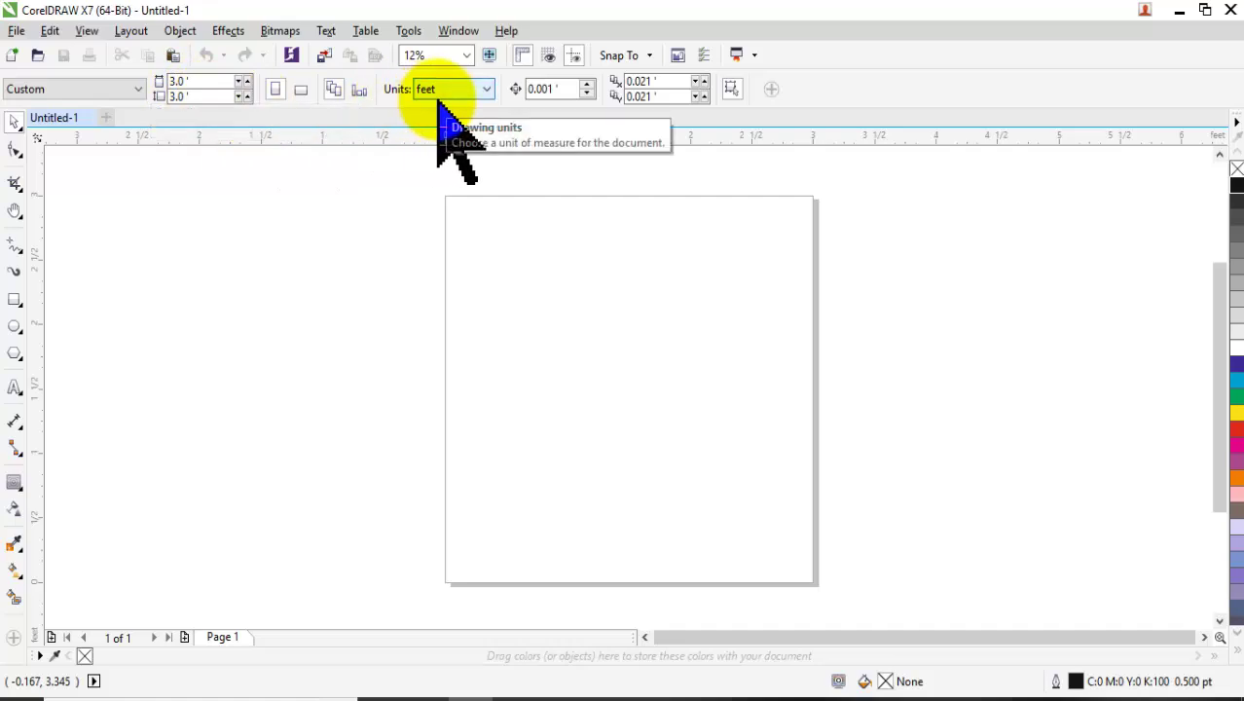
left_click_drag(425, 172, 918, 633)
left_click(1218, 153)
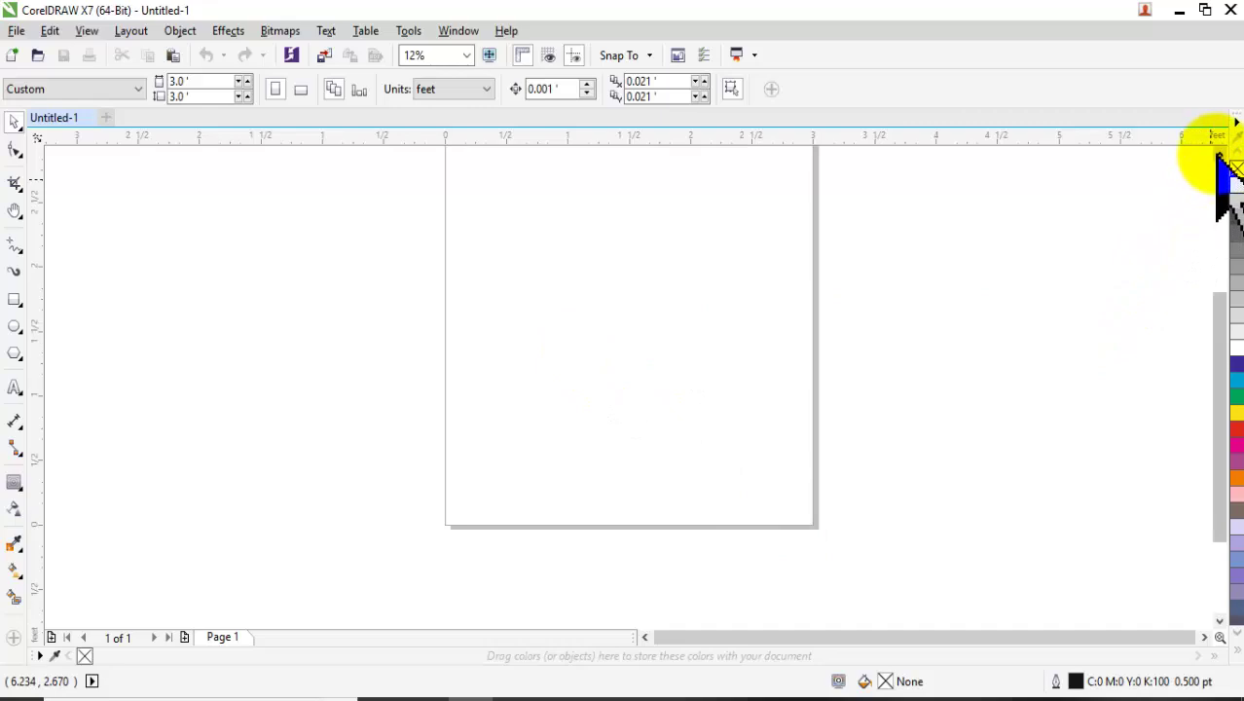
left_click_drag(1215, 369, 1216, 408)
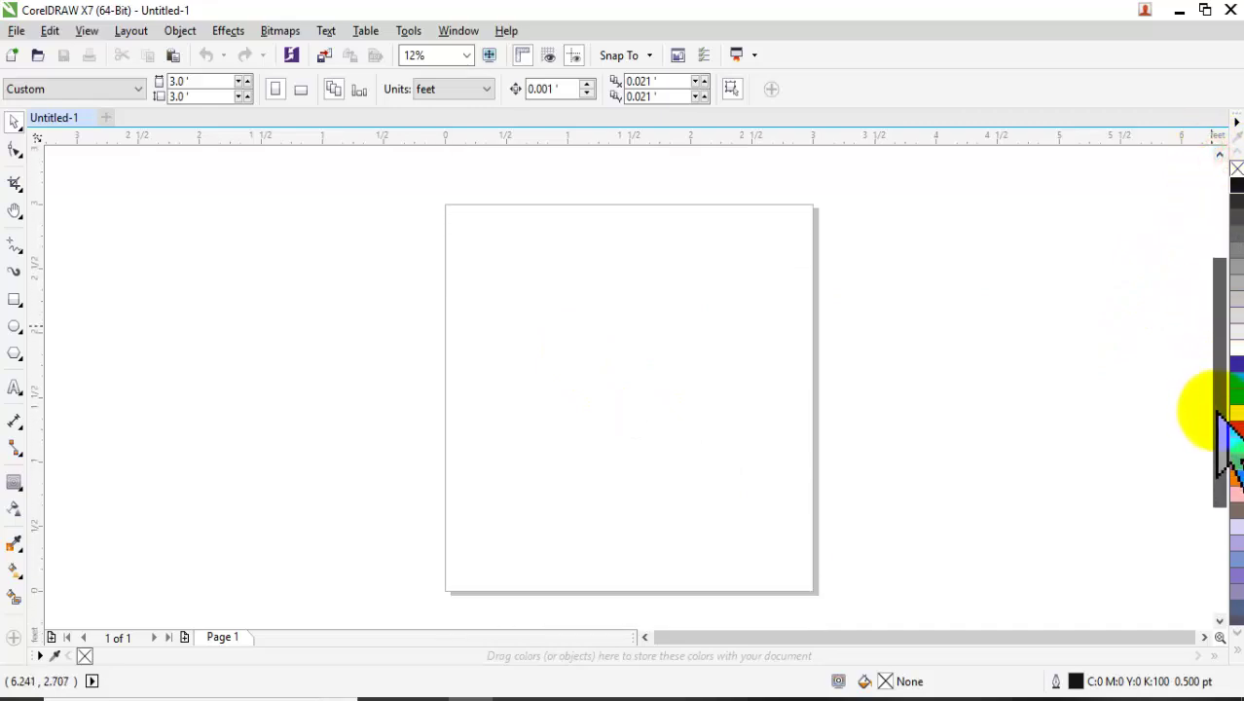
left_click(517, 225)
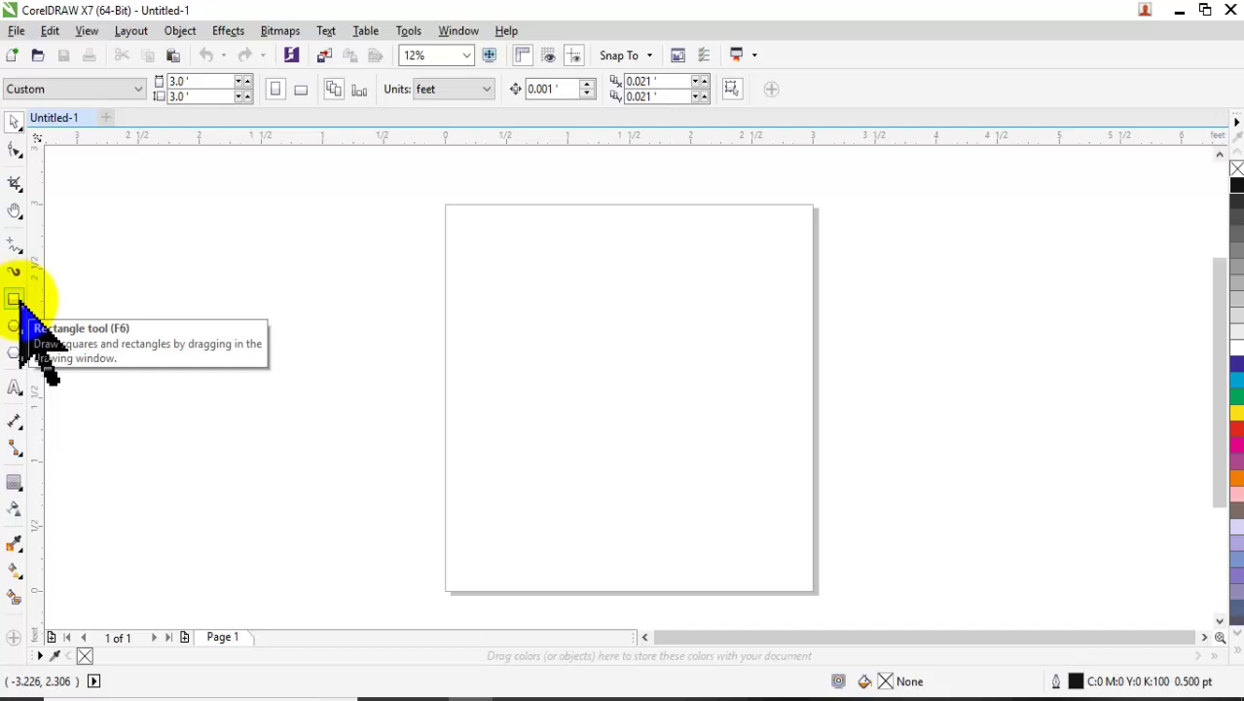
Draw a rectangle over the page sized 3.0 by 3.0 feet and fill it with yellow
left_click(15, 299)
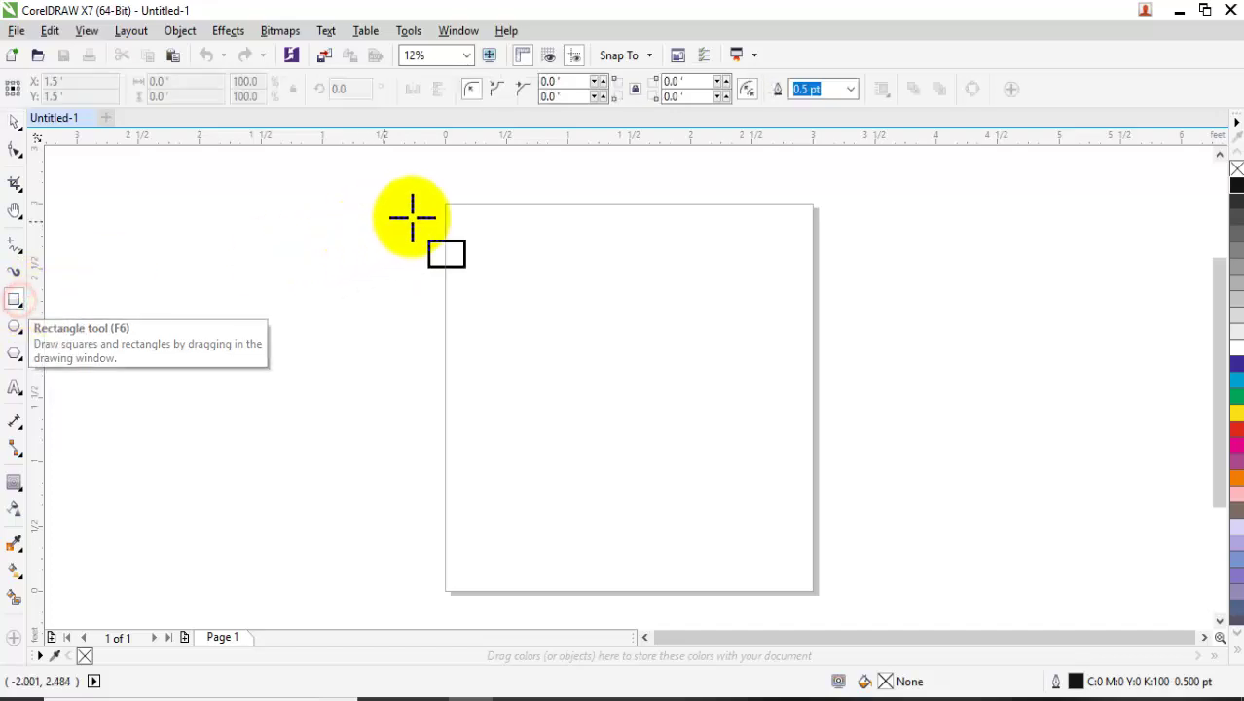
left_click_drag(449, 203, 816, 598)
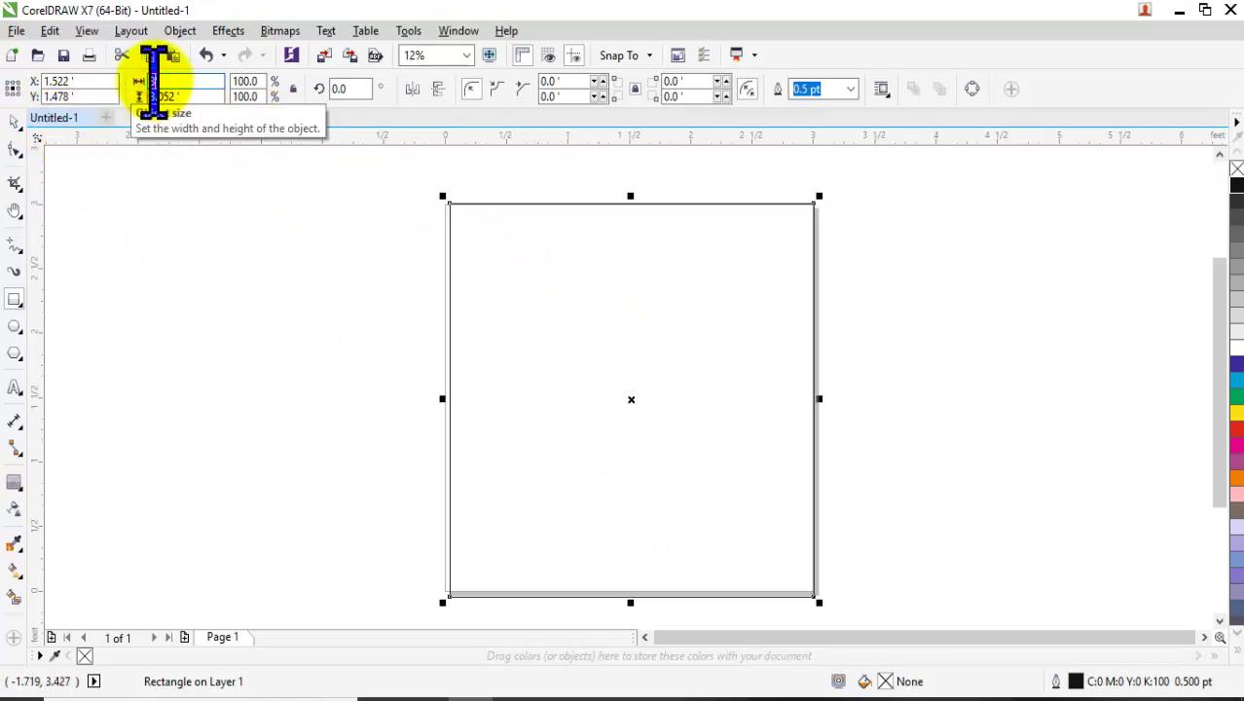
type("3")
key("Return")
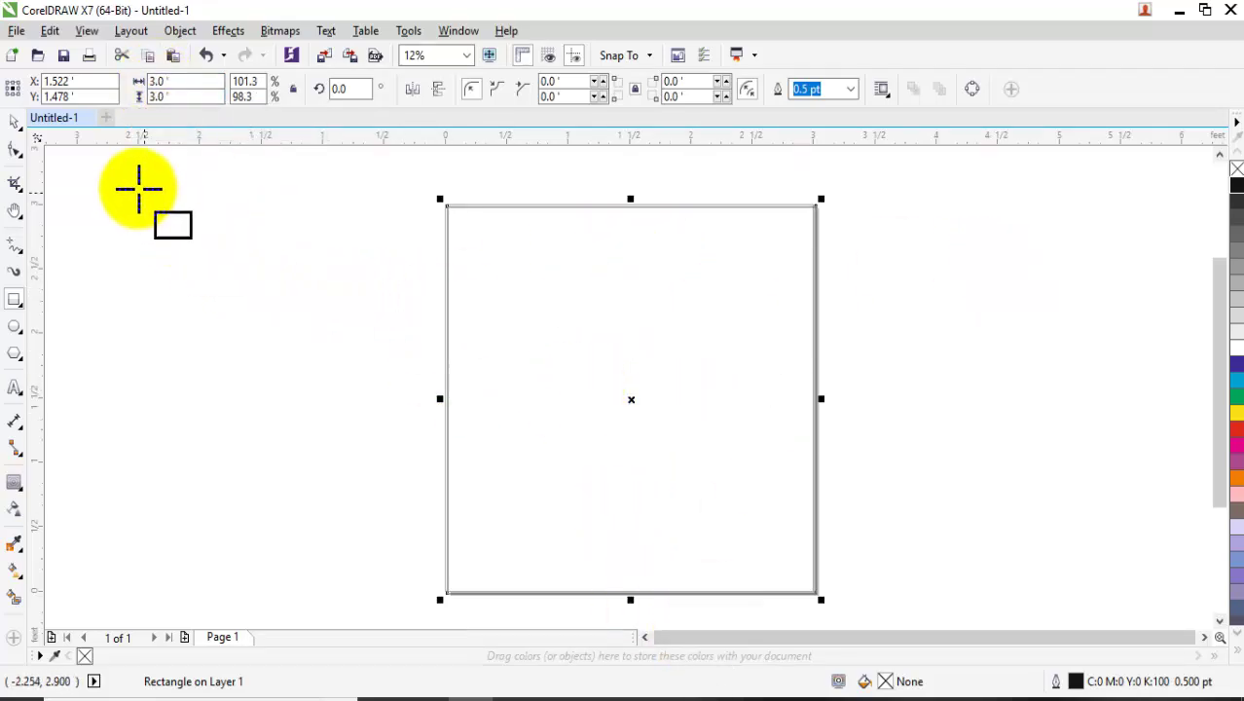
left_click_drag(1228, 416, 583, 292)
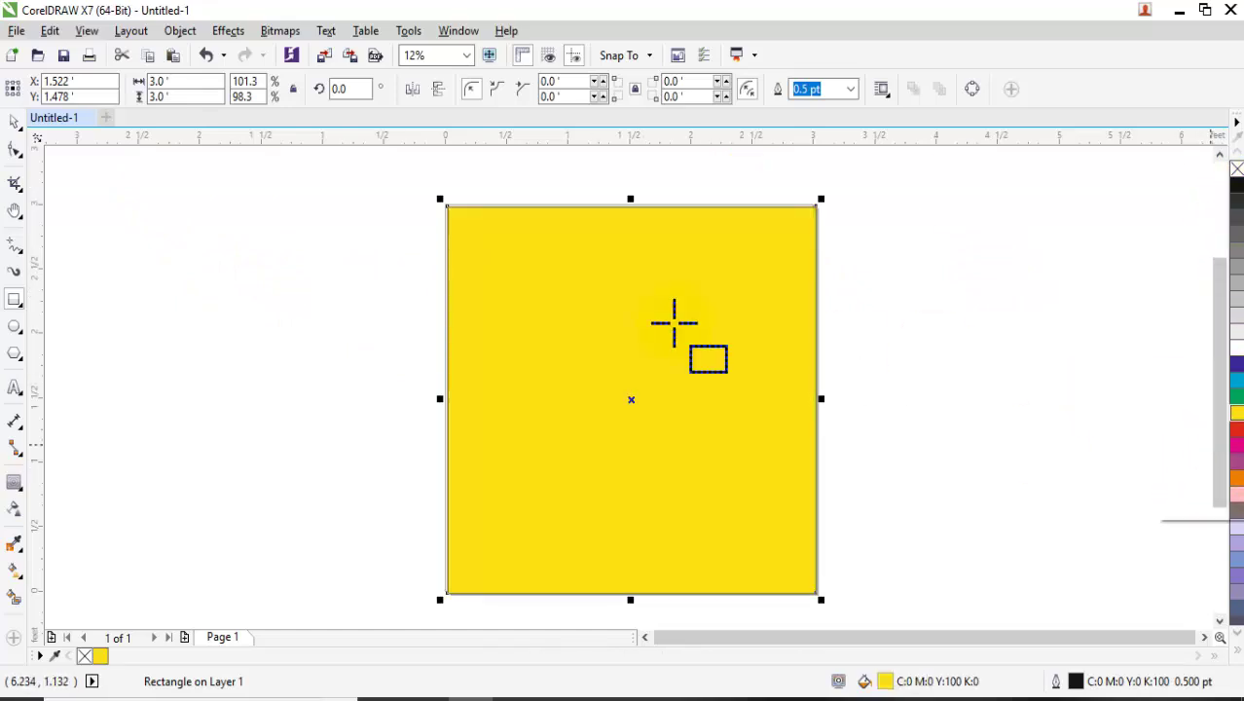
left_click(25, 125)
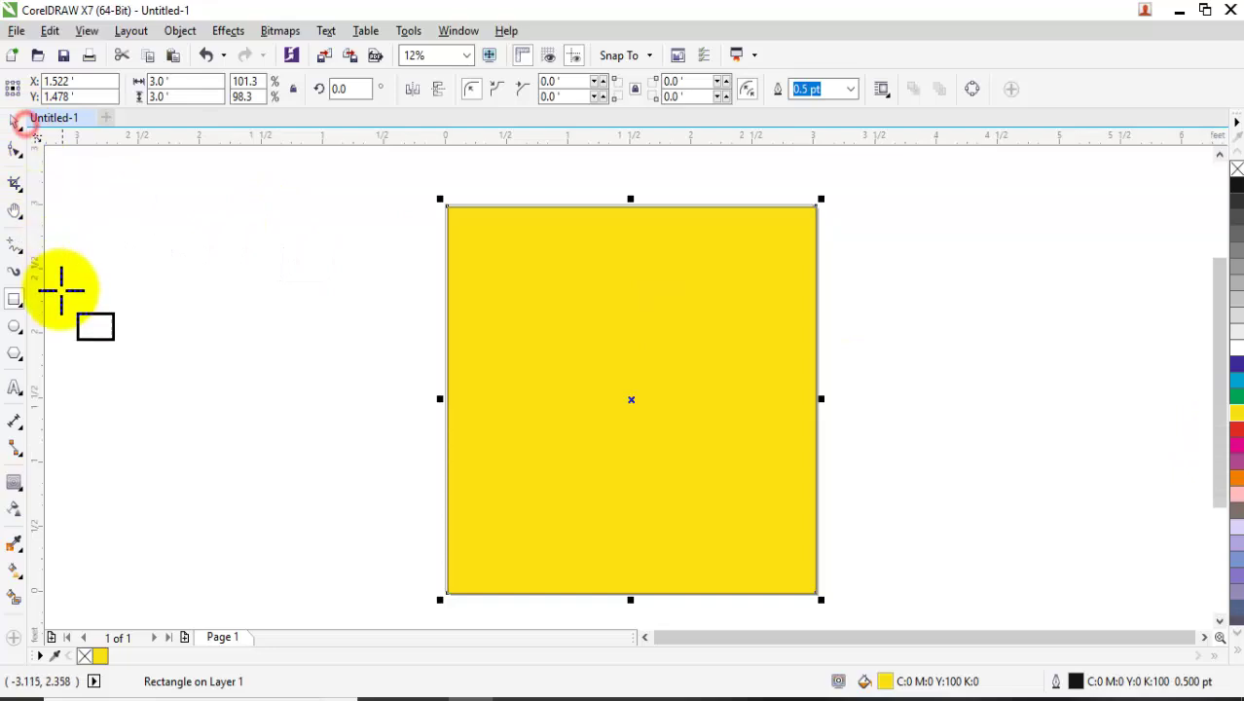
Add the artistic text "METRO COMPUTER" in Arial at 200 pt near the top of the yellow rectangle
left_click(14, 391)
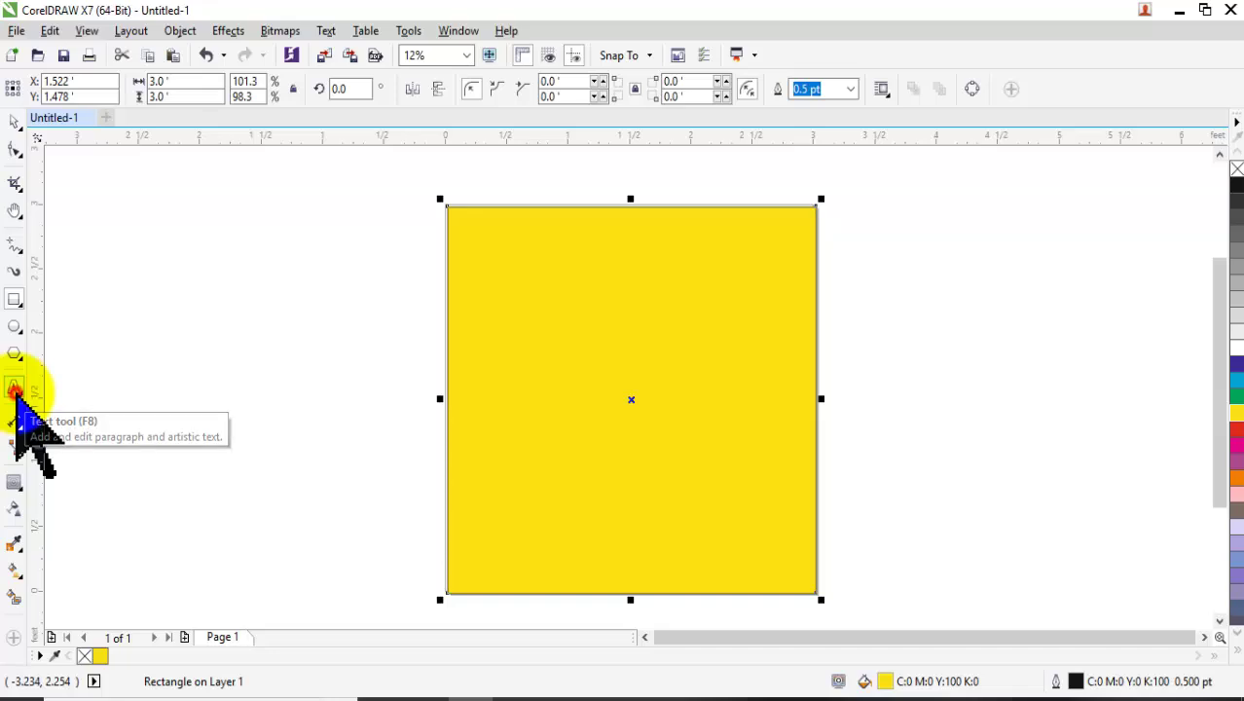
left_click(476, 249)
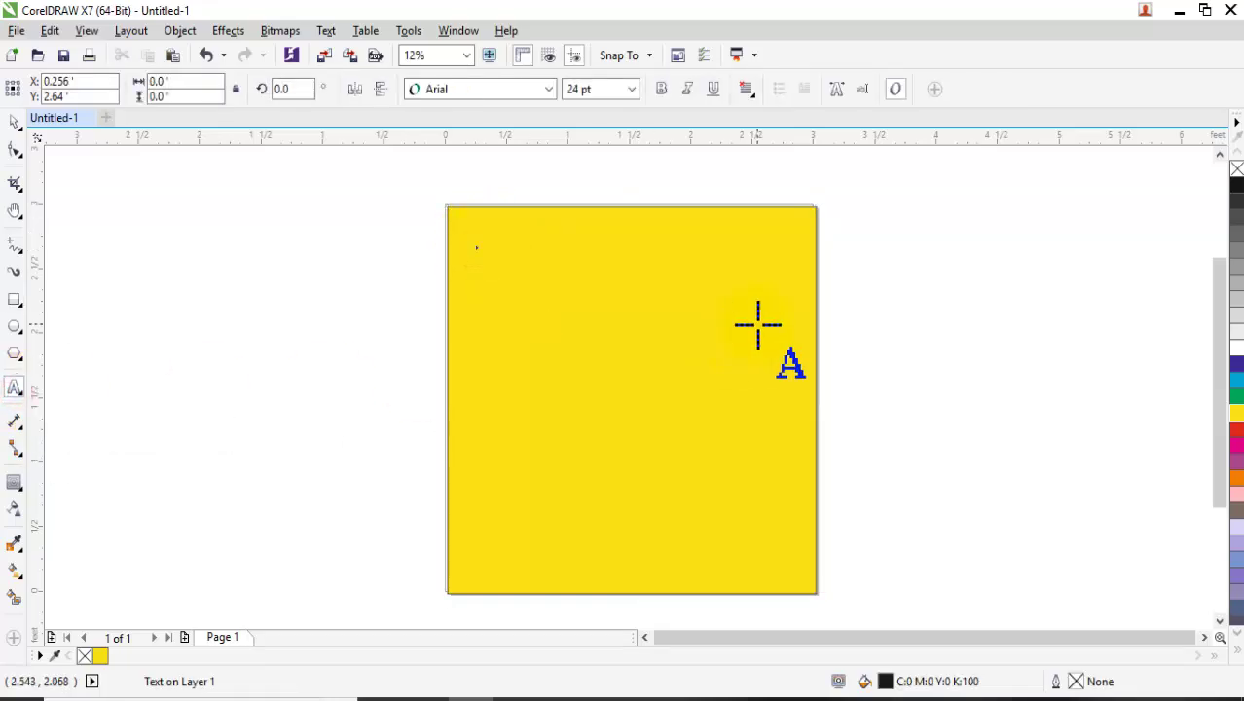
type("A")
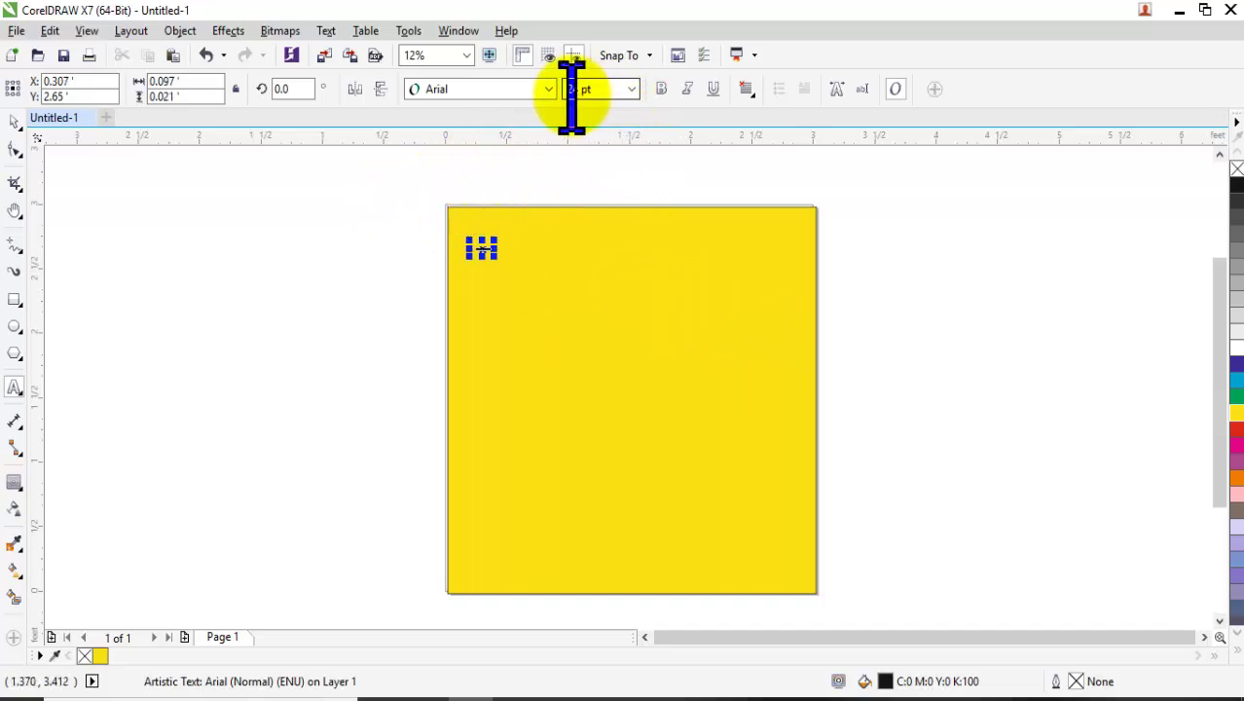
left_click(631, 89)
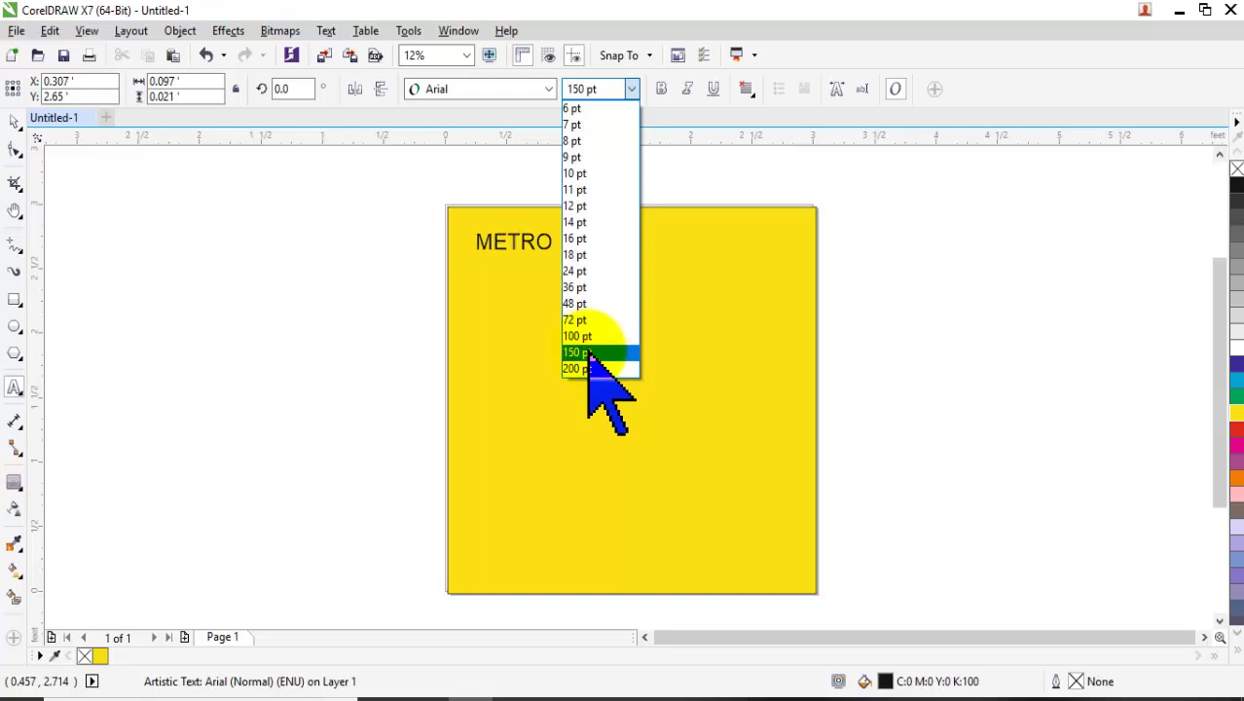
left_click(589, 368)
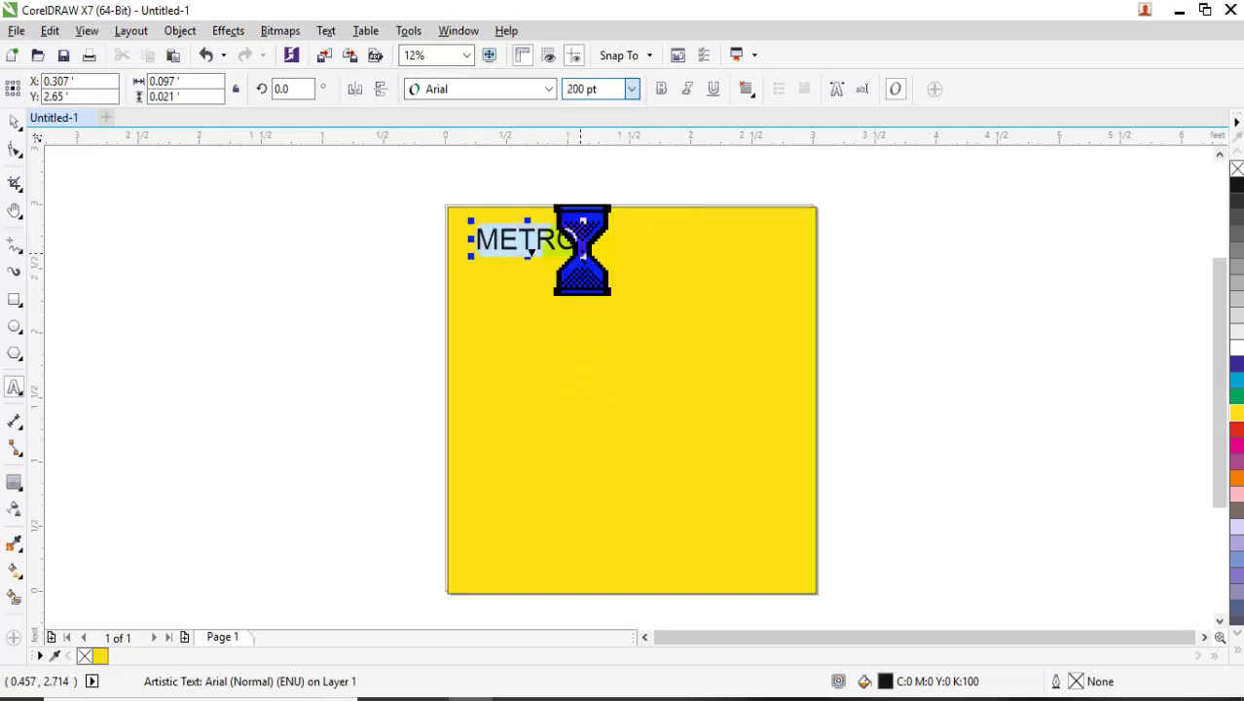
type("COMPU")
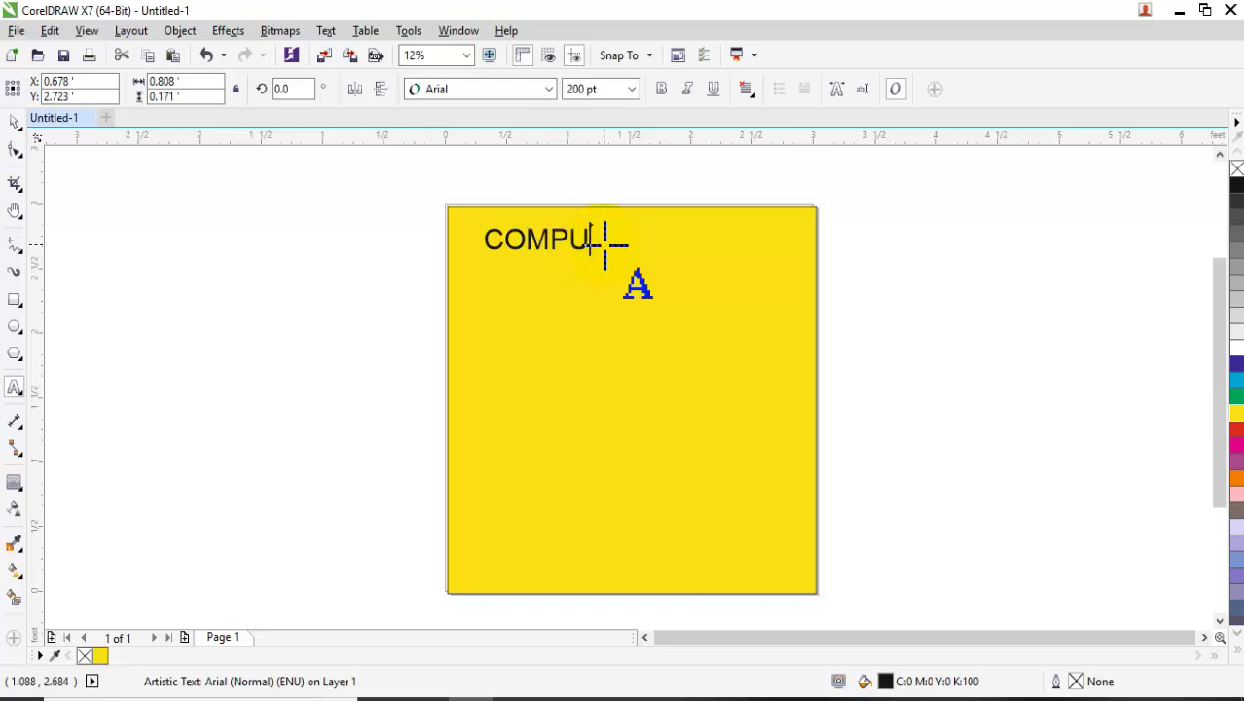
type("METRO")
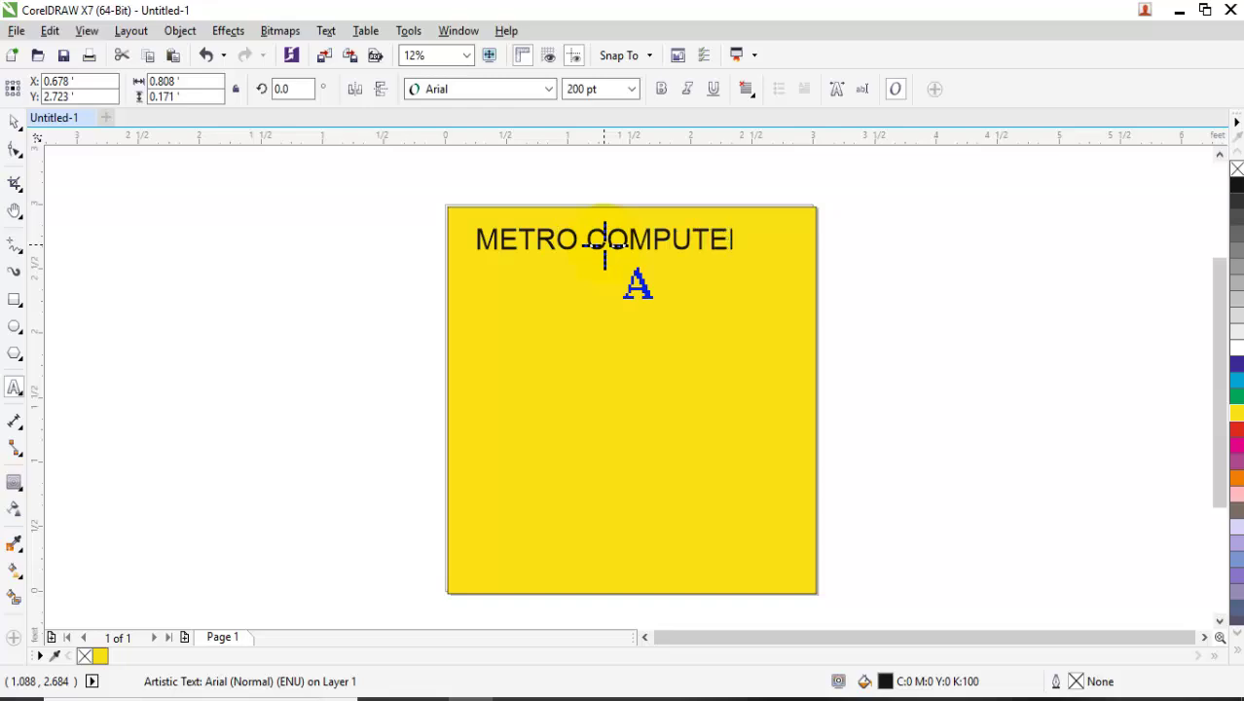
key("Escape")
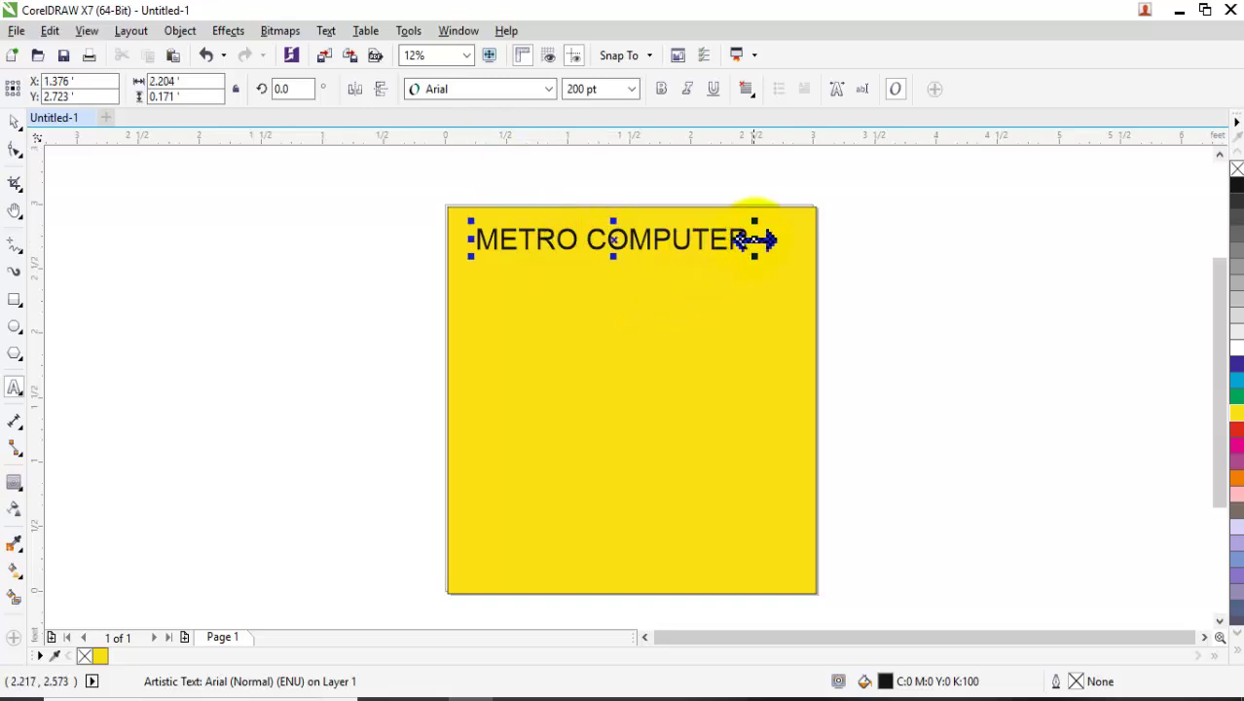
Stretch the METRO COMPUTER text across the rectangle's full width, to about 3.0 feet wide and 0.24 feet high
left_click_drag(759, 236, 807, 251)
left_click_drag(469, 237, 431, 236)
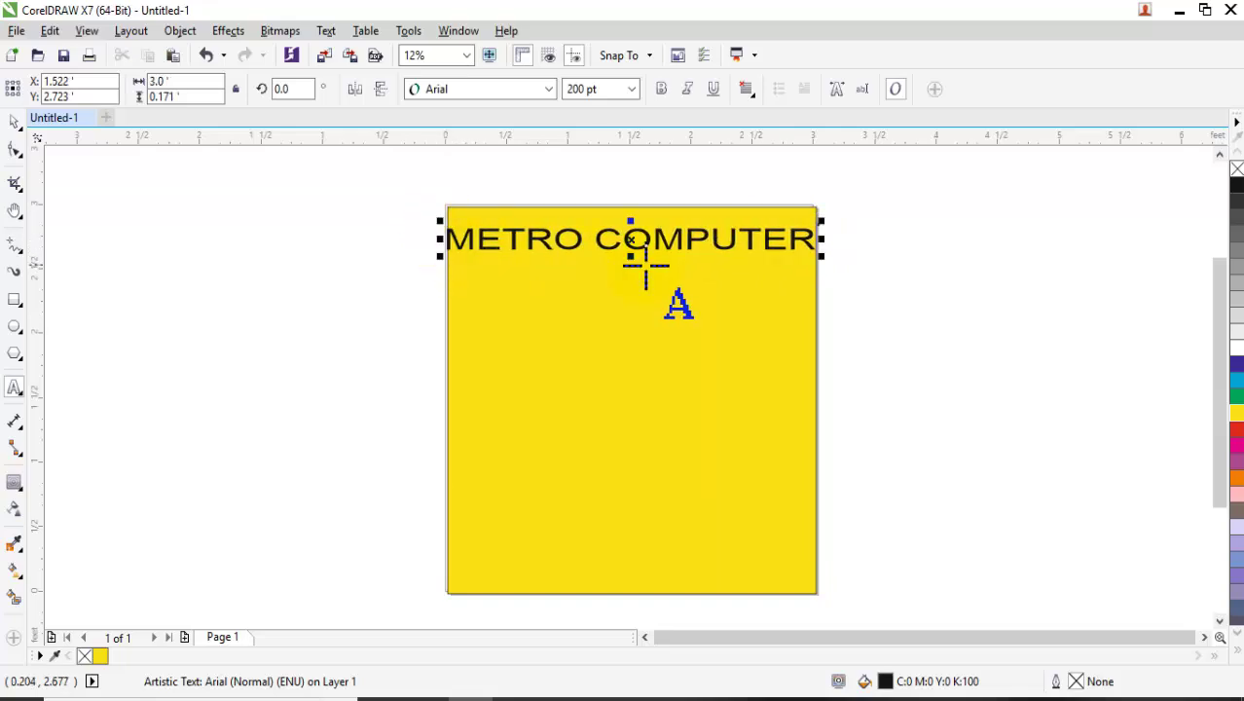
left_click_drag(631, 224, 632, 213)
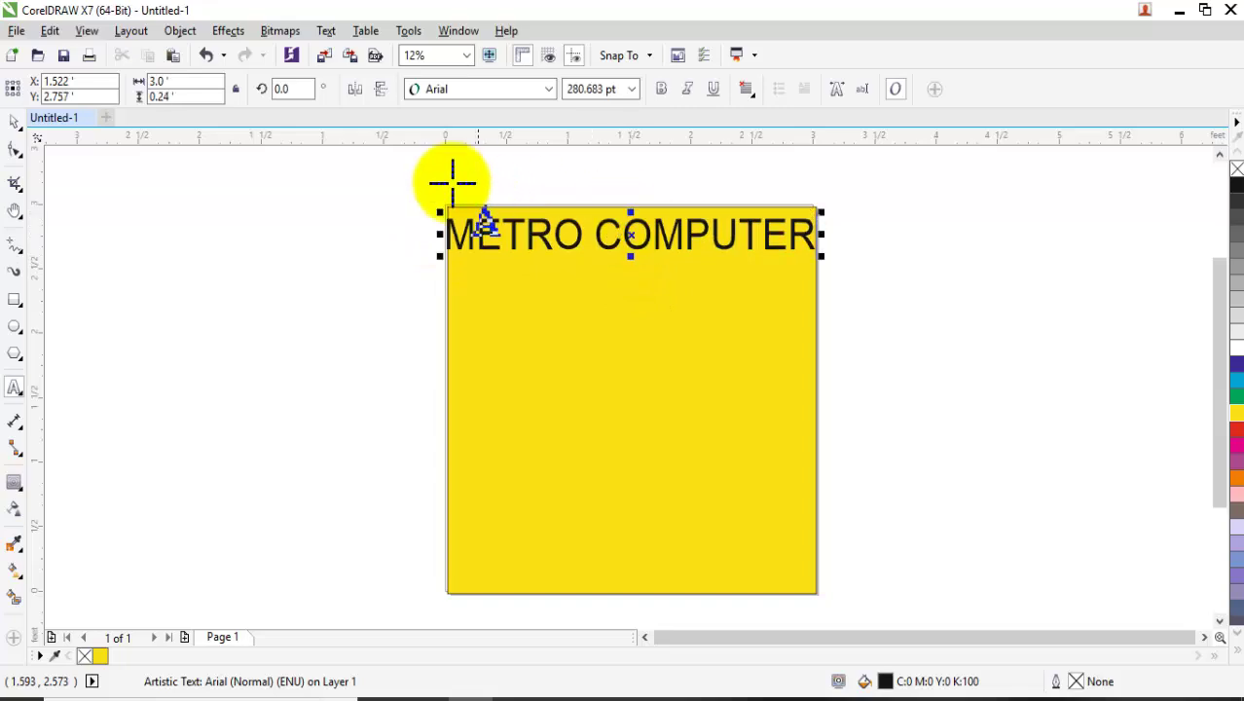
Set the zoom level to 100% and draw a paragraph text frame about 0.11 by 0.25 feet on the yellow background
triple_click(508, 239)
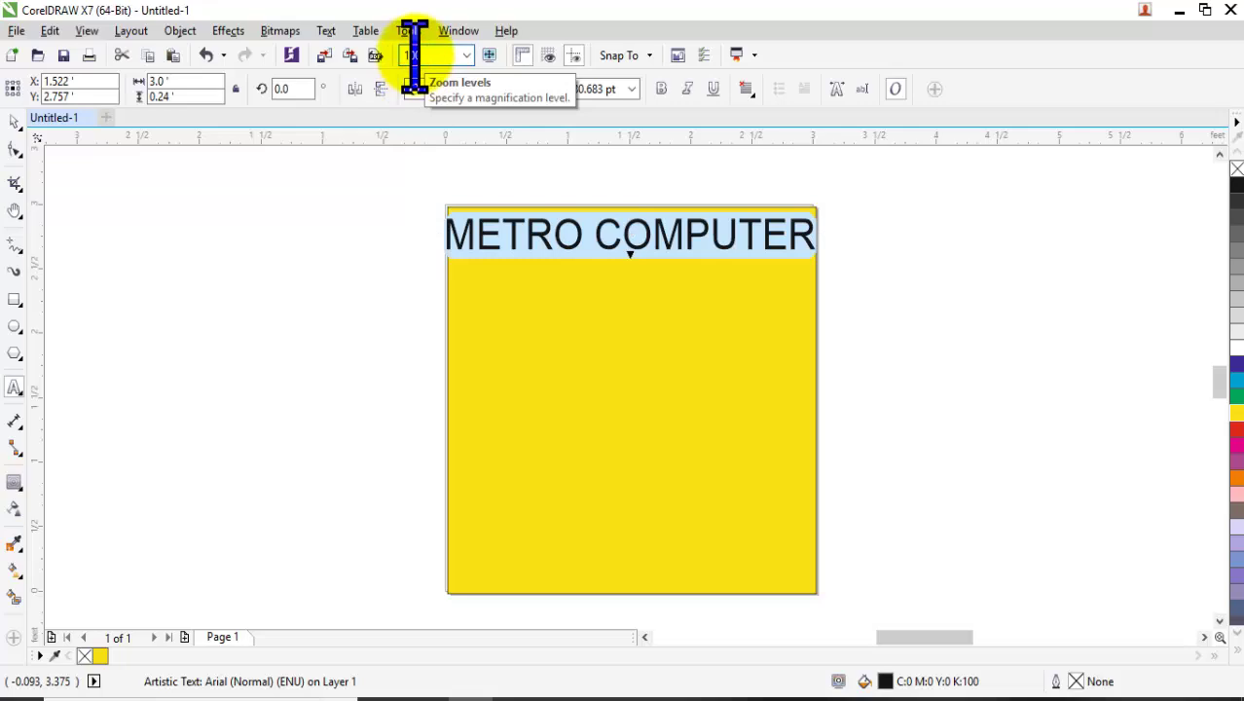
key("Return")
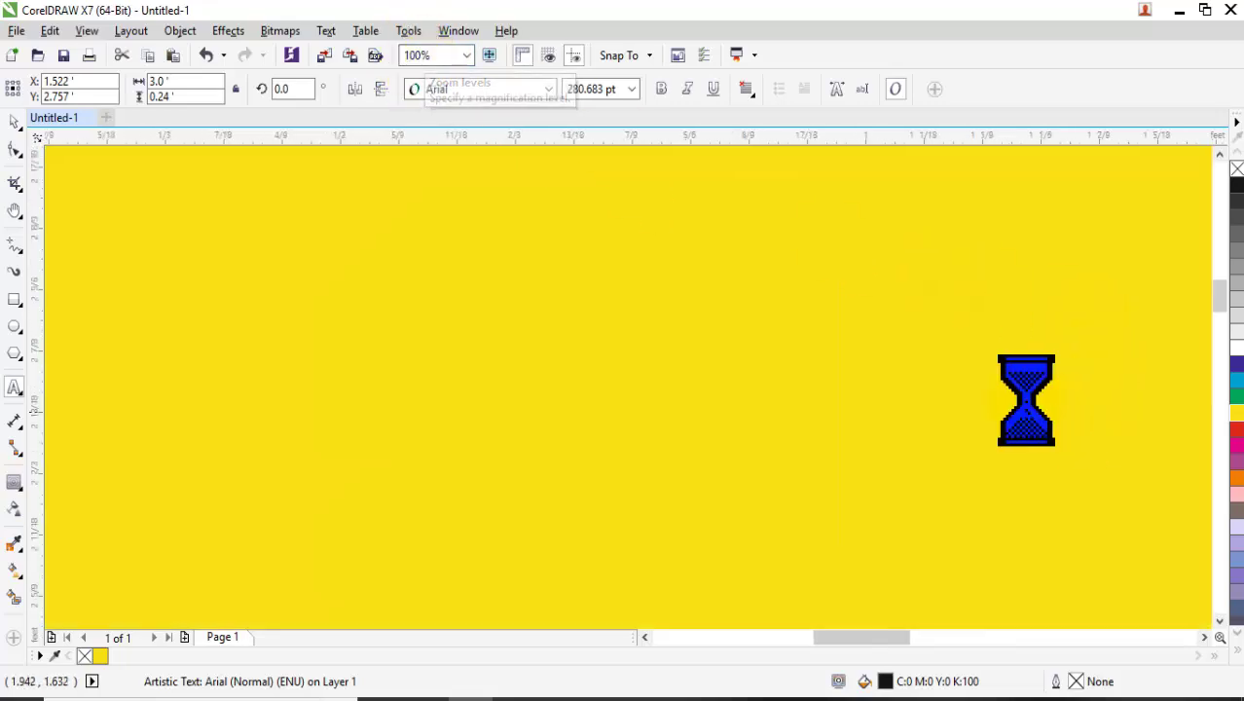
left_click_drag(719, 269, 830, 541)
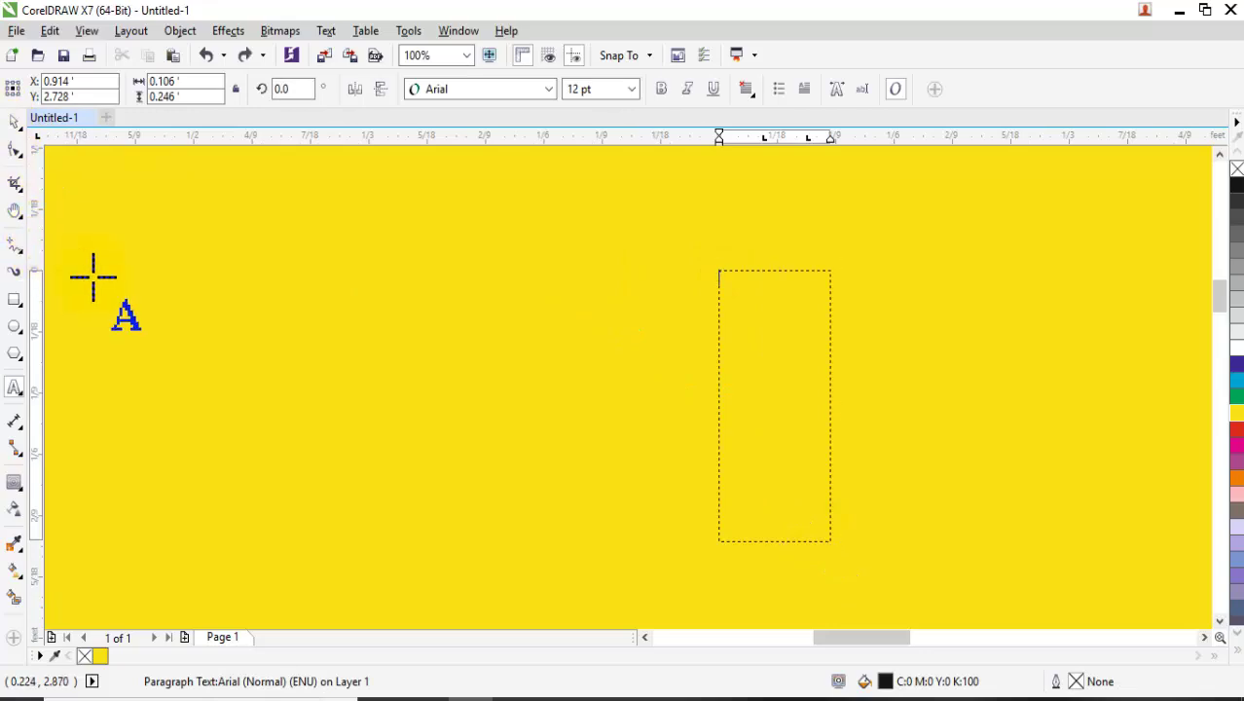
Undo the empty paragraph text frame drawn on the yellow background
key("ctrl+z")
left_click(13, 121)
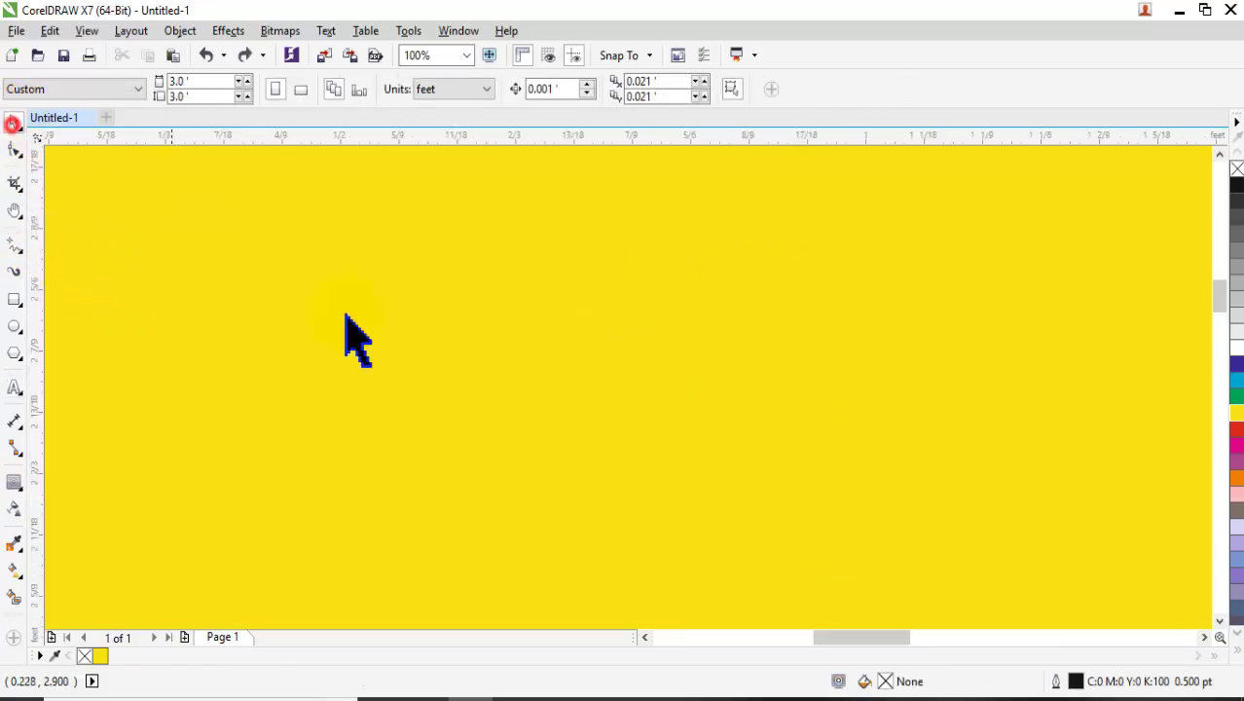
Examine the METRO COMPUTER lettering at 100% zoom, and set the zoom level back to 15%
key("h")
left_click_drag(573, 323, 580, 604)
left_click_drag(605, 312, 621, 91)
left_click_drag(555, 313, 957, 285)
mouse_move(574, 393)
left_mouse_down()
mouse_move(1026, 340)
mouse_move(406, 361)
left_mouse_up()
left_click_drag(769, 367, 457, 376)
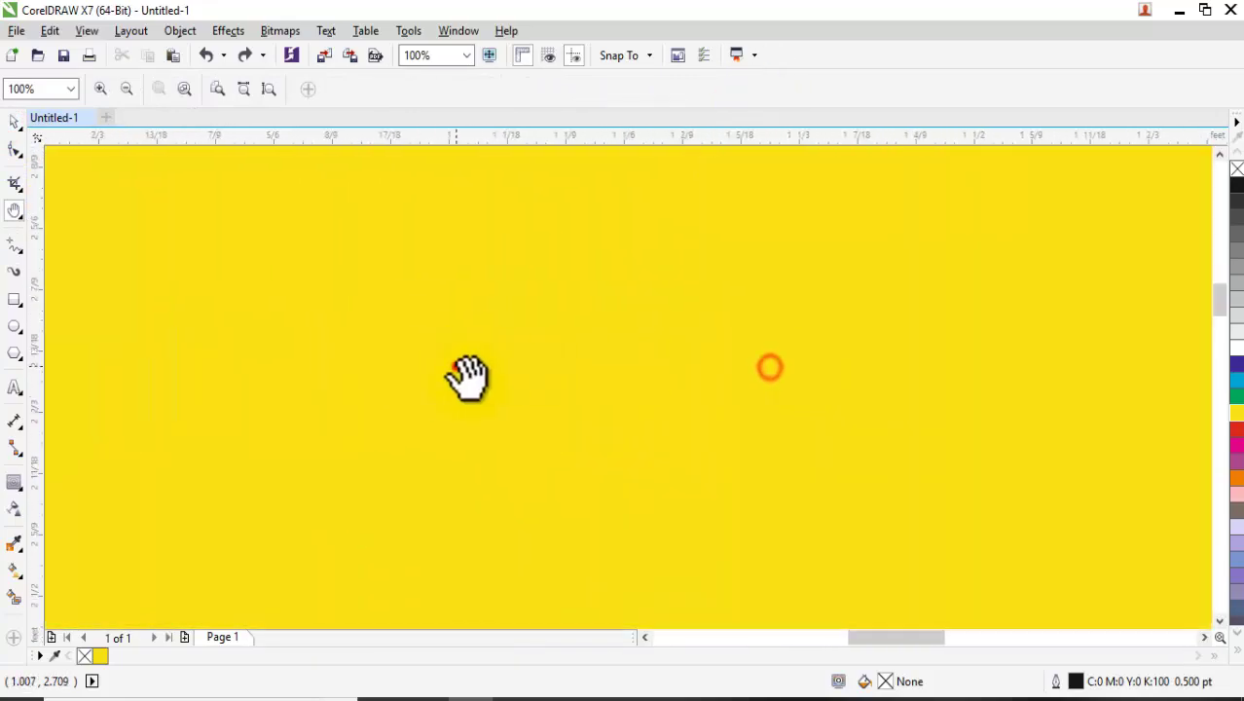
left_click_drag(541, 313, 785, 335)
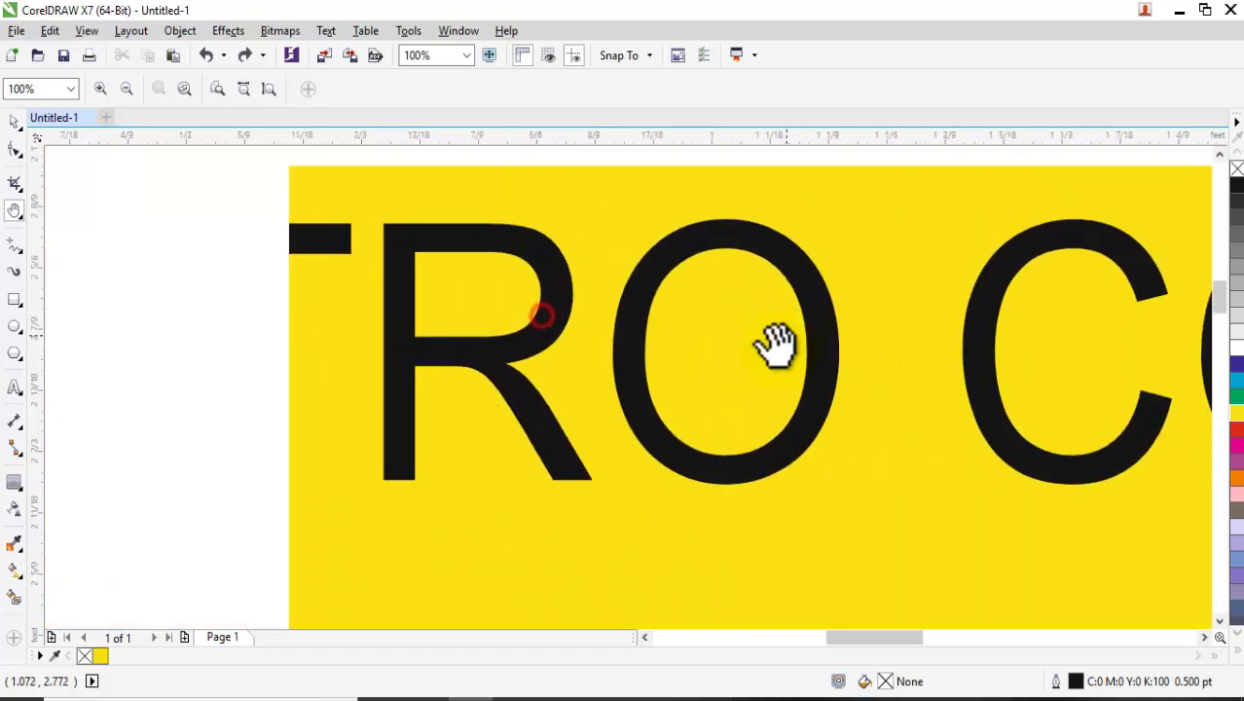
left_click_drag(647, 393, 776, 357)
left_click_drag(592, 360, 590, 360)
left_click_drag(717, 361, 694, 360)
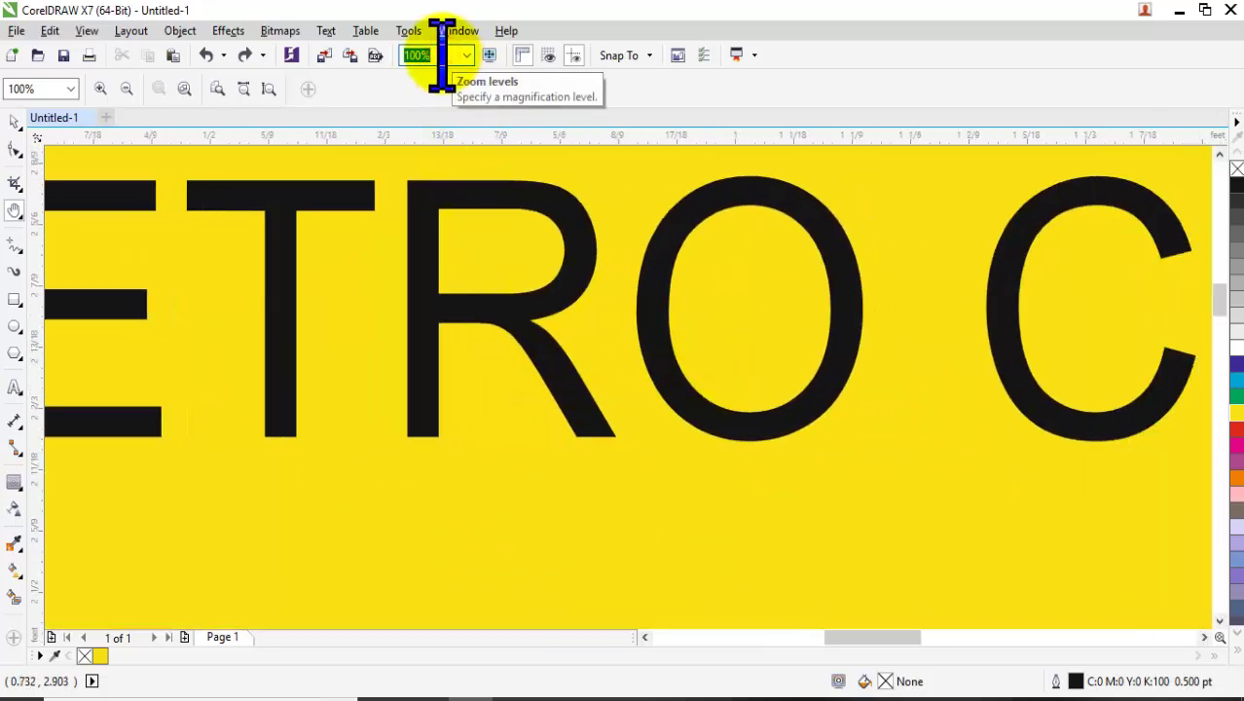
type("15")
key("Return")
left_click_drag(1055, 419, 921, 261)
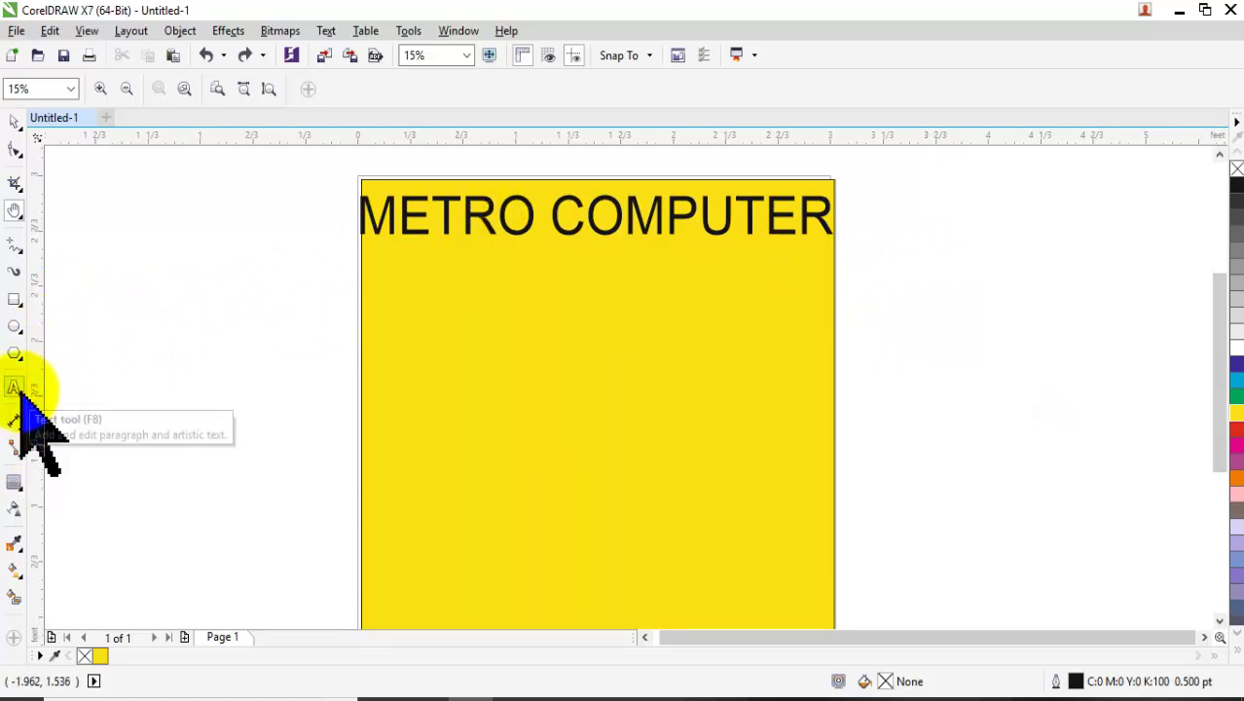
Change the font of the whole METRO COMPUTER heading to Clarendon Blk BT (Normal)
left_click(13, 121)
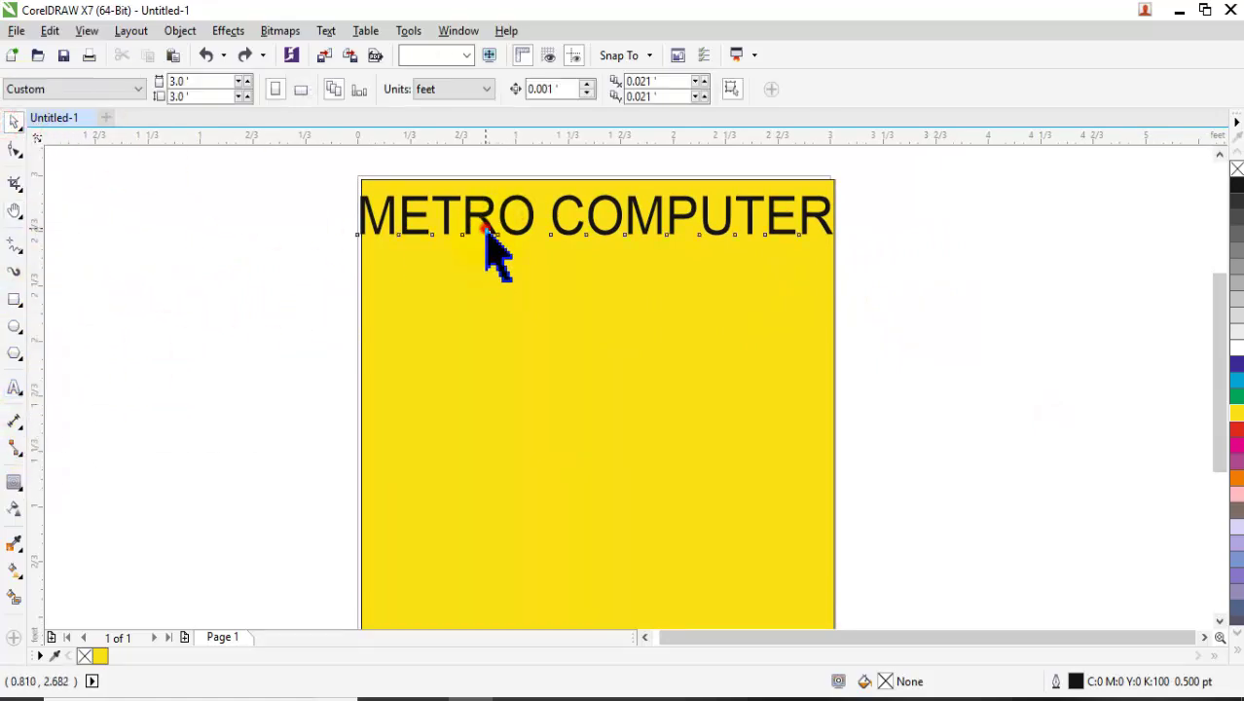
left_click(488, 222)
double_click(495, 209)
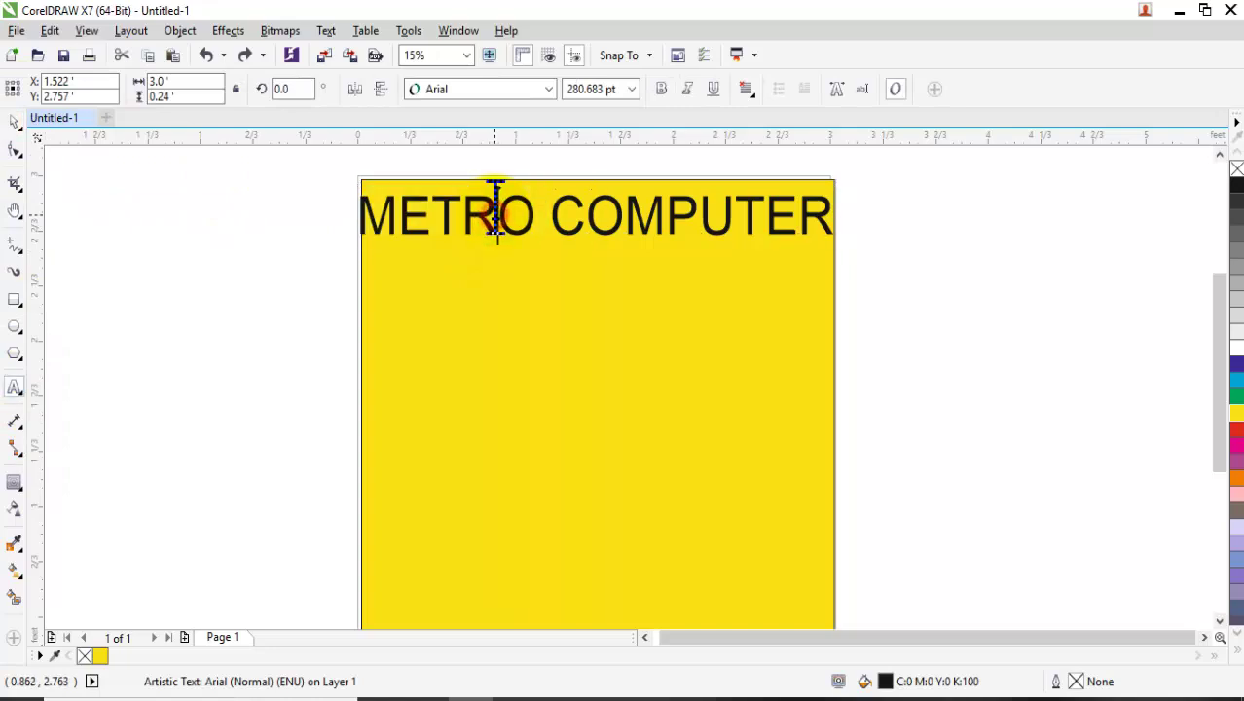
left_click(495, 209)
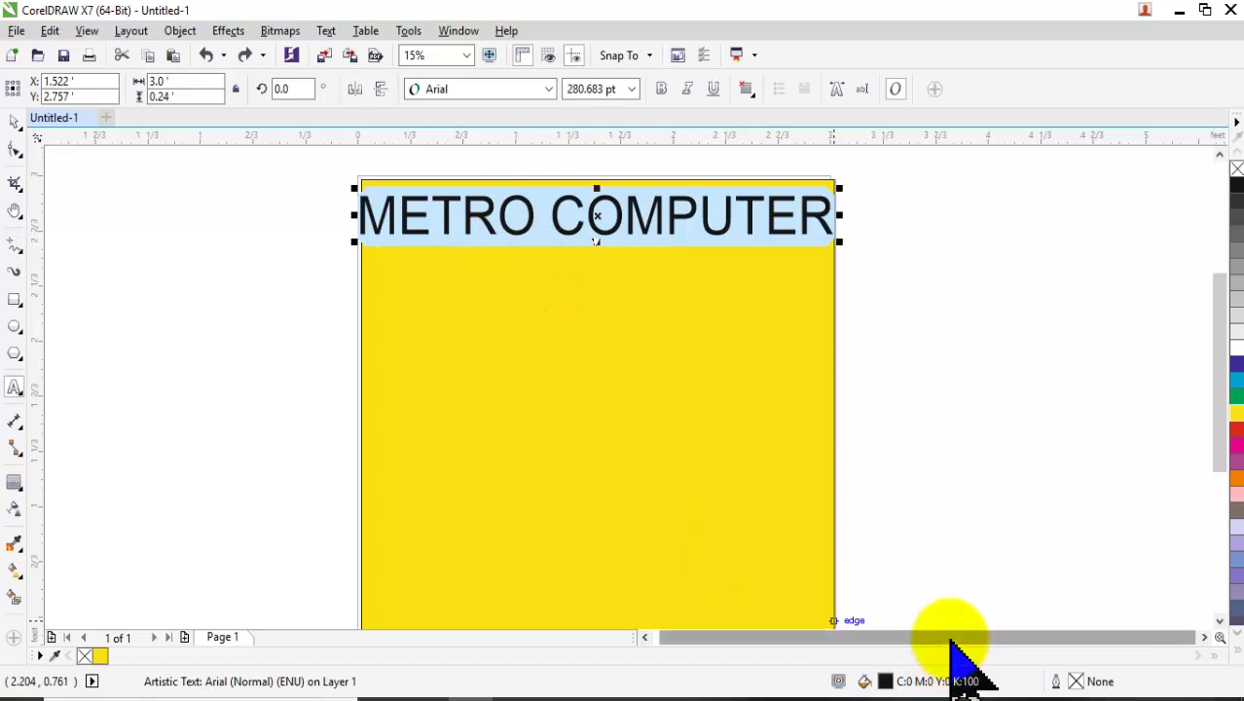
scroll(935, 637, "left", 1)
left_click(645, 637)
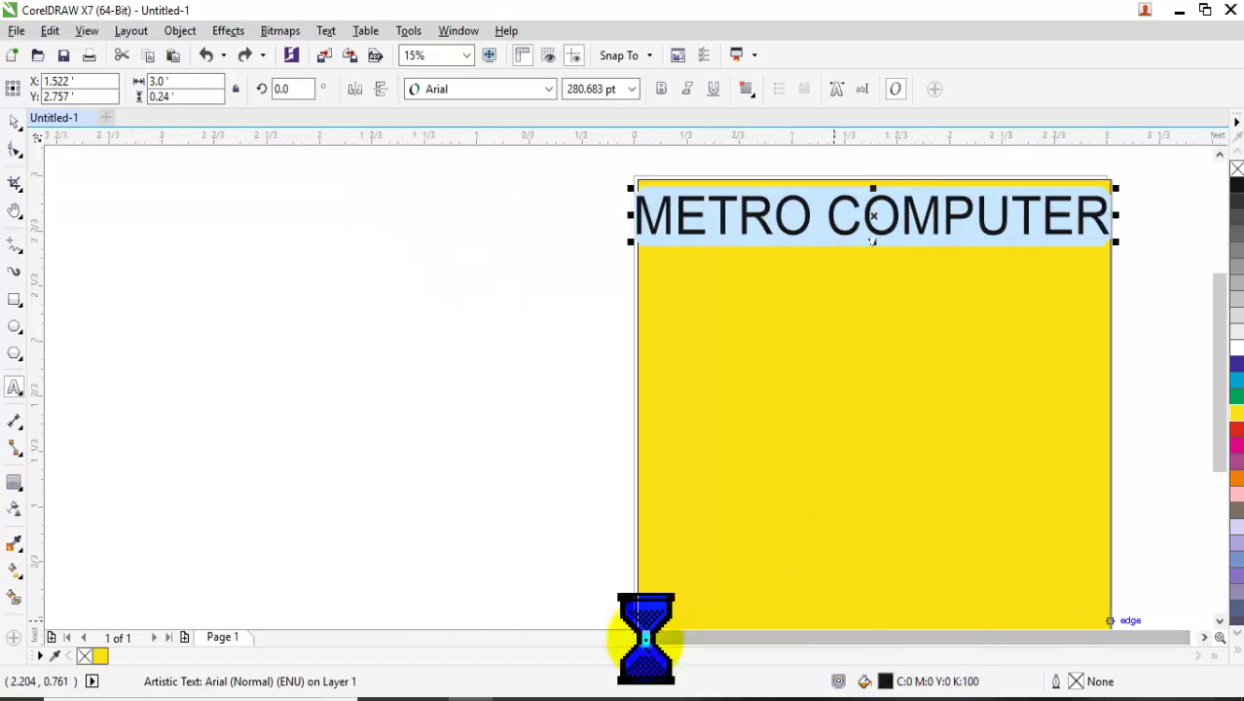
left_click(1204, 637)
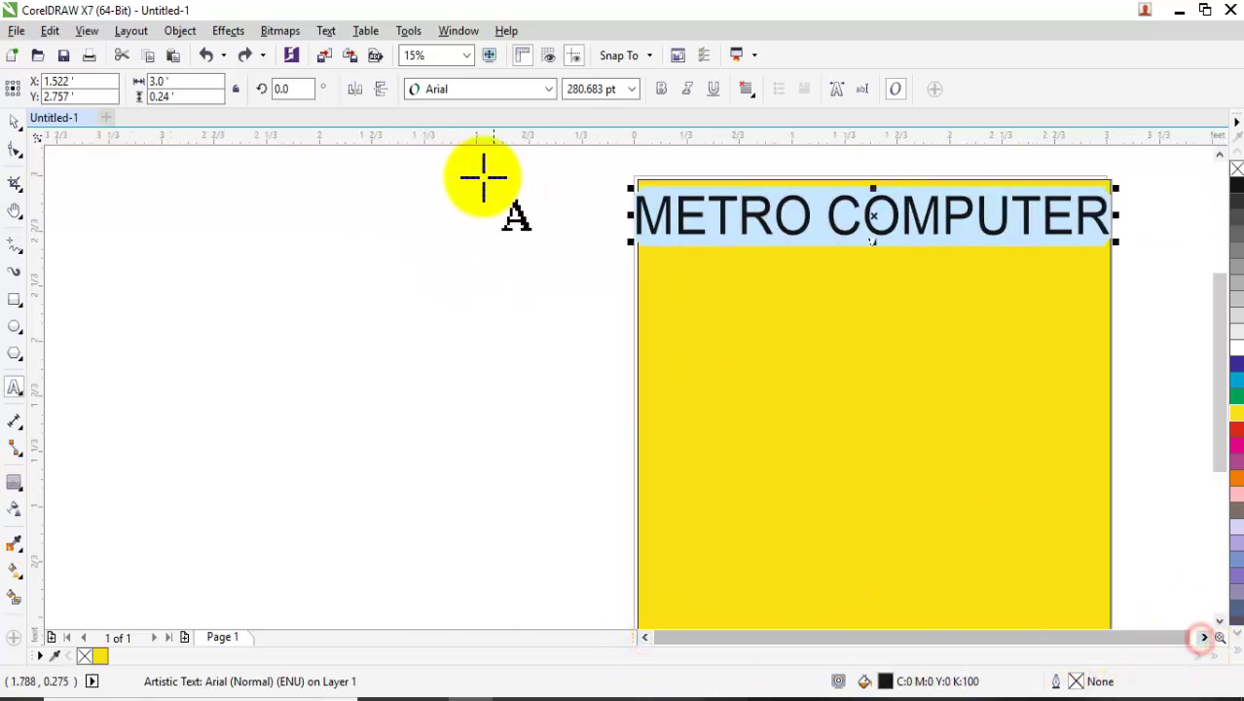
left_click(548, 89)
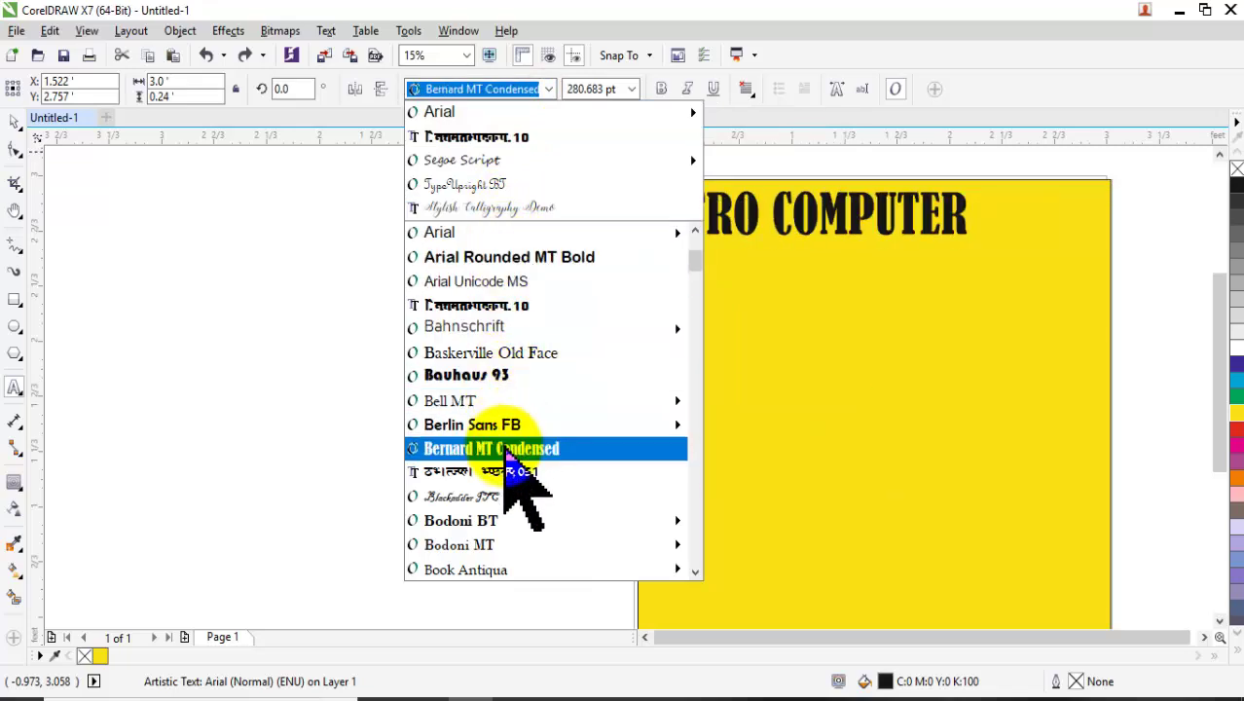
scroll(511, 467, "down", 6)
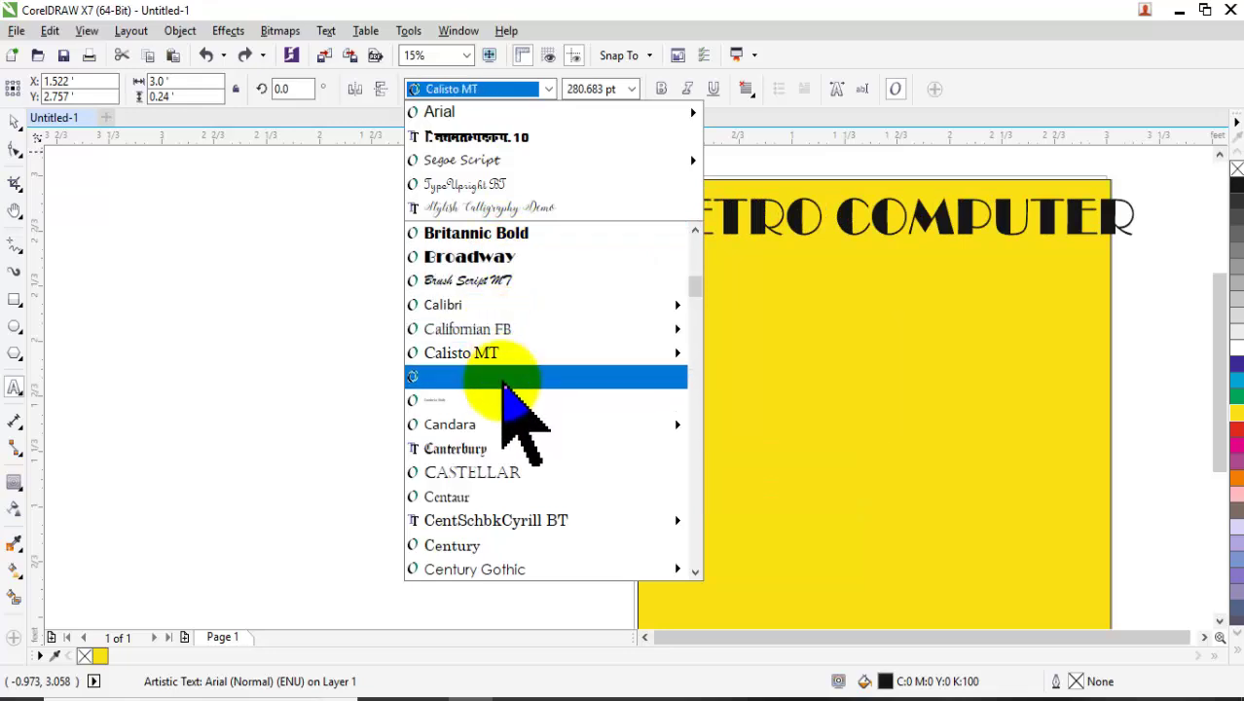
scroll(502, 389, "down", 6)
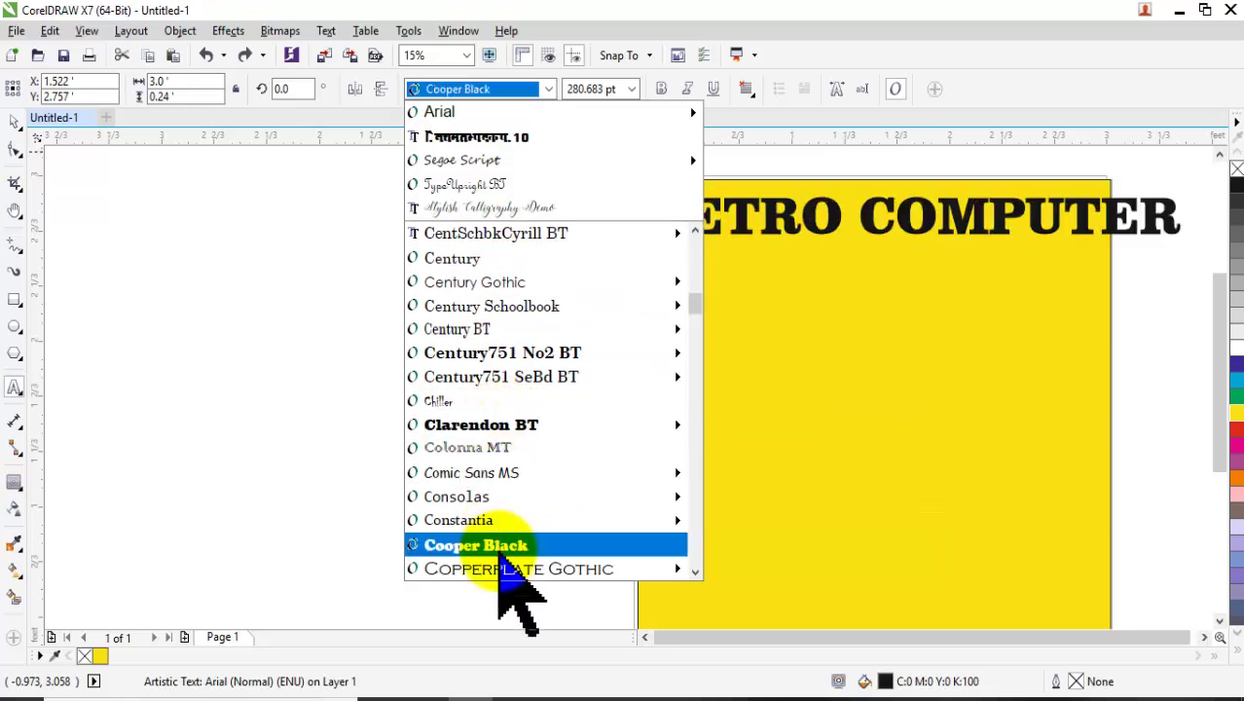
mouse_move(508, 433)
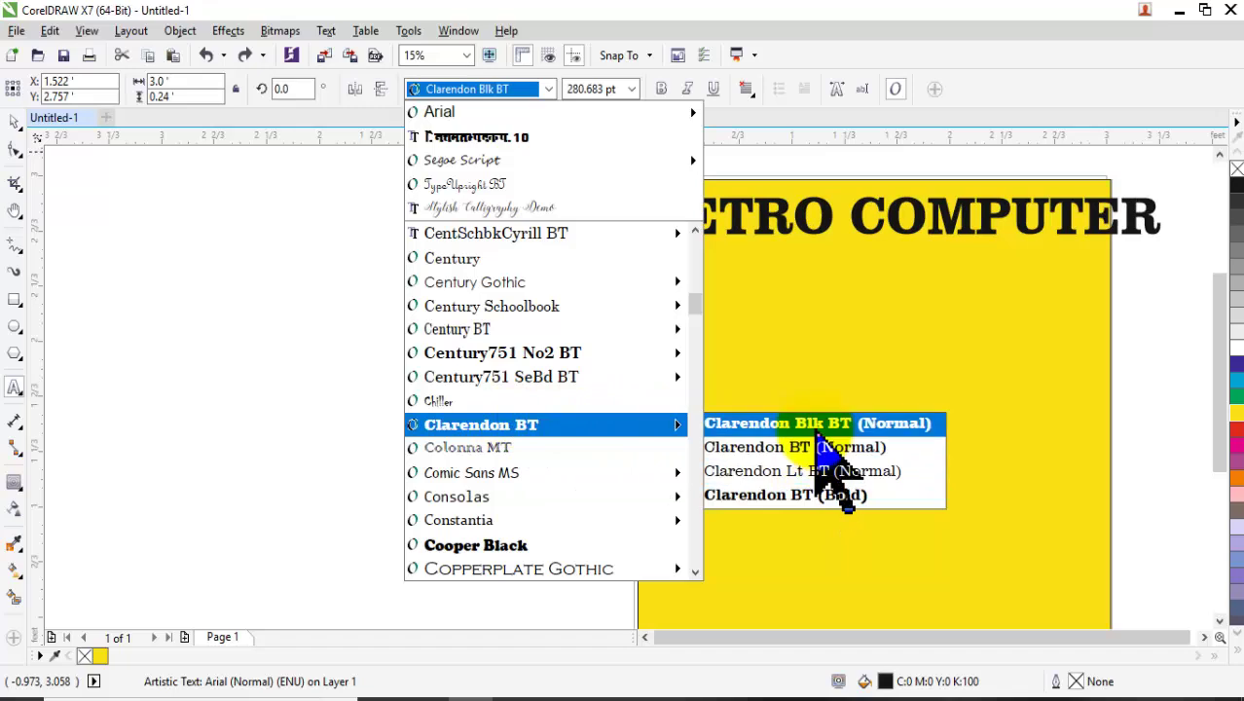
left_click(815, 425)
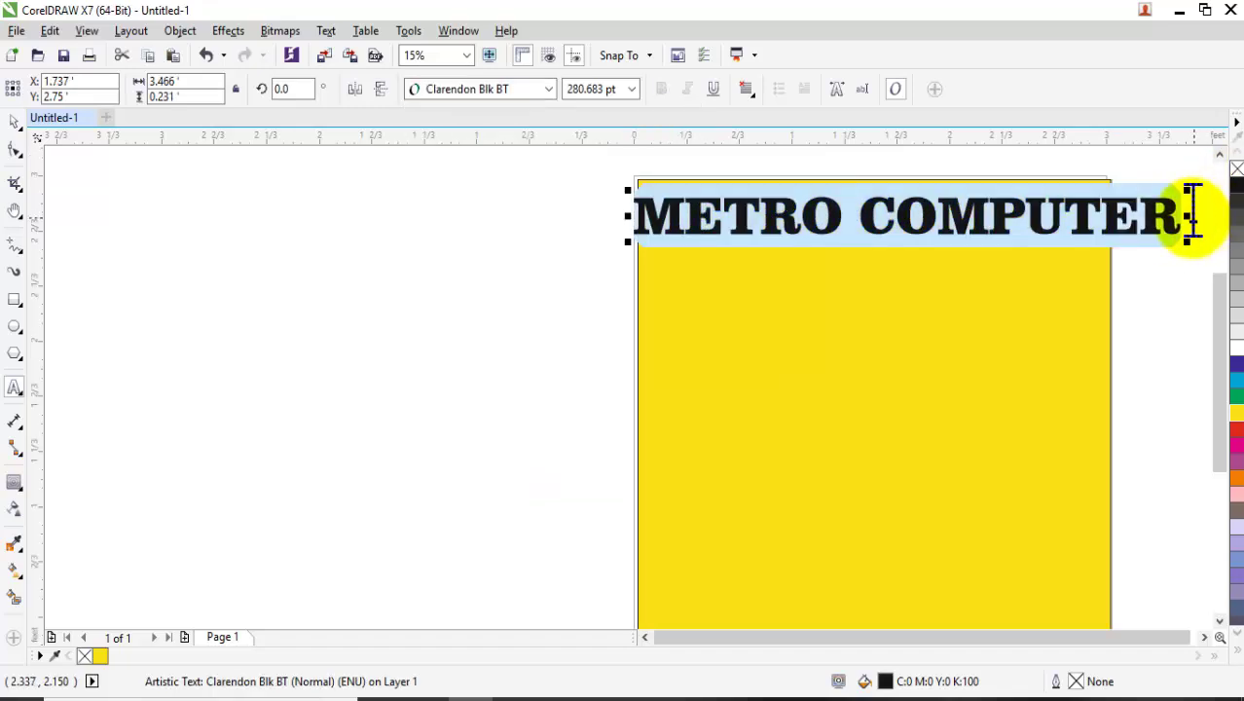
Resize the METRO COMPUTER text to about 2.95 feet wide and 0.28 feet high, fitting between the yellow rectangle's side edges
left_click_drag(1186, 218, 1111, 218)
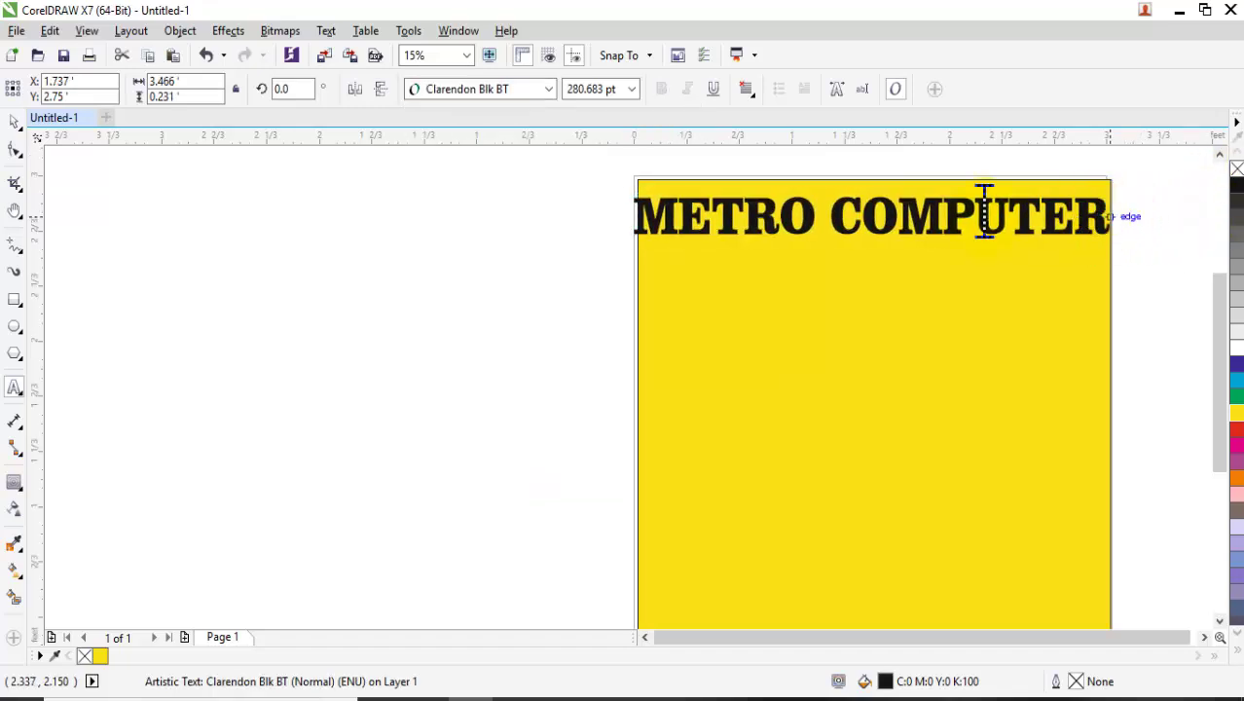
left_click_drag(619, 219, 633, 219)
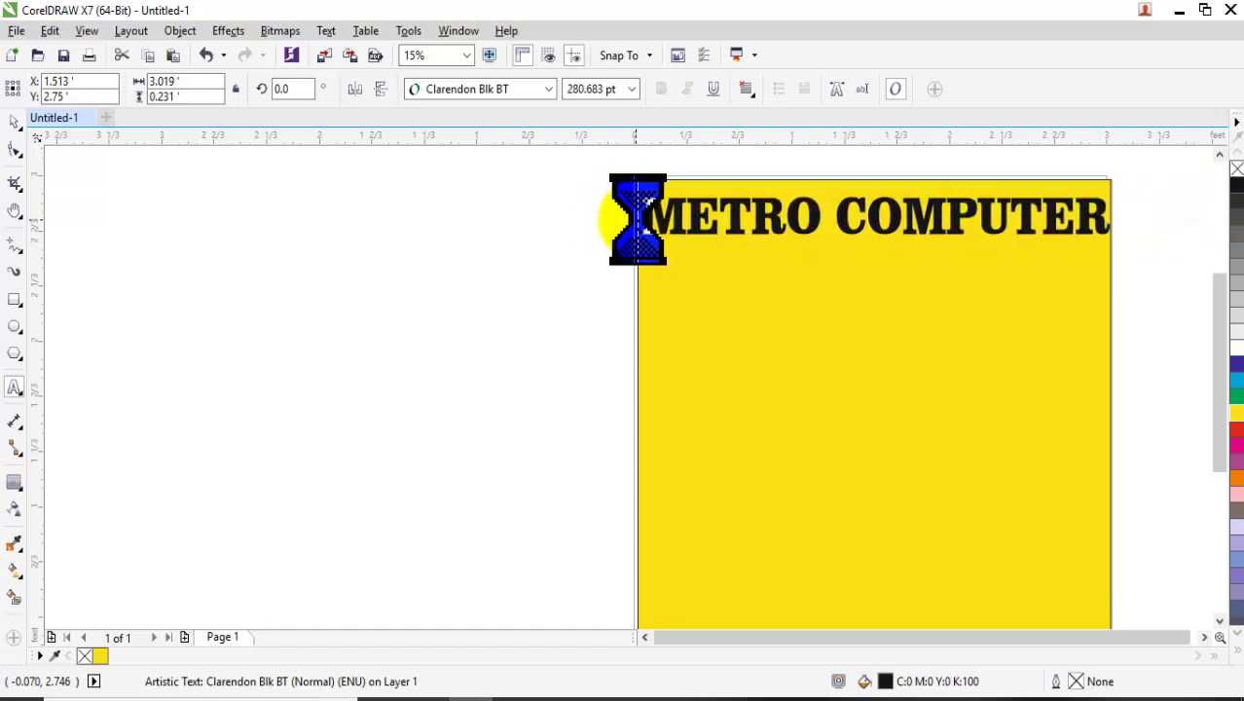
left_click(15, 119)
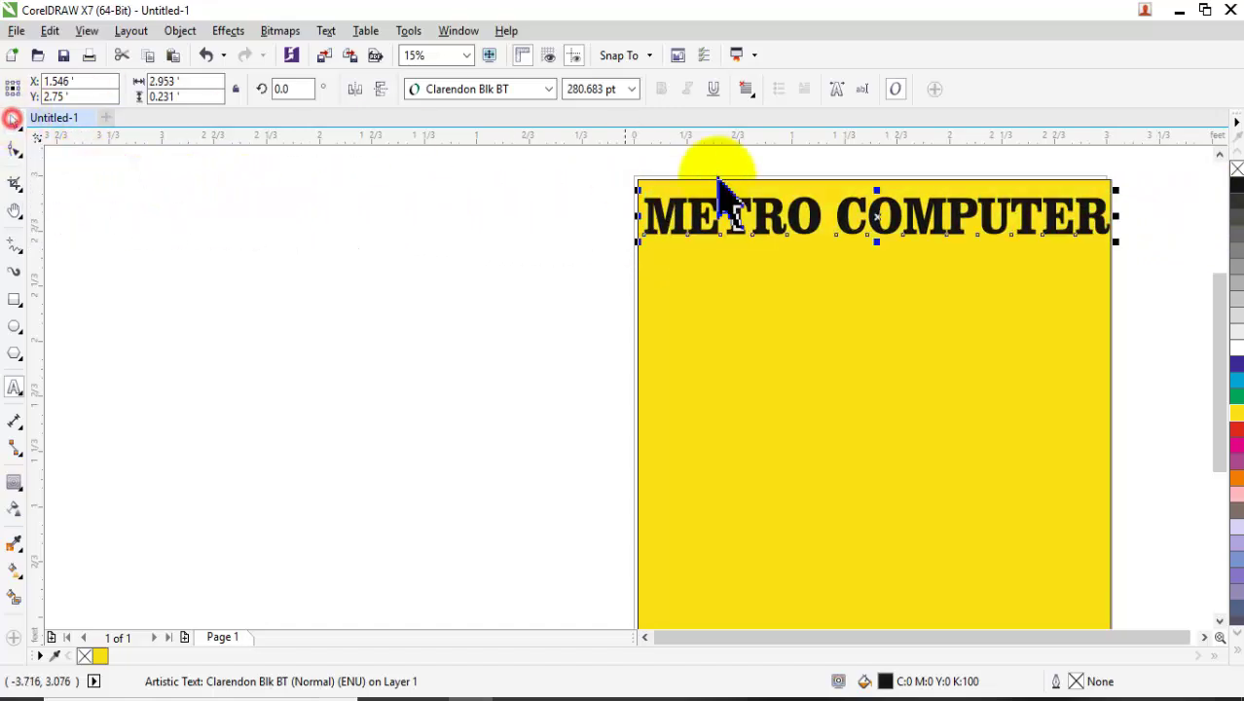
left_click(886, 199)
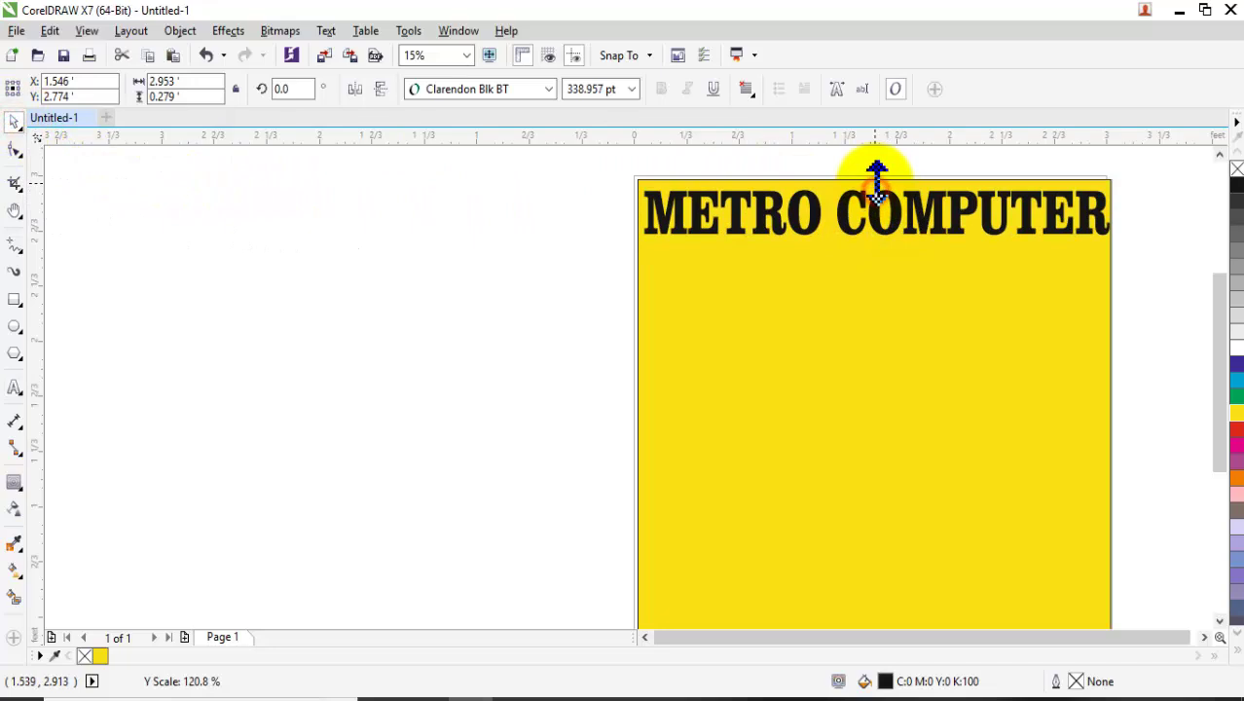
left_click(1012, 229)
left_click(1002, 224)
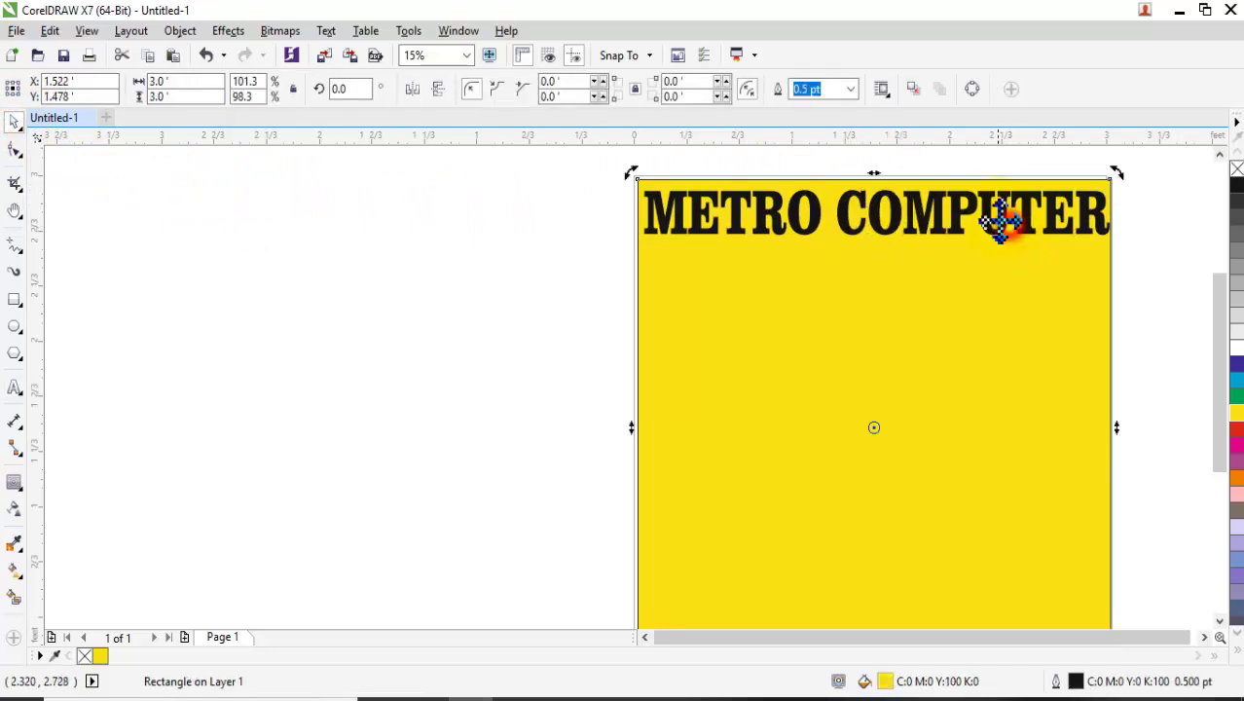
Fill all of the METRO COMPUTER text with red (C:0 M:100 Y:100 K:0)
left_click(815, 222)
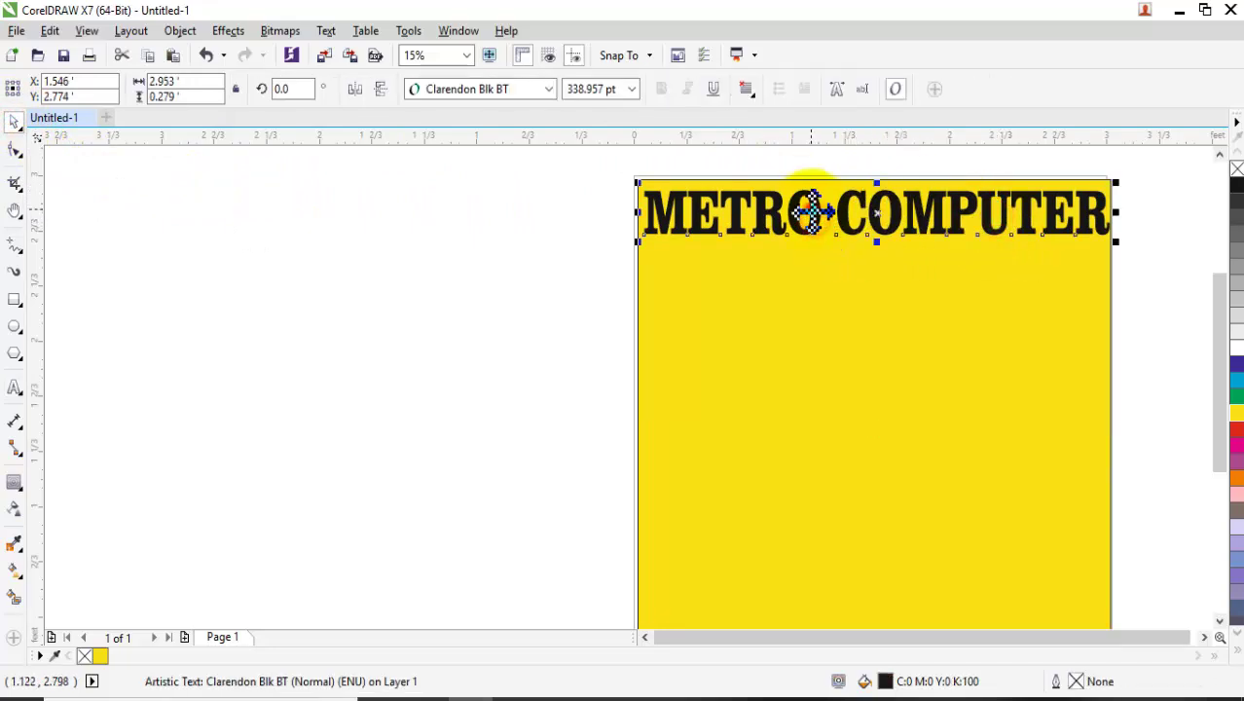
double_click(812, 212)
key("ctrl+a")
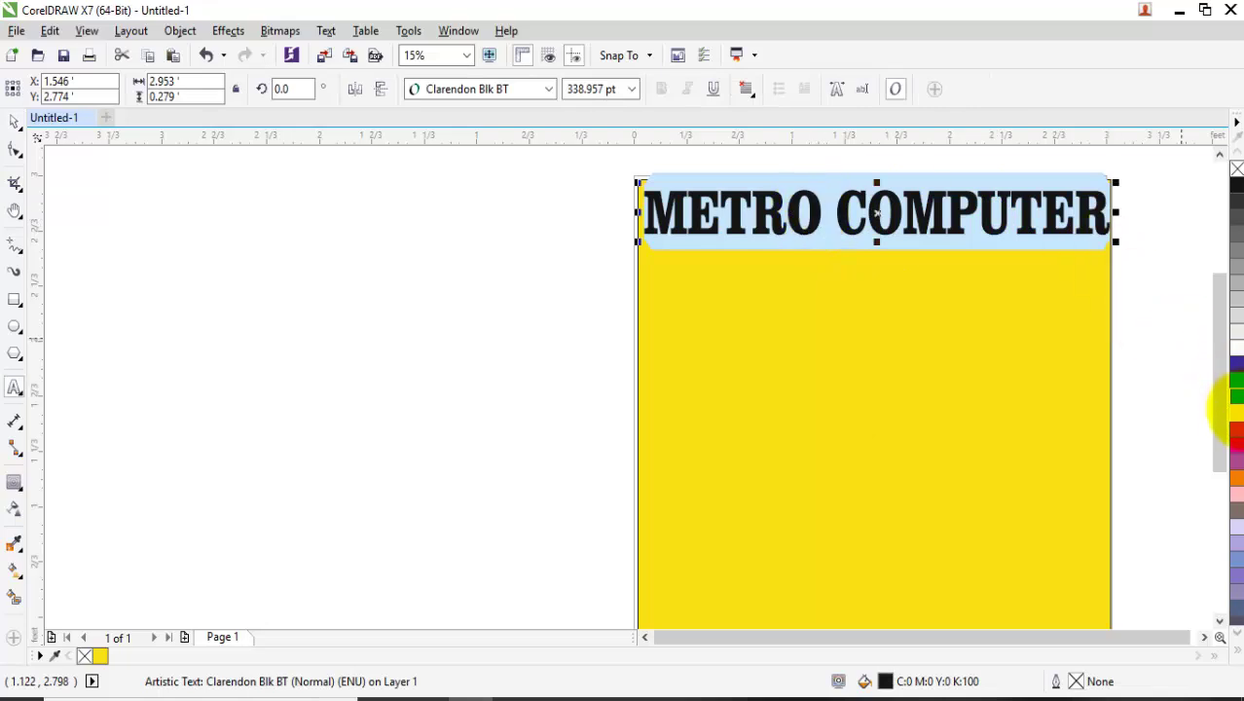
left_click(1236, 433)
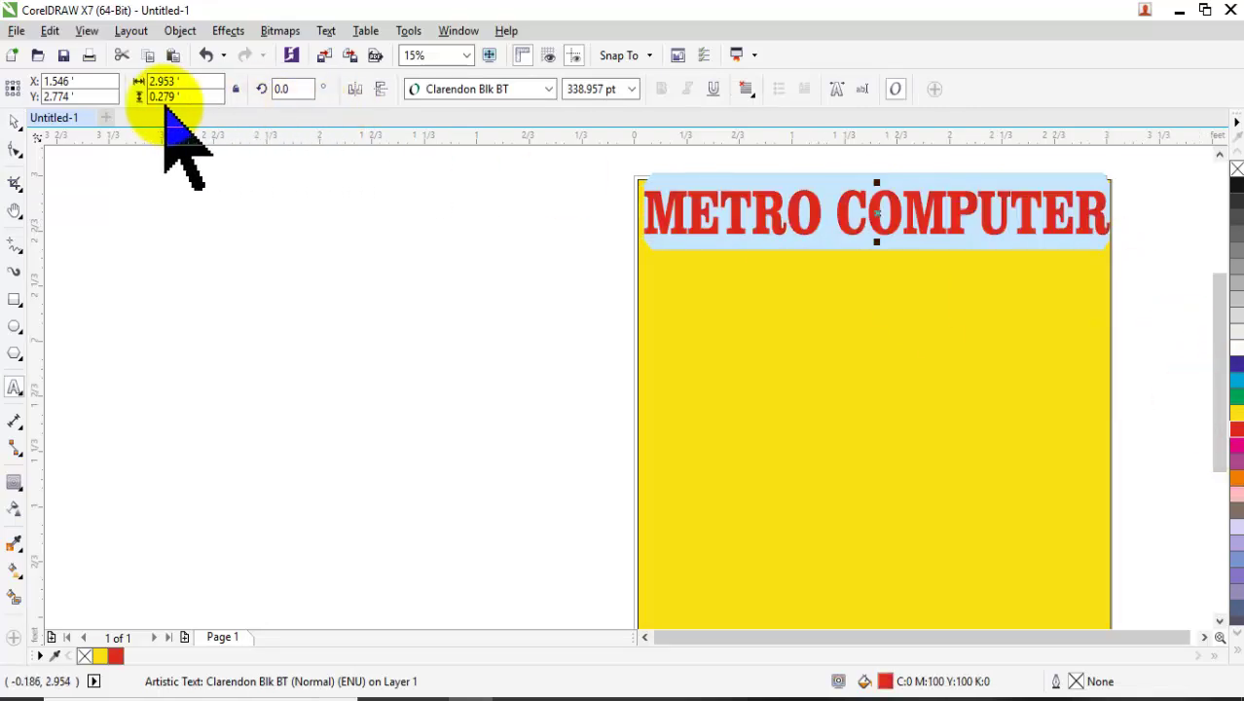
left_click(14, 121)
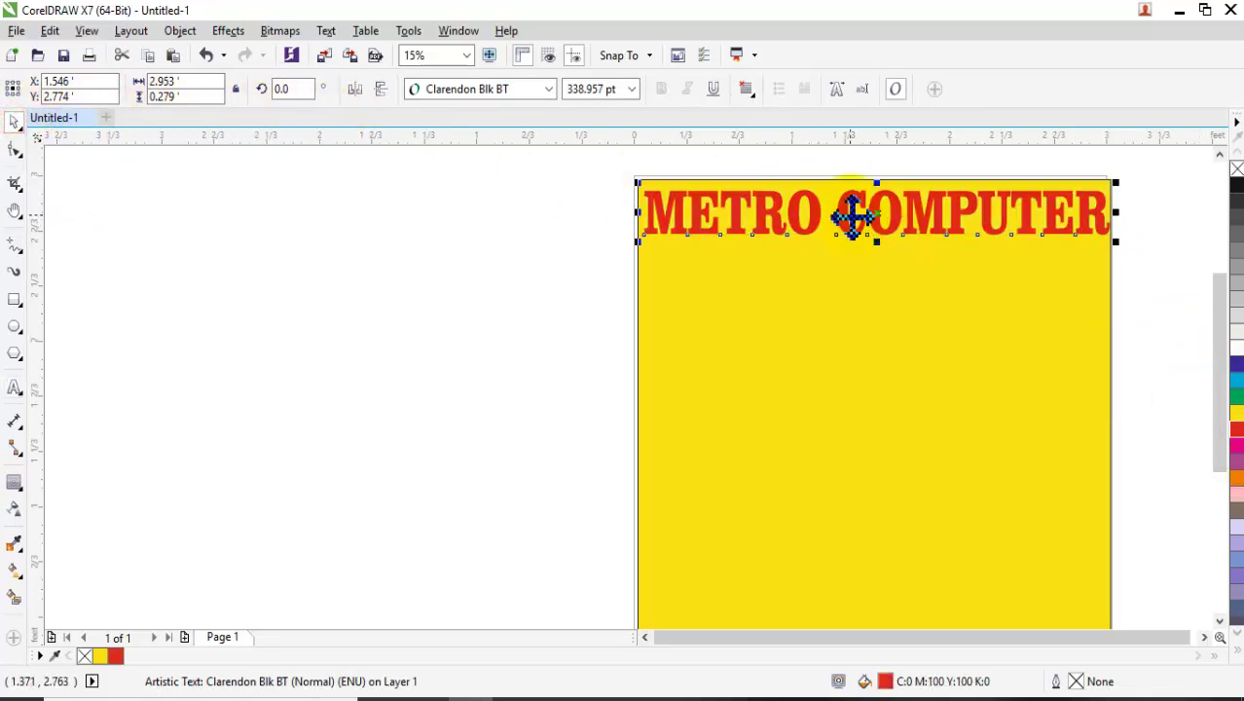
Duplicate the red heading about 0.21 feet below the original, and fill the original heading with black
left_click(875, 212)
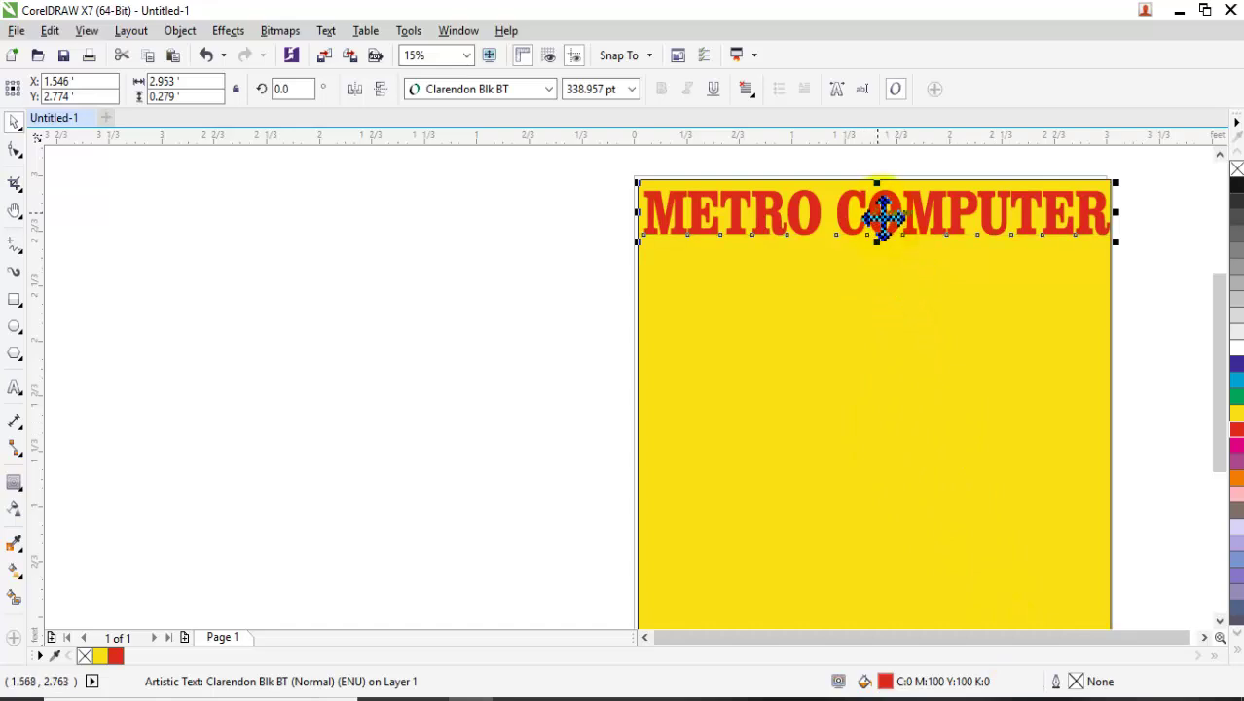
left_click_drag(882, 216, 883, 248)
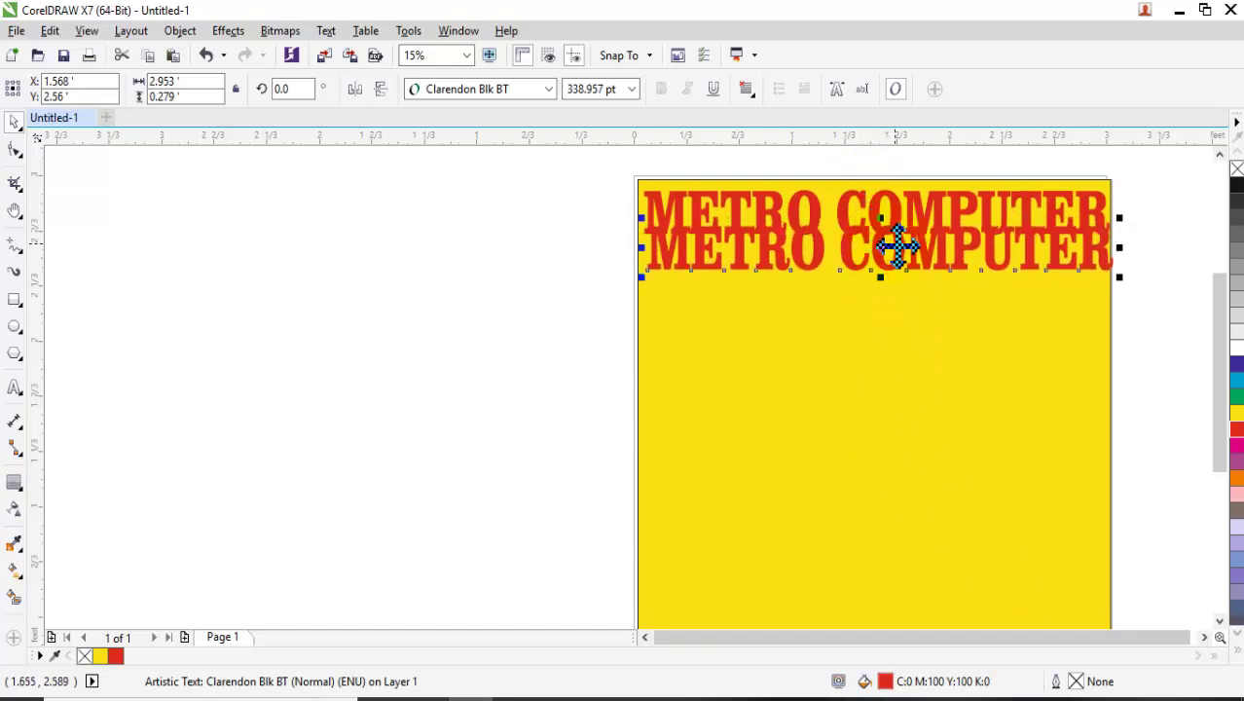
left_click(914, 251)
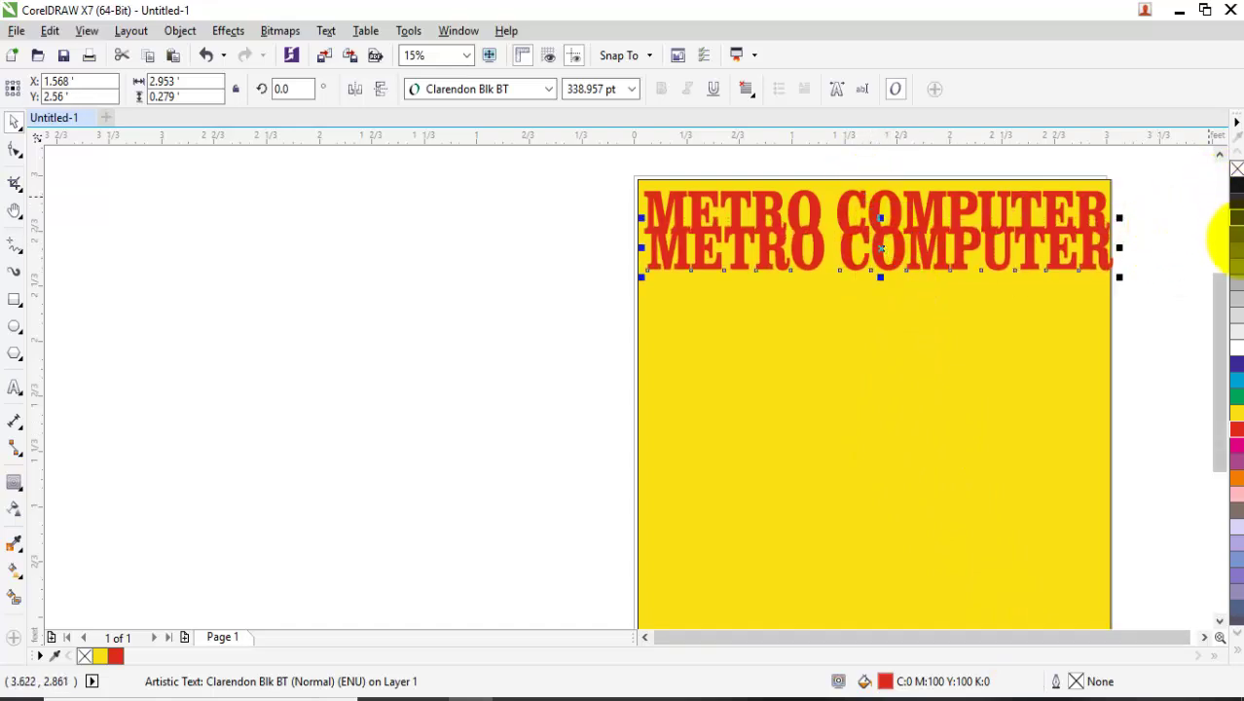
left_click(1235, 185)
Nudge the red copy up over the black heading, to about X 1.568 and Y 2.771 feet, as a shadow effect
left_click(970, 258)
key("Up")
key("Up")
key("Up")
key("ctrl+Up")
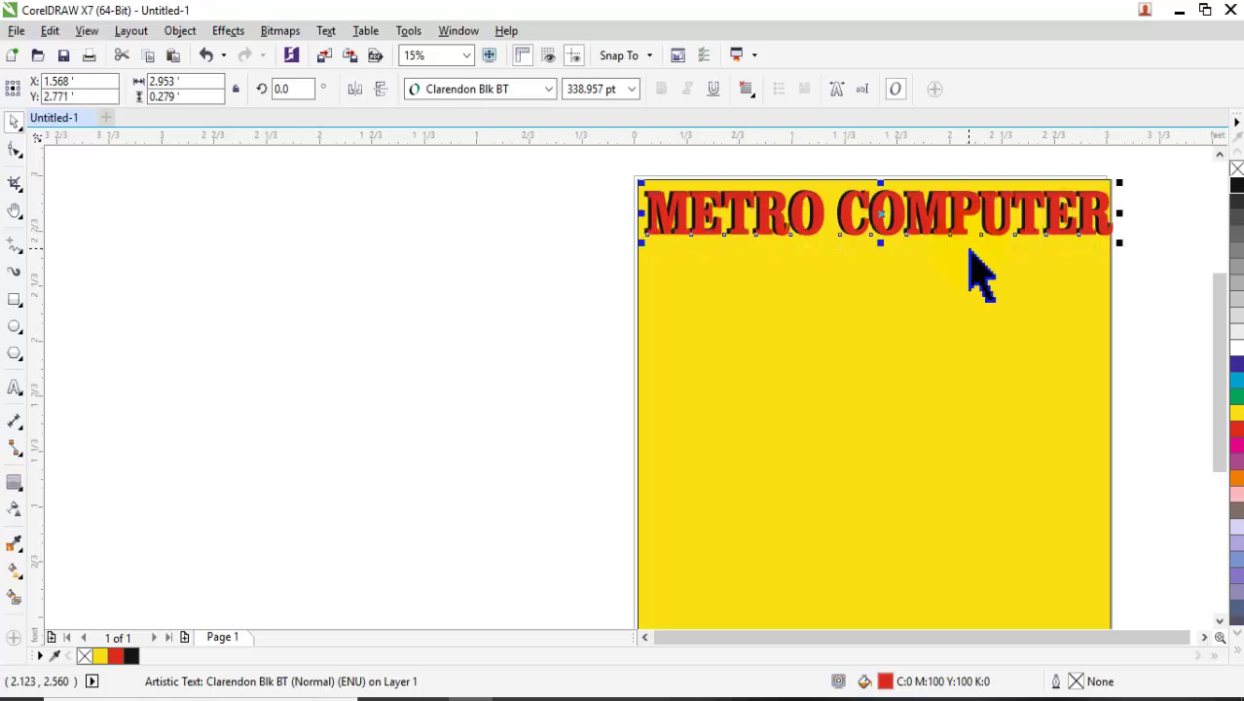
left_click(970, 251)
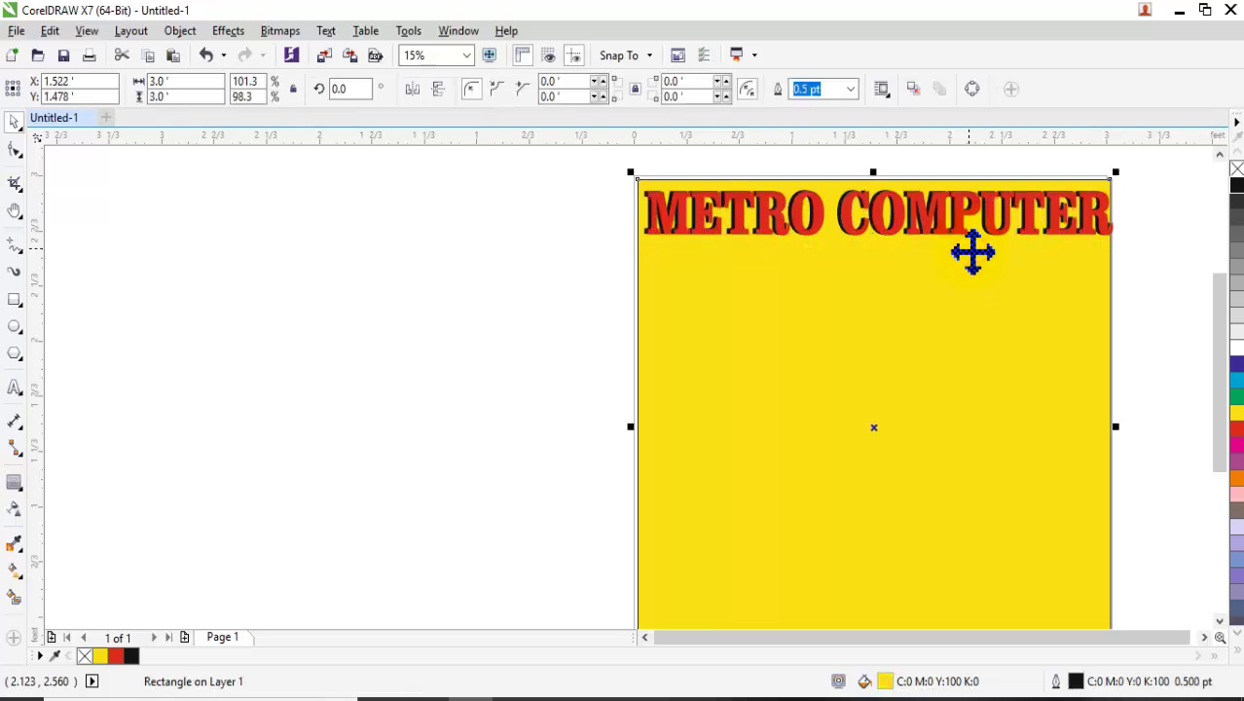
left_click(1162, 274)
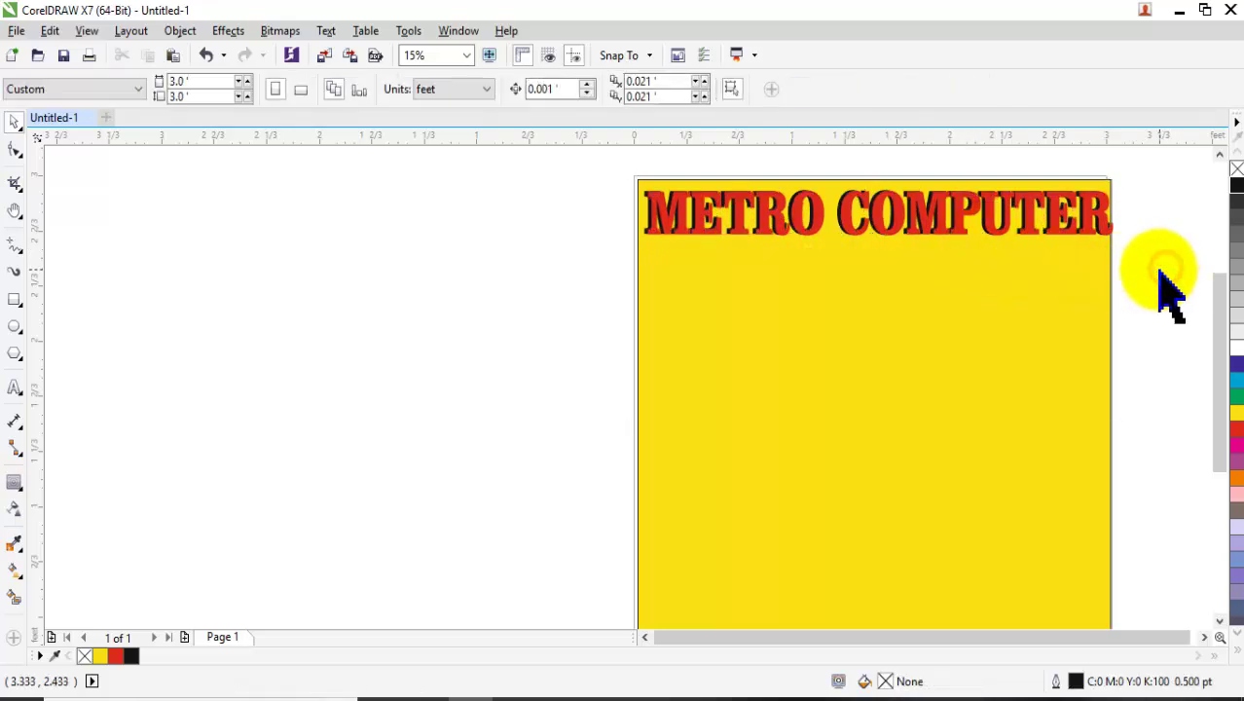
Shift the red heading up and left to about X 1.544 and Y 2.803 feet, leaving the black shadow underneath
left_click(936, 222)
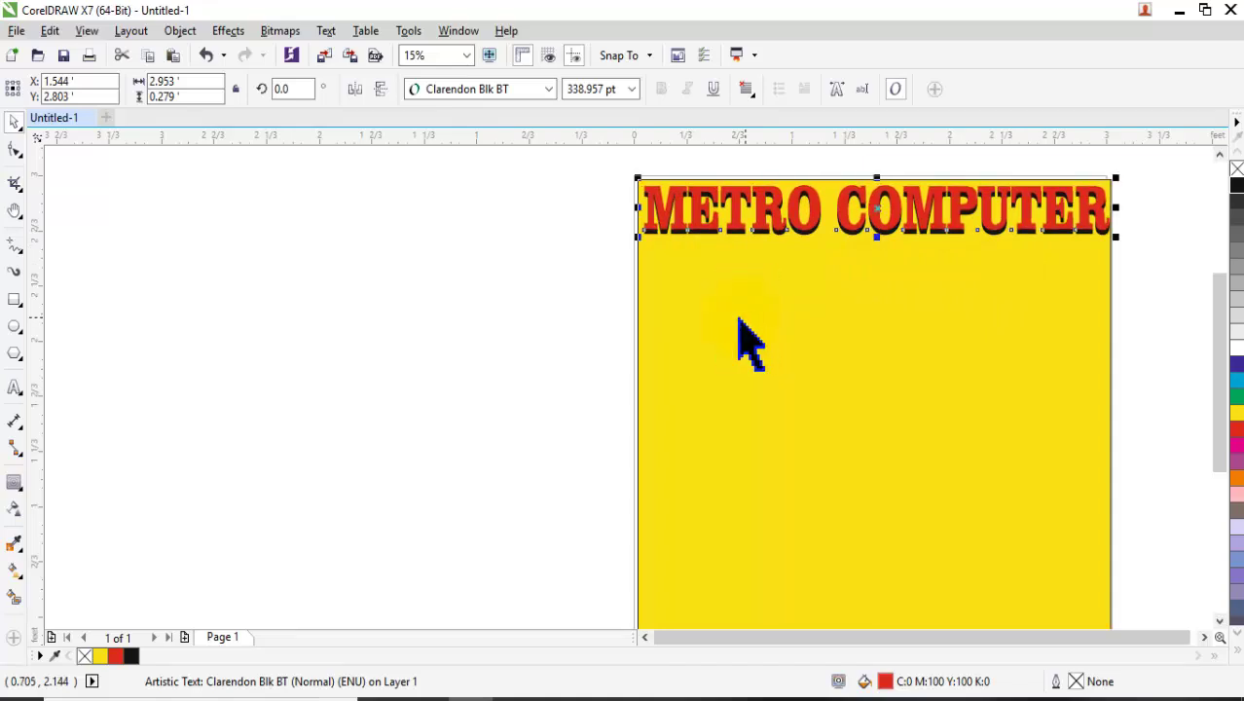
left_click(435, 280)
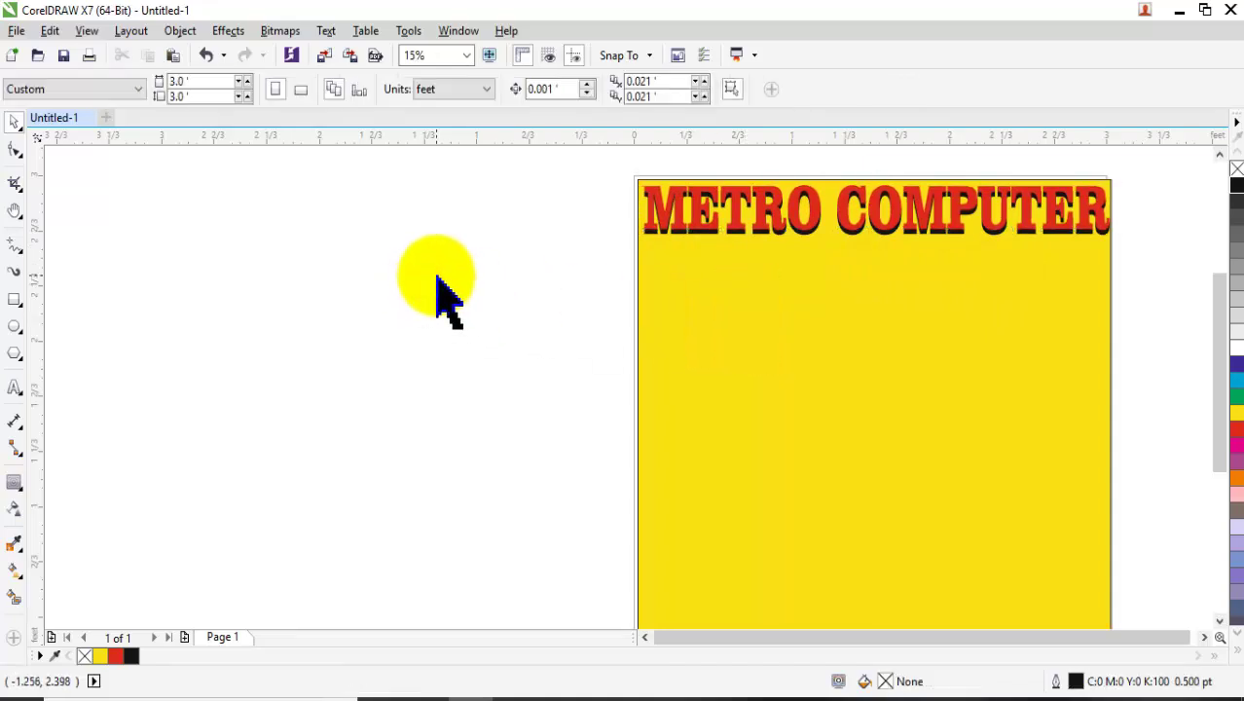
left_click(857, 233)
left_click(375, 325)
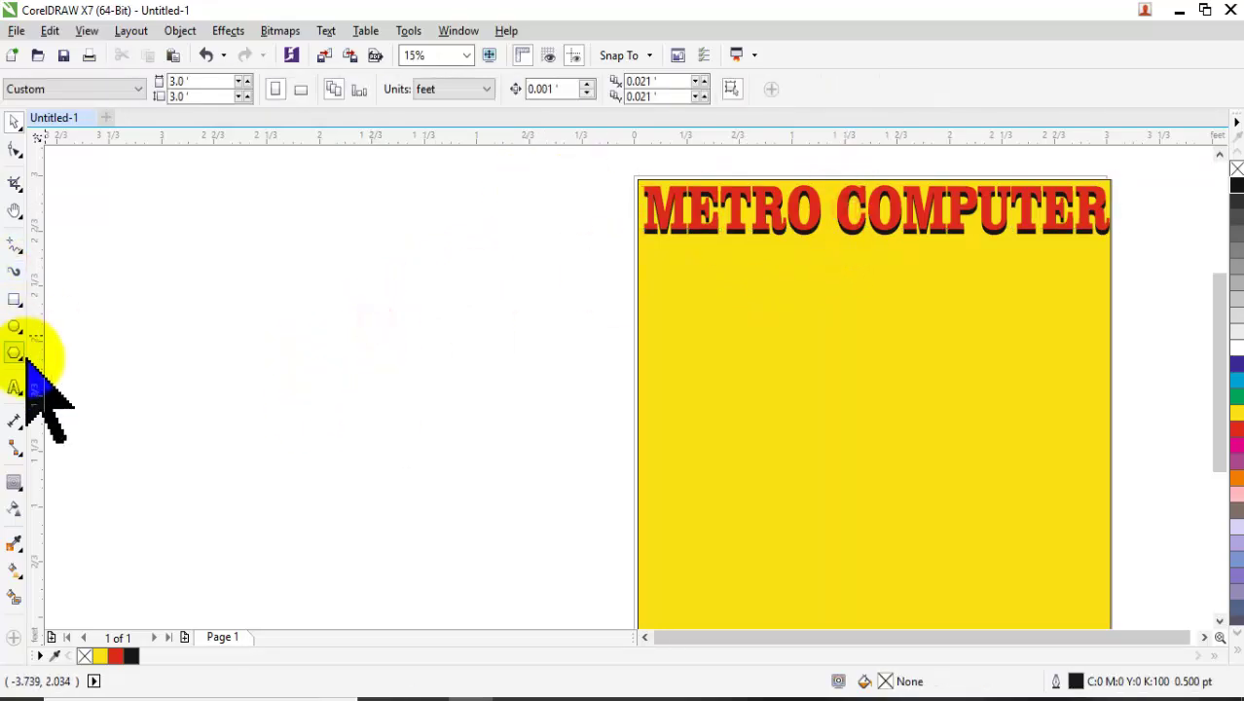
Add the artistic text रिपेयरिंग below the heading, in the A-SuperHindi-10 font at 200 pt
left_click(15, 387)
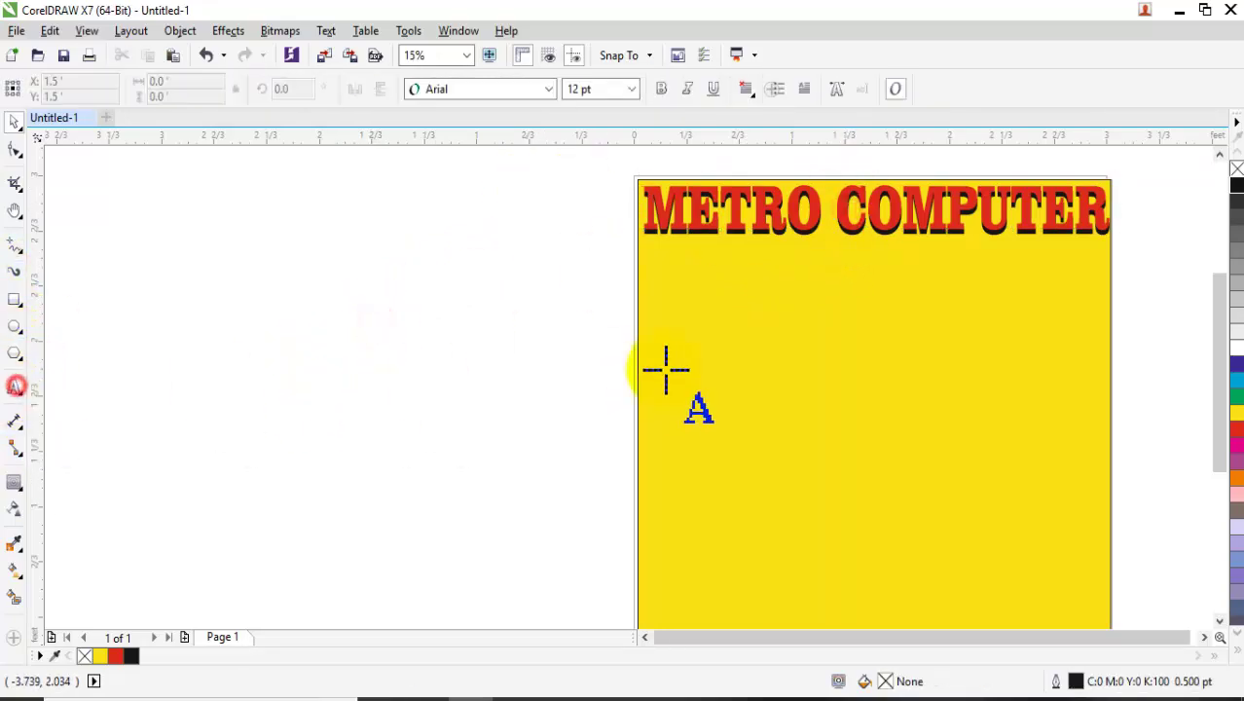
left_click(679, 307)
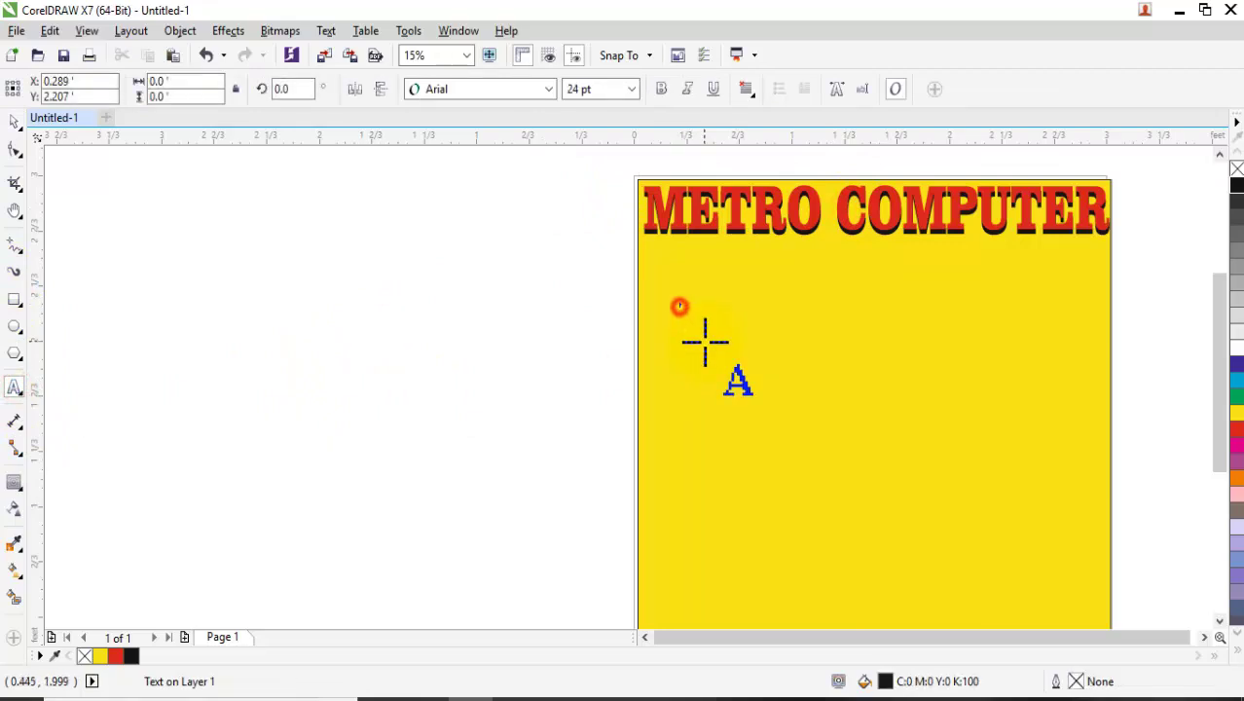
left_click(632, 88)
left_click(584, 368)
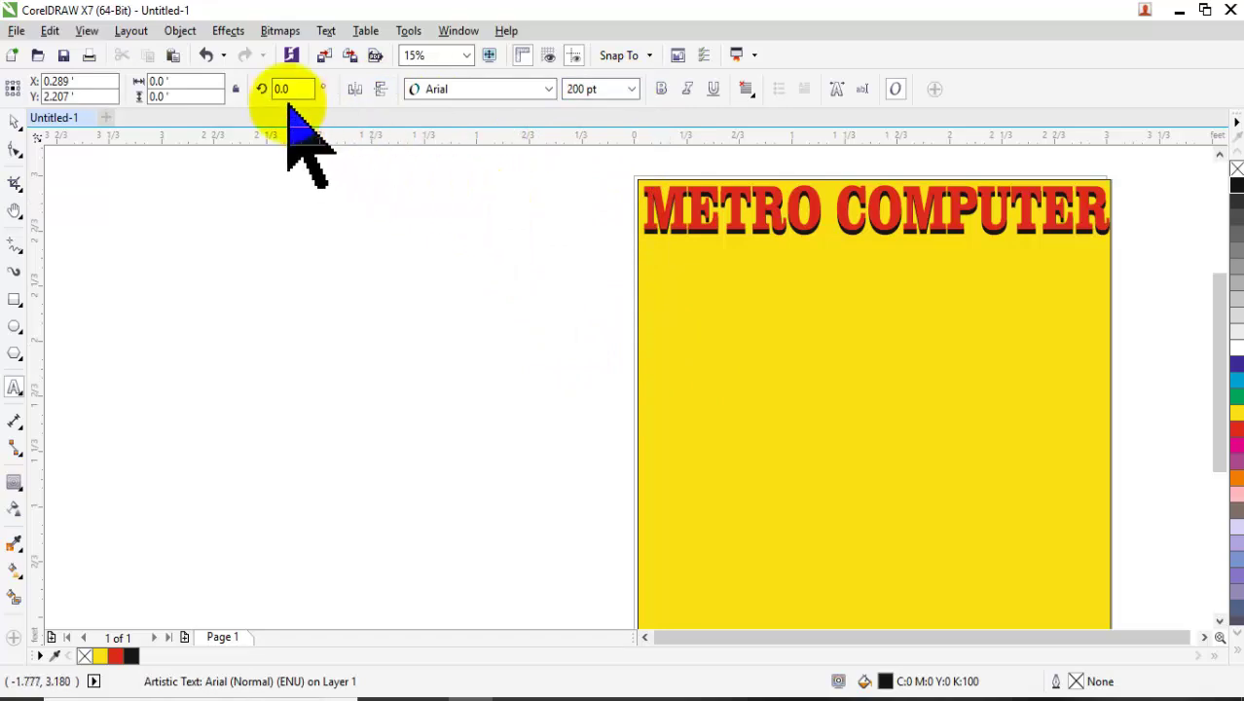
left_click(548, 89)
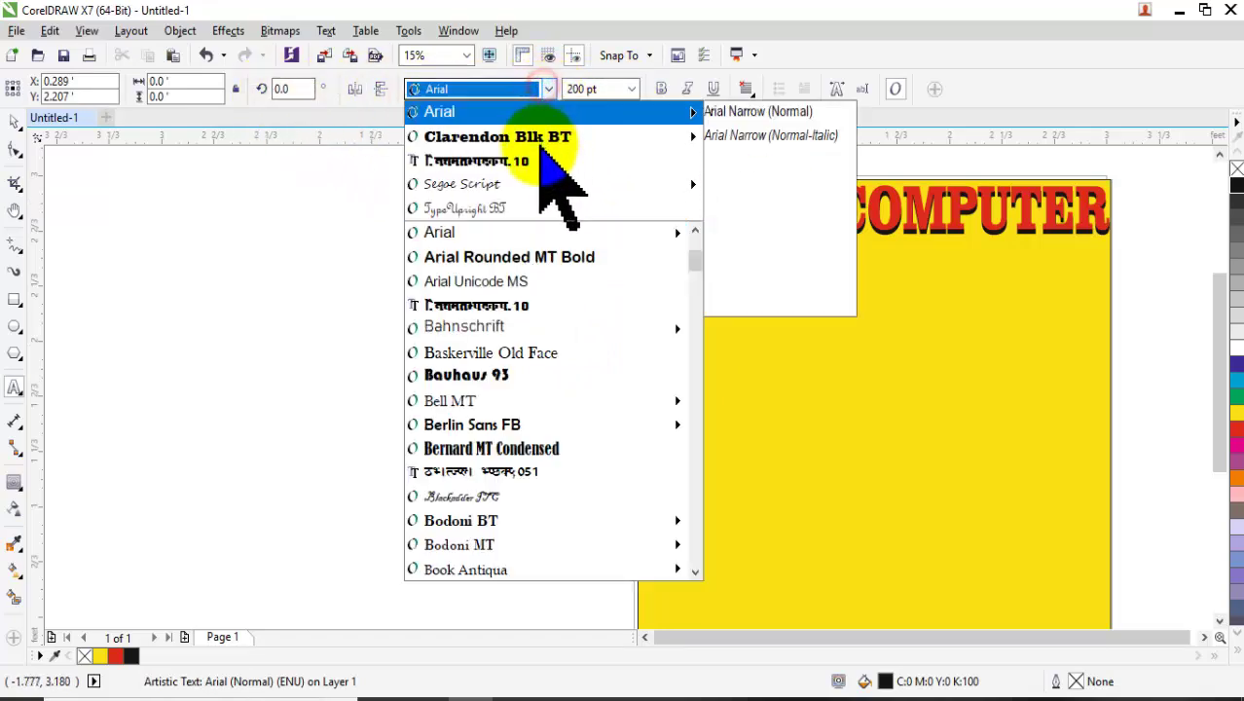
left_click(534, 160)
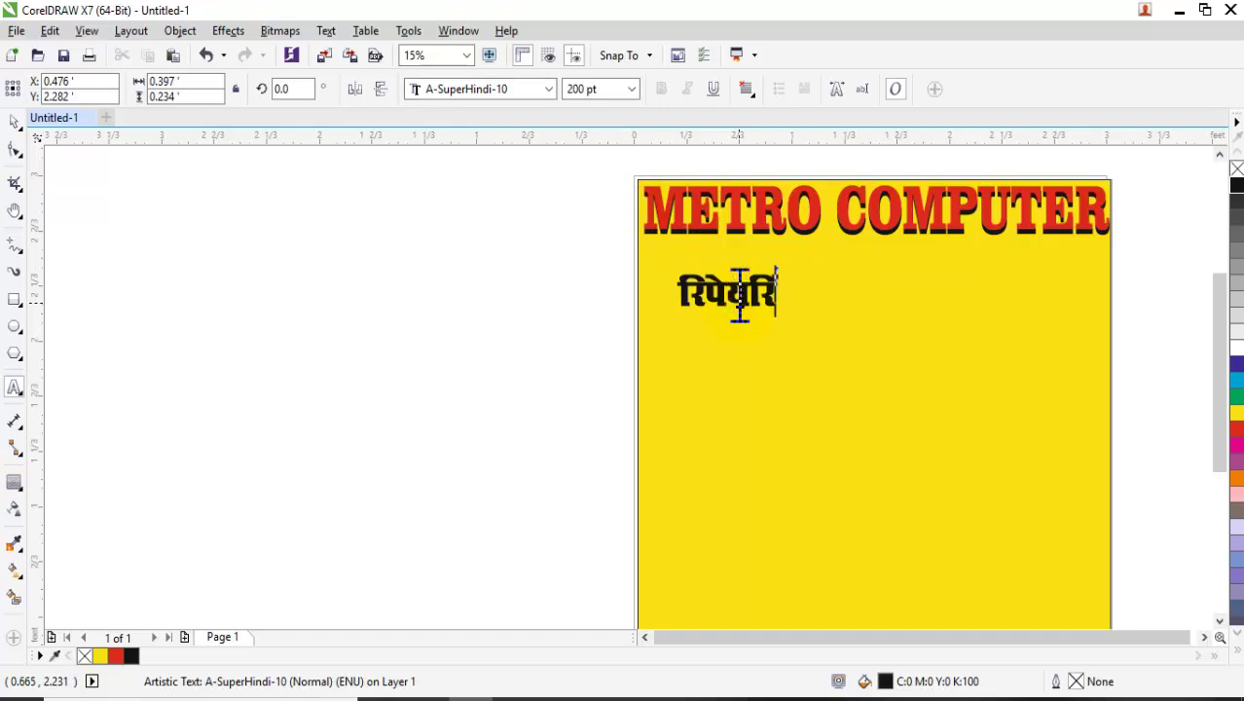
Resize the रिपेयरिंग text to about 1.374 by 0.338 feet and place it against the banner's left edge, around X 0.736 and Y 1.739 feet
left_click_drag(802, 292, 856, 297)
left_click_drag(768, 304, 765, 337)
left_click_drag(856, 307, 924, 304)
left_click_drag(803, 307, 769, 379)
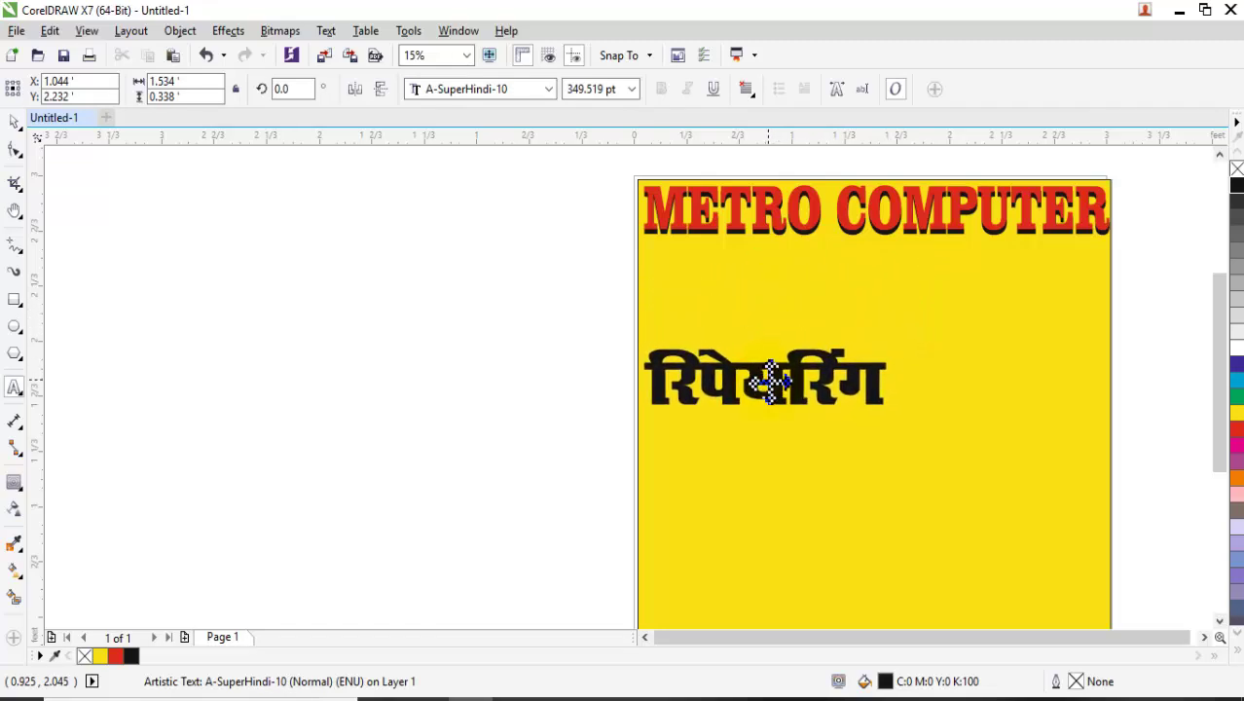
left_click_drag(769, 384, 768, 392)
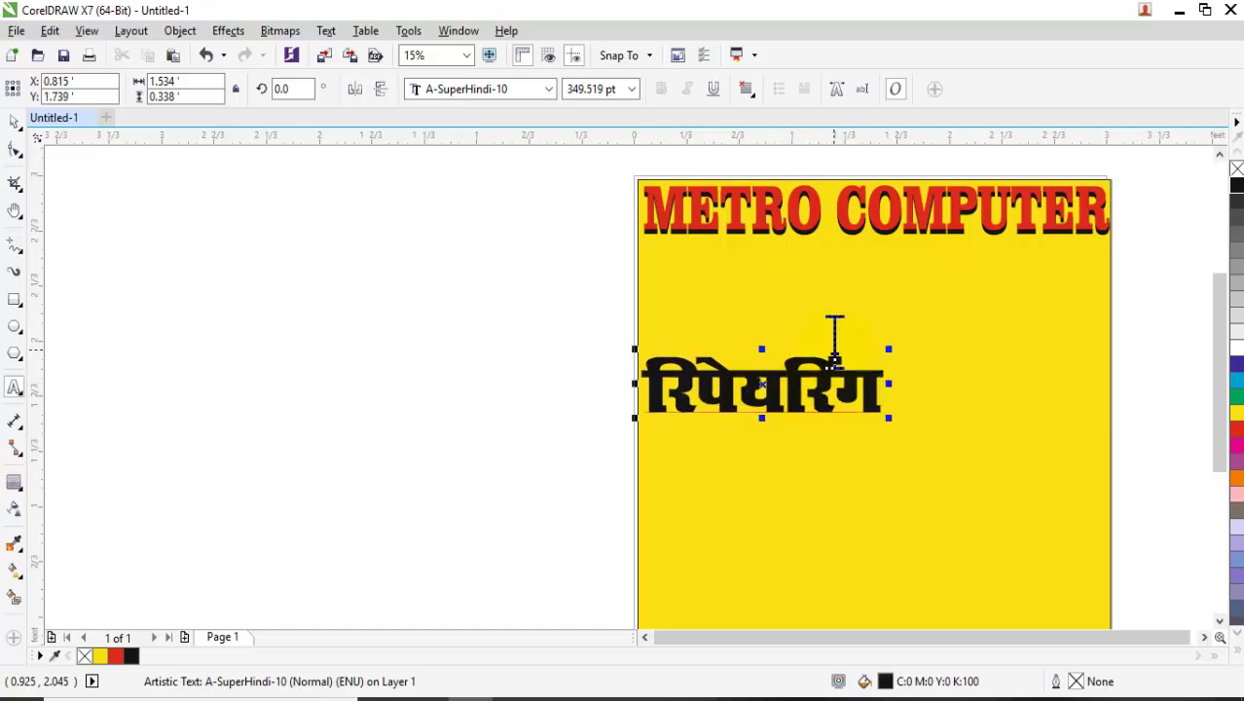
left_click_drag(889, 382, 863, 382)
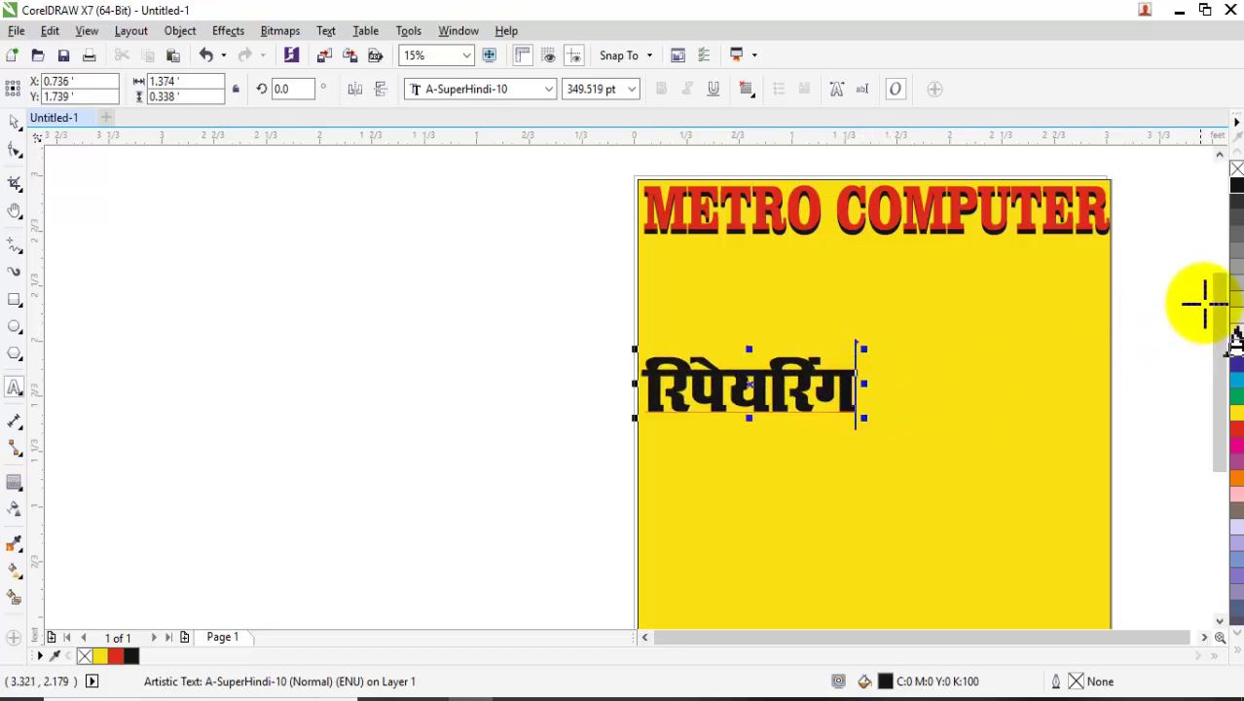
Draw a black vertical divider bar about 0.053 by 2.665 feet down the banner's centre, from the heading to the bottom edge
scroll(1218, 309, "down", 1)
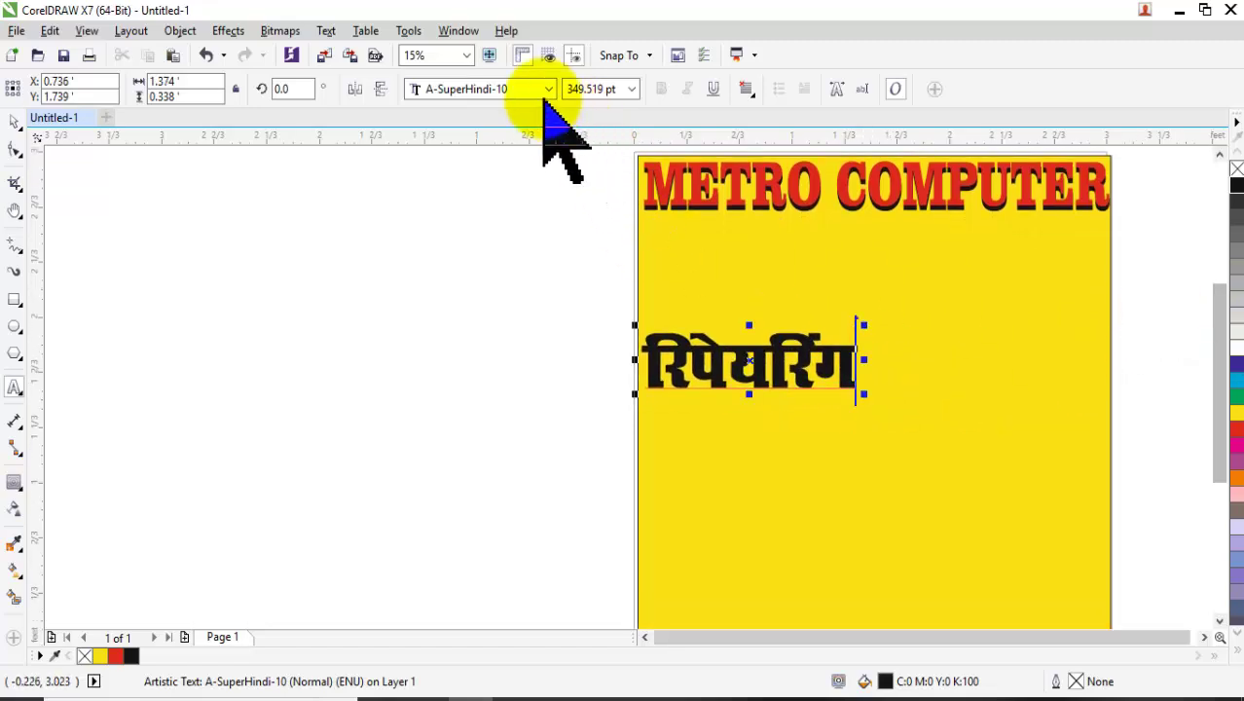
left_click(444, 55)
type("12")
key("Return")
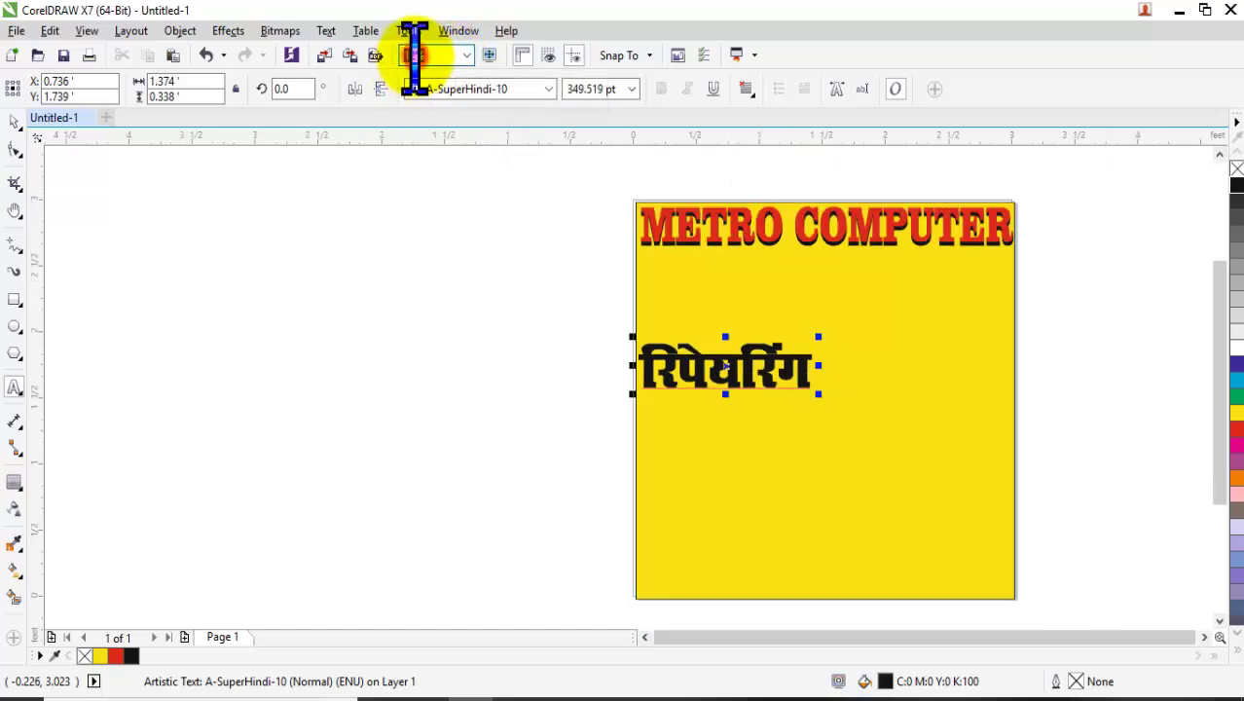
left_click(415, 58)
type("13")
key("Return")
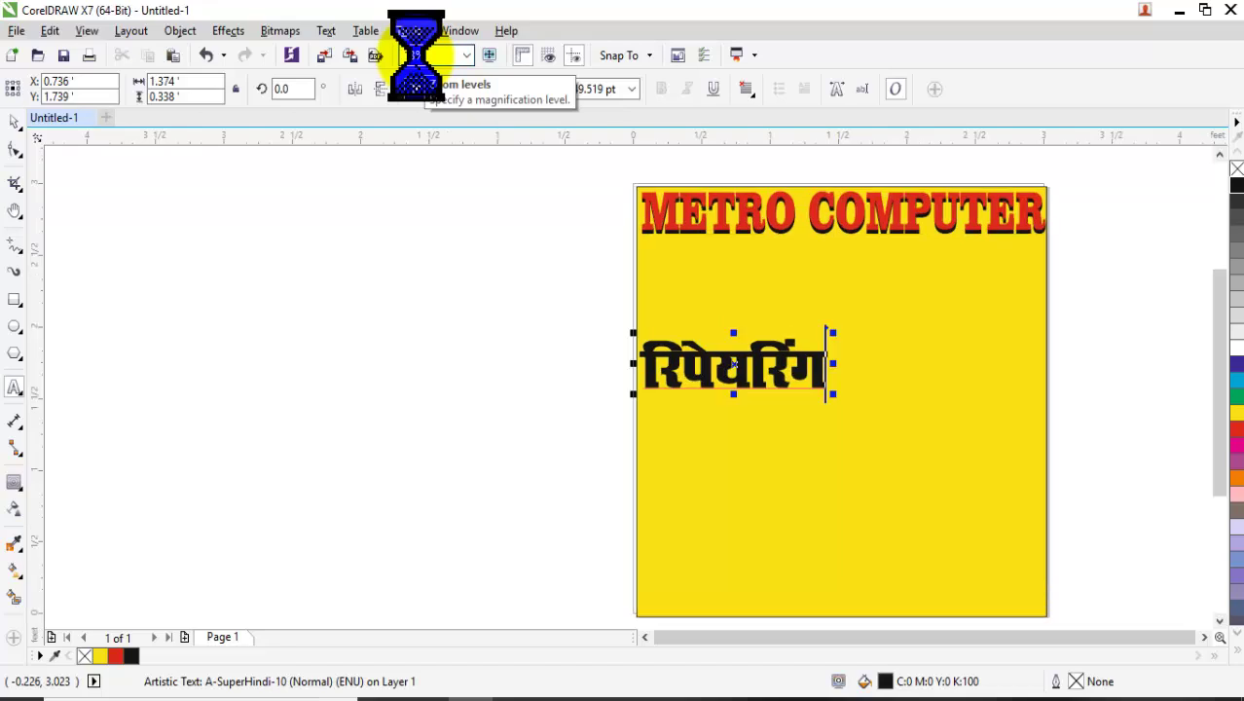
left_click_drag(1222, 292, 1224, 313)
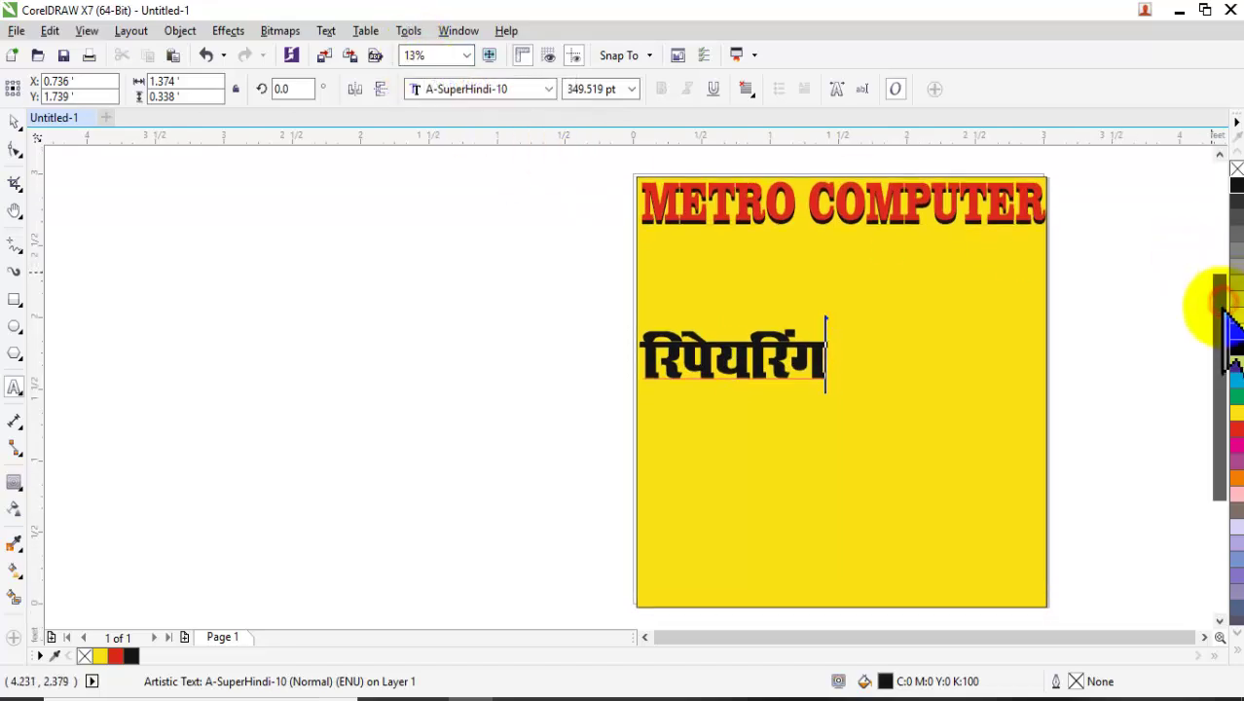
left_click(15, 300)
left_click_drag(835, 226, 842, 606)
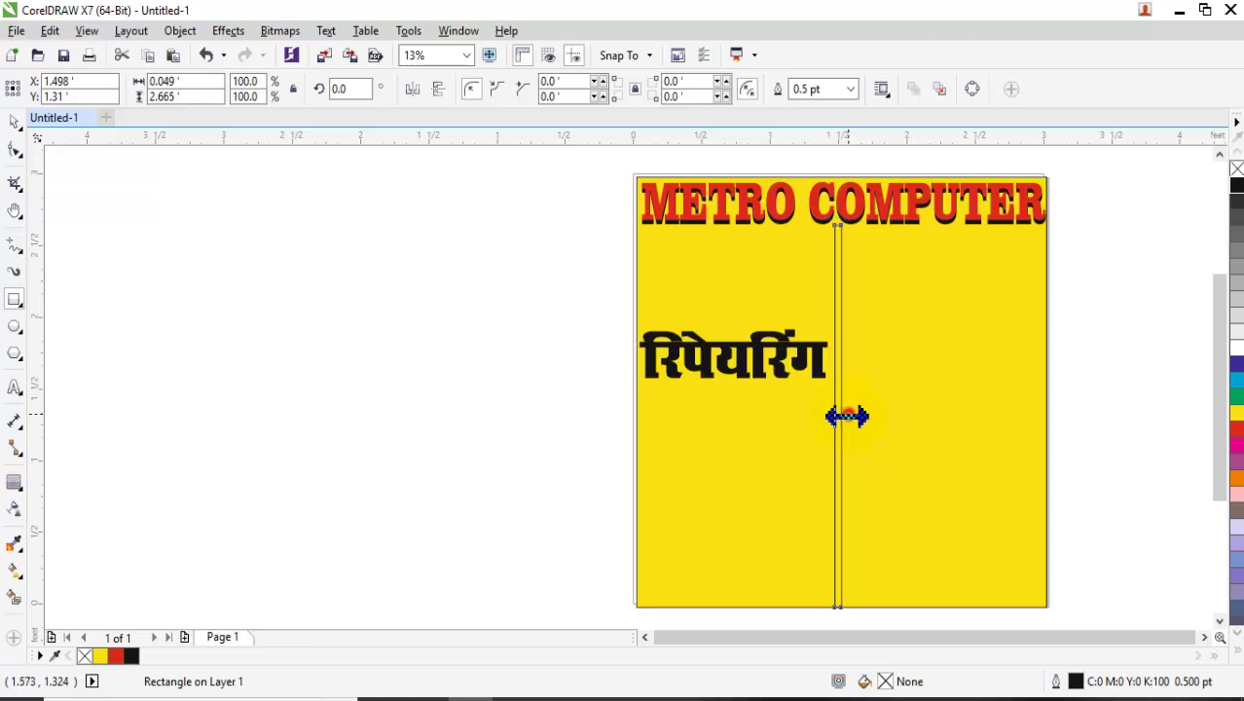
left_click_drag(847, 418, 856, 422)
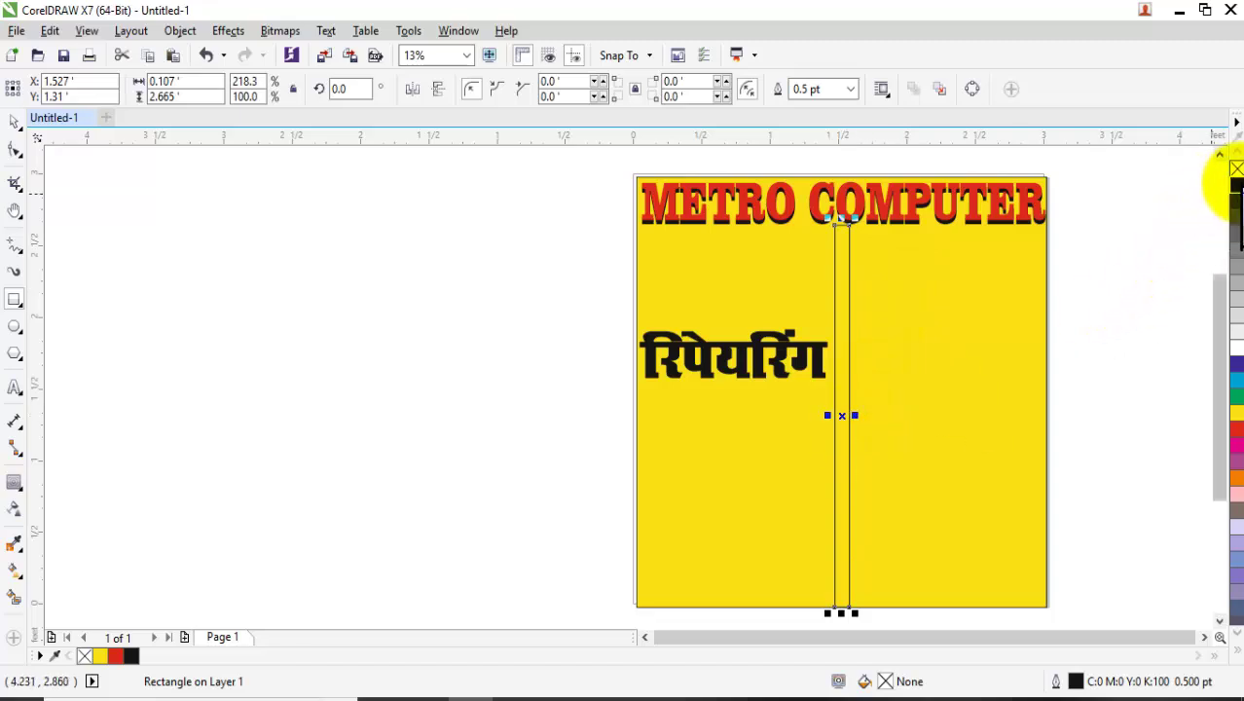
left_click(1235, 185)
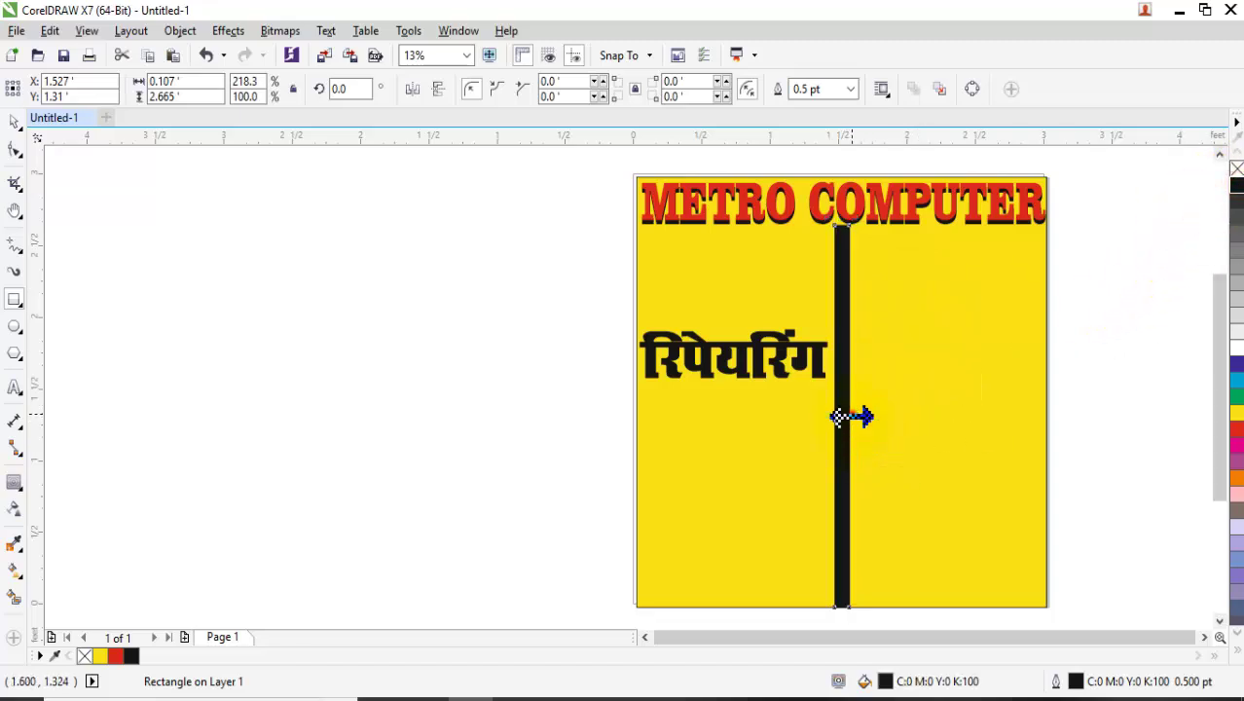
left_click_drag(849, 416, 842, 416)
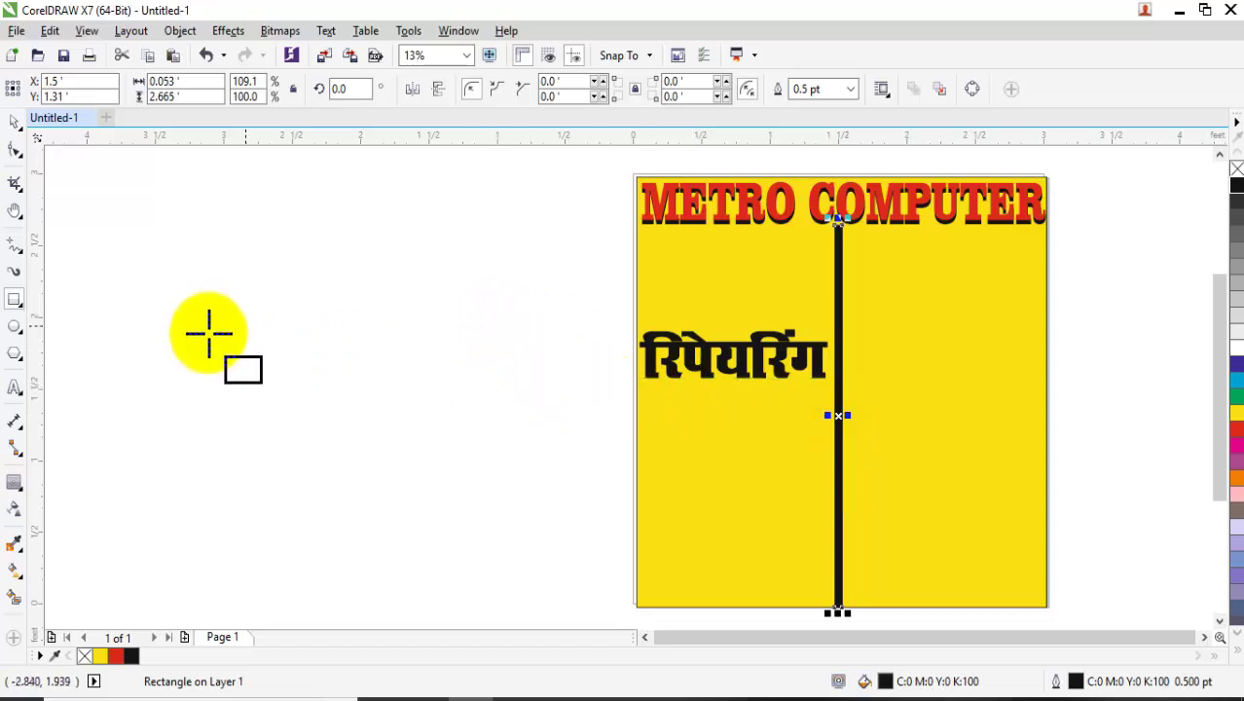
Draw a right-pointing arrow shape about 0.467 by 0.187 feet across the divider, beside the रिपेयरिंग text
right_click(23, 309)
left_click(21, 304)
mouse_move(24, 328)
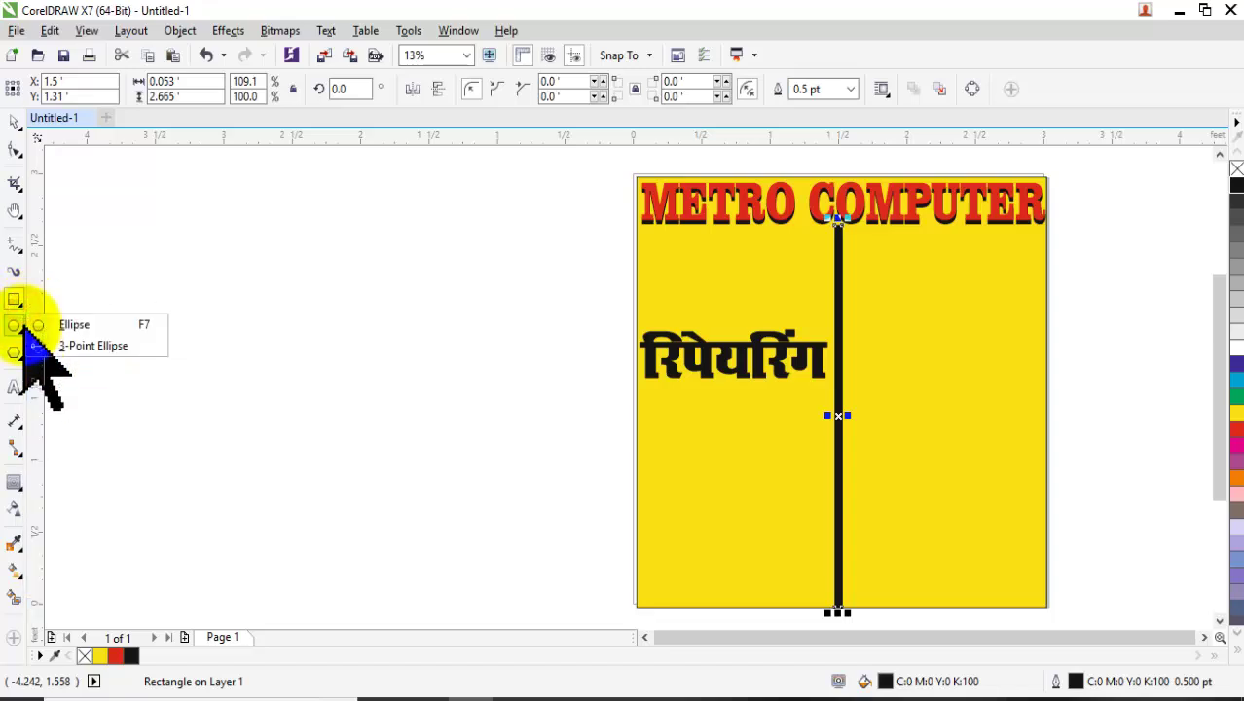
mouse_move(20, 350)
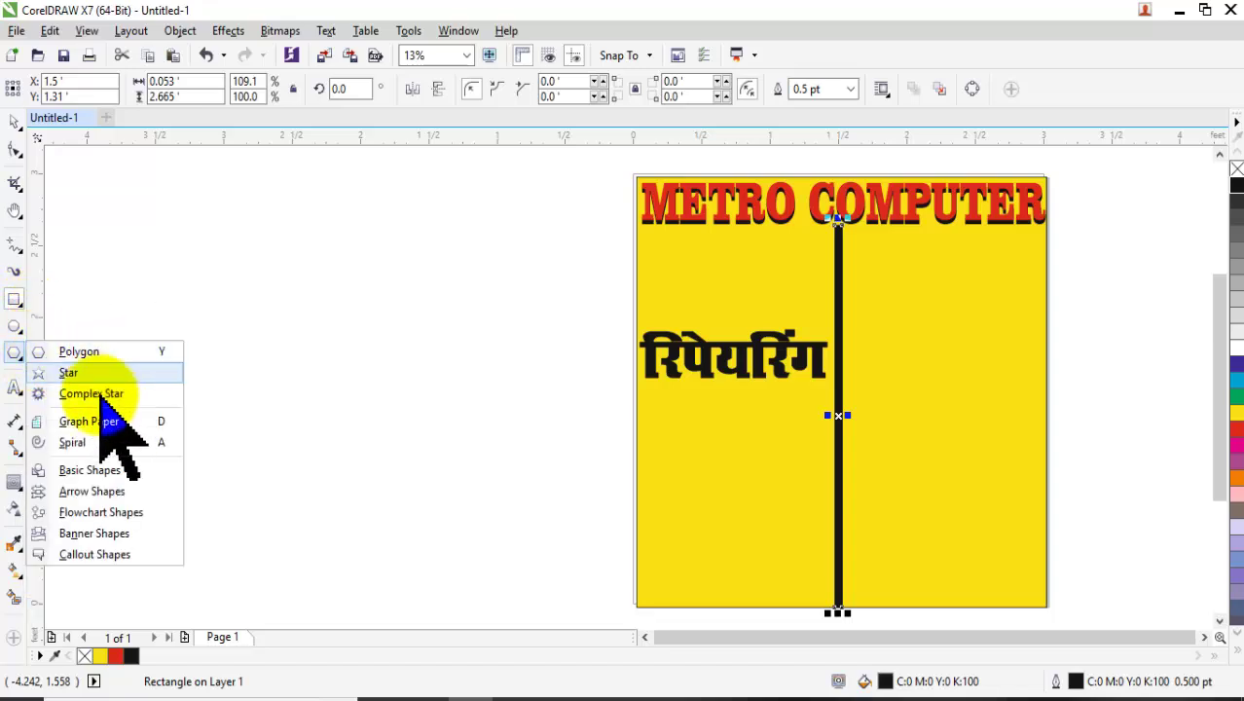
left_click(84, 492)
left_click_drag(834, 352, 861, 360)
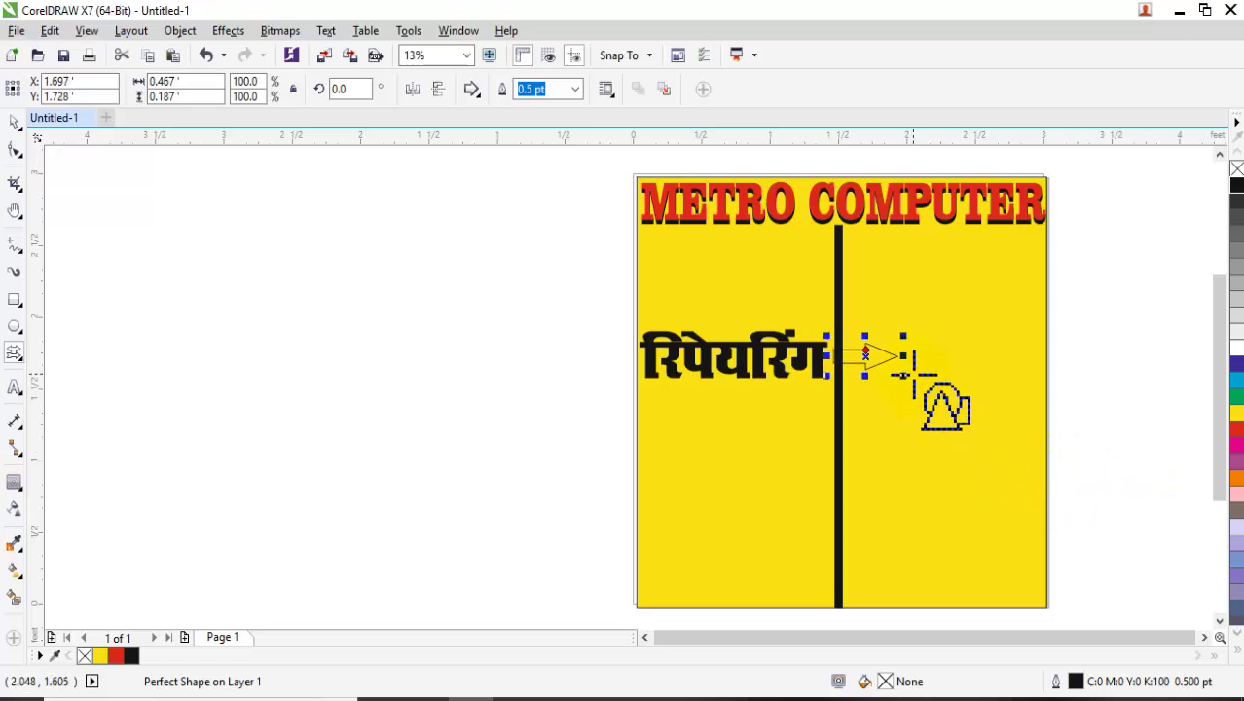
Nudge the arrow left and down to about X 1.66 and Y 1.702 feet
key("Left")
key("Left")
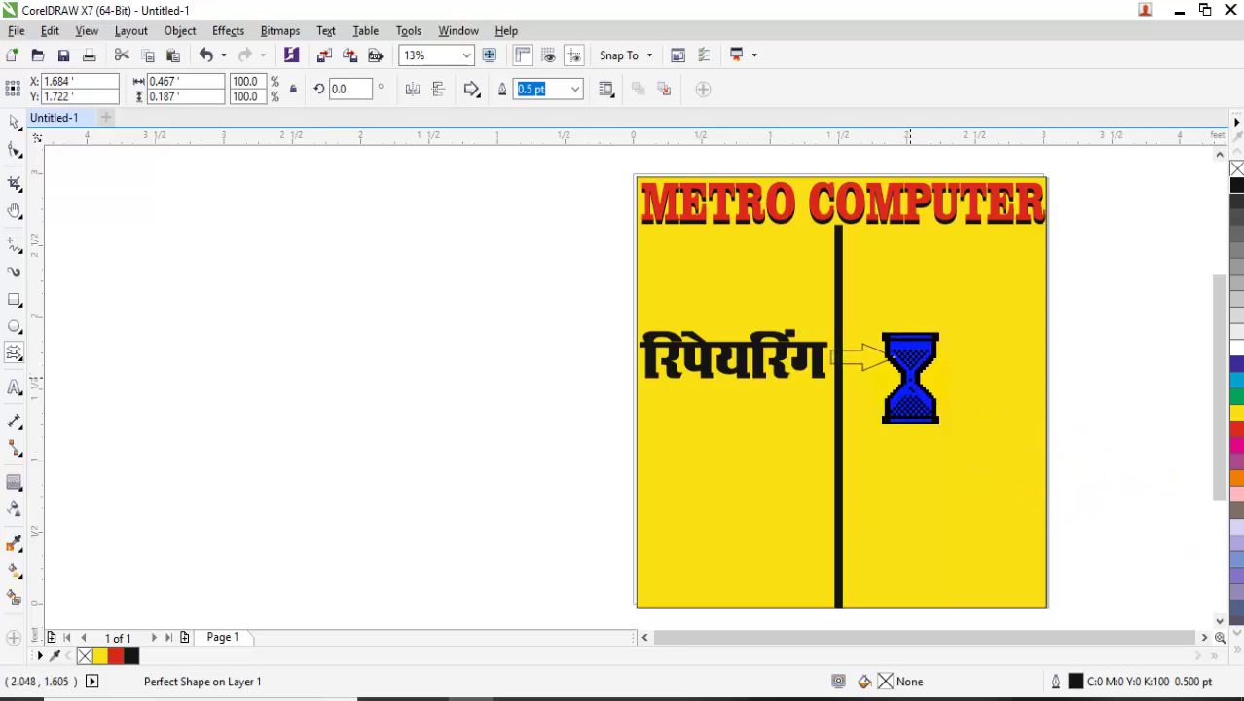
key("Down")
key("Down")
key("Left")
key("Left")
key("Left")
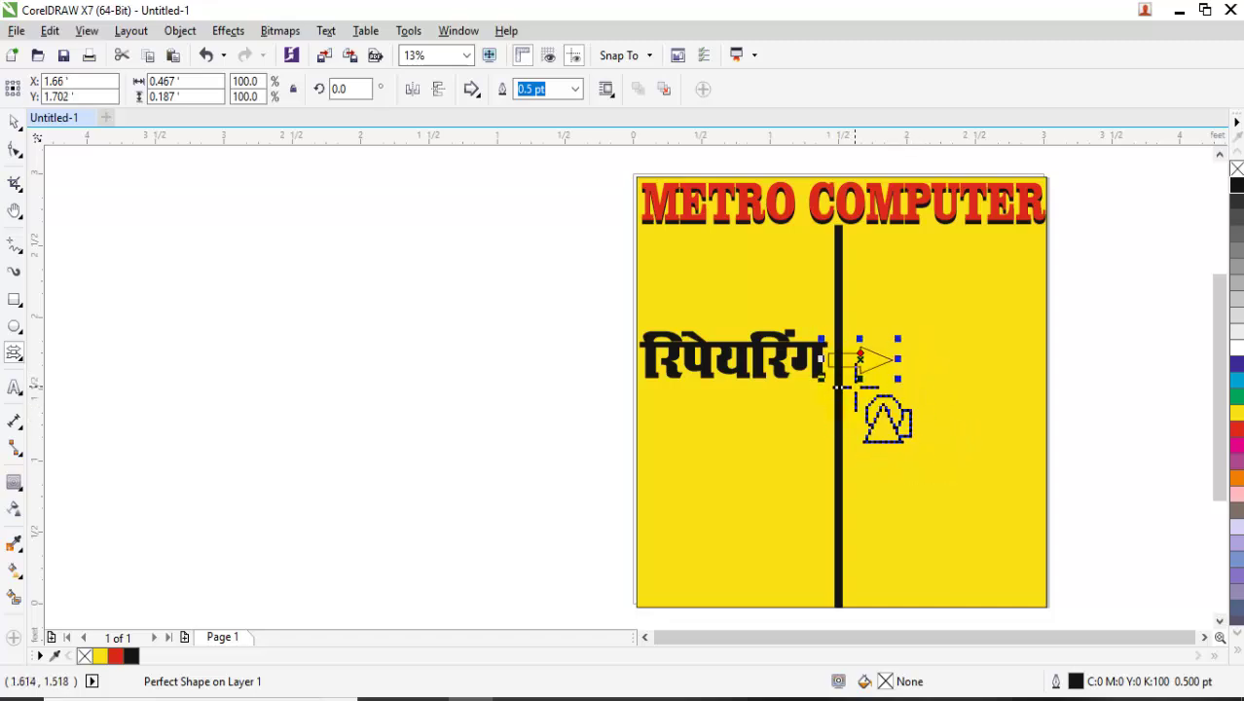
Fill the arrow with red (C:0 M:100 Y:100 K:0) and deselect it
left_click(1235, 185)
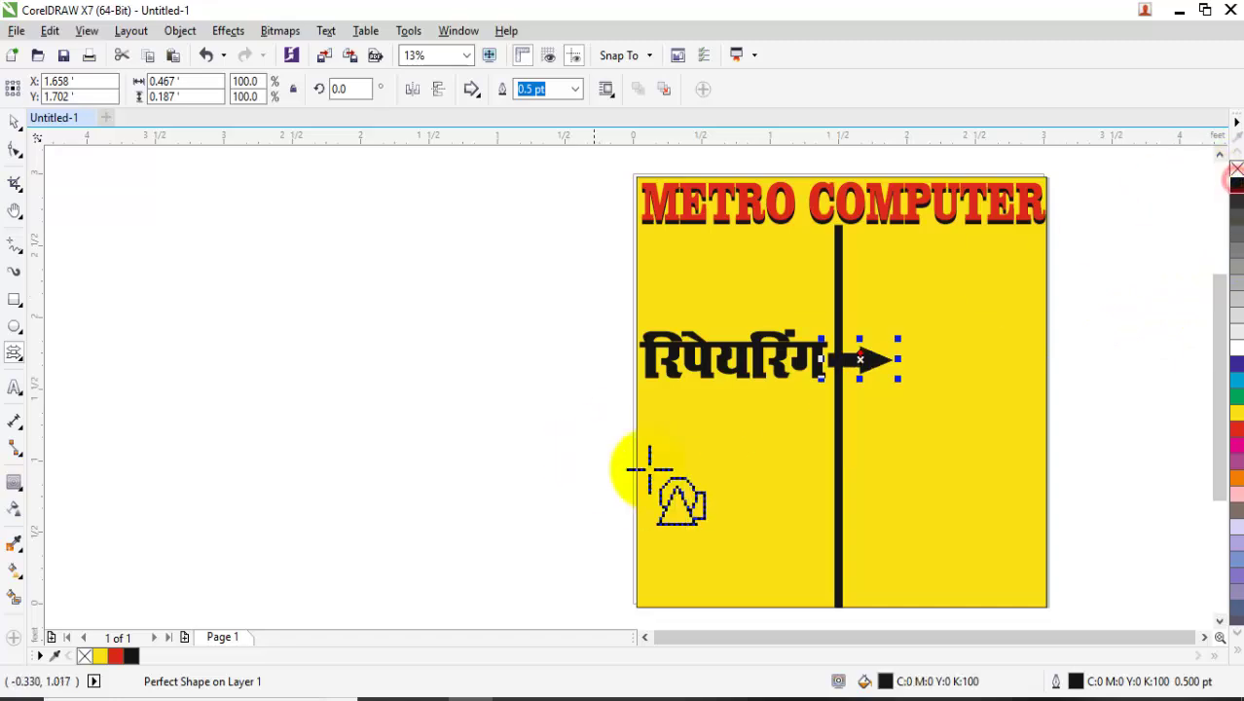
left_click(1235, 428)
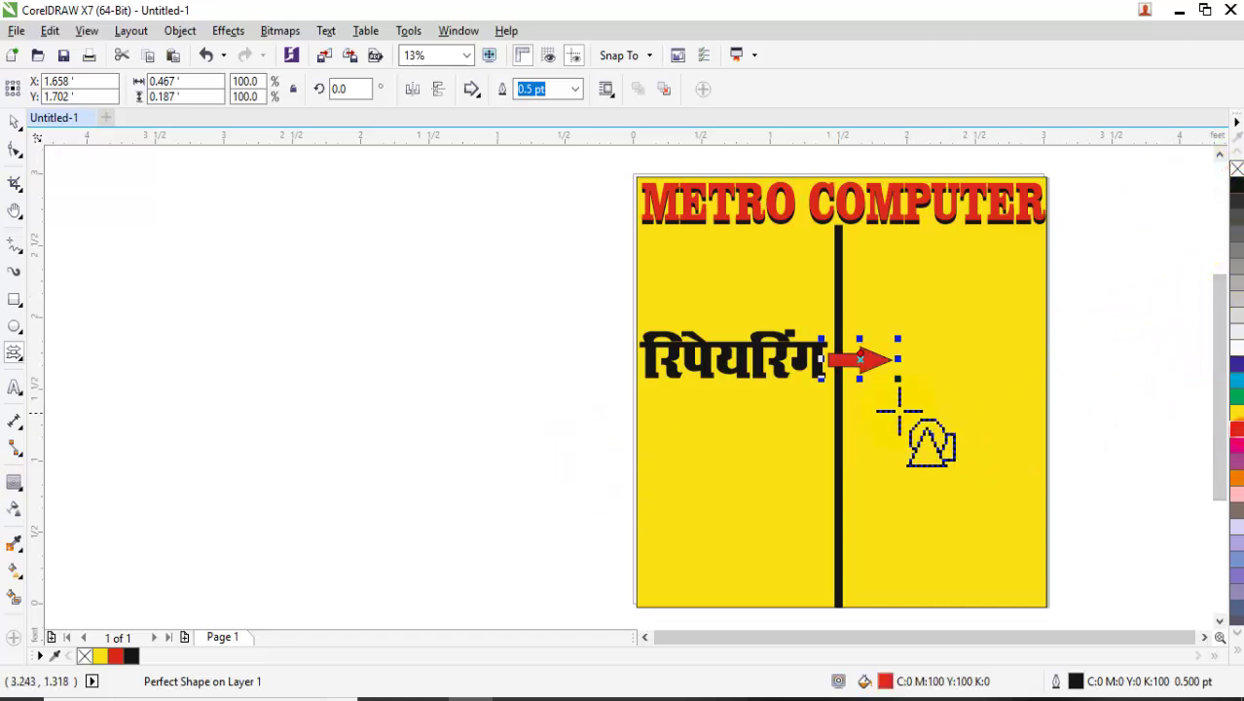
key("Escape")
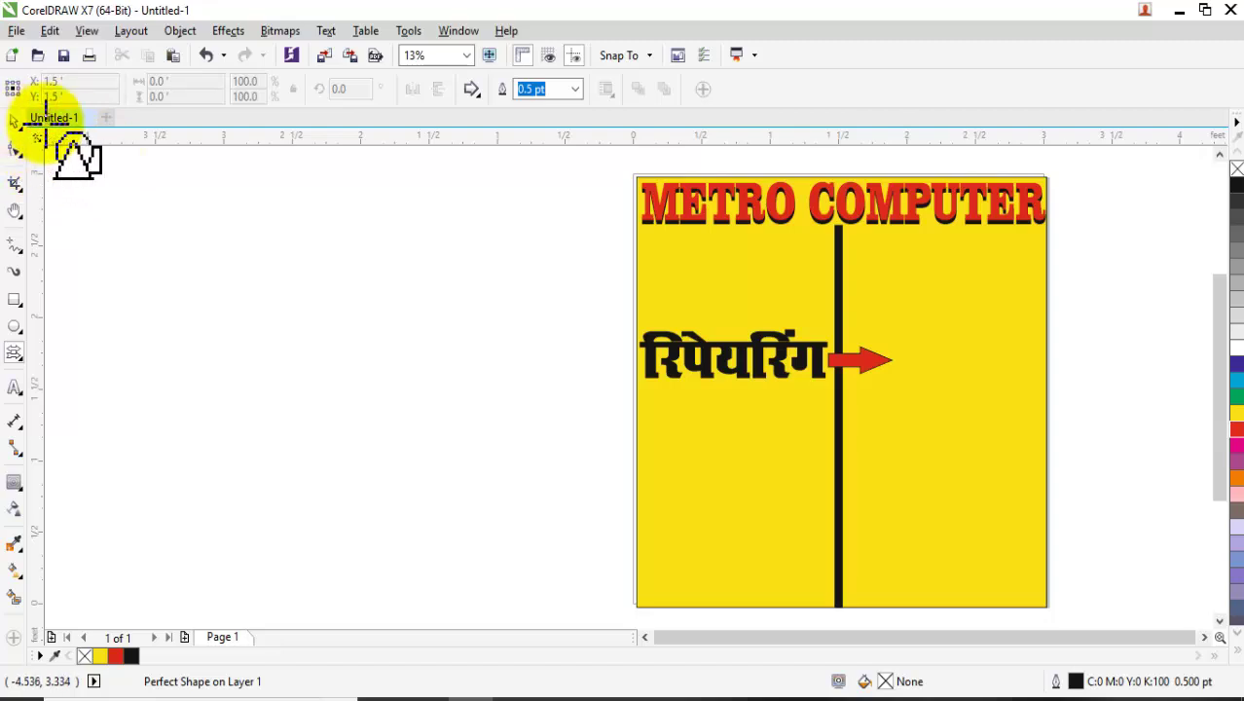
Move the रिपेयरिंग text into the right column just below the heading and widen it to about 1.482 feet
left_click(401, 337)
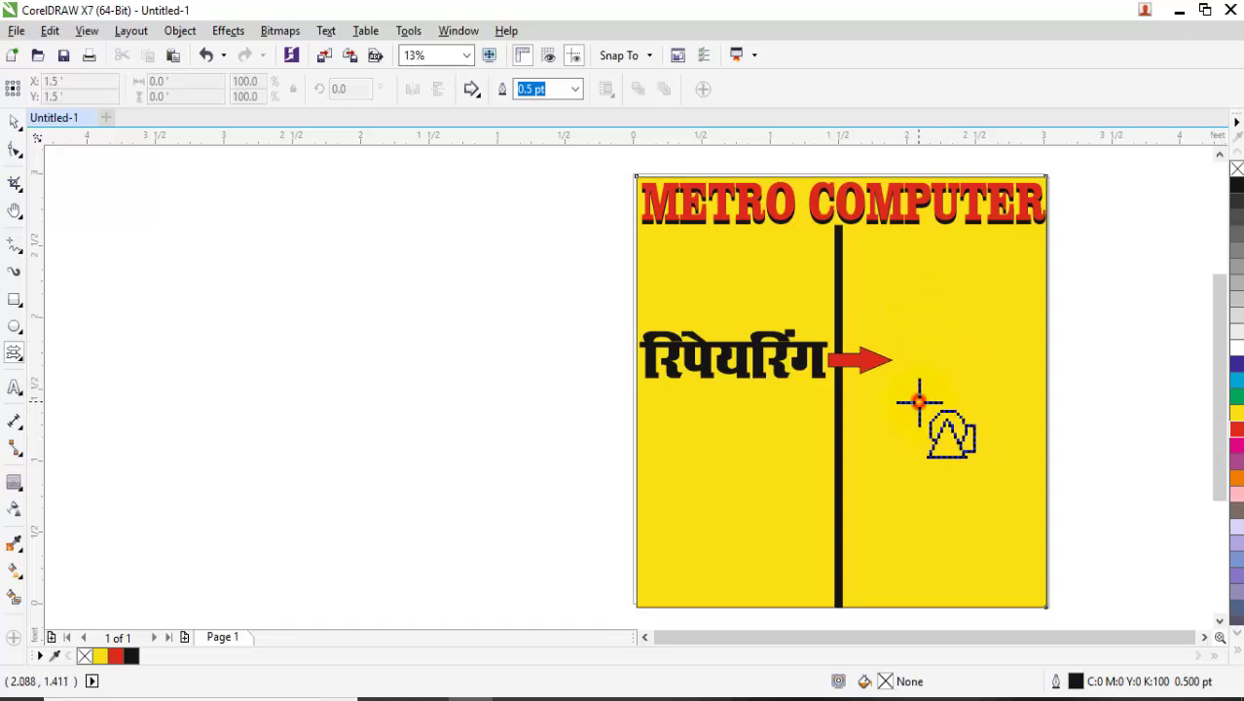
key("d")
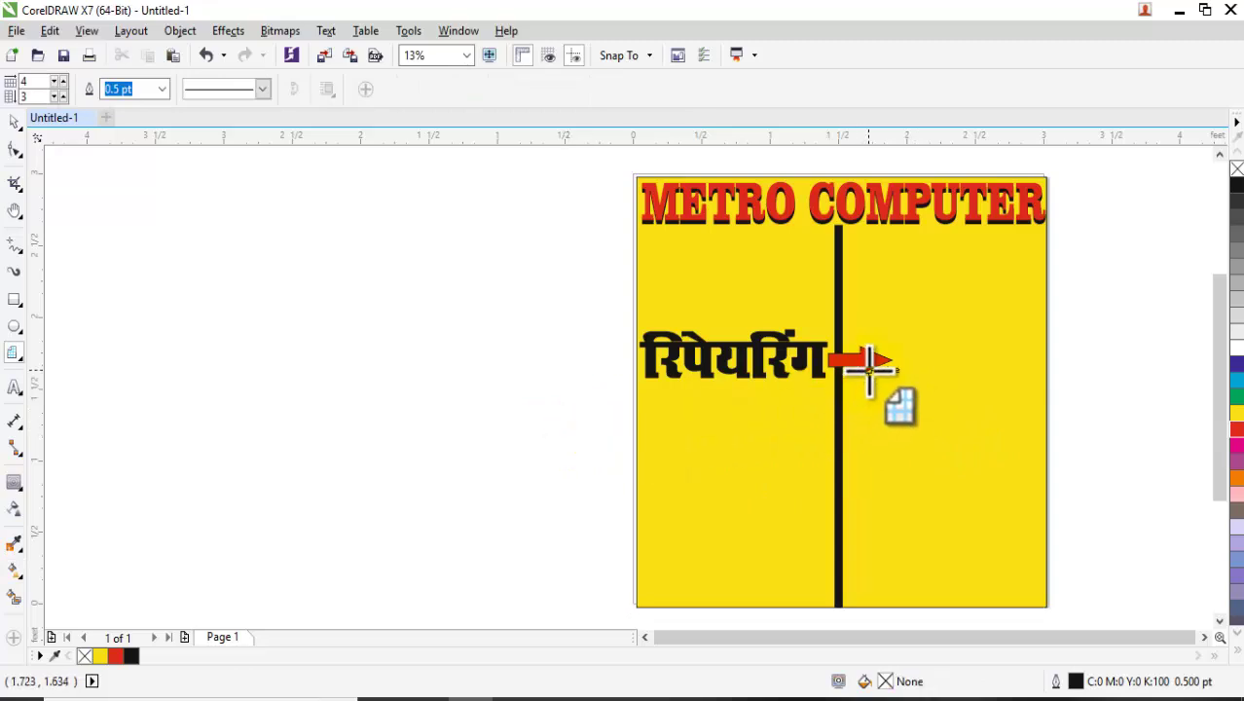
left_click(14, 121)
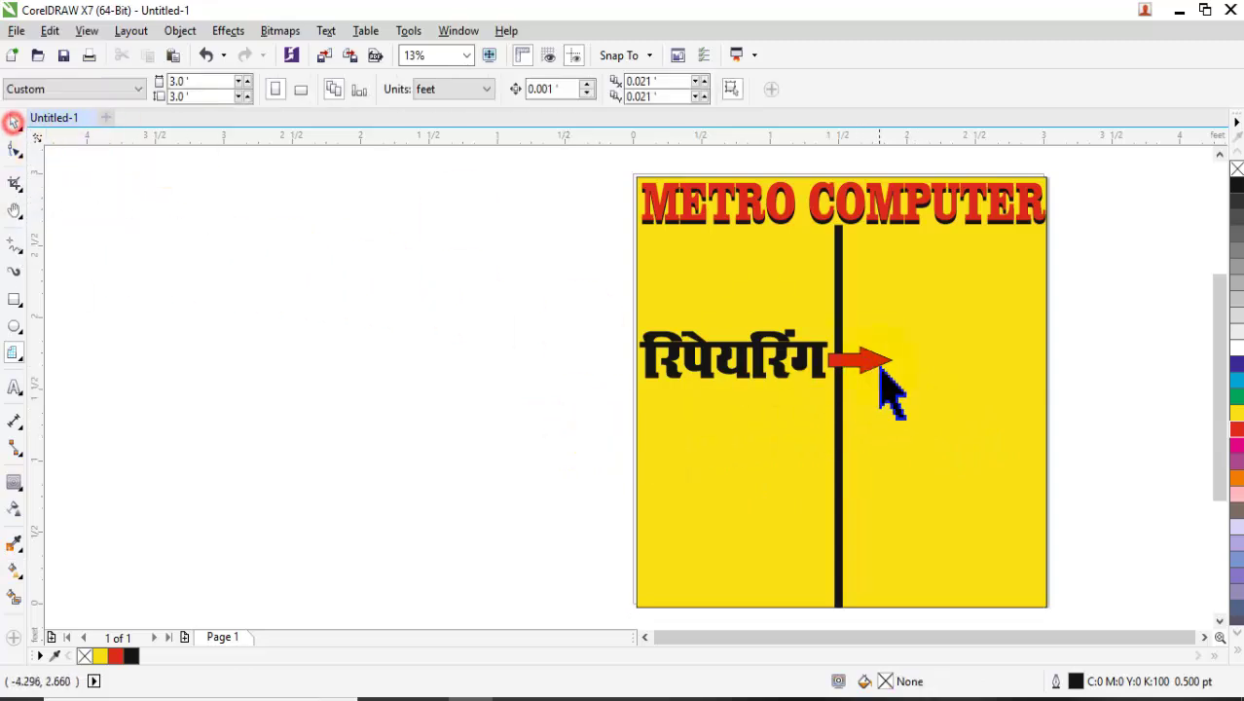
left_click(873, 384)
left_click_drag(735, 355, 1061, 263)
Move the red arrow under the रिपेयरिंग text in the right column and rotate it to about 271 degrees so it points down
left_click(883, 358)
left_click_drag(932, 350, 977, 343)
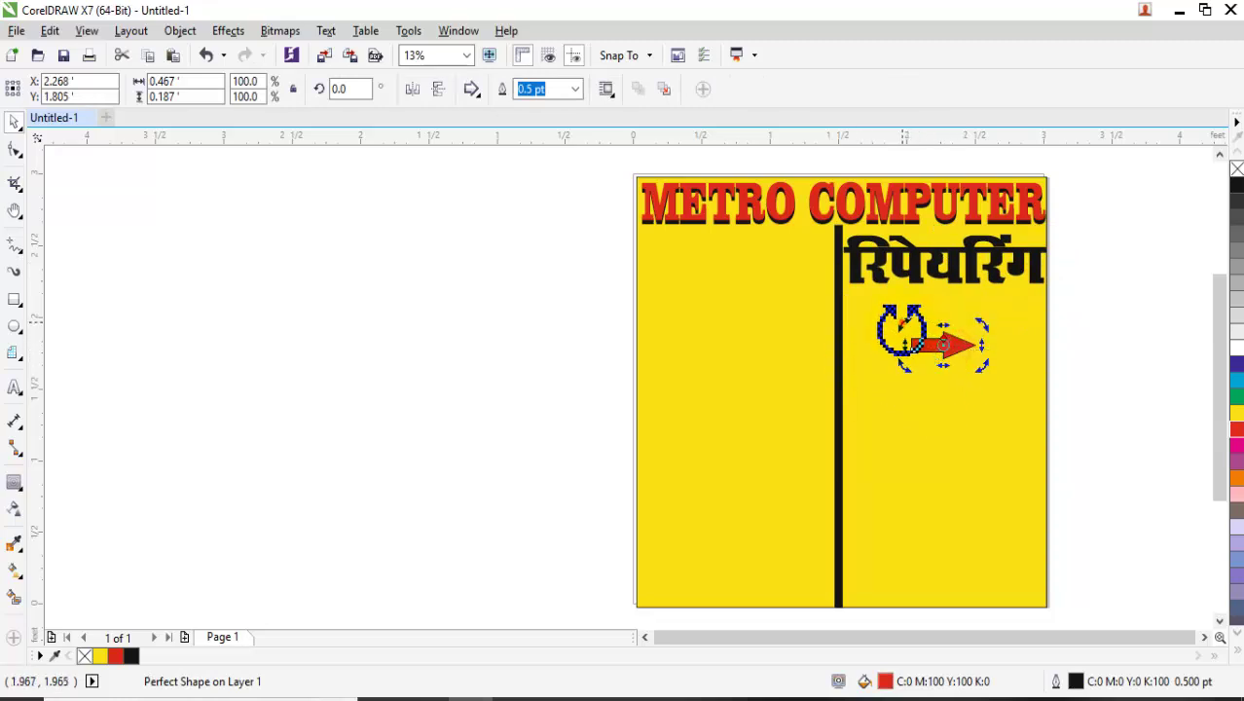
left_click_drag(901, 322, 956, 305)
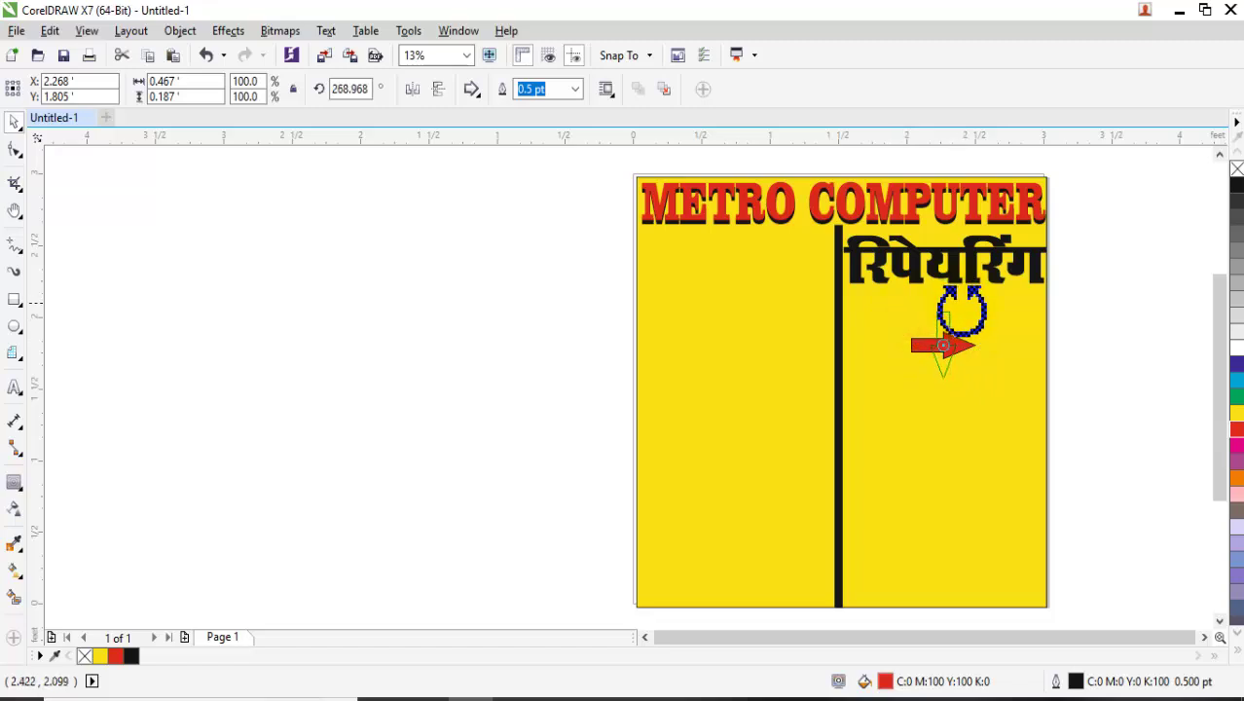
left_click(946, 375)
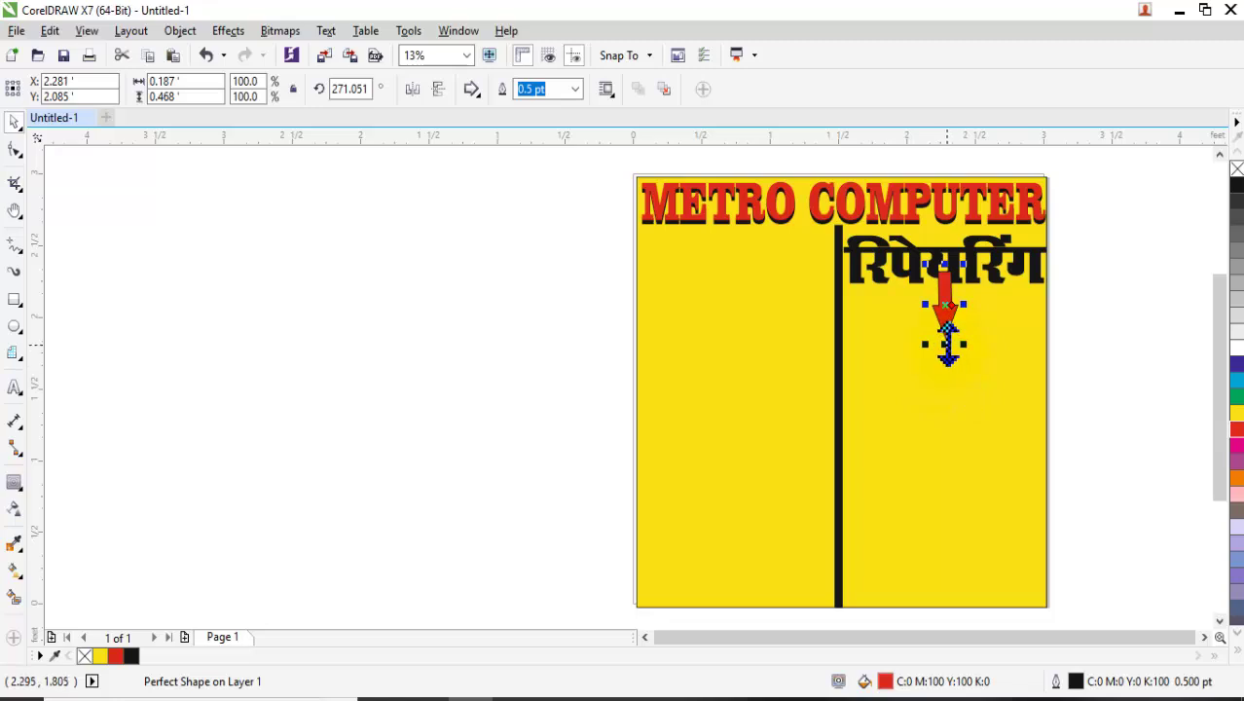
Shorten the down arrow to about 0.234 feet and set it just below the text, at about Y 2.129 feet
left_click_drag(947, 321, 947, 322)
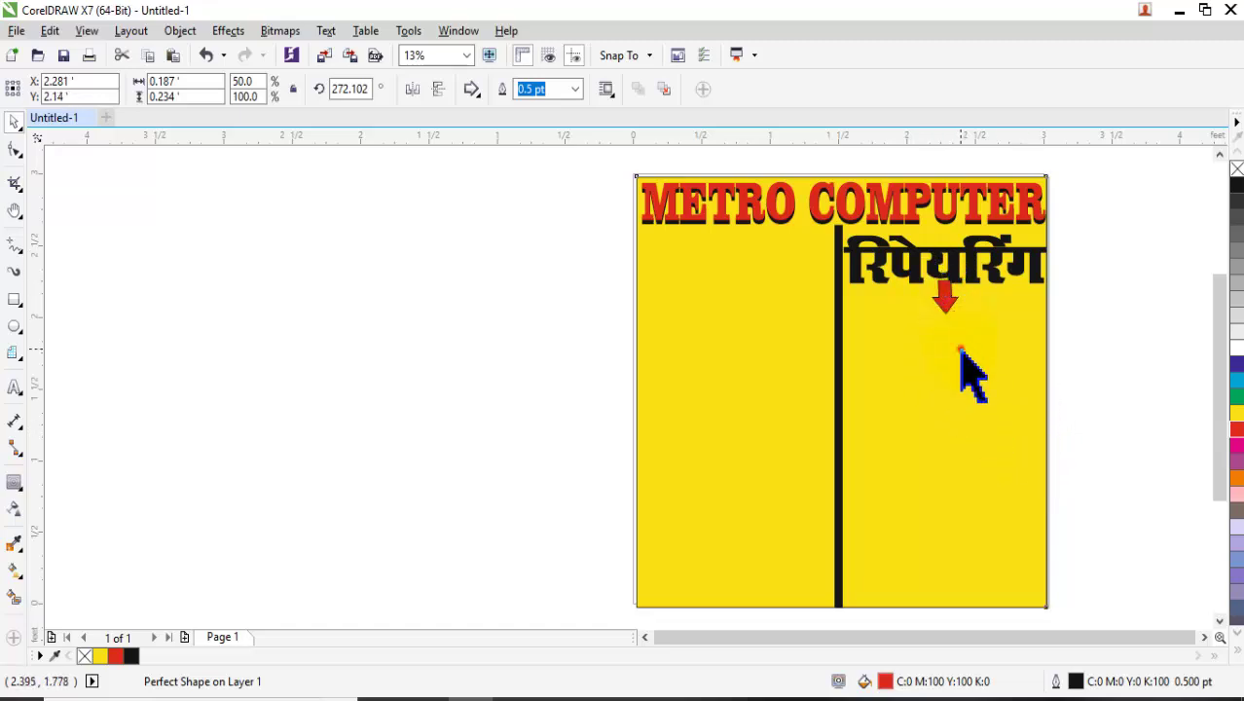
left_click(955, 331)
left_click(948, 306)
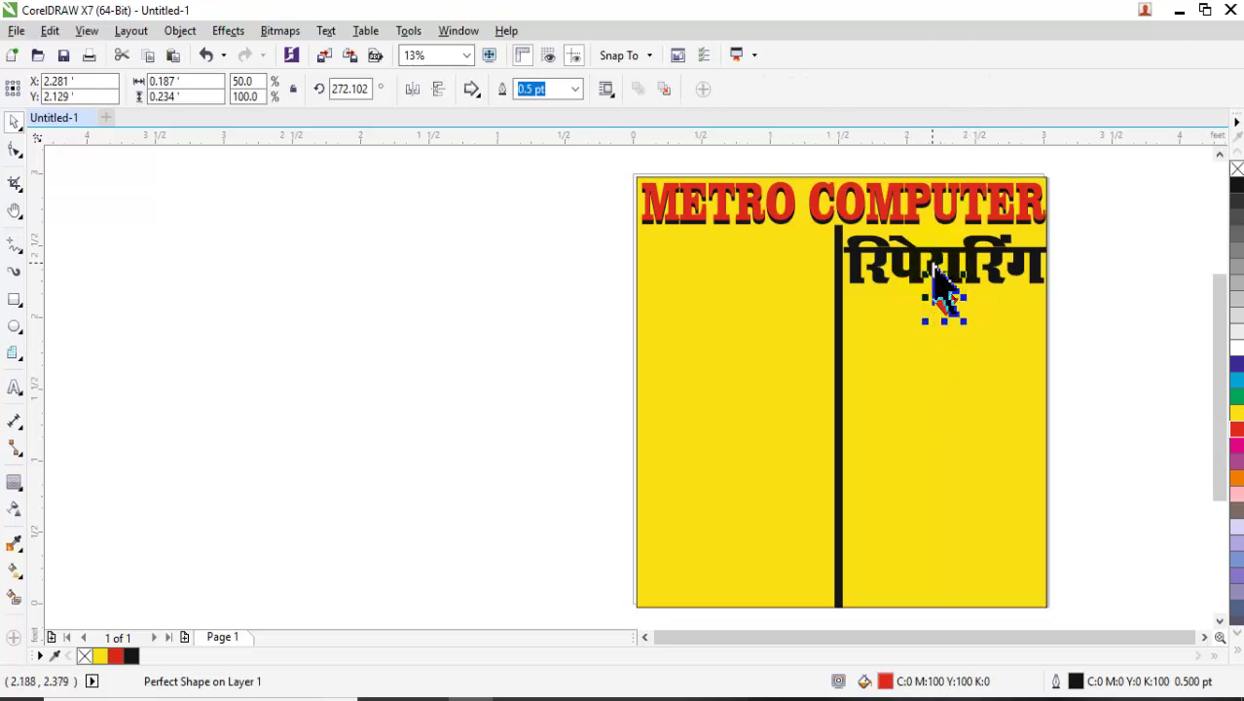
Duplicate the रिपेयरिंग text twice below the arrow, with copies at about Y 1.838 and Y 1.458 feet
left_click(936, 269)
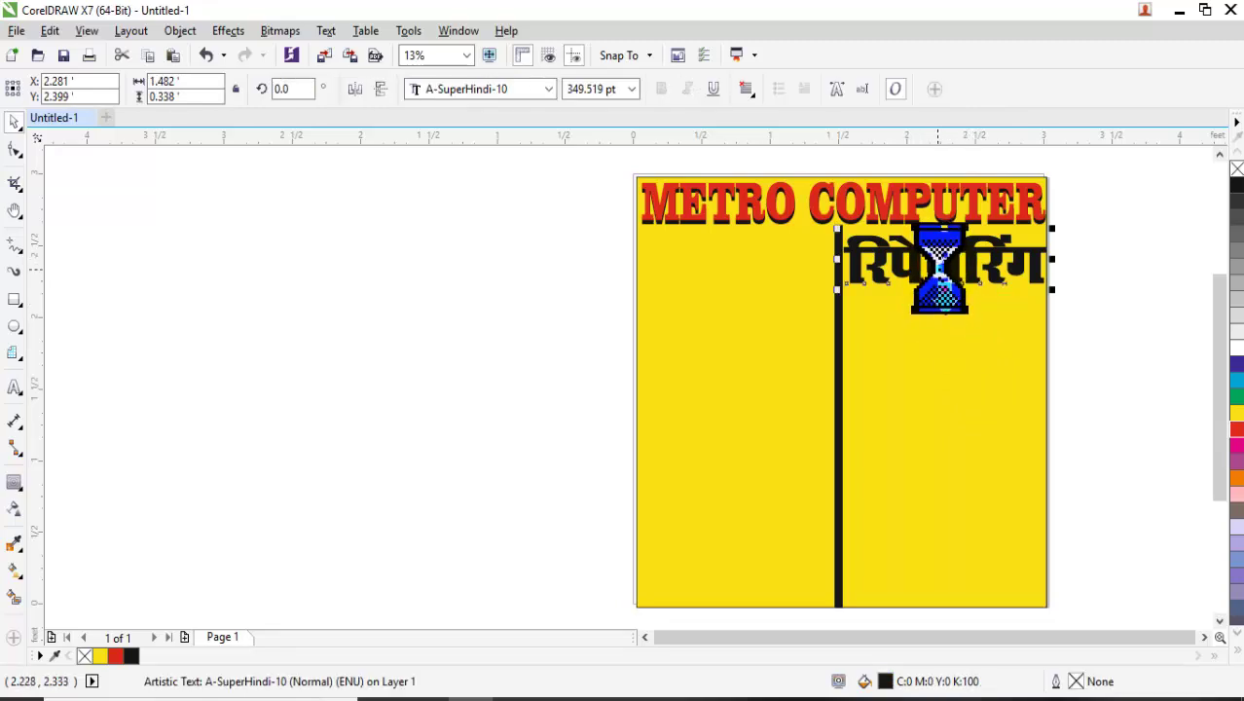
left_click_drag(936, 268, 941, 347)
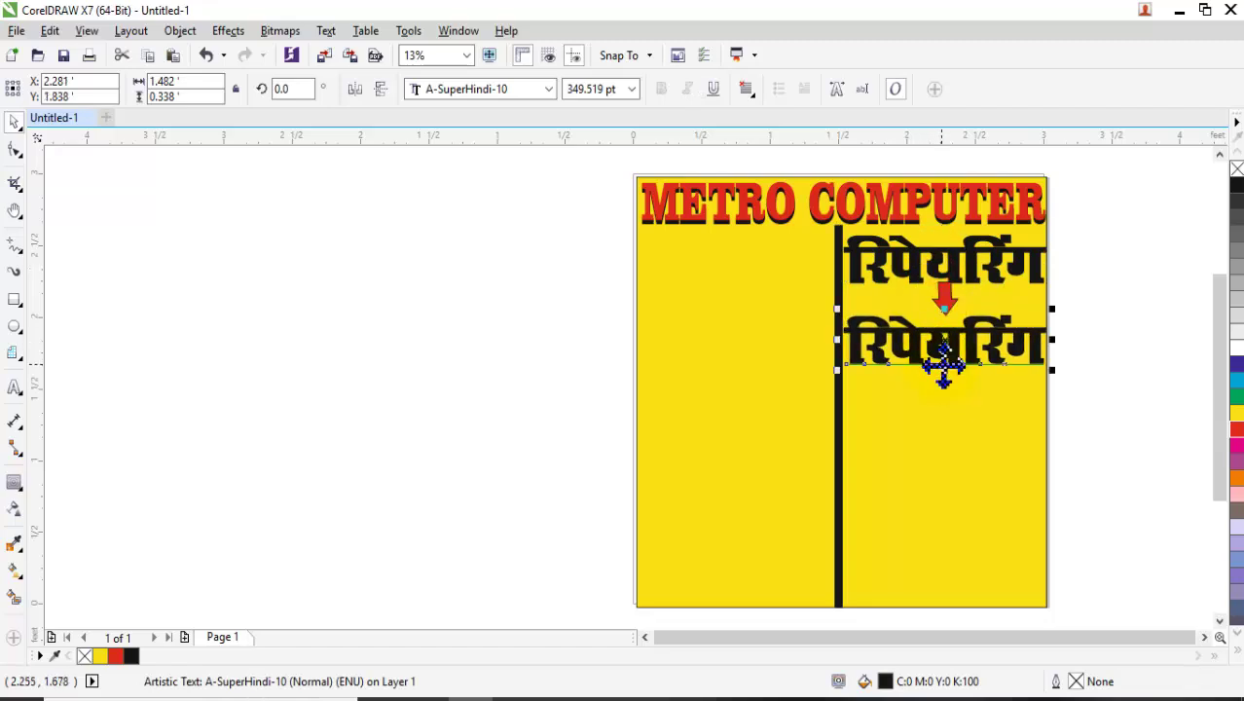
left_click(945, 263)
left_click_drag(945, 261, 948, 398)
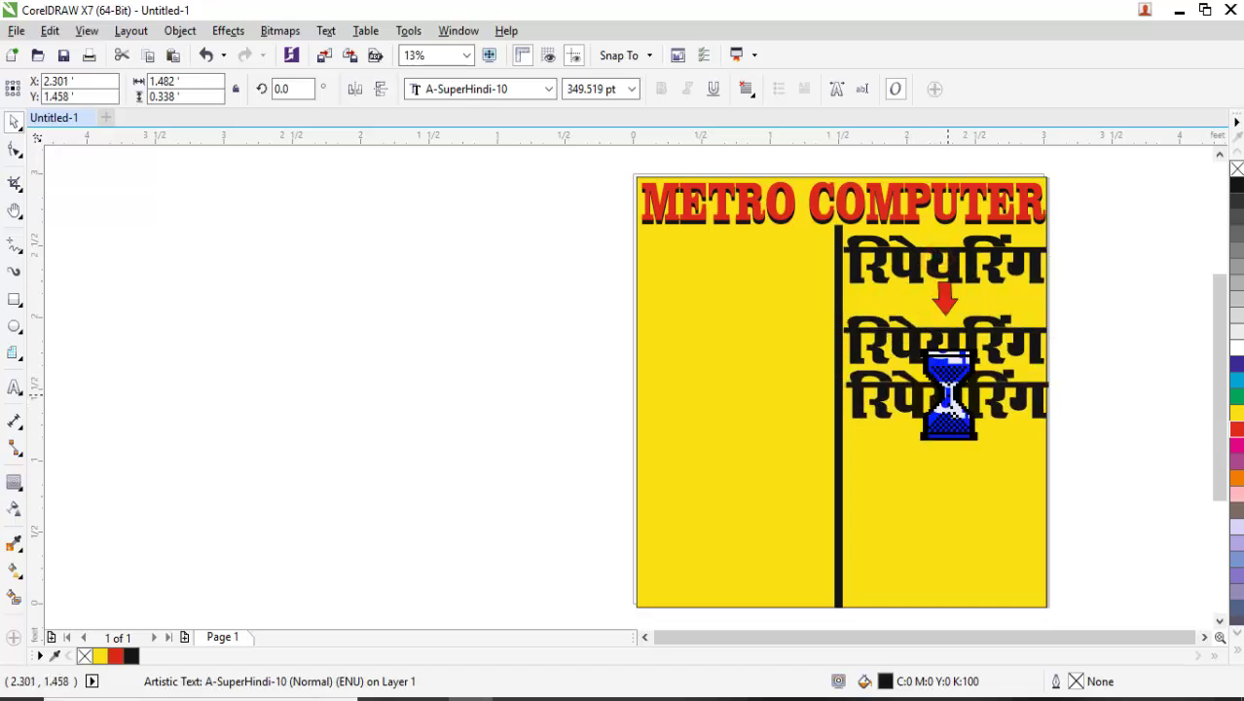
Add a third रिपेयरिंग copy at about Y 1.071 feet and replace the copy below the arrow with लैपटॉप, about 1.477 feet wide
left_click(931, 292)
left_click_drag(945, 289, 954, 413)
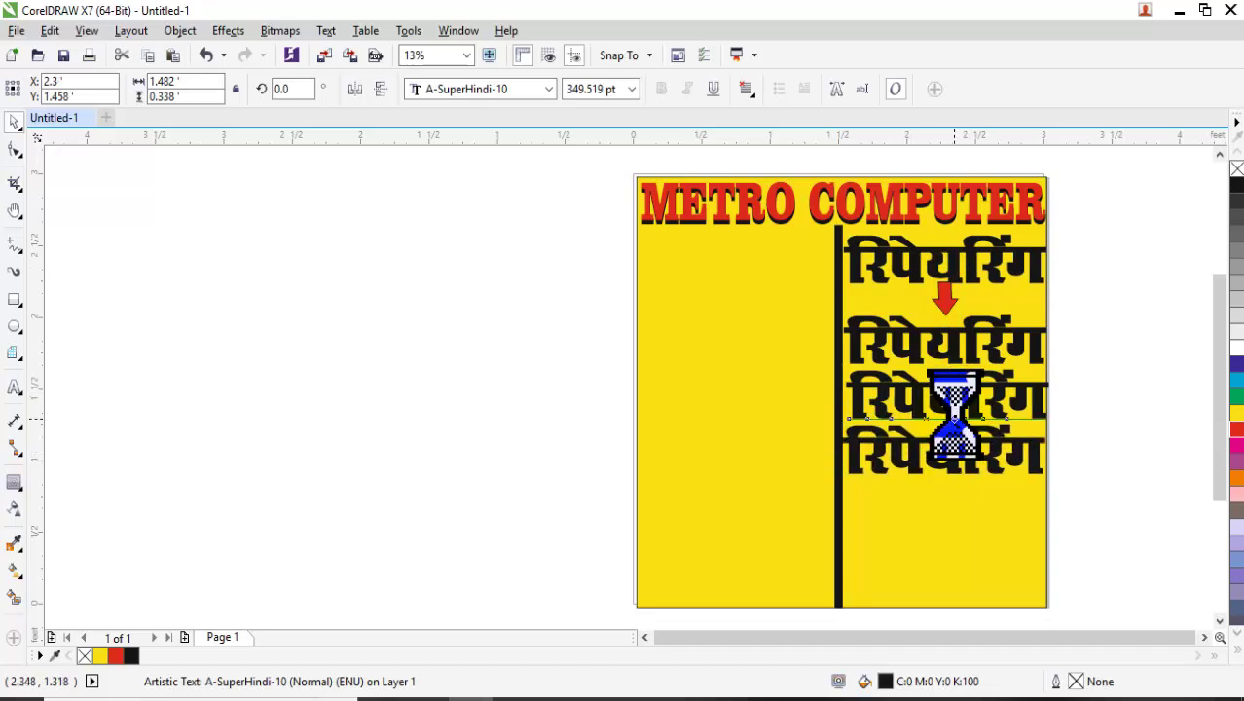
left_click(924, 348)
double_click(940, 348)
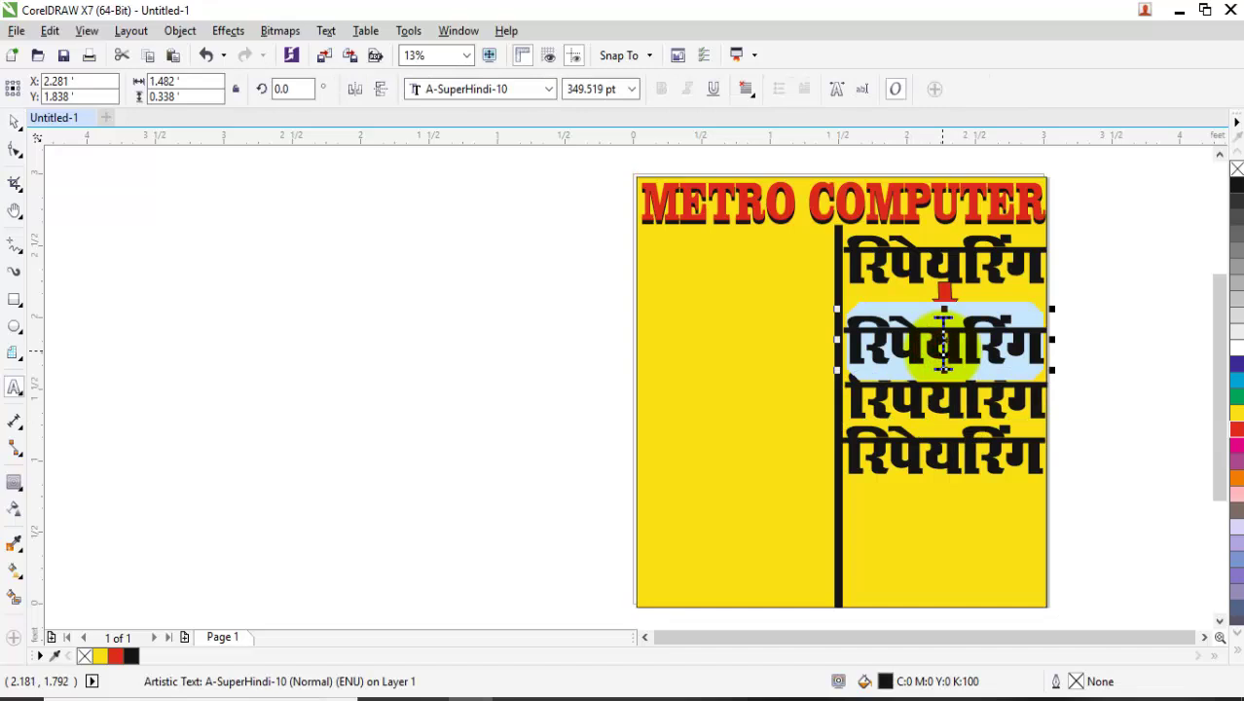
type("लैपटॉप")
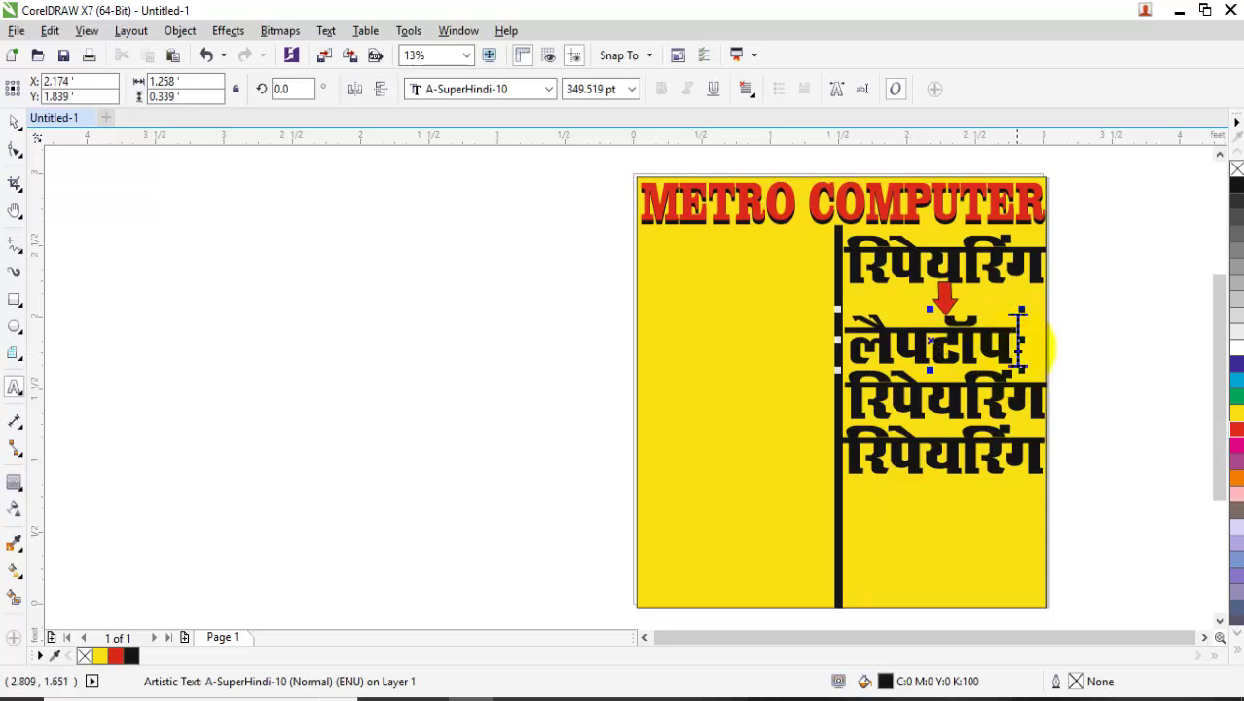
mouse_move(1022, 340)
left_mouse_down()
mouse_move(975, 339)
mouse_move(1045, 341)
left_mouse_up()
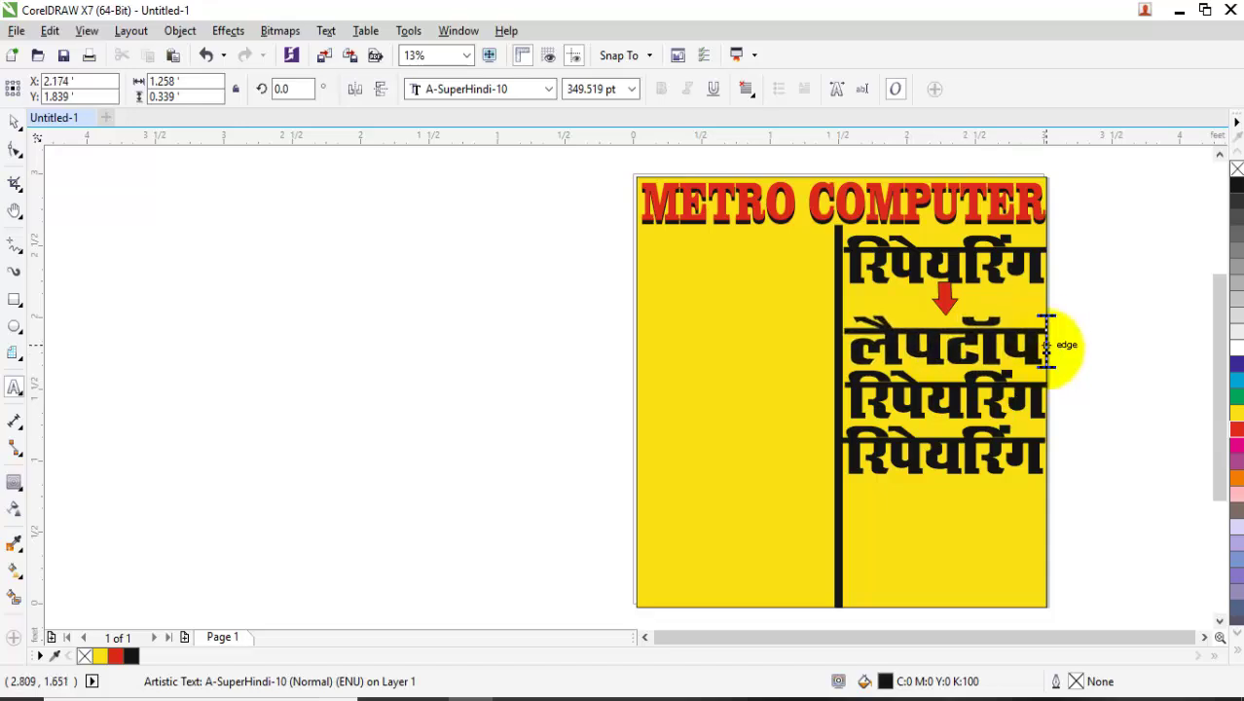
Replace the रिपेयरिंग copy directly below लैपटॉप with कम्प्यूटर and widen it to about 1.473 feet
double_click(958, 399)
type("कम्प्यूटर")
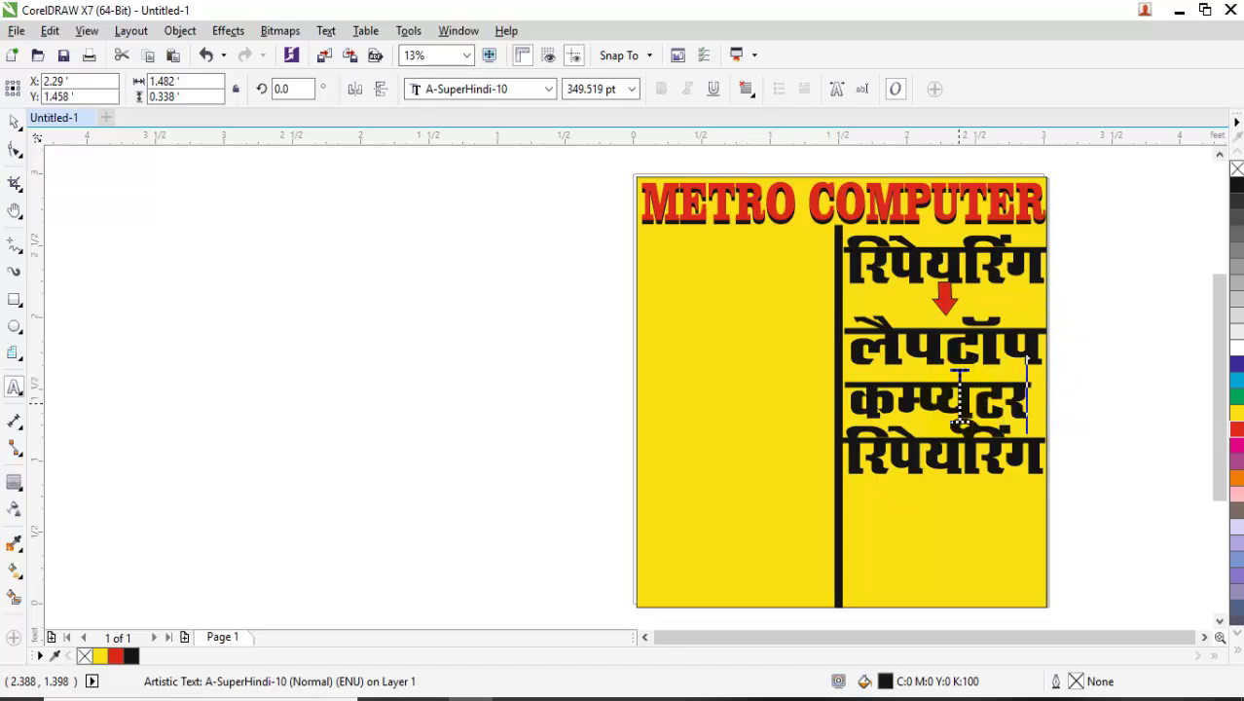
left_click_drag(1032, 409, 1051, 417)
Replace the lowest रिपेयरिंग copy with प्रिन्टर and stretch it to about 1.488 feet wide and 0.418 feet high
double_click(959, 453)
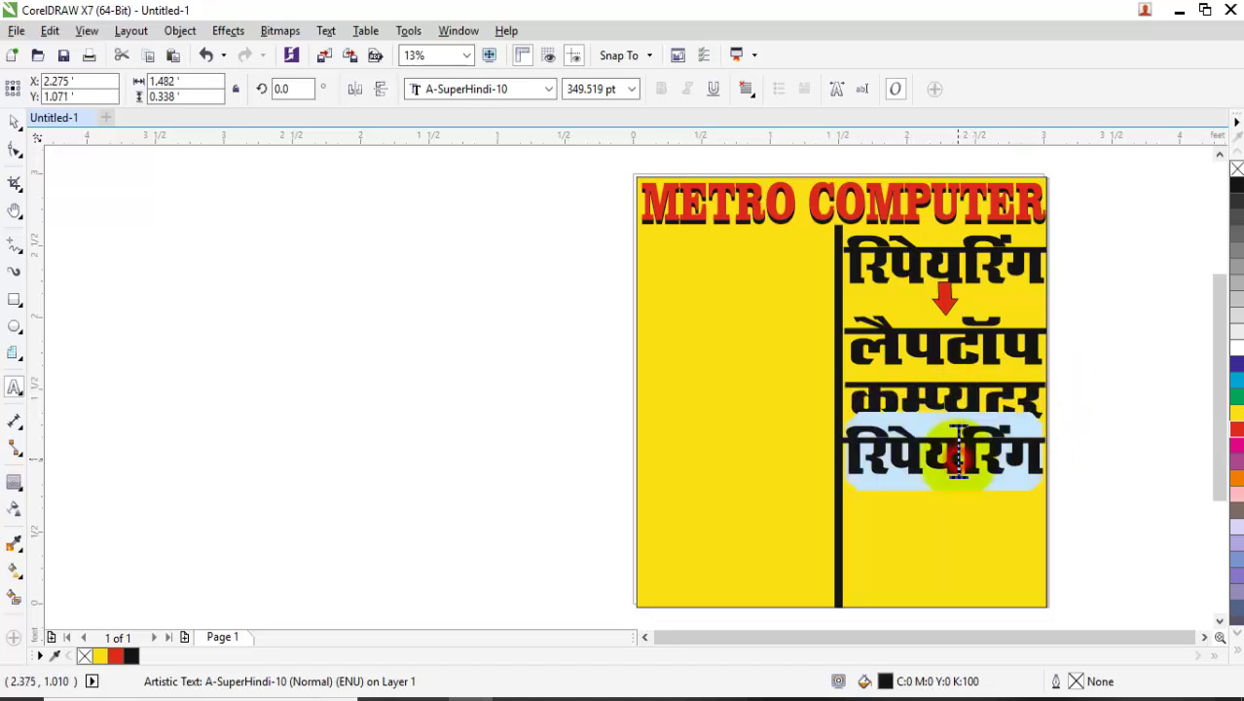
type("प्रिन्टर")
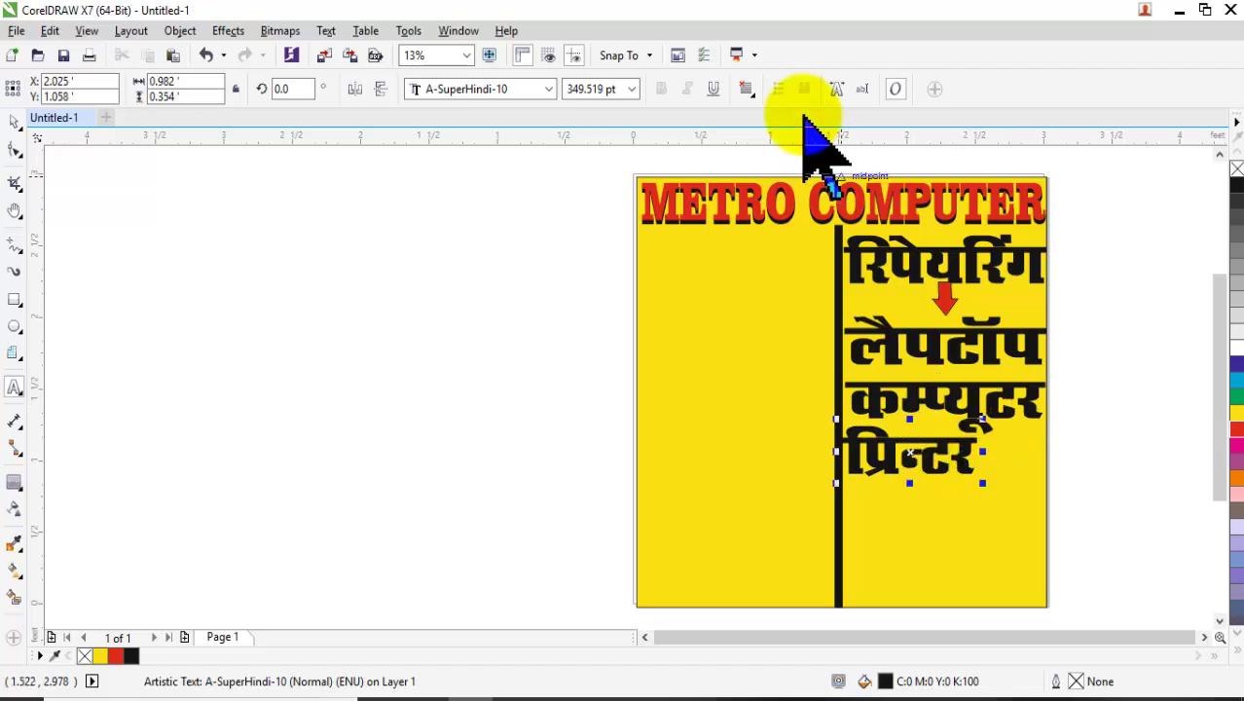
left_click(14, 117)
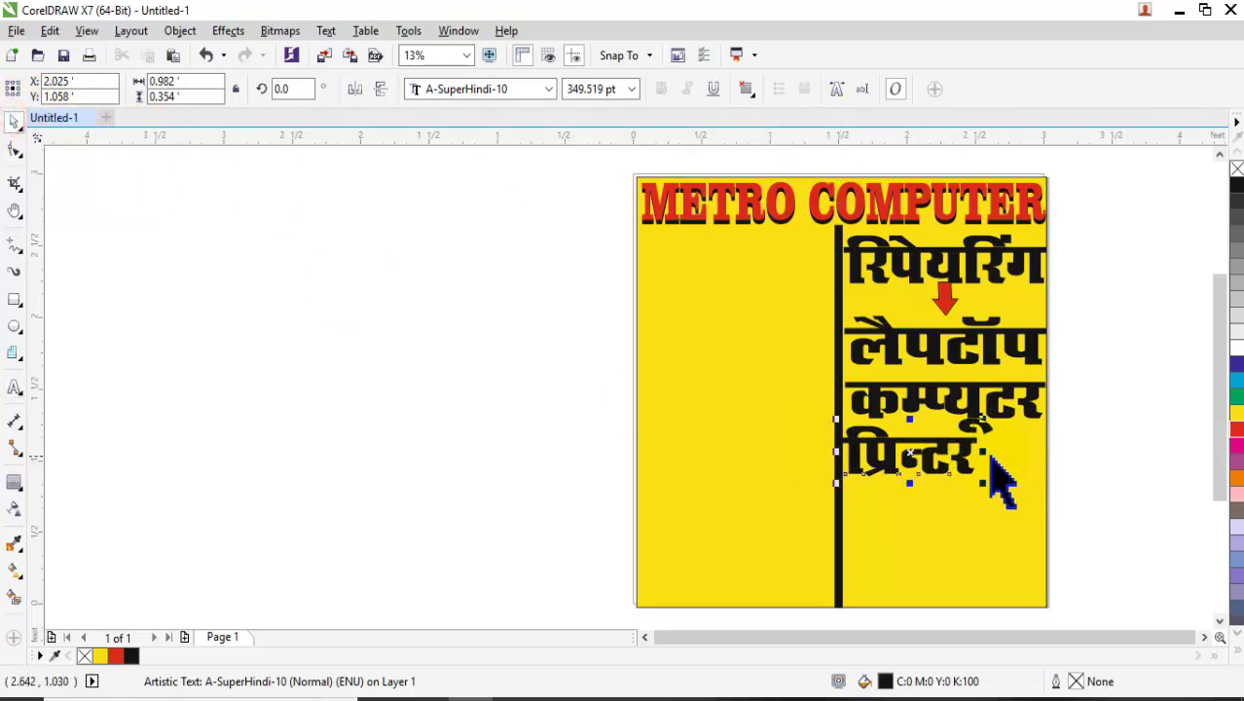
left_click_drag(1011, 454, 1051, 456)
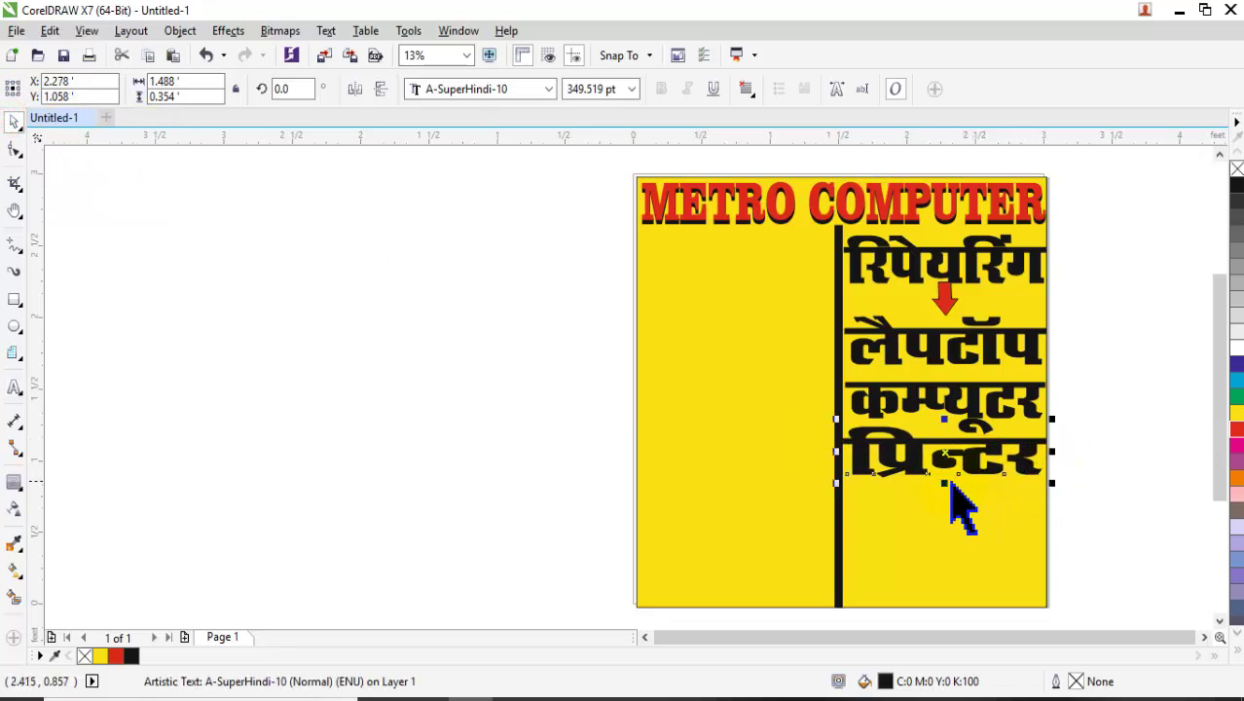
left_click_drag(946, 487, 945, 492)
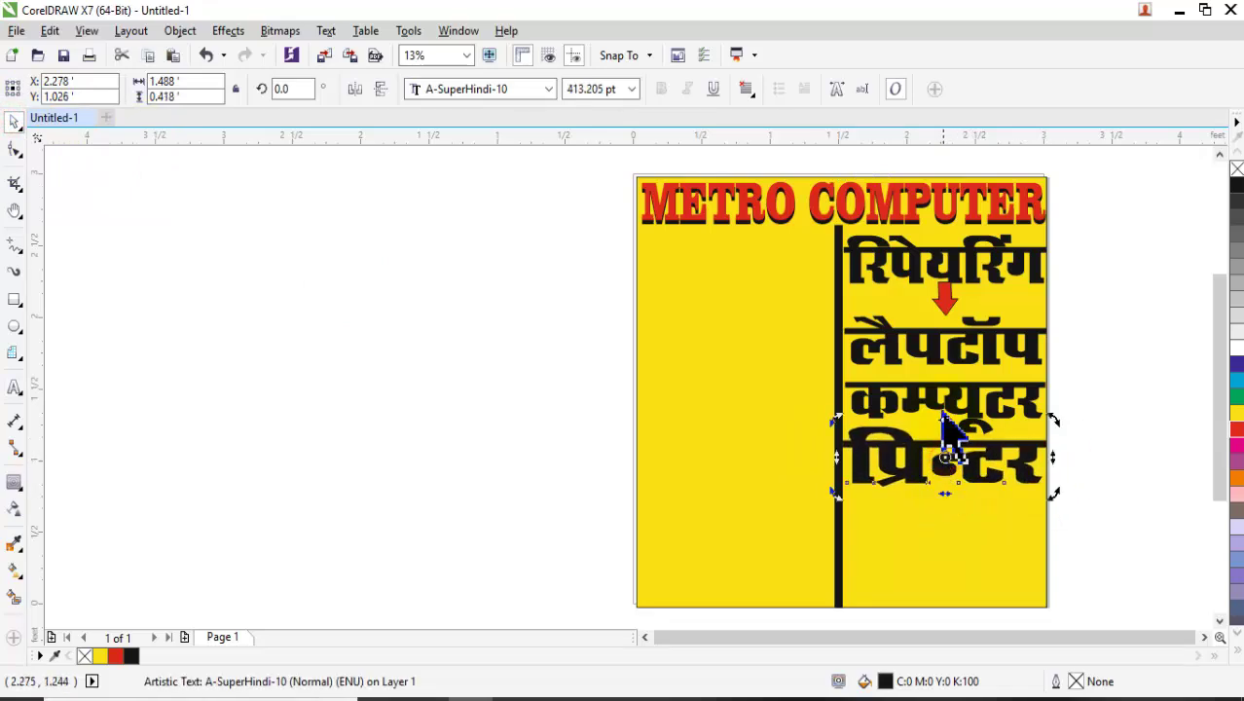
Fill the लैपटॉप text with red and the कम्प्यूटर text with dark blue
left_click(957, 348)
left_click(992, 351)
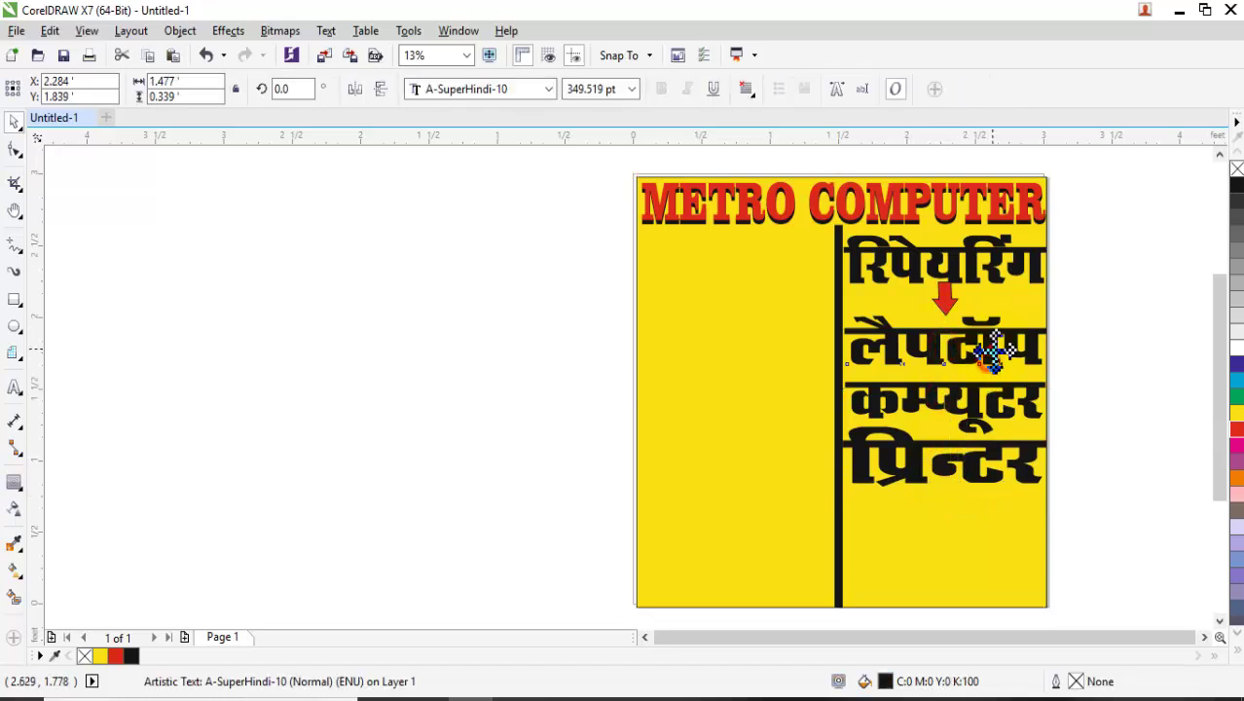
double_click(988, 349)
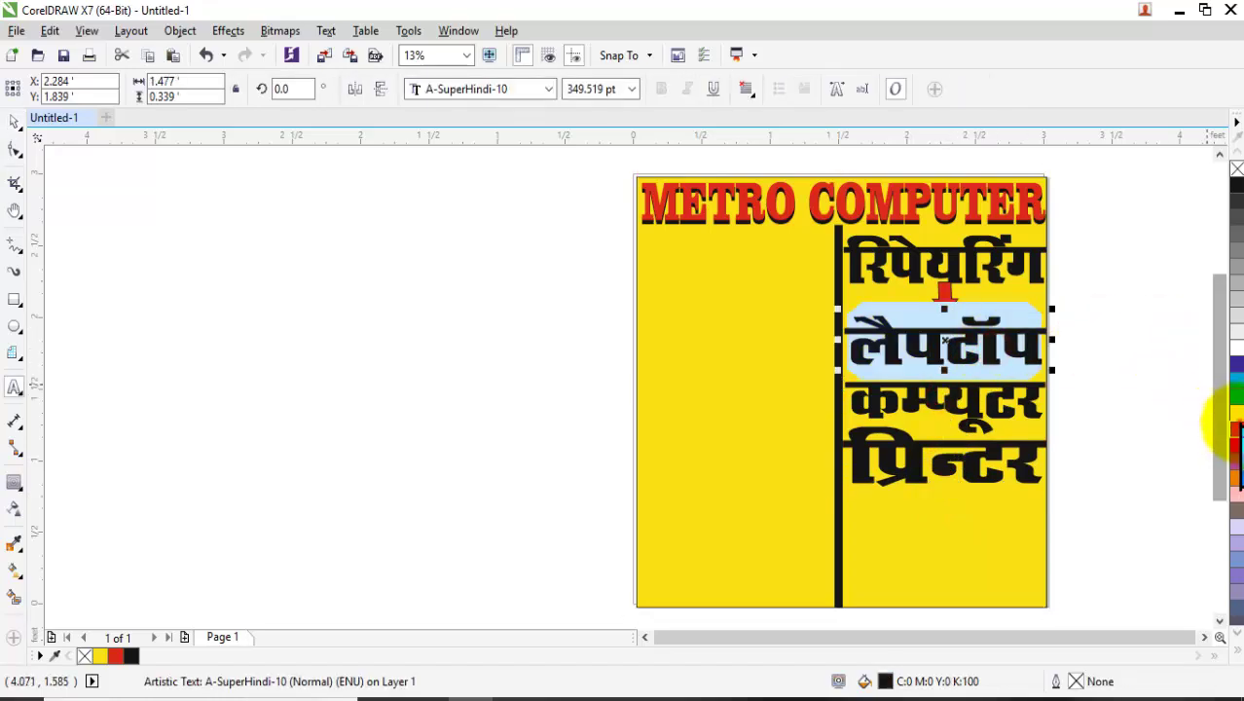
left_click(1234, 433)
double_click(1002, 389)
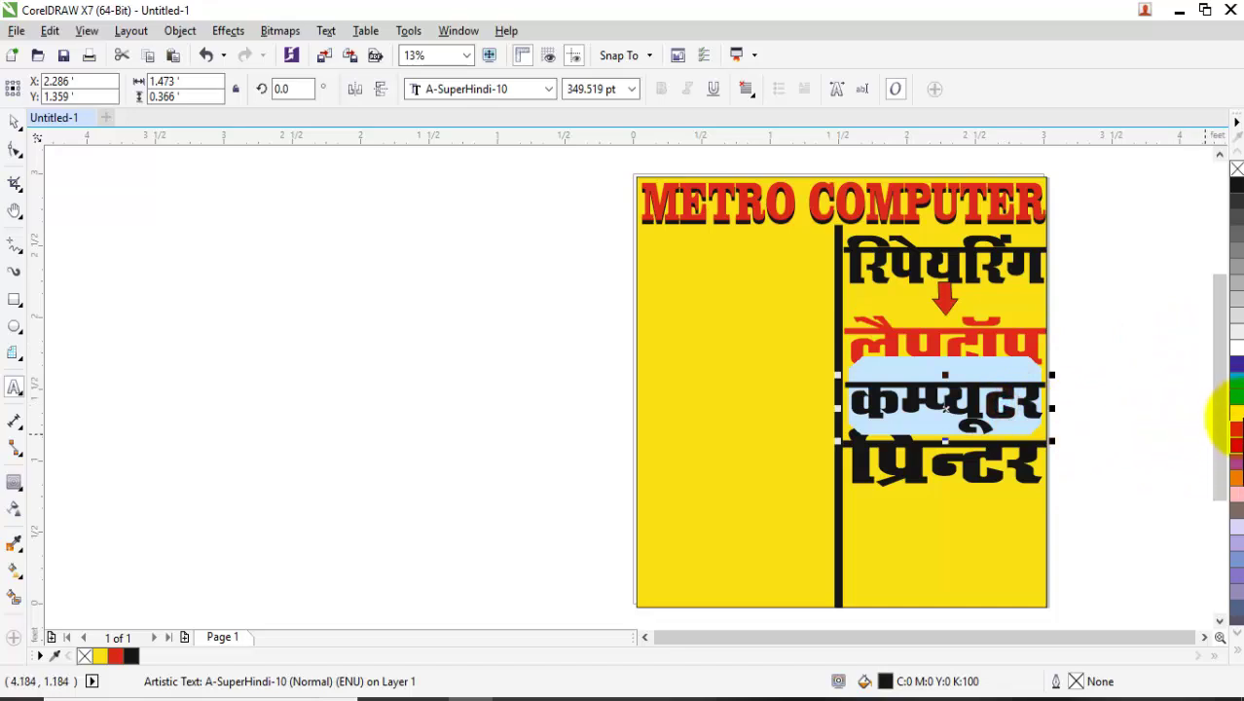
left_click(1233, 370)
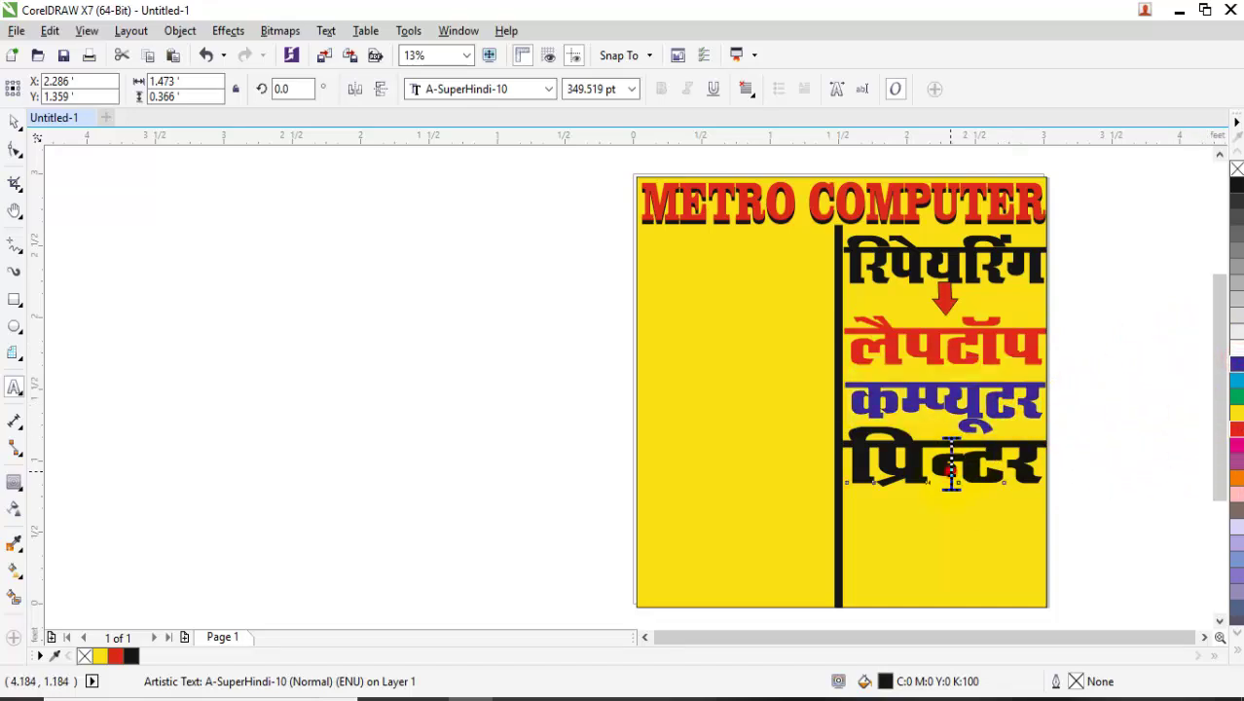
Fill the प्रिन्टर text with solid black
double_click(943, 466)
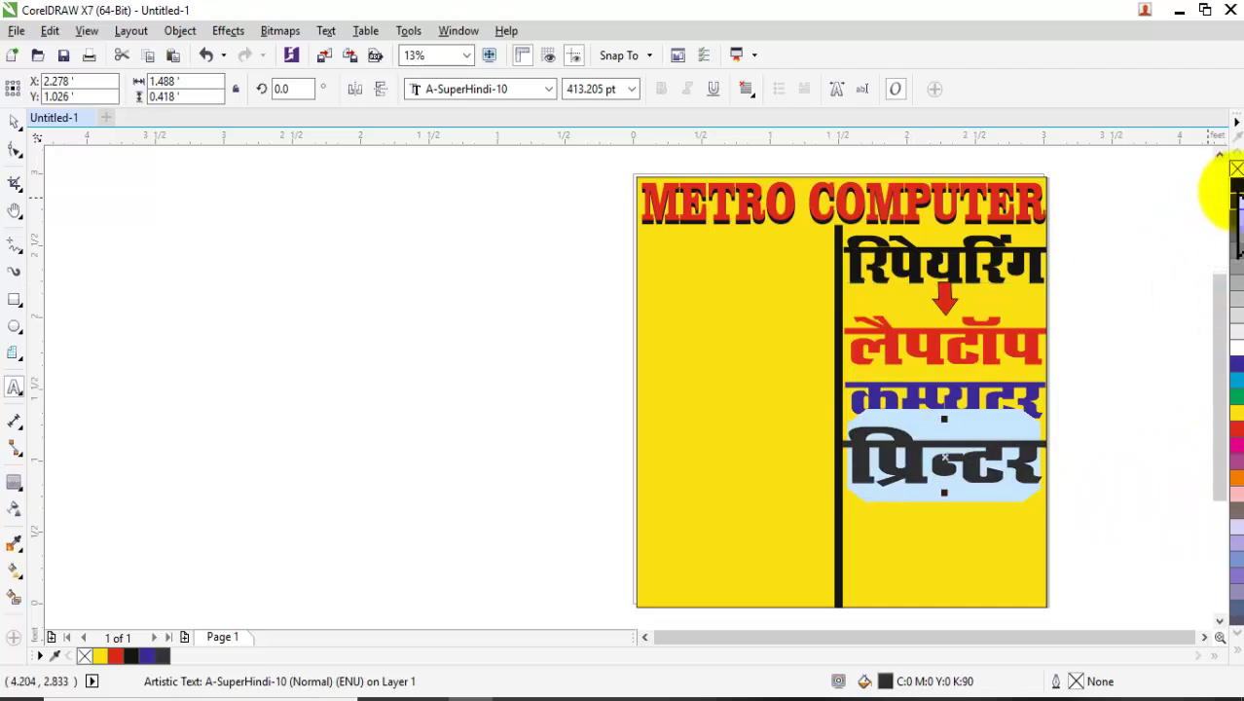
left_click(14, 121)
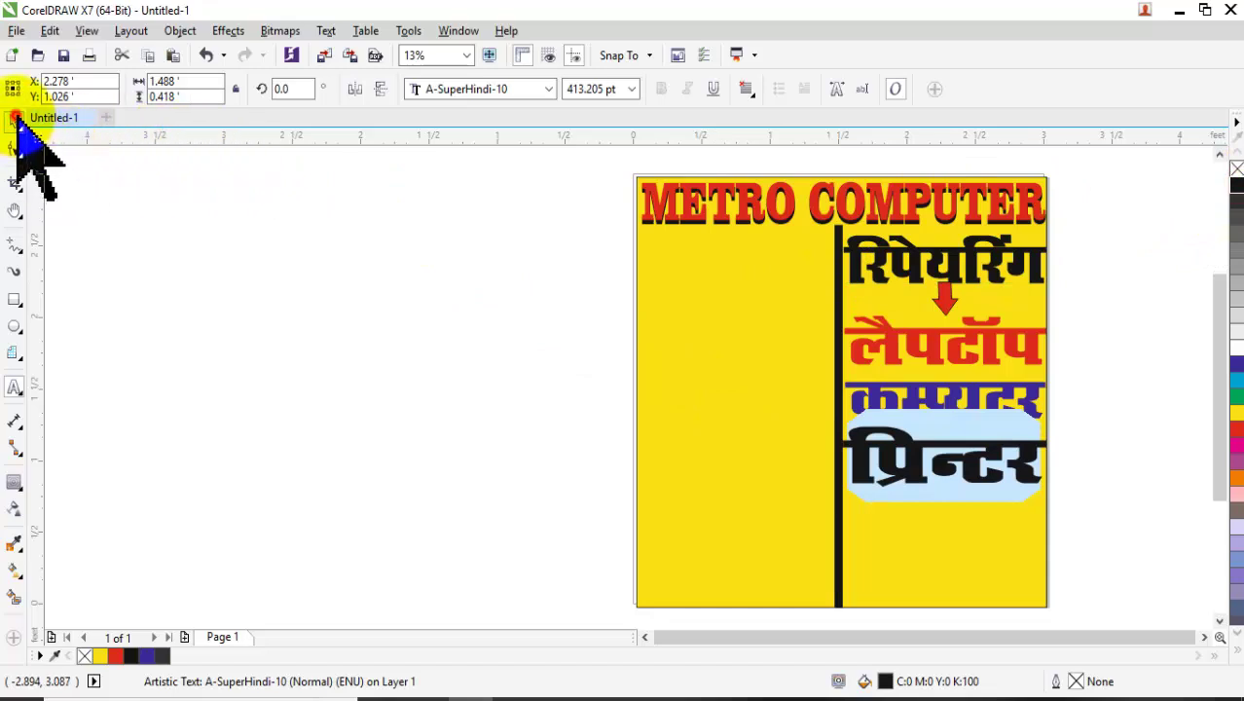
left_click(456, 356)
left_click(977, 477)
left_click(1110, 526)
left_click(975, 474)
left_click(976, 474)
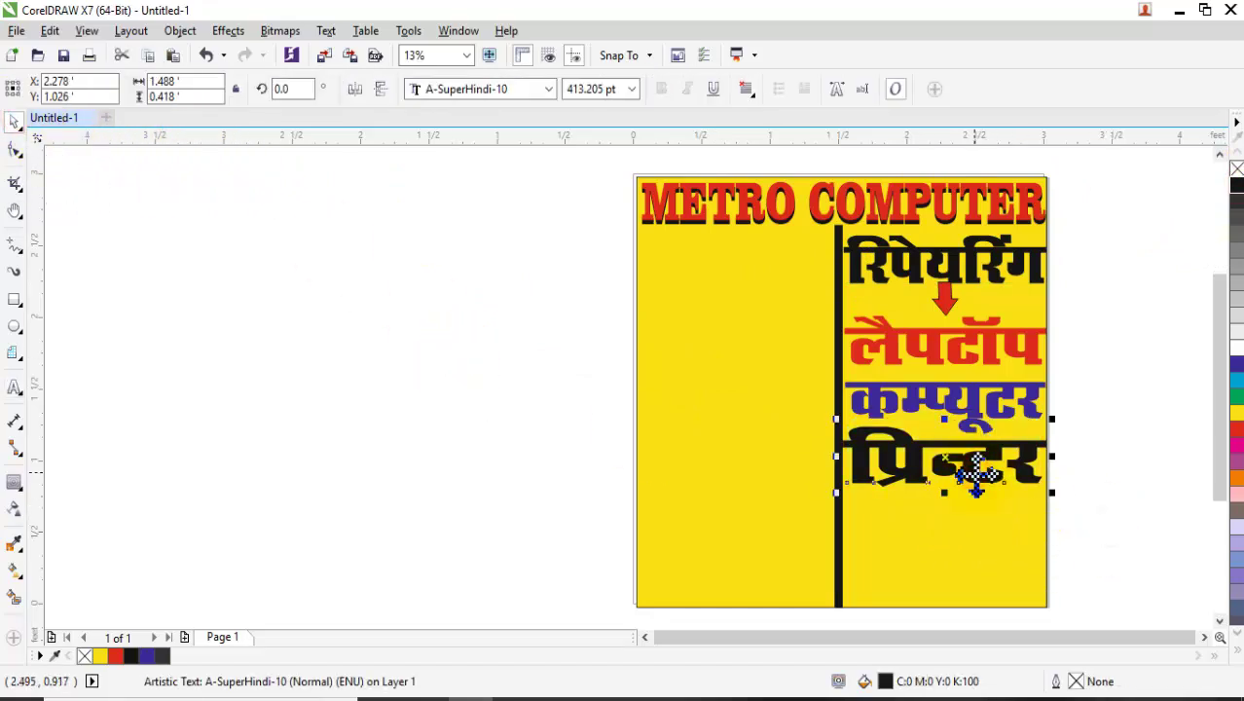
Duplicate the रिपेयरिंग text twice below प्रिन्टर, with copies at about Y 0.59 and Y 0.202 feet
left_click(927, 266)
left_click_drag(922, 288, 920, 520)
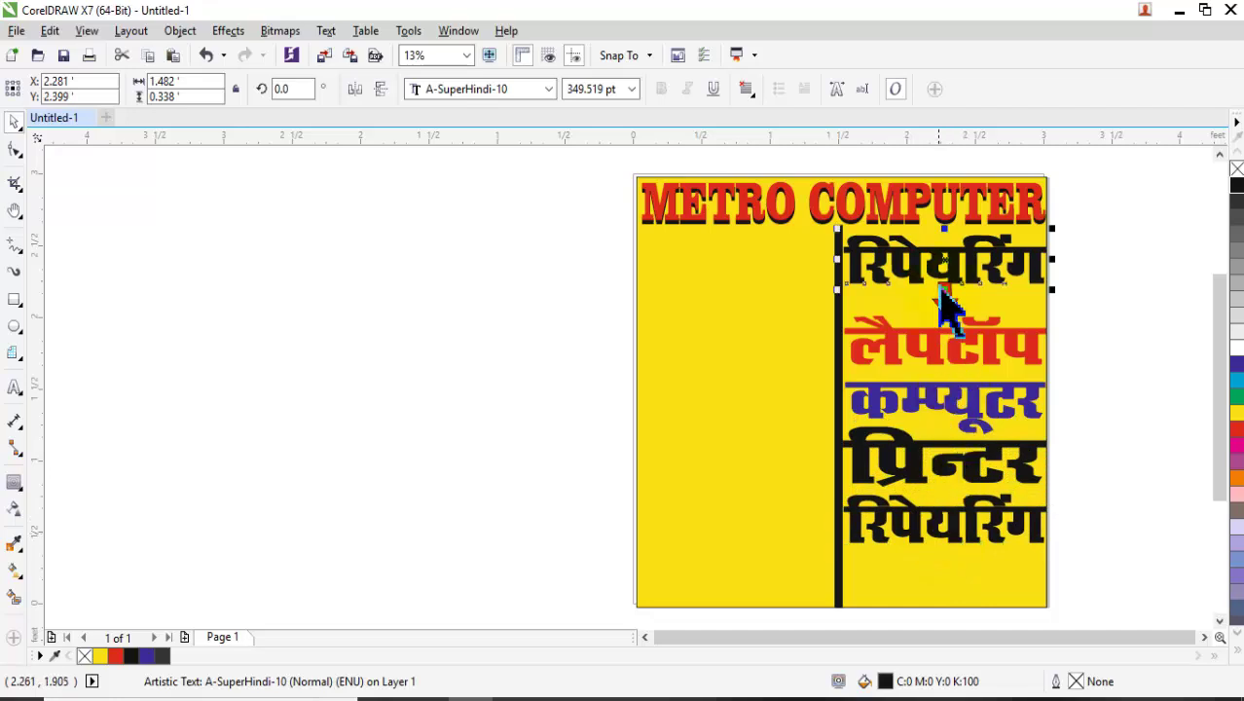
left_click_drag(939, 261, 934, 542)
left_click_drag(942, 582, 949, 580)
Replace the रिपेयरिंग copy just below प्रिन्टर with सी0सीटी0वी0 कैमरा and narrow it to about 1.477 feet
double_click(934, 516)
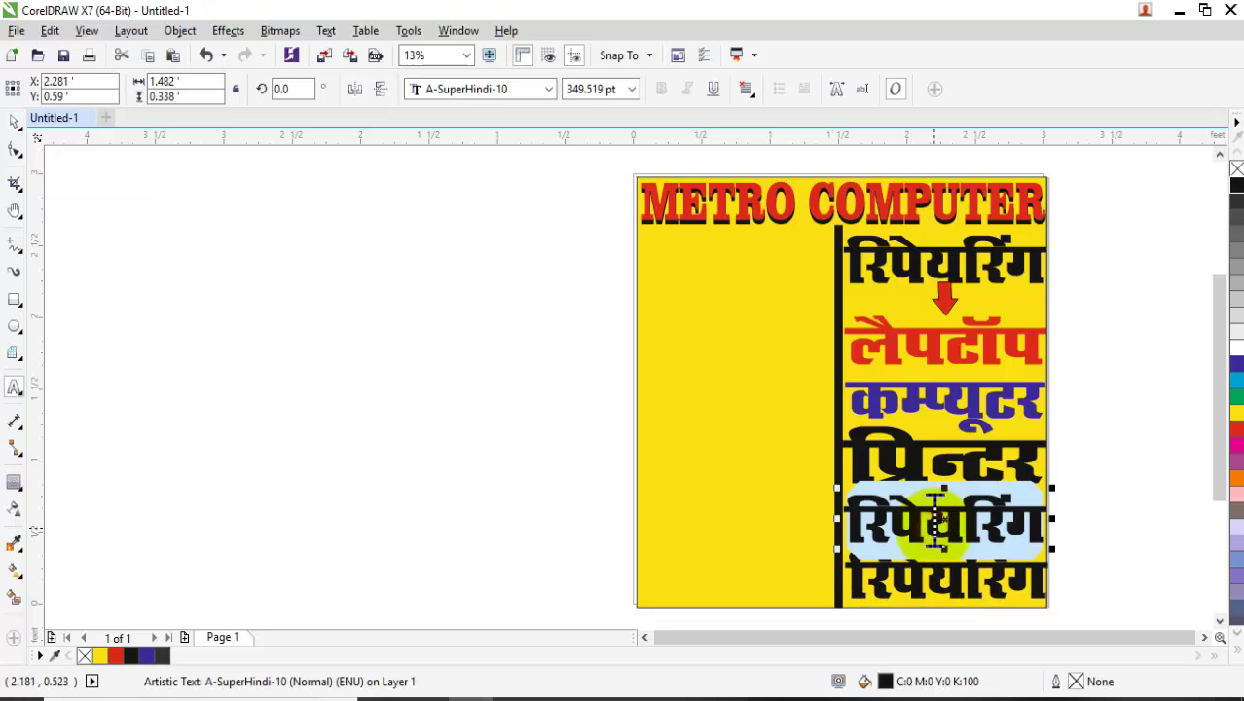
type("सी०")
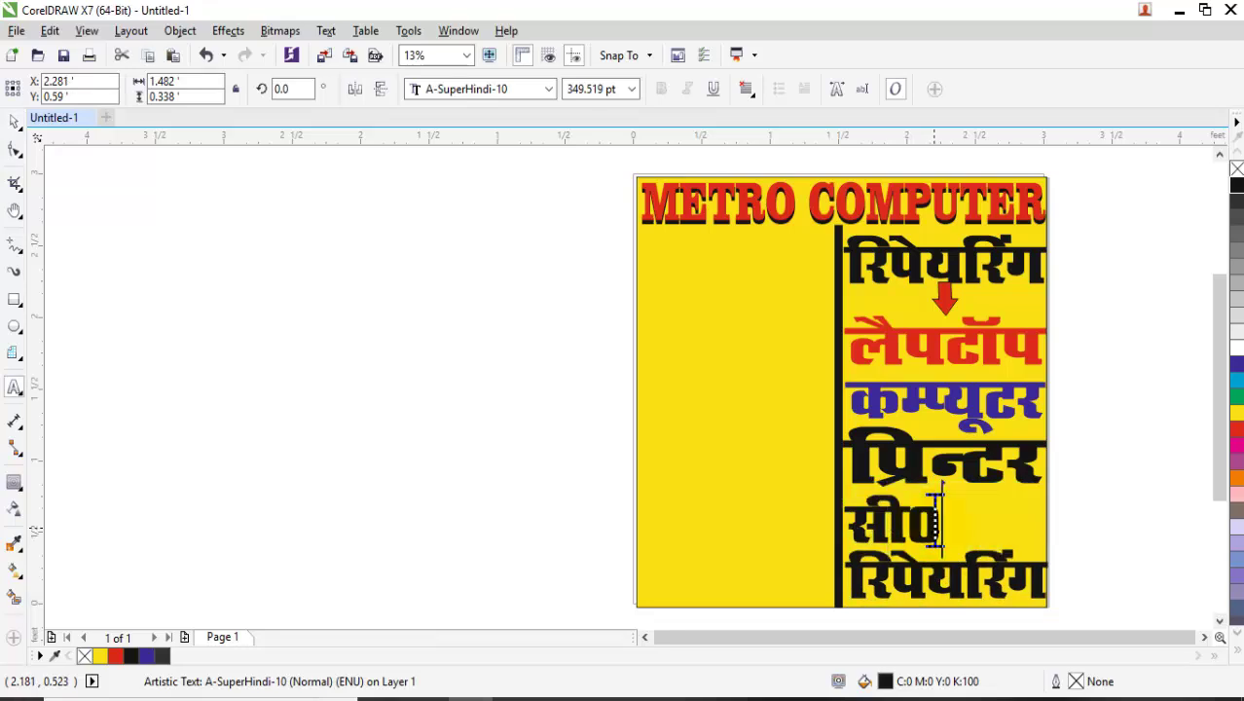
type("सीटी")
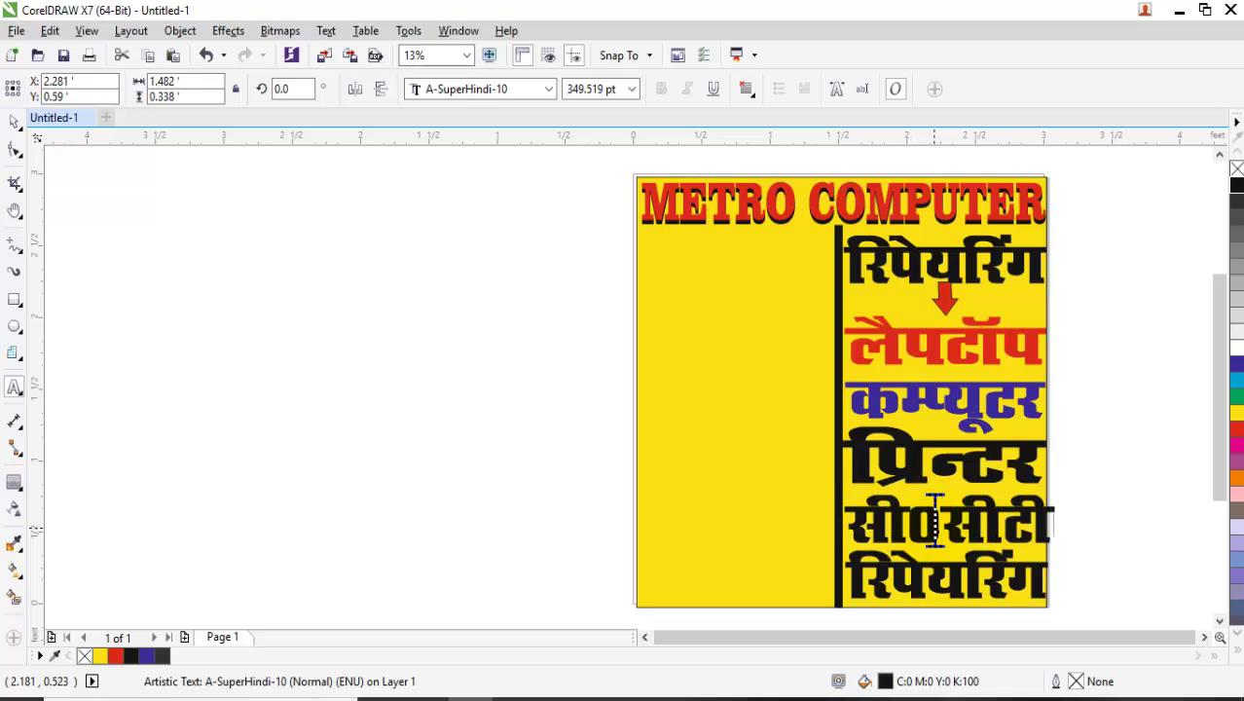
type("०वी० कम")
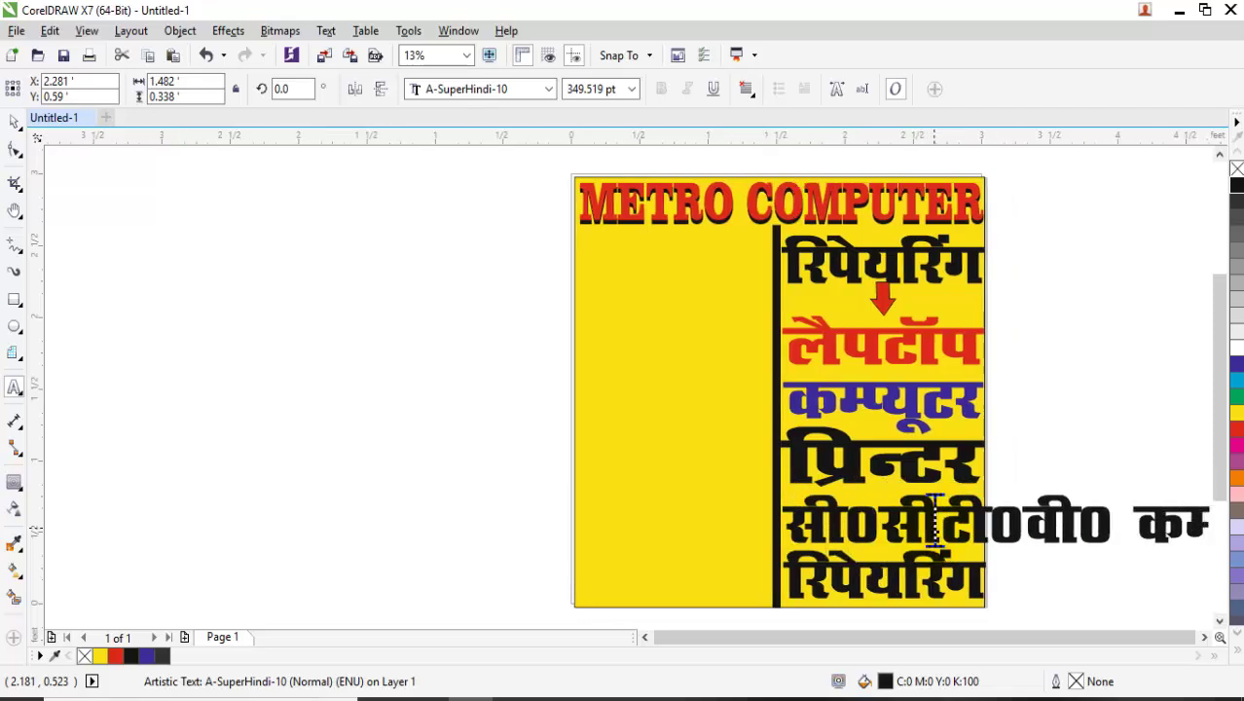
key("BackSpace")
type("ैमरा")
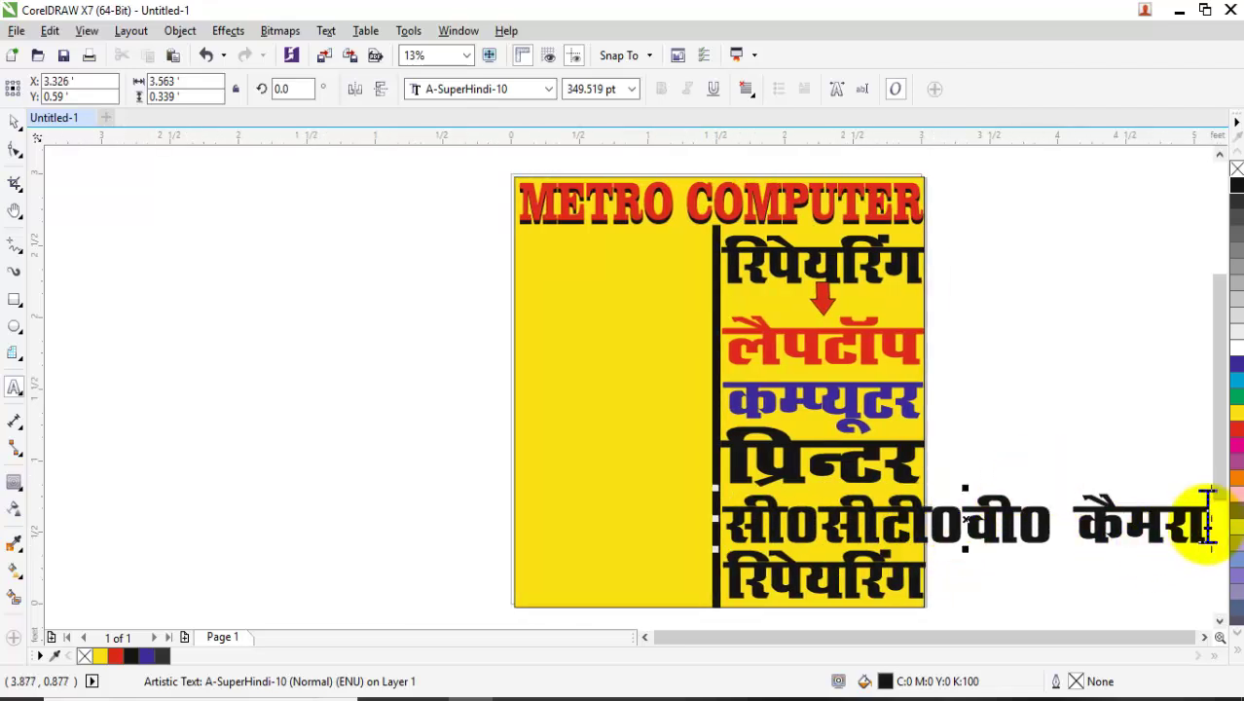
left_click(1204, 636)
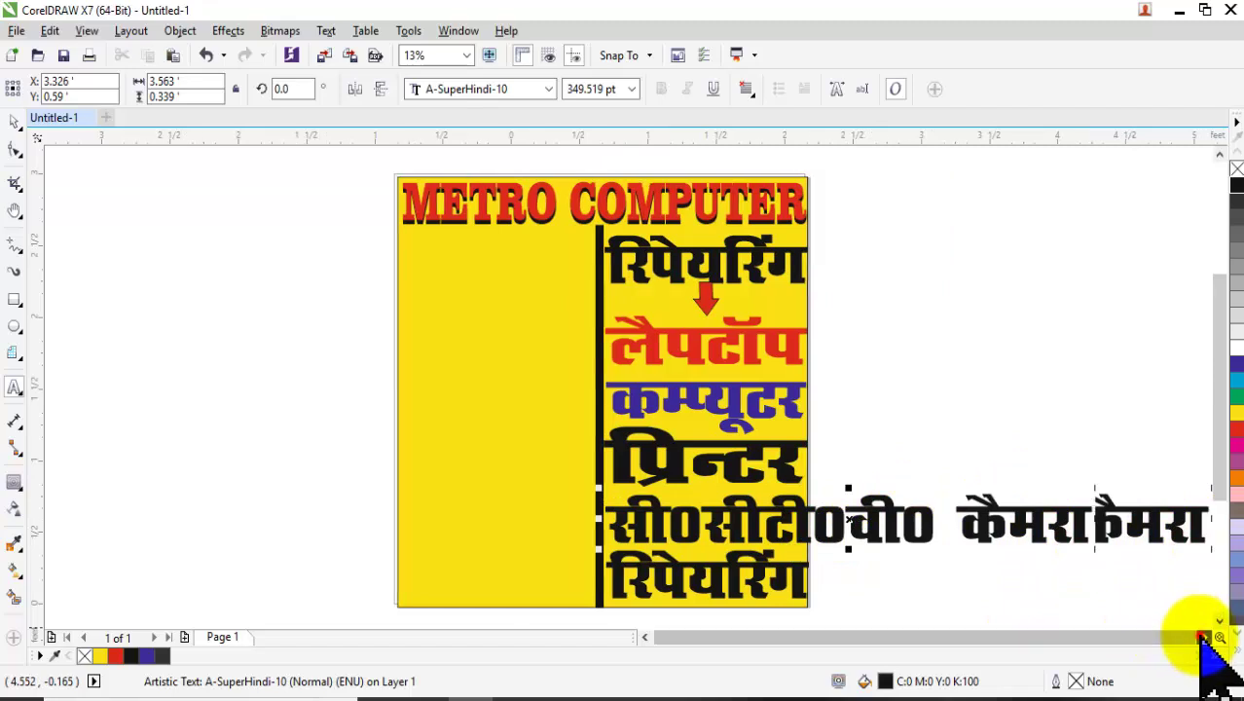
left_click_drag(1097, 519, 813, 530)
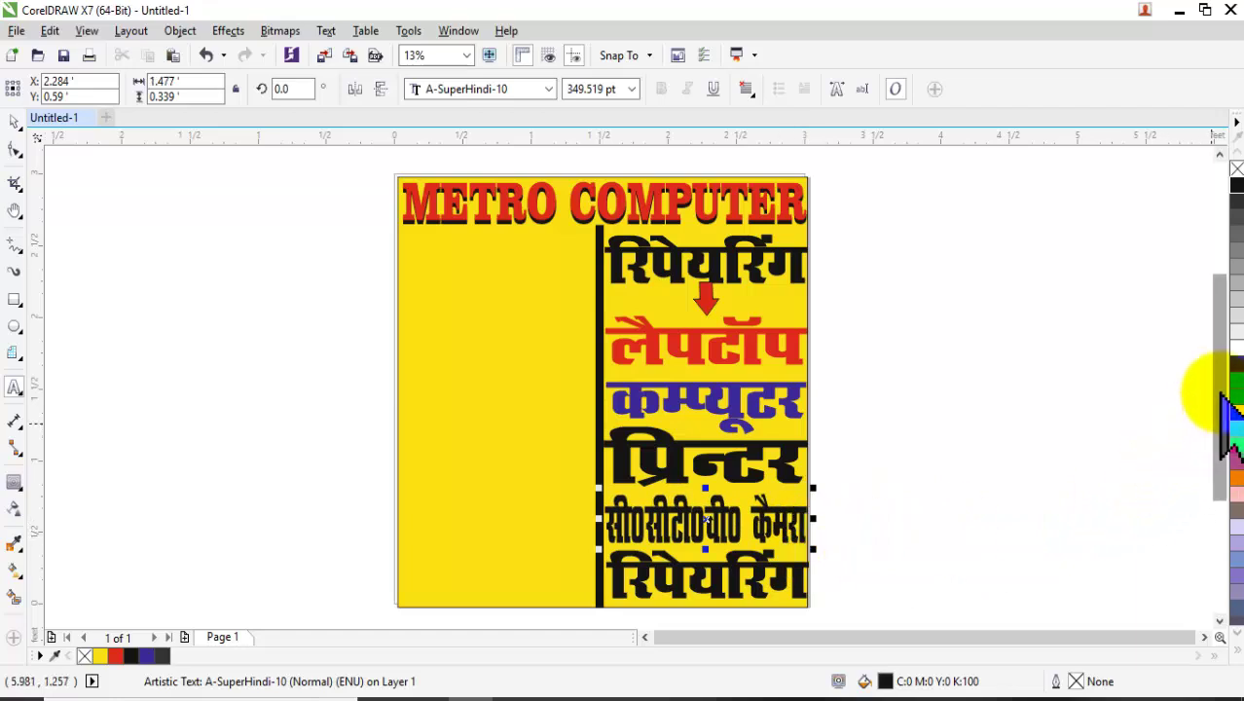
scroll(1222, 404, "down", 2)
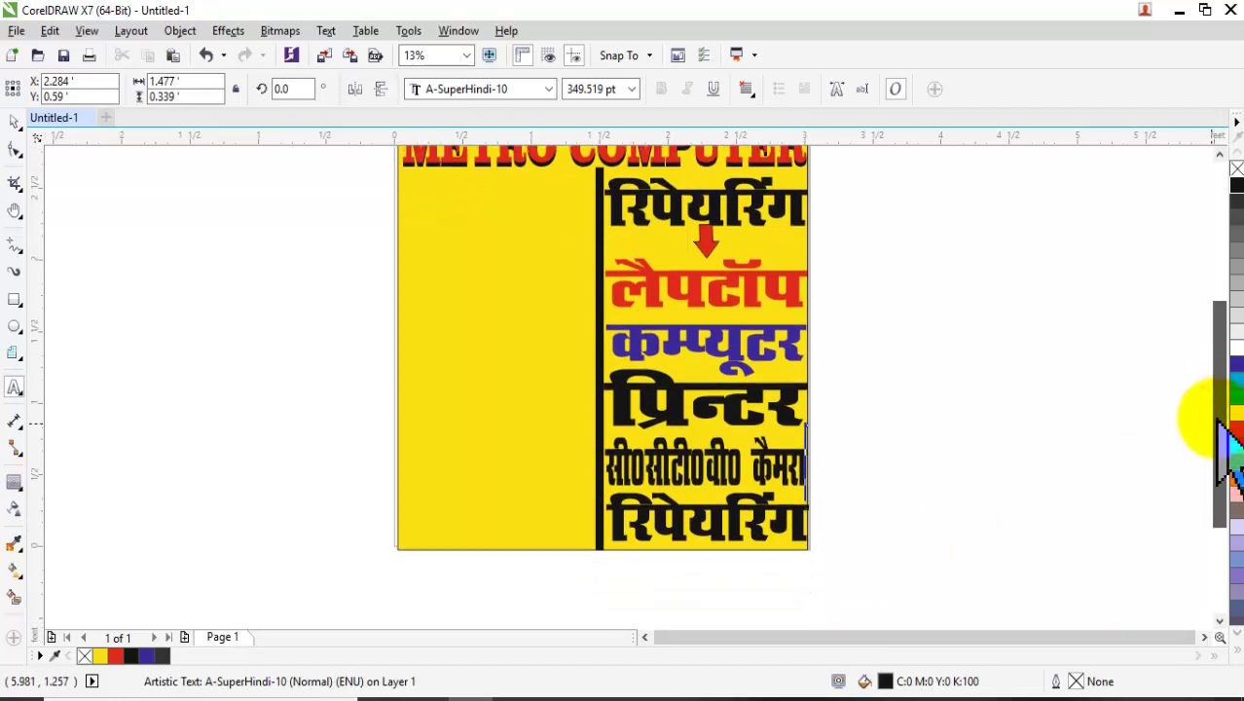
left_click(743, 514)
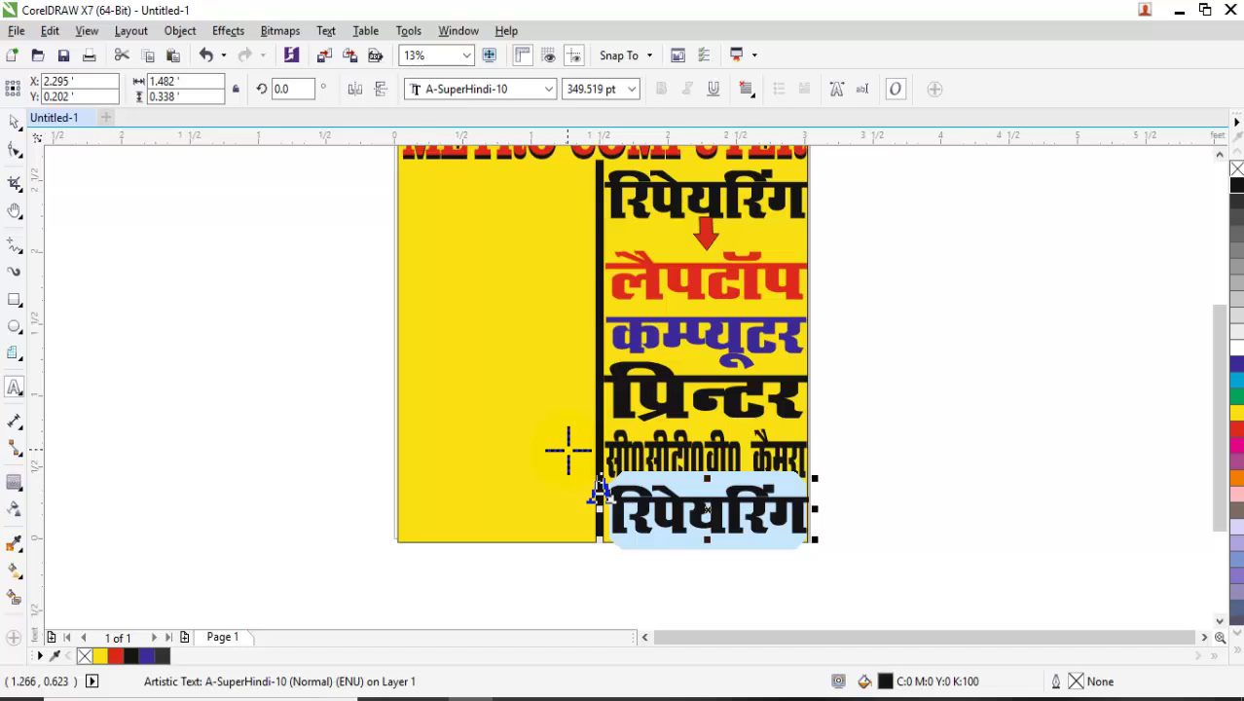
type("Monit")
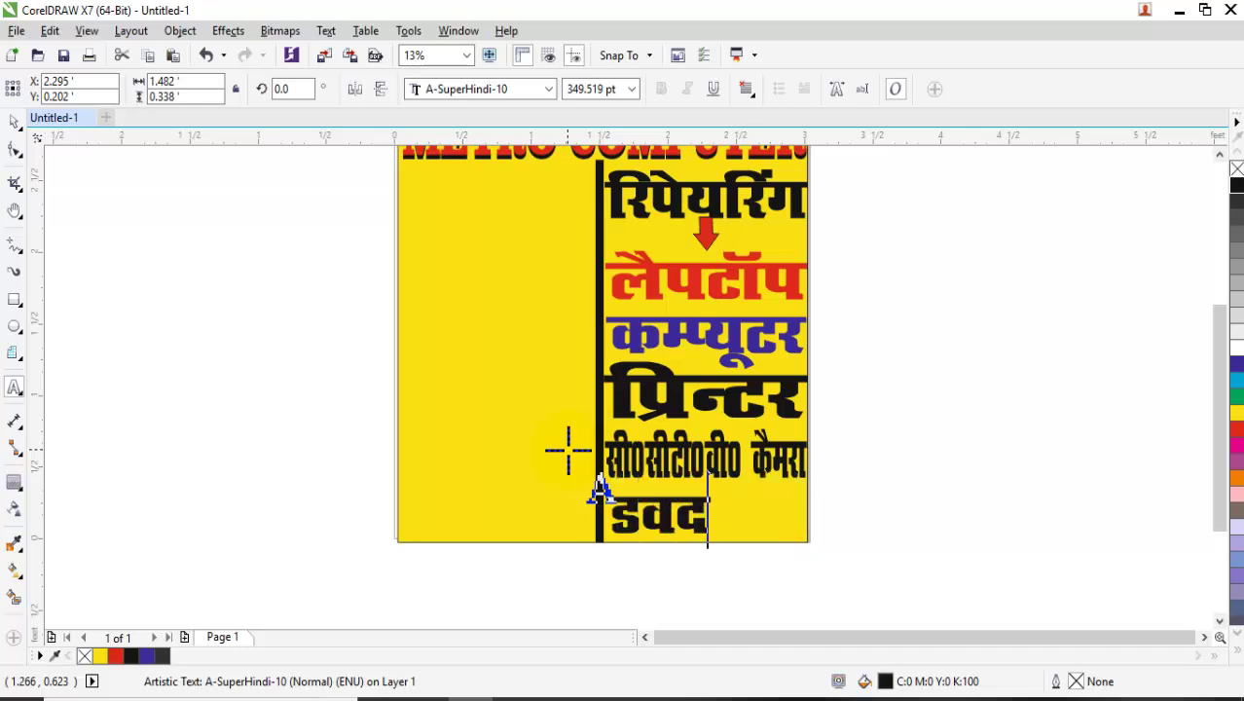
key("BackSpace")
key("BackSpace")
key("BackSpace")
key("BackSpace")
key("BackSpace")
key("BackSpace")
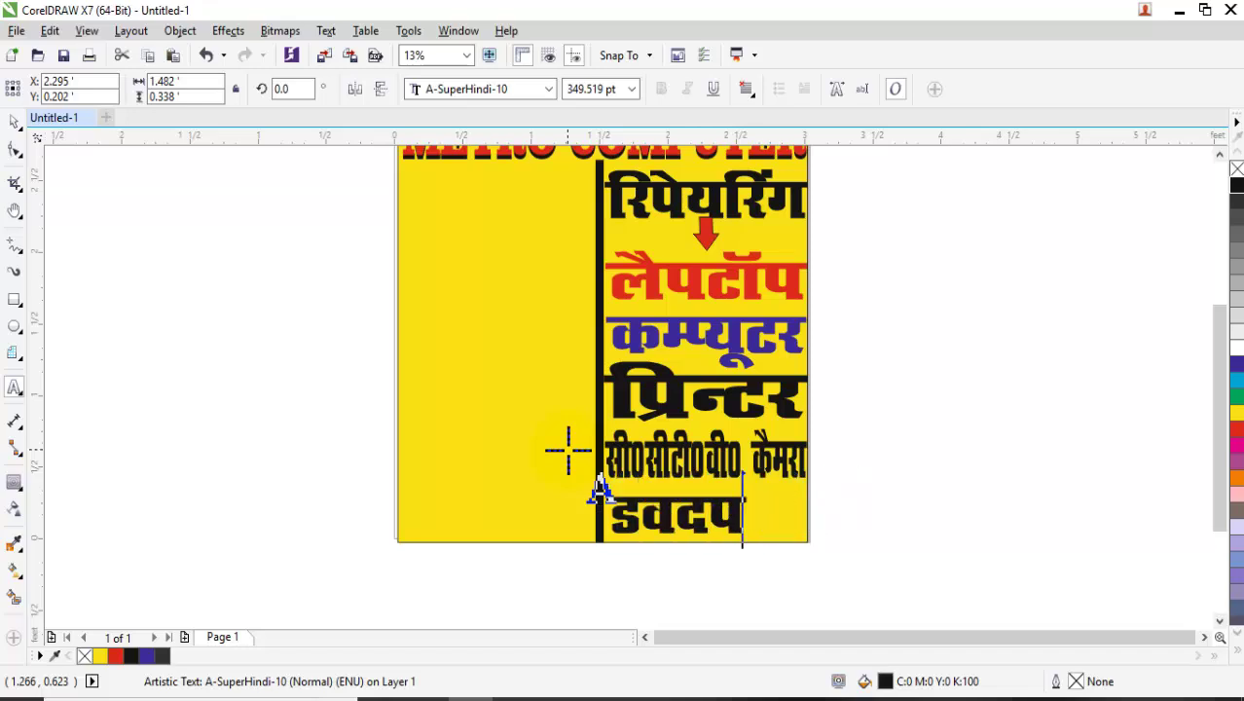
Make मॉनीटर the bottom line of the right column, in red and as wide as the column
left_click(602, 491)
type("ek")
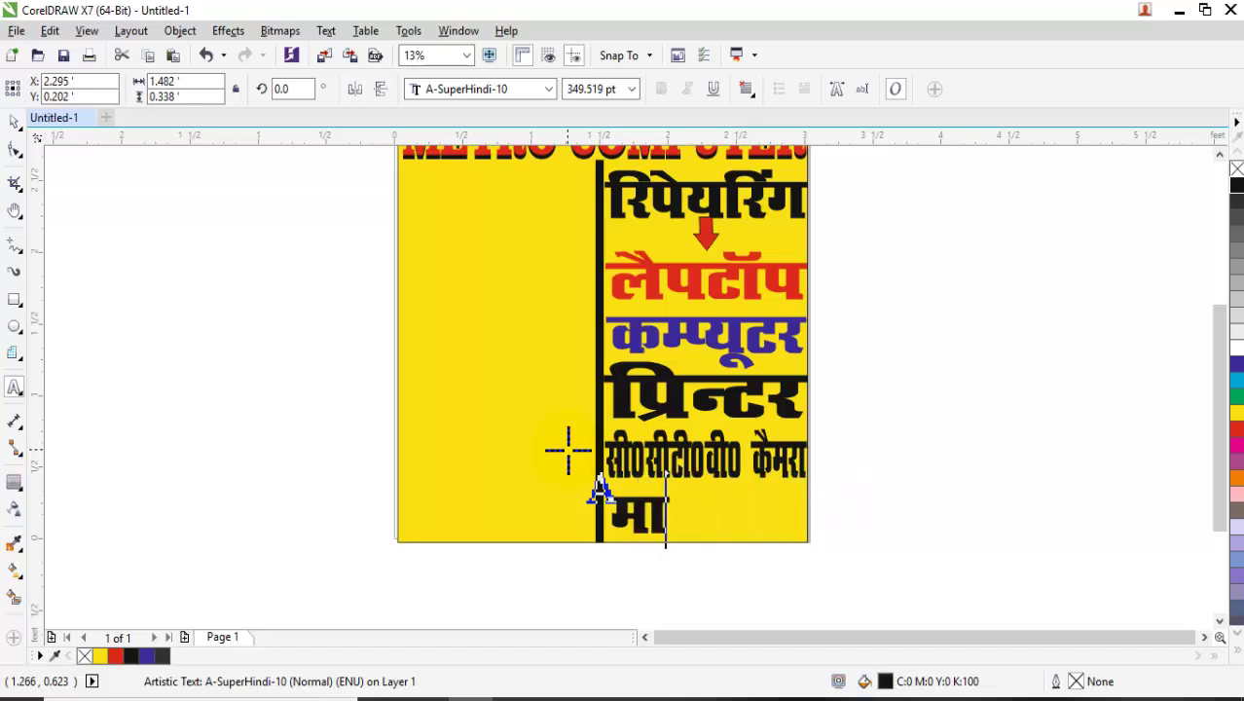
type("uhV")
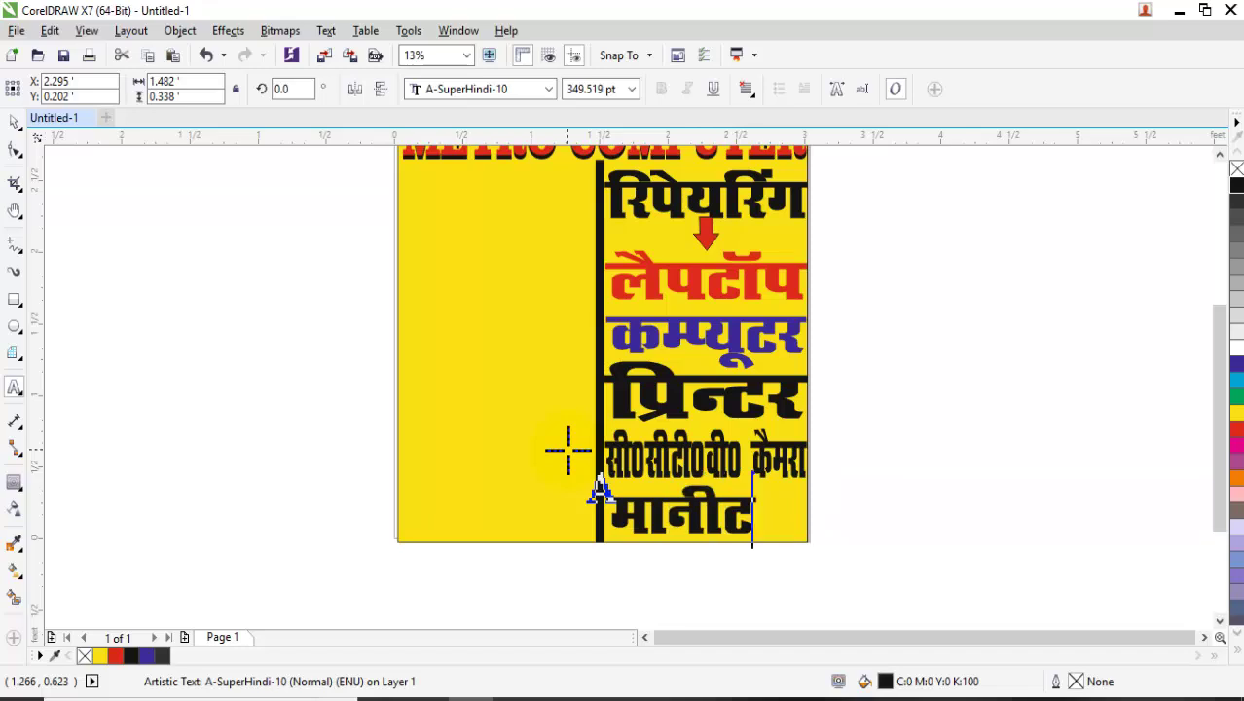
type("j")
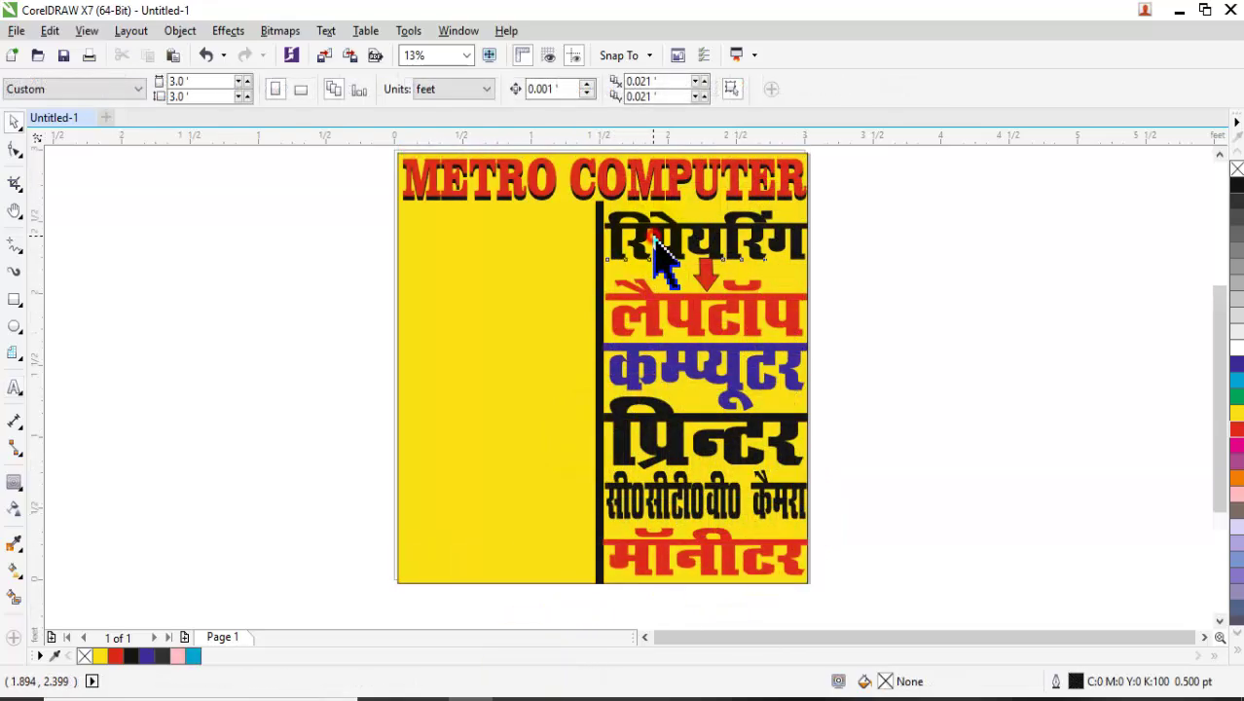
Duplicate the black रिपेयरिंग text from the right column to the banner's left edge, just below the heading
left_click(655, 242)
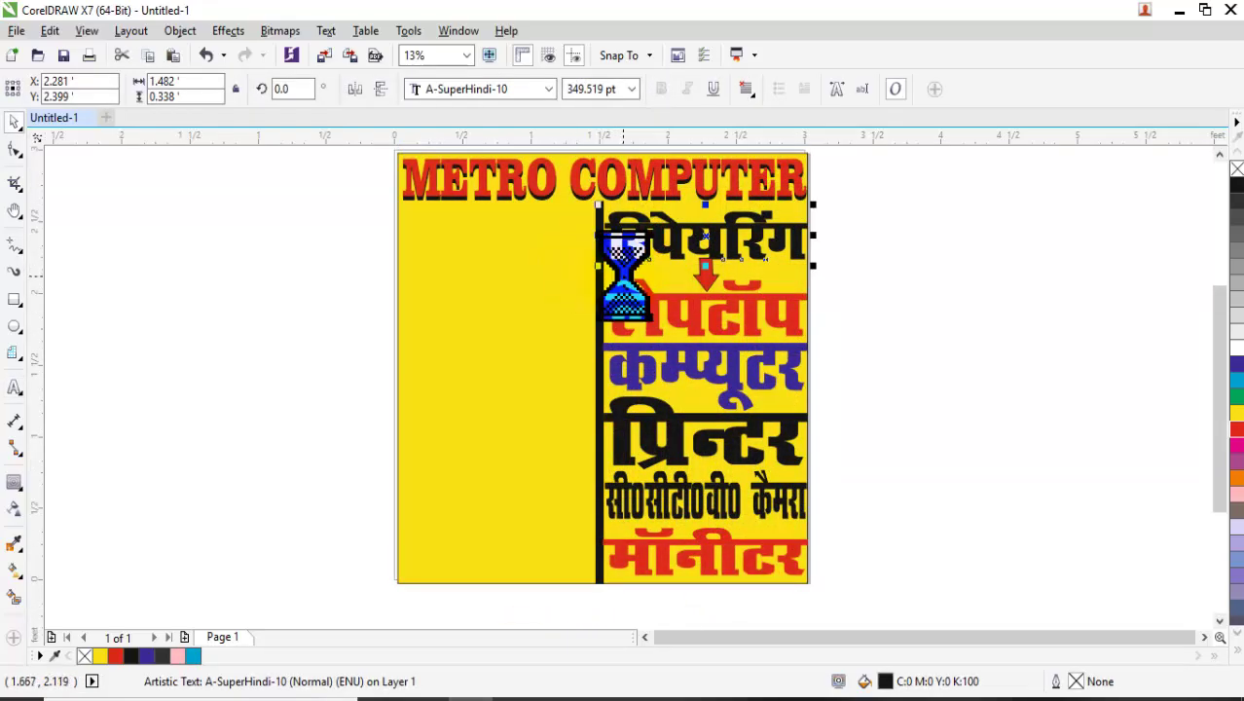
left_click_drag(716, 236, 313, 249)
left_click(502, 289)
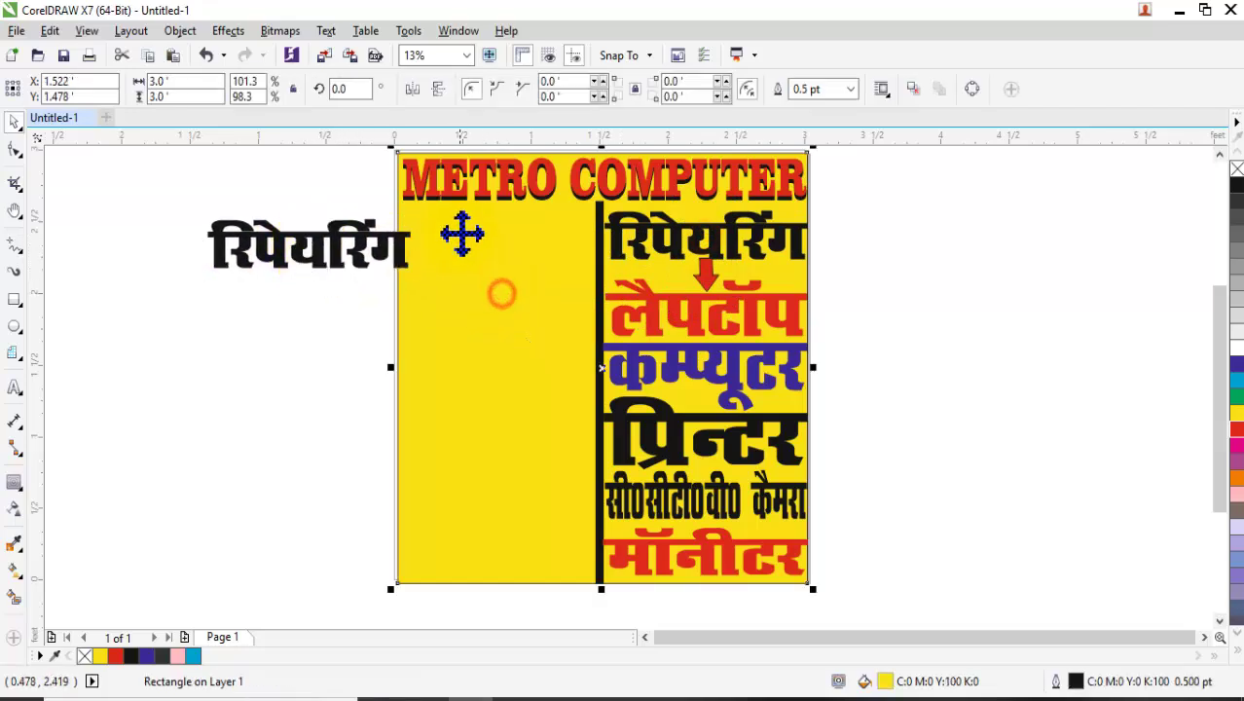
Draw a rectangle over the banner's left column and shorten it to start below the heading, about 1.451 by 2.609 feet
left_click(13, 299)
left_click_drag(403, 151, 600, 584)
left_click_drag(494, 142, 493, 202)
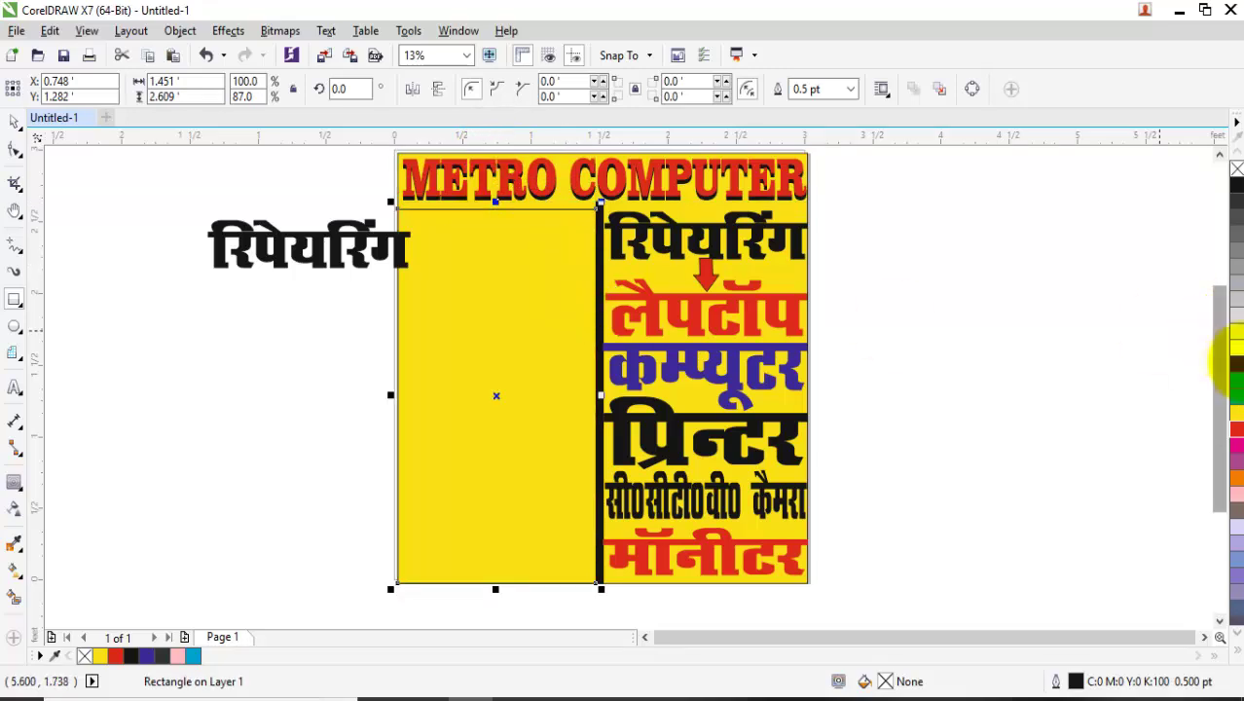
Fill the rectangle covering the banner's left column with red
left_click(1234, 429)
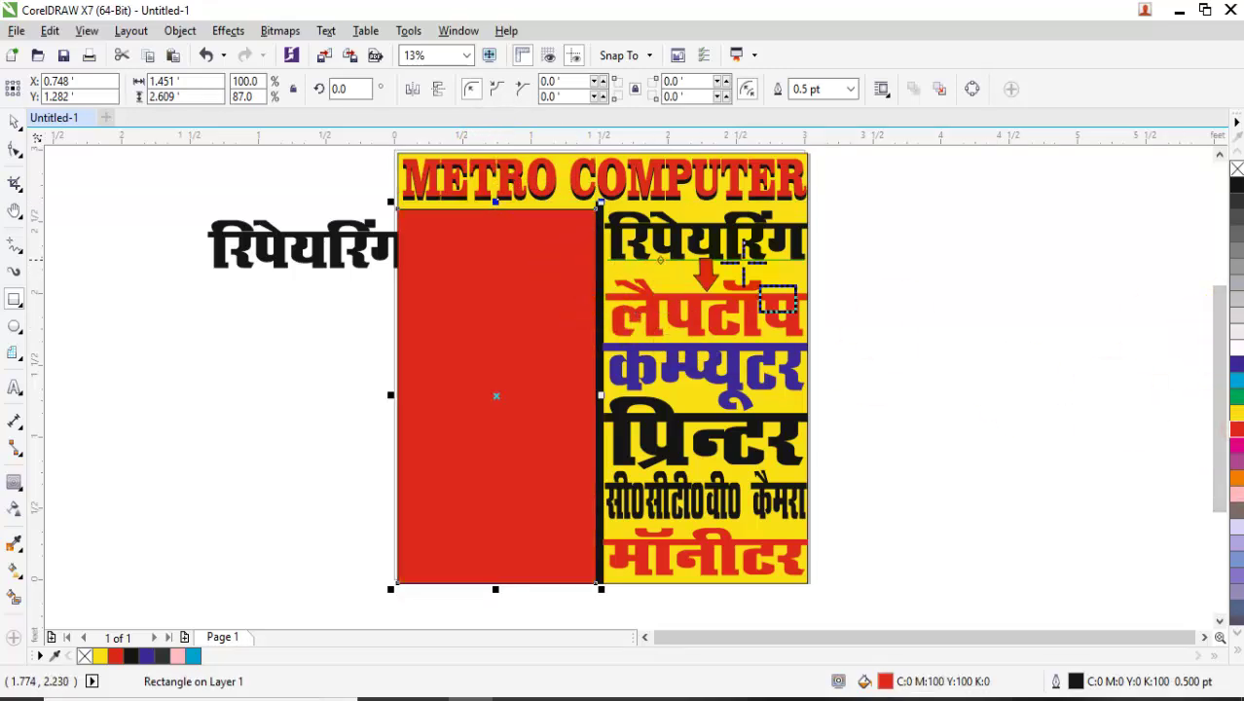
left_click(1234, 444)
left_click(1234, 429)
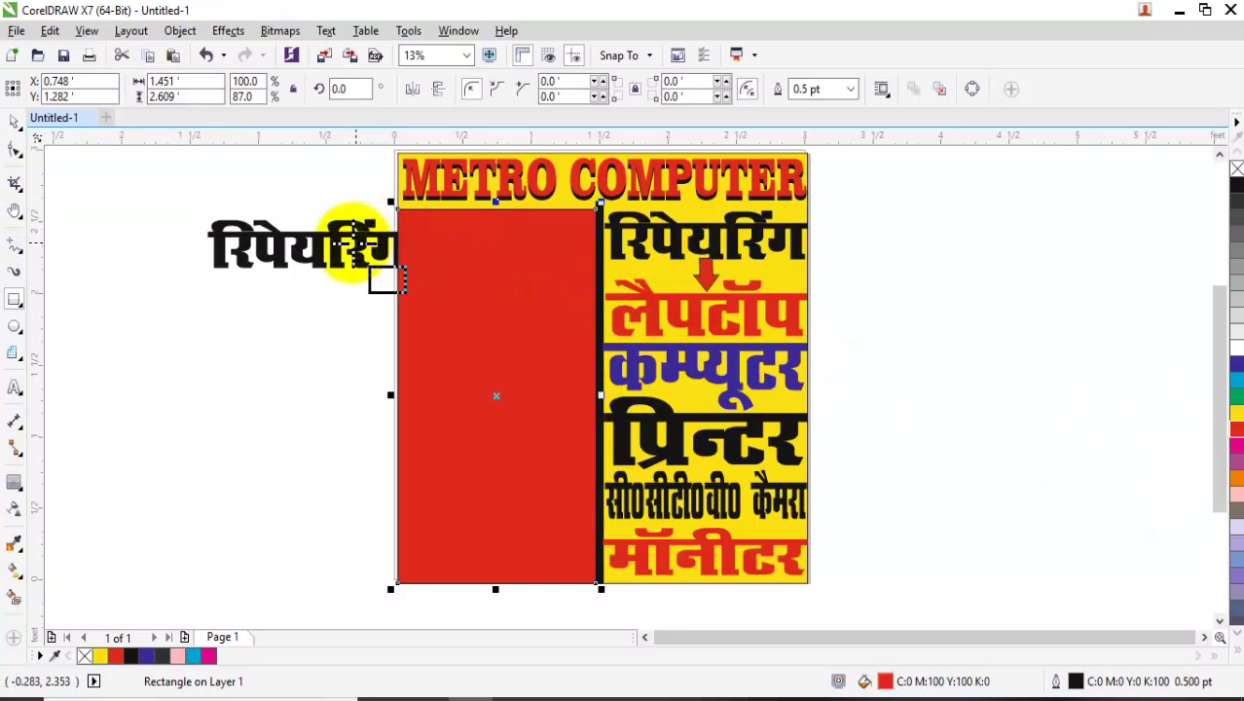
Bring the spare रिपेयरिंग text in front of the red panel, place it along the panel's upper edge and narrow it to about 1.368 feet
left_click(13, 120)
left_click(321, 245)
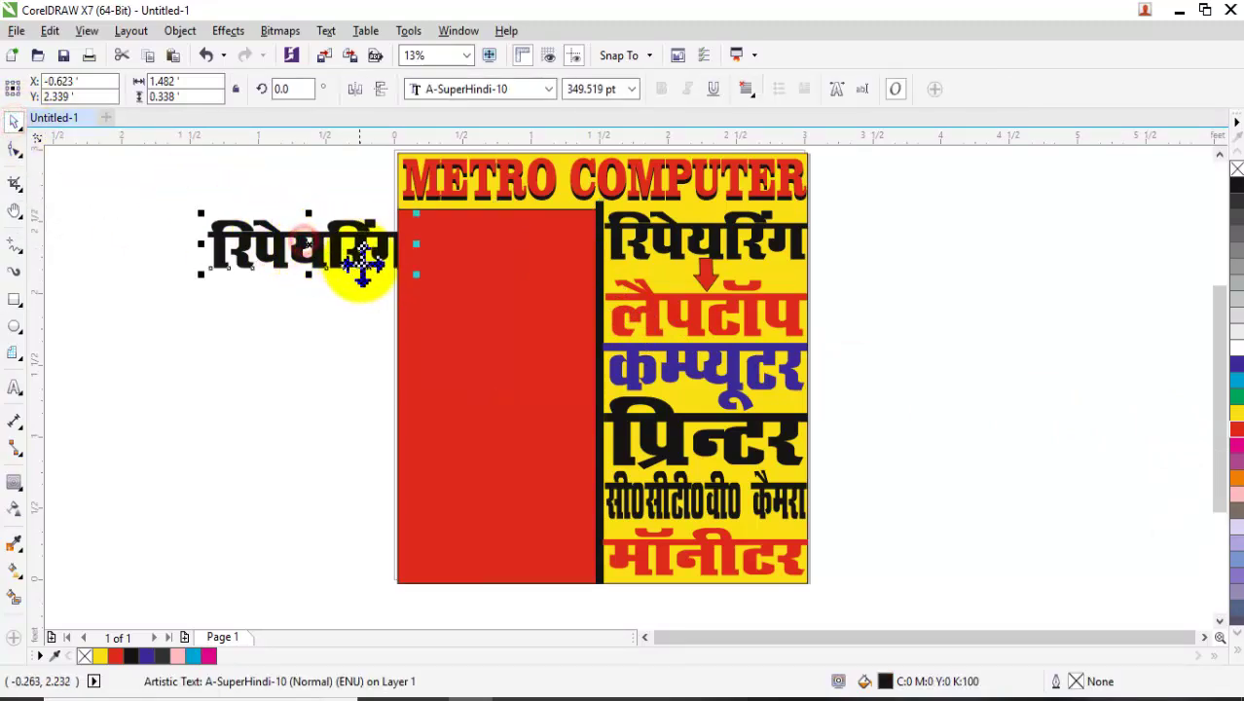
left_click_drag(360, 251, 499, 287)
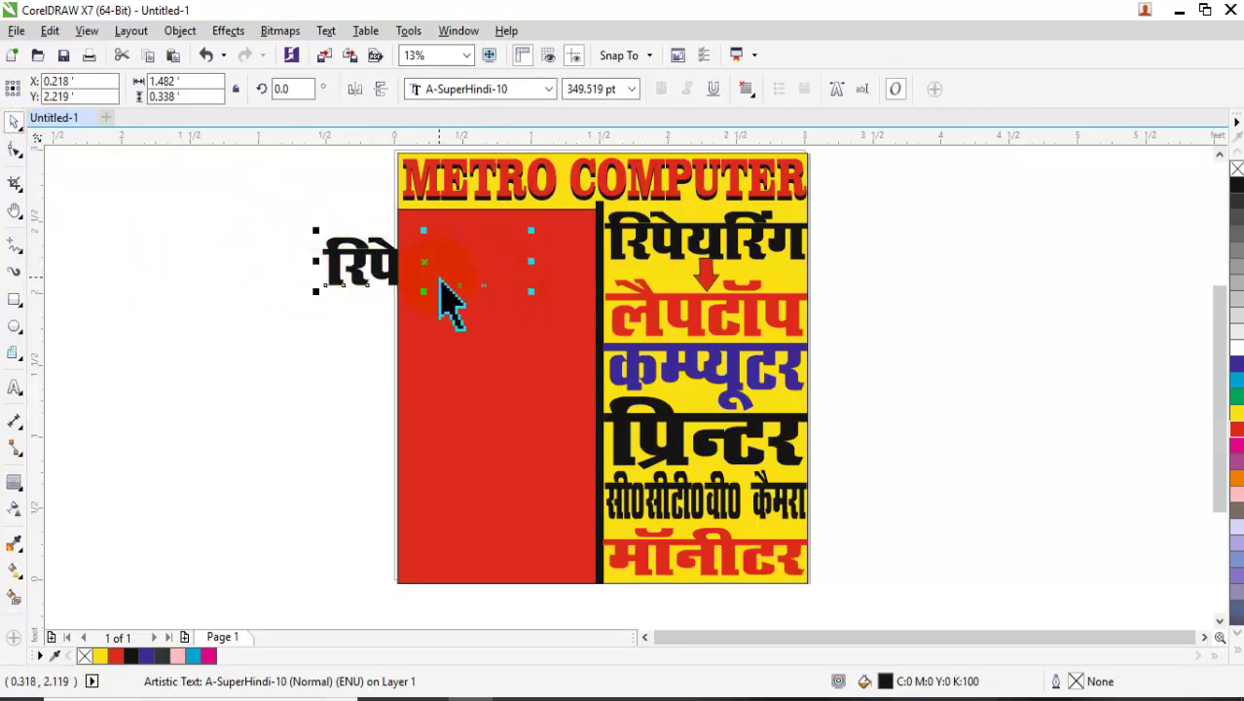
key("shift+Page_Up")
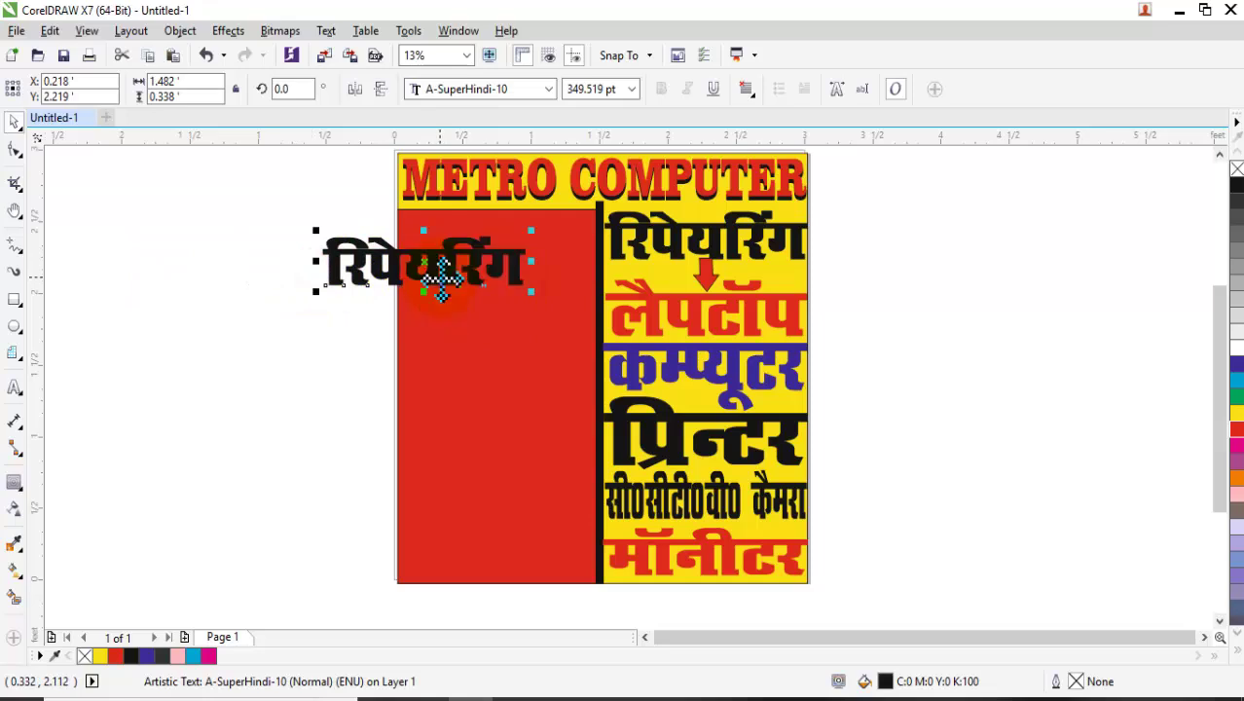
left_click_drag(435, 263, 508, 241)
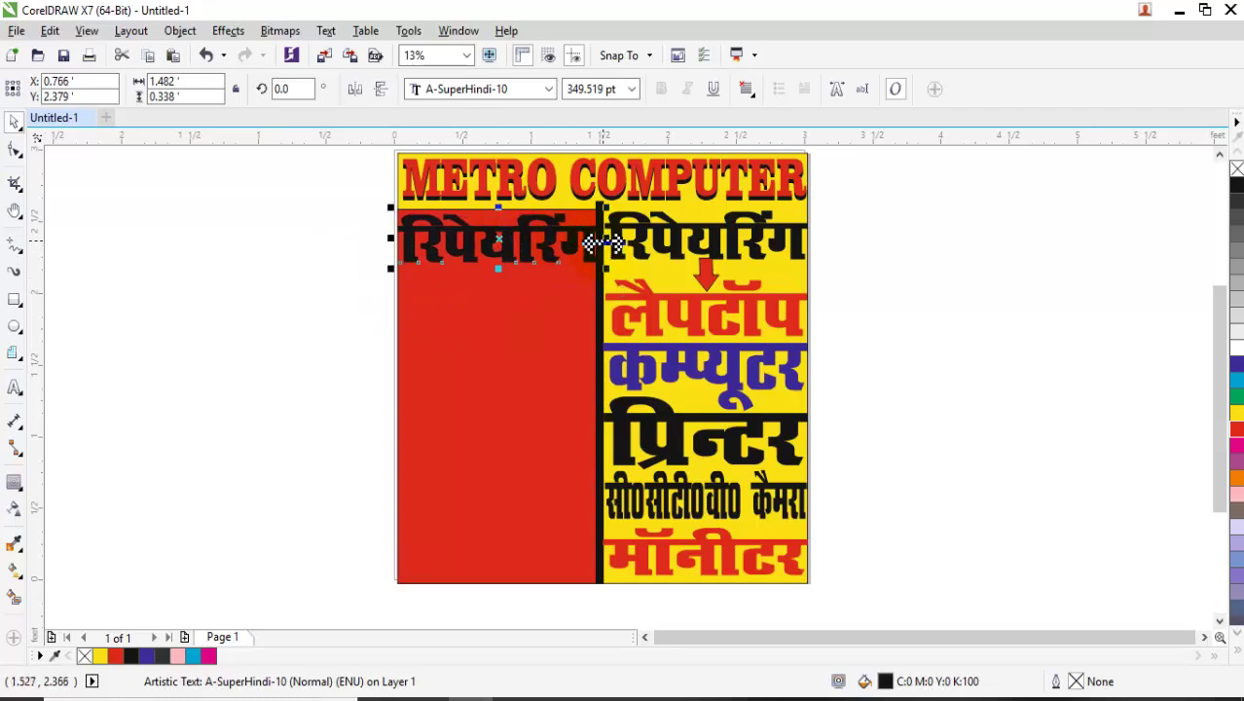
left_click_drag(598, 240, 587, 244)
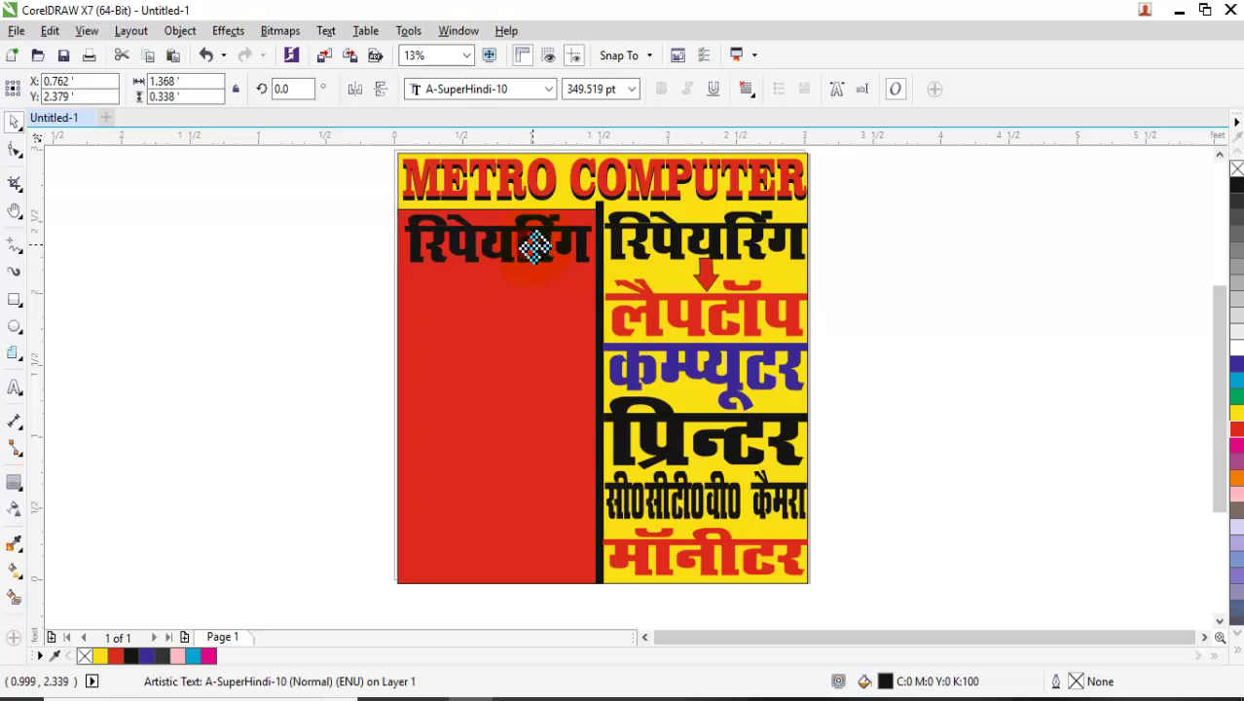
Colour the रिपेयरिंग text on the red panel white and widen it to about 1.435 feet
left_click(526, 247)
double_click(510, 243)
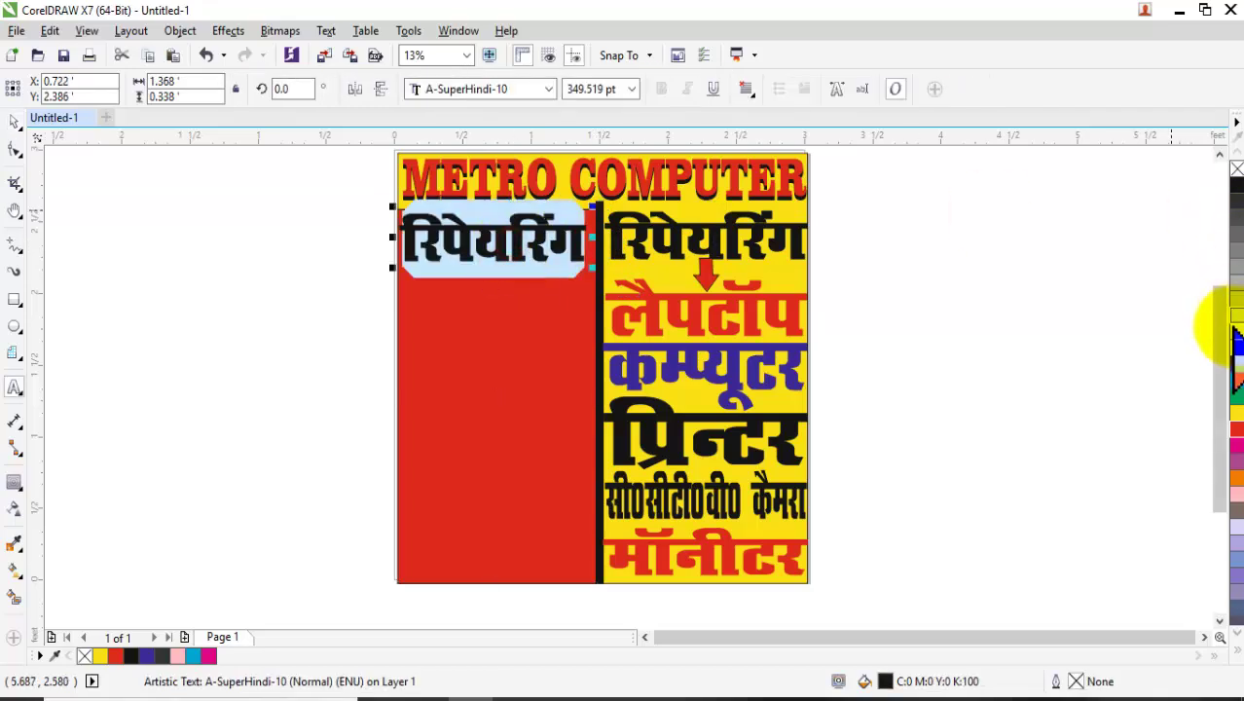
left_click(1236, 347)
left_click(14, 121)
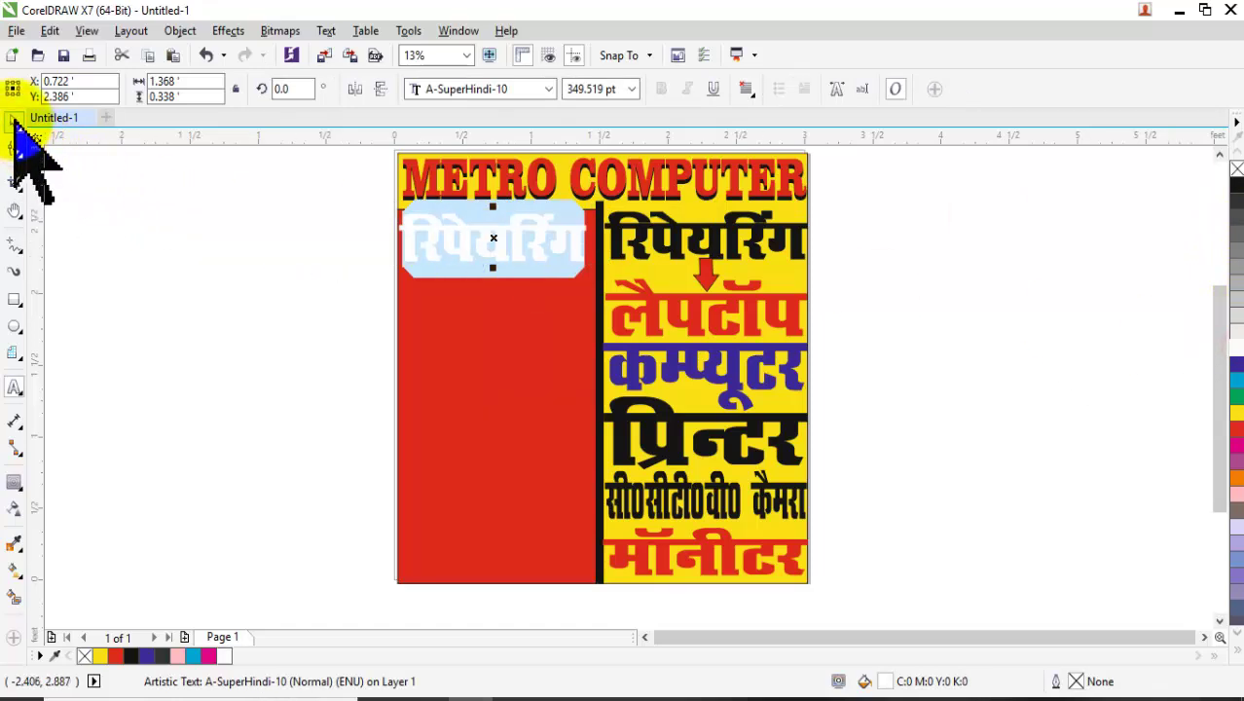
left_click(574, 246)
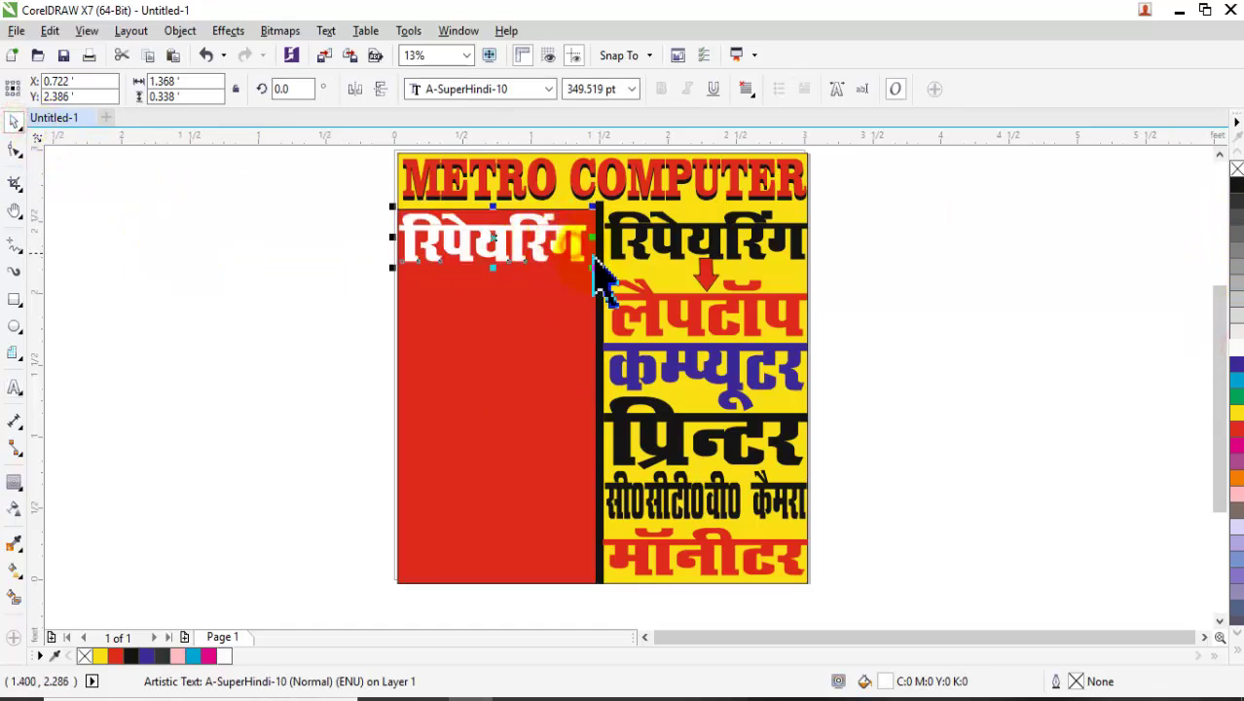
left_click_drag(584, 241, 556, 244)
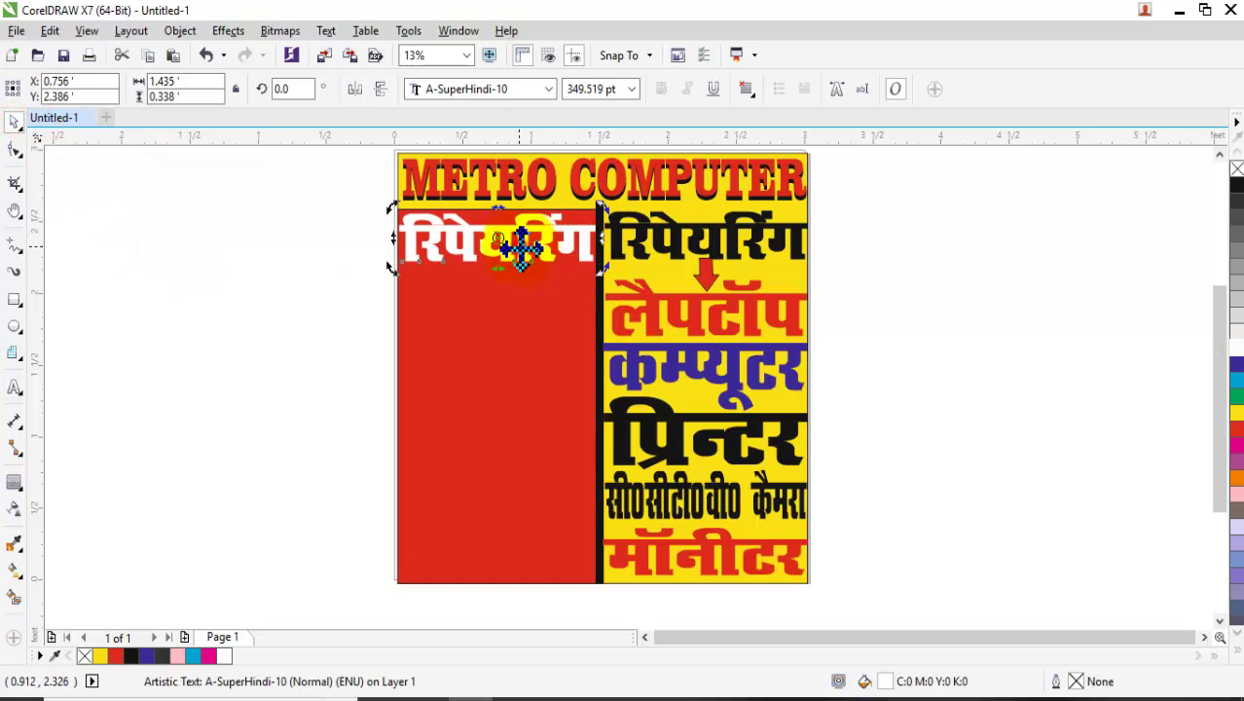
Replace the white रिपेयरिंग text with फोटो कापी and narrow it to about 1.435 feet to fit the red panel
double_click(519, 244)
type("फोटो कापी")
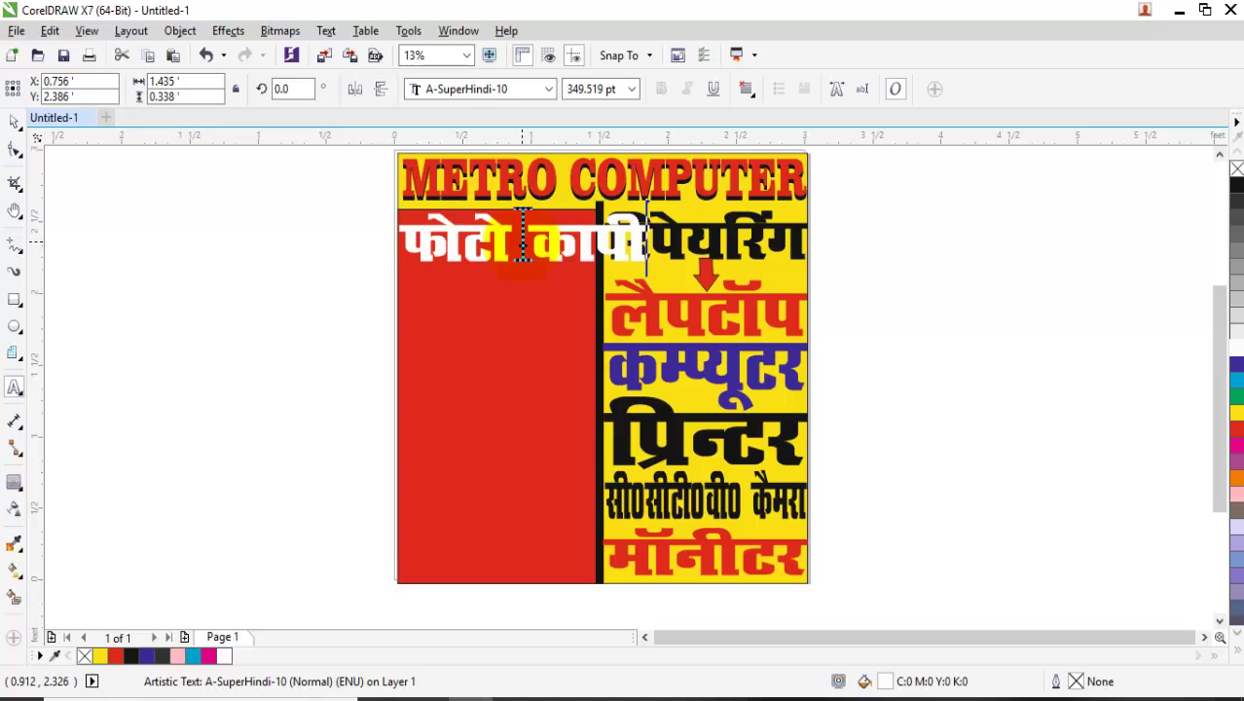
key("ctrl+space")
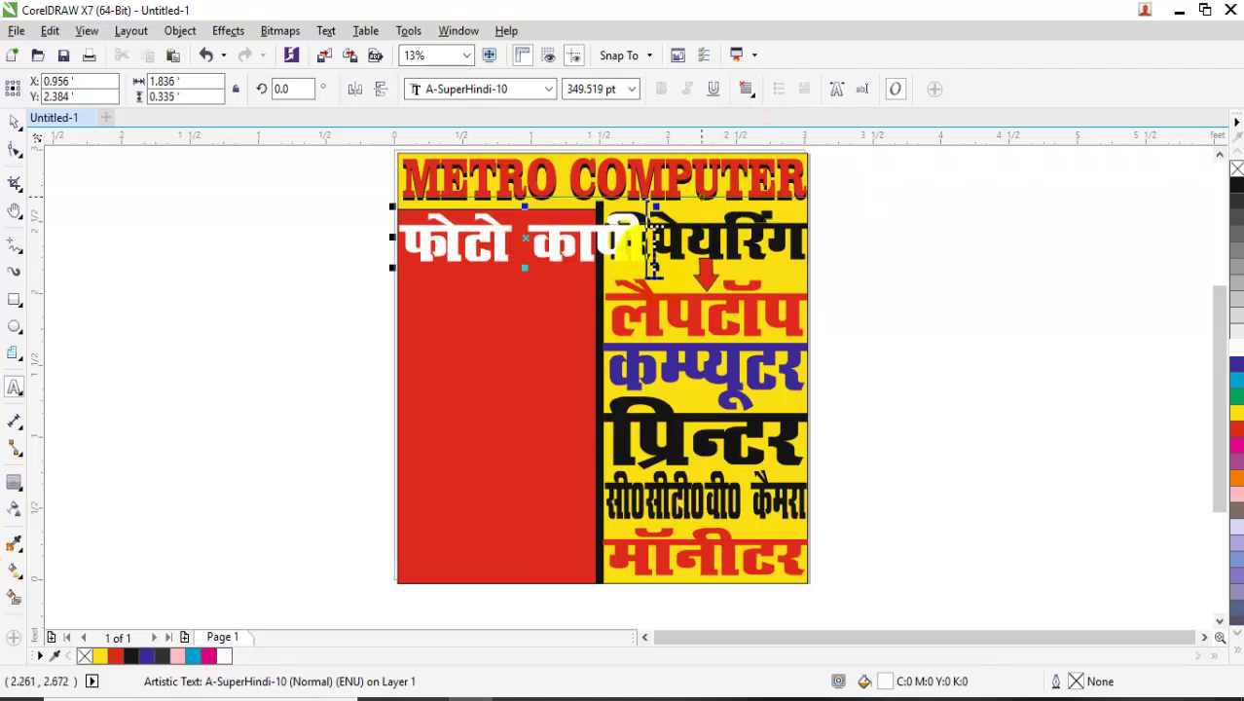
left_click_drag(660, 244, 594, 248)
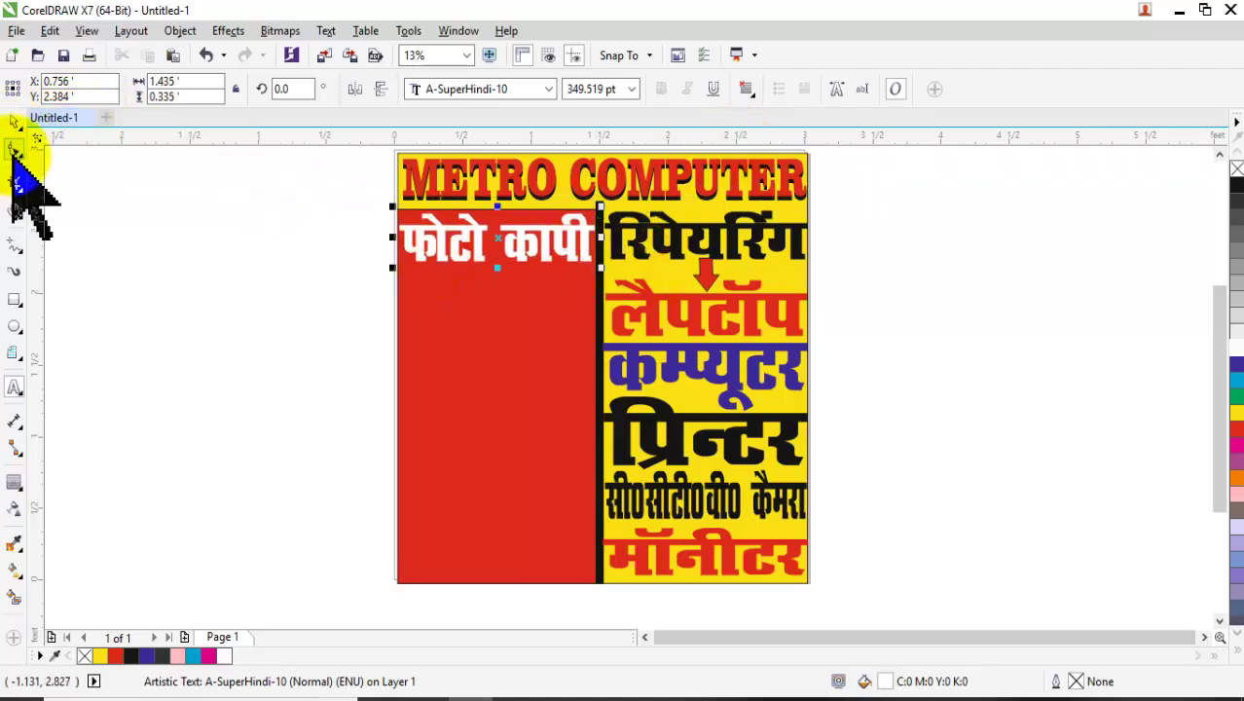
left_click(506, 243)
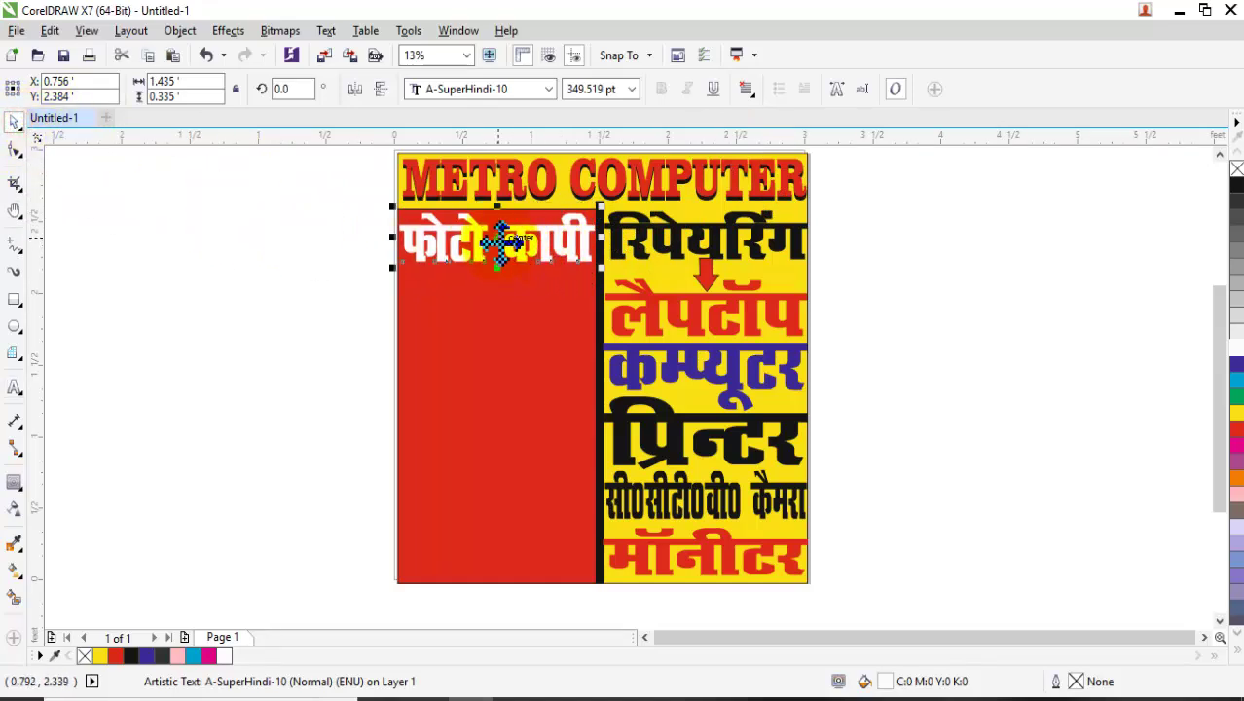
Duplicate the white फोटो कापी line six times down the red panel, filling it to the bottom with evenly stacked lines
left_click_drag(497, 238, 495, 292)
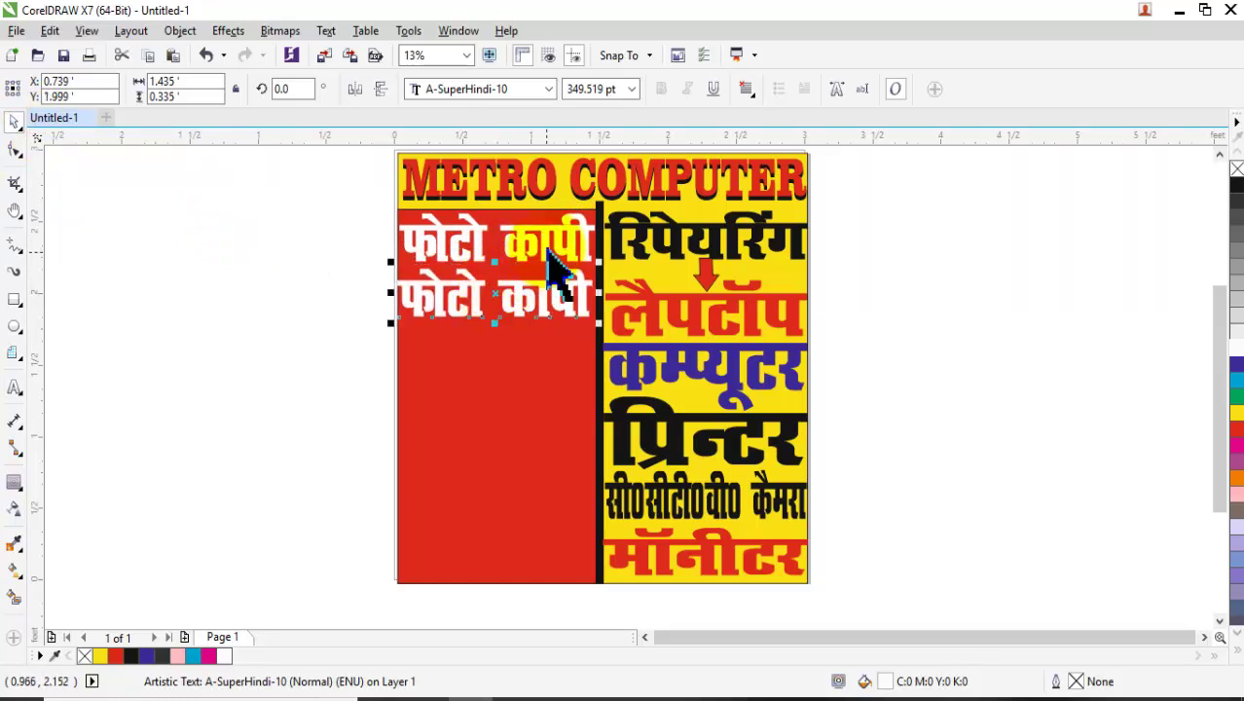
left_click(510, 248)
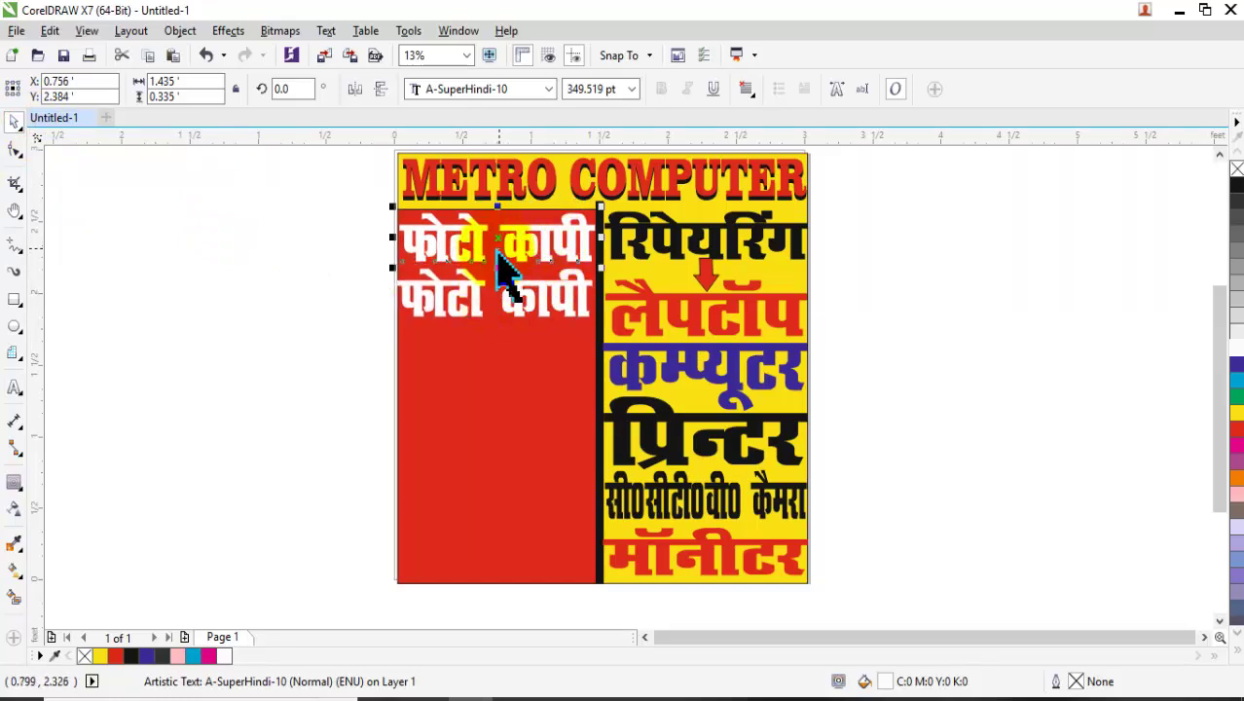
left_click_drag(494, 242, 493, 355)
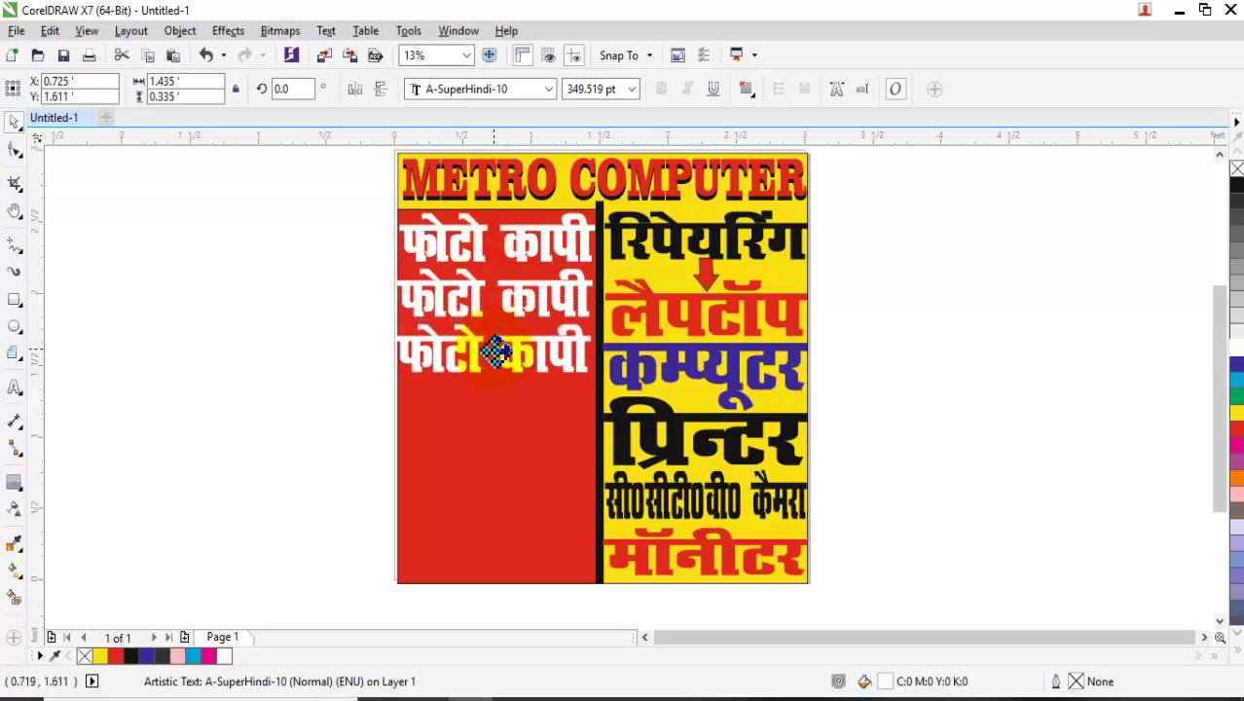
left_click_drag(514, 244, 514, 410)
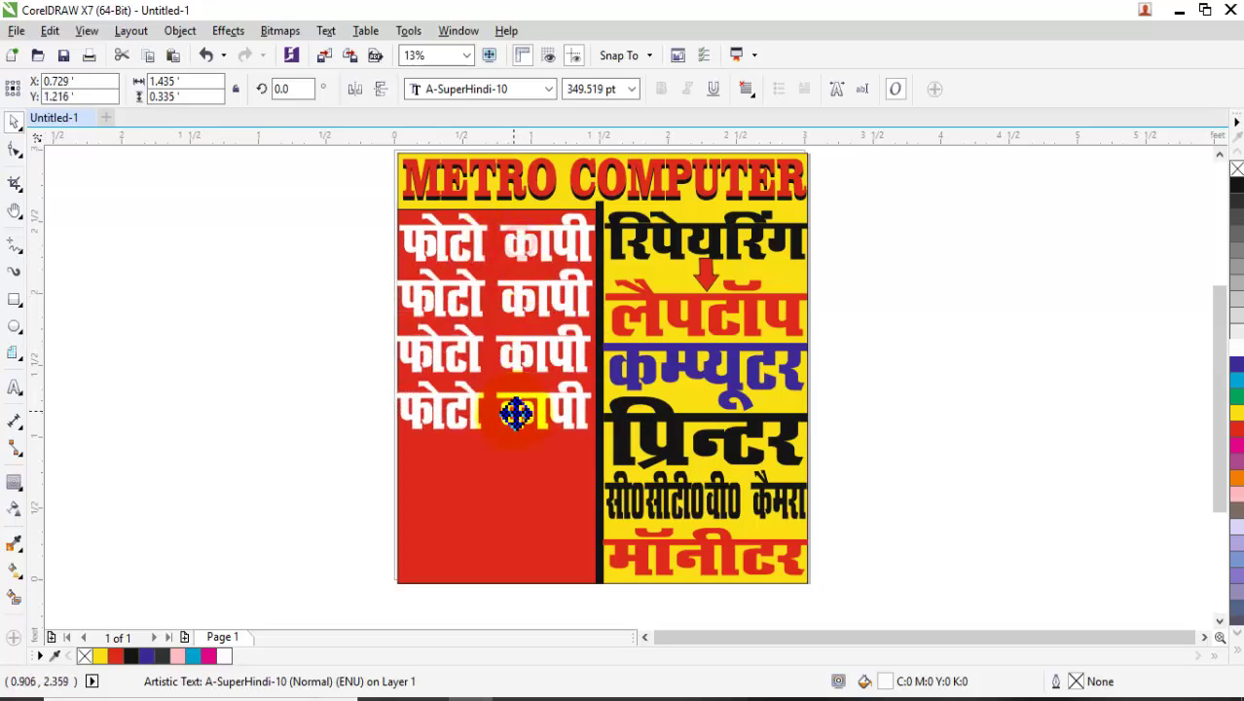
left_click(521, 354)
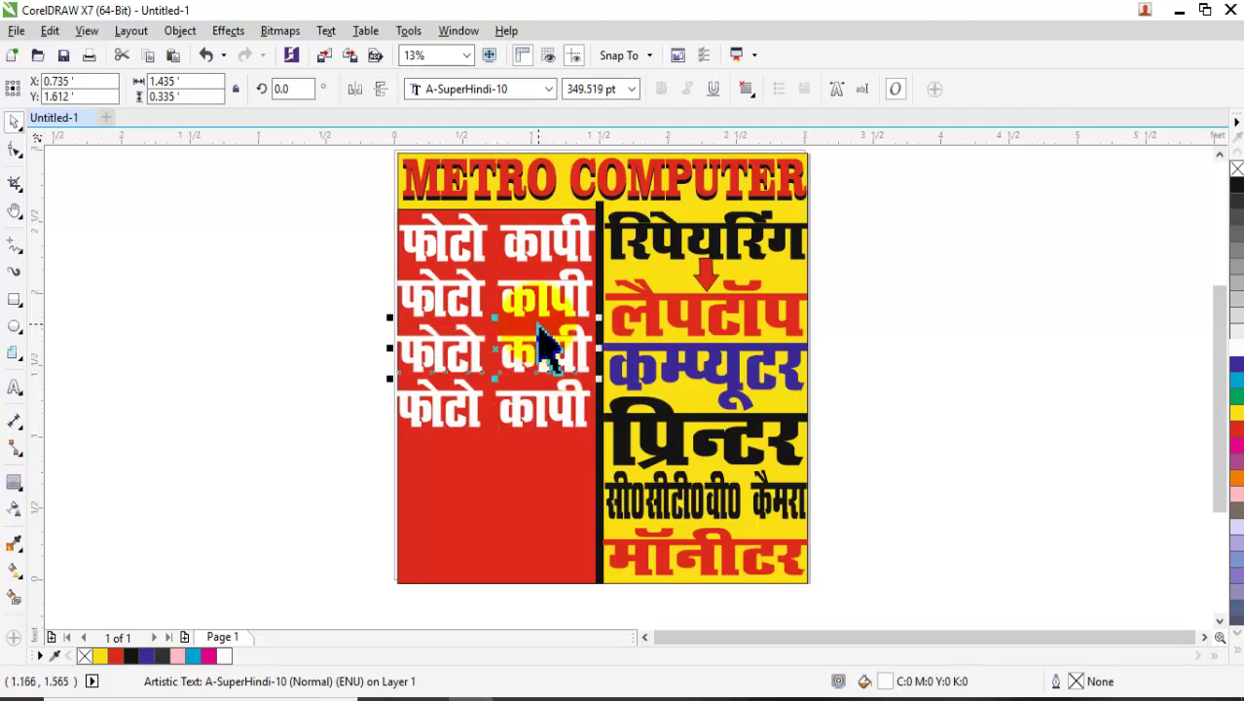
left_click(524, 406)
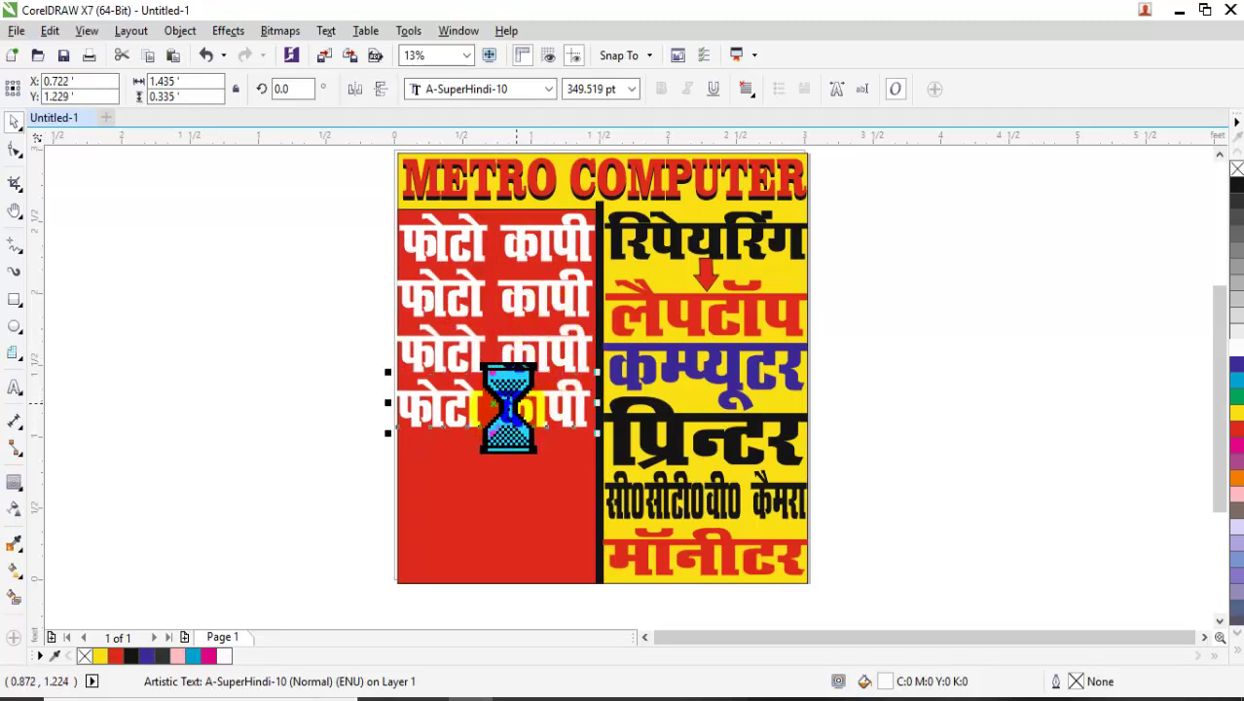
left_click_drag(499, 410, 499, 505)
left_click(500, 419)
left_click_drag(494, 403, 495, 556)
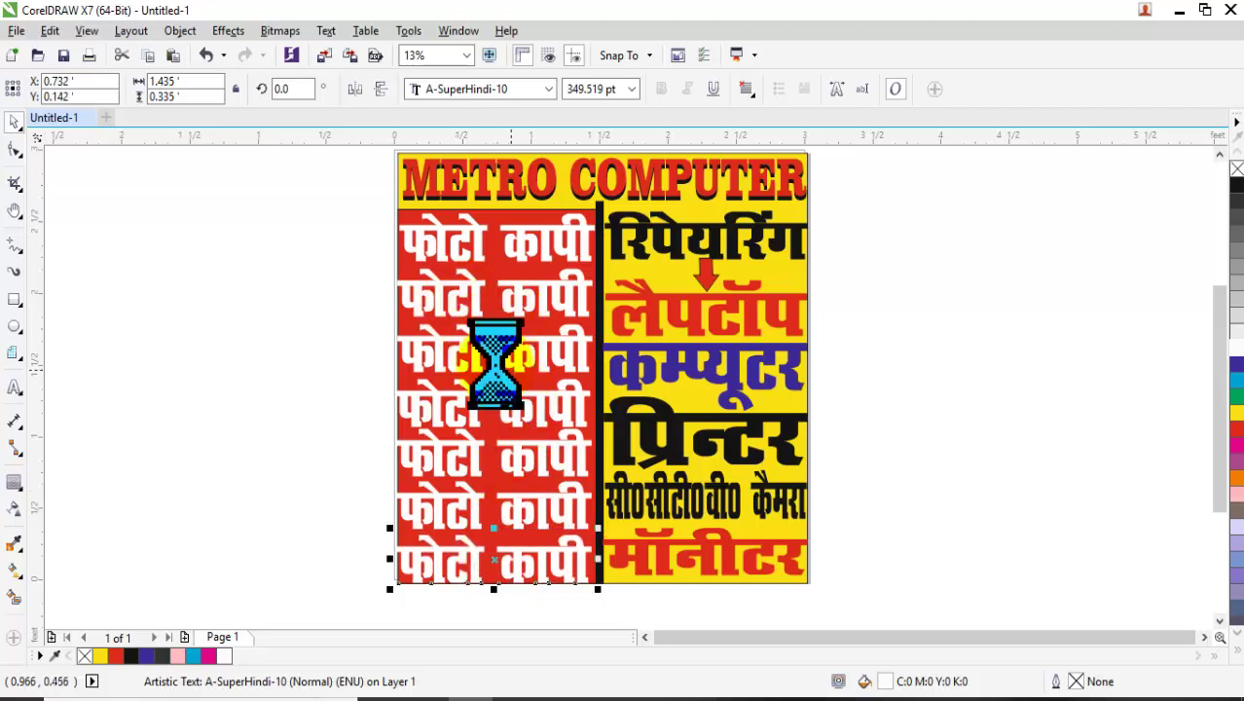
Replace the second फोटो कापी line on the red panel with प्रिन्ट आउट
left_click(463, 294)
triple_click(464, 292)
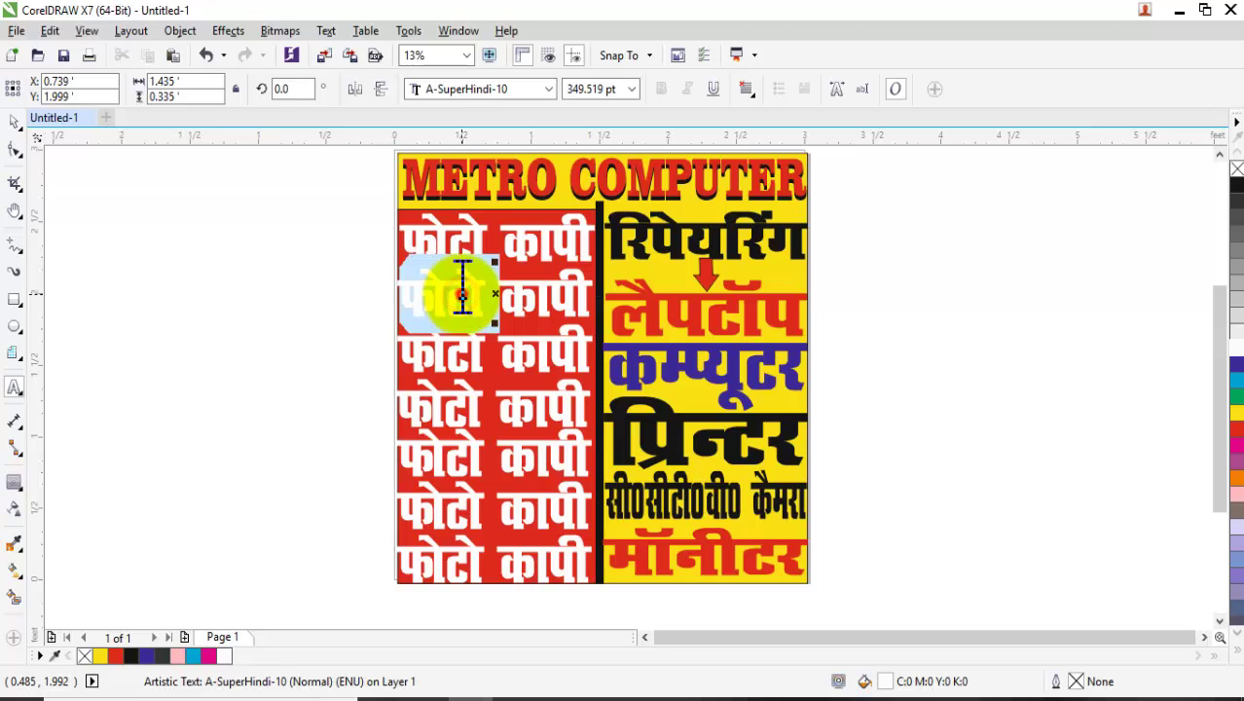
type("f")
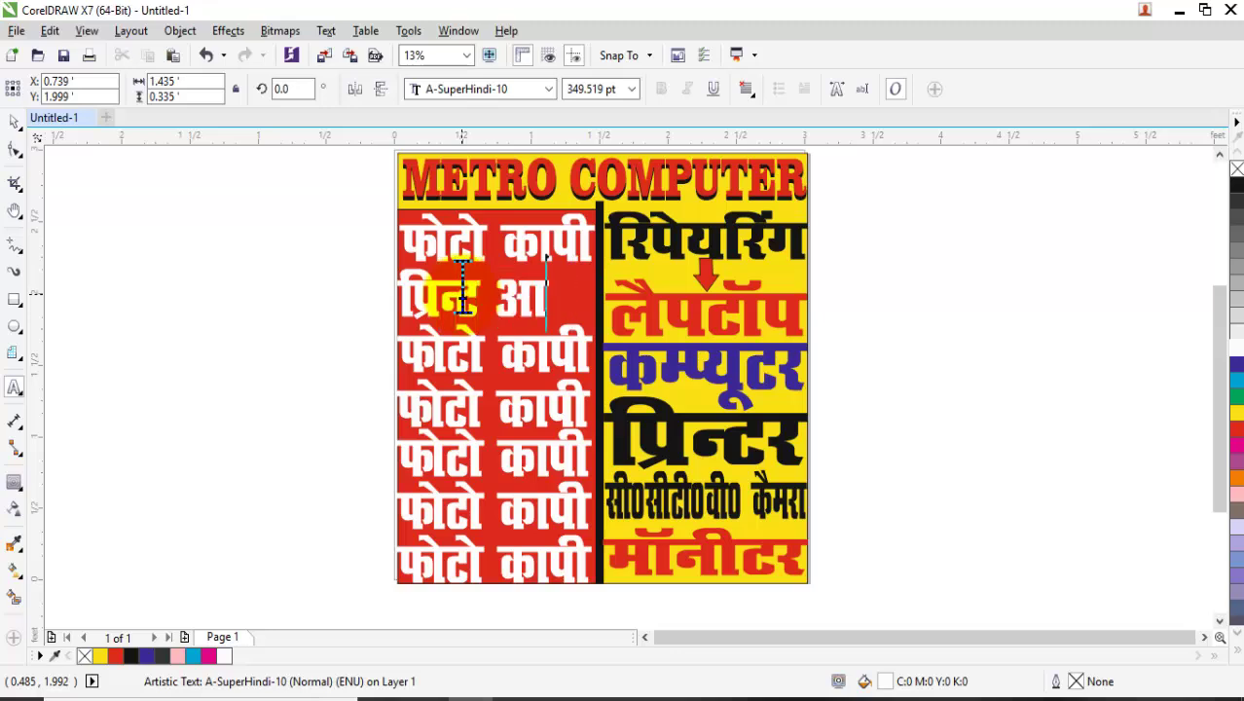
type("V")
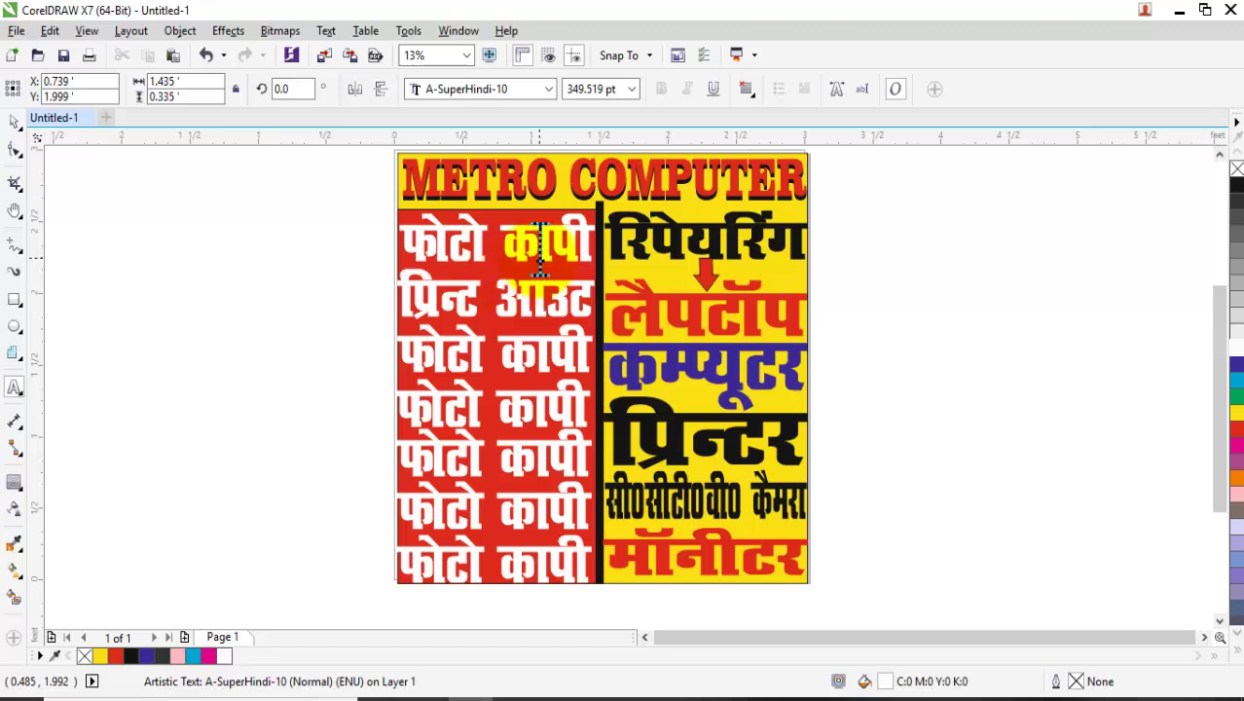
left_click(14, 120)
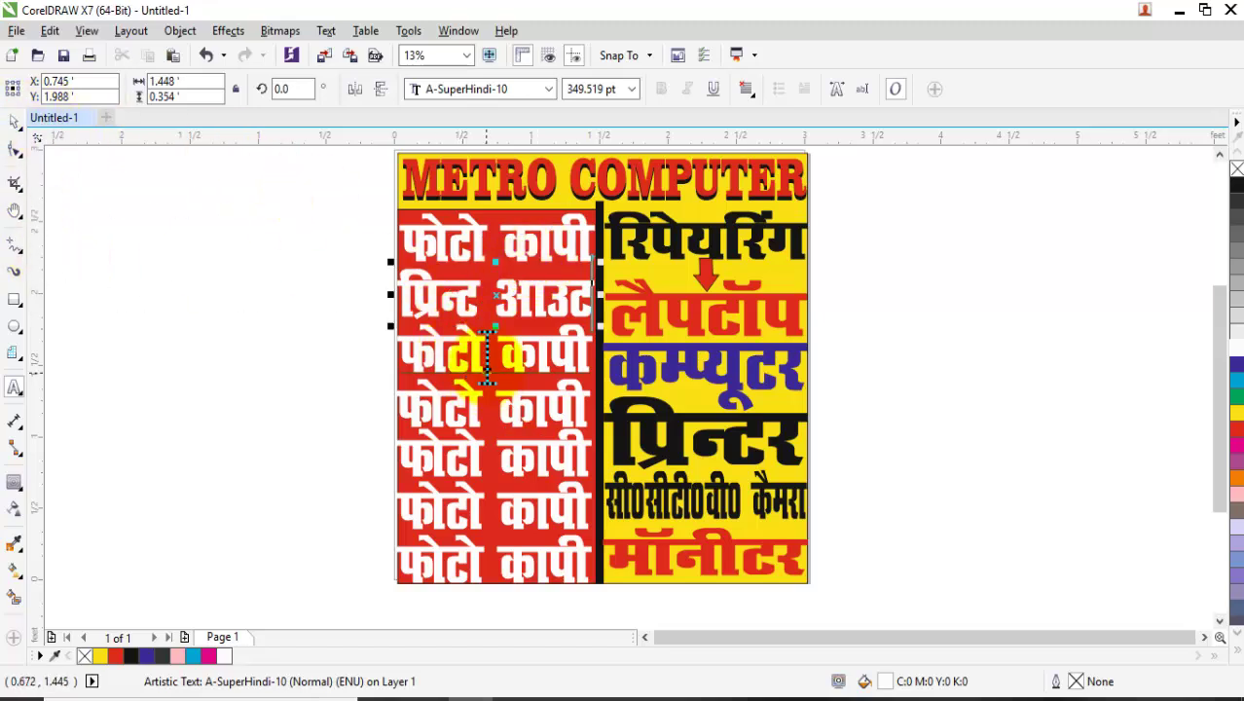
Replace the third line on the red panel with बुक बाईन्डिंग and narrow it to about 1.452 feet
triple_click(457, 348)
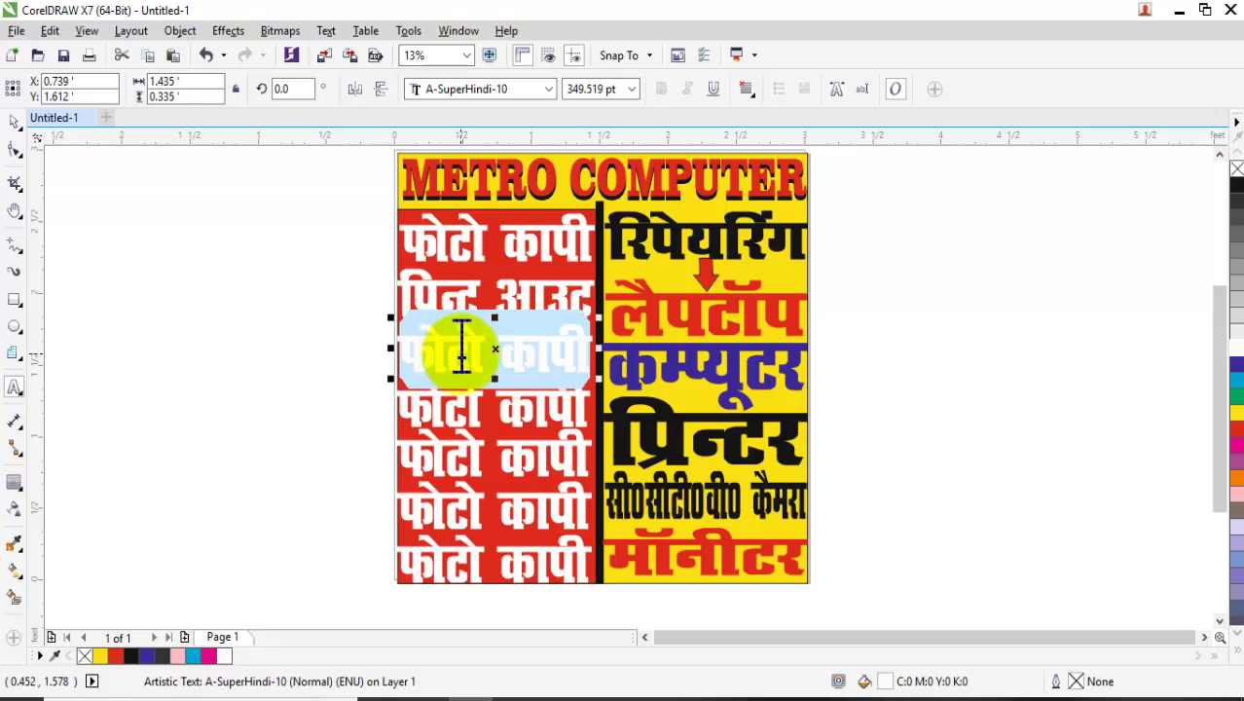
type("c")
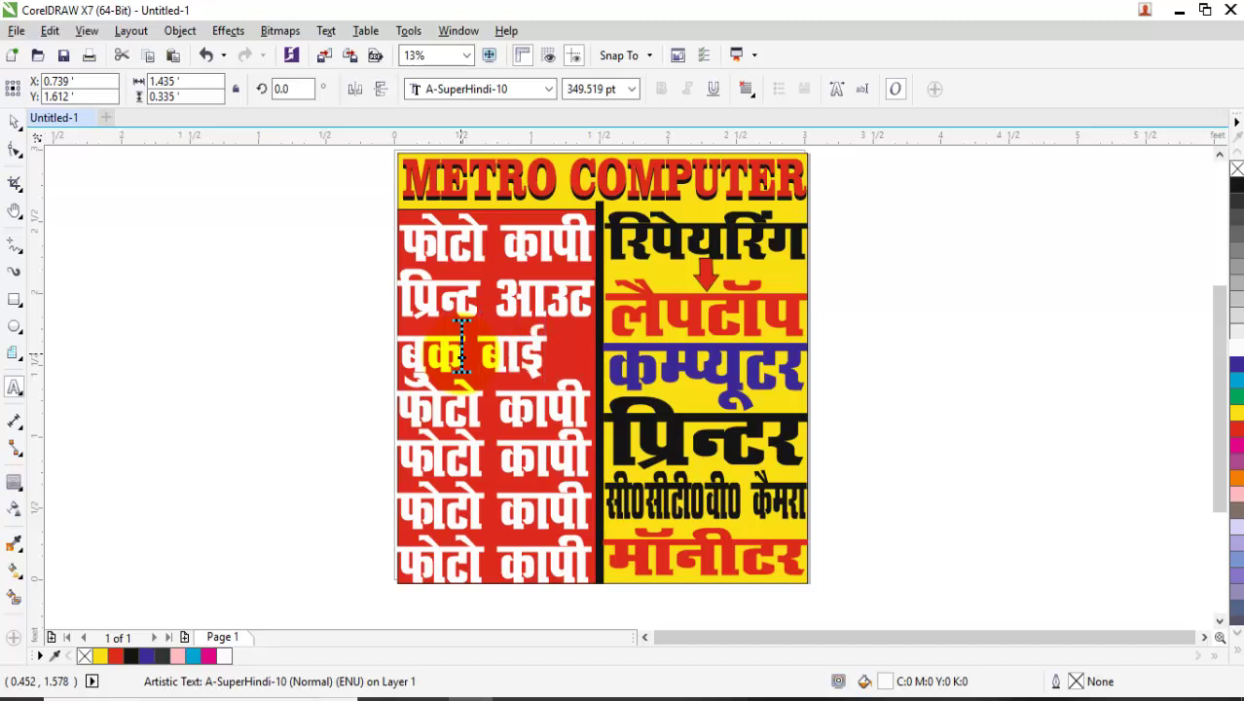
type("qd ckbZfUMax")
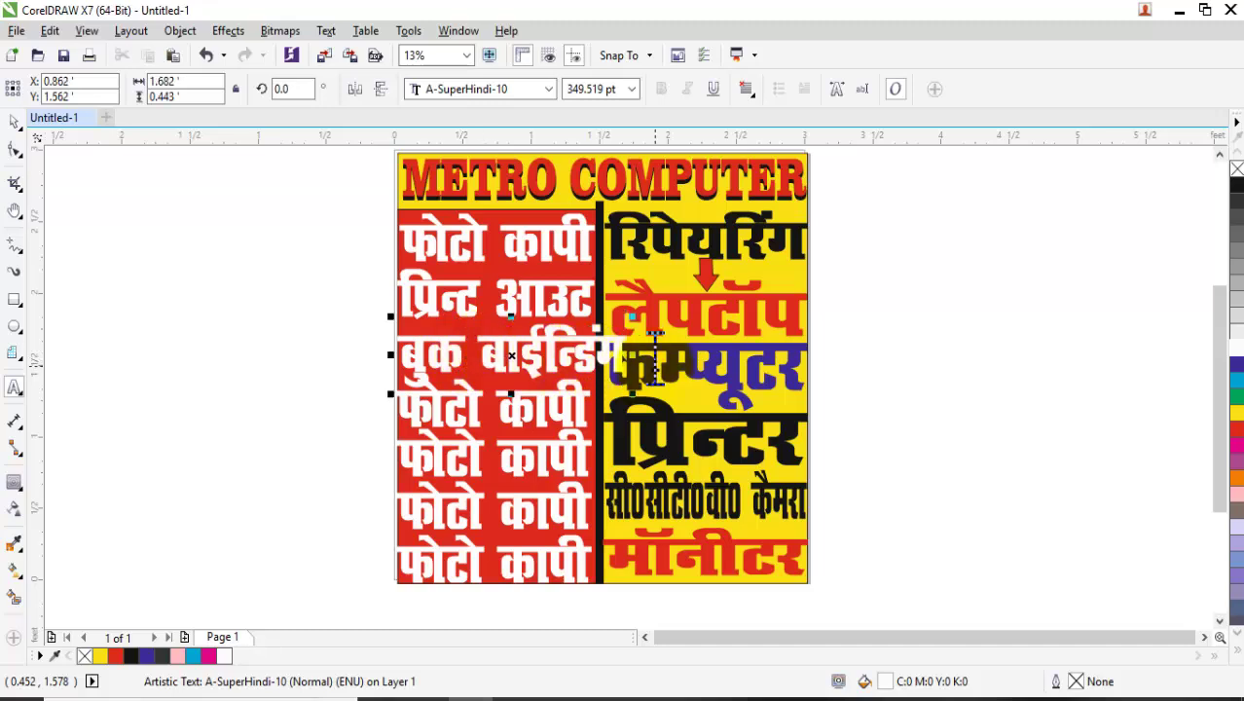
left_click_drag(630, 356, 595, 356)
left_click(13, 121)
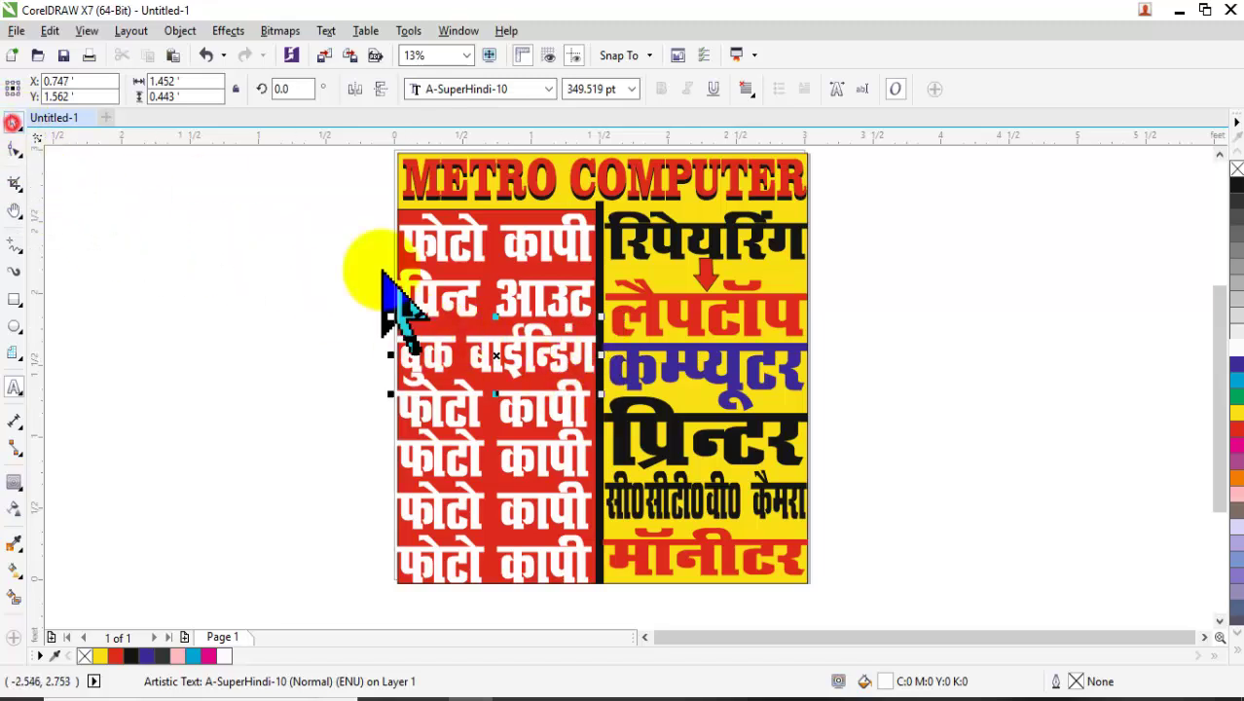
Replace the fourth line on the red panel with कलर प्रिन्ट
left_click(541, 407)
double_click(541, 413)
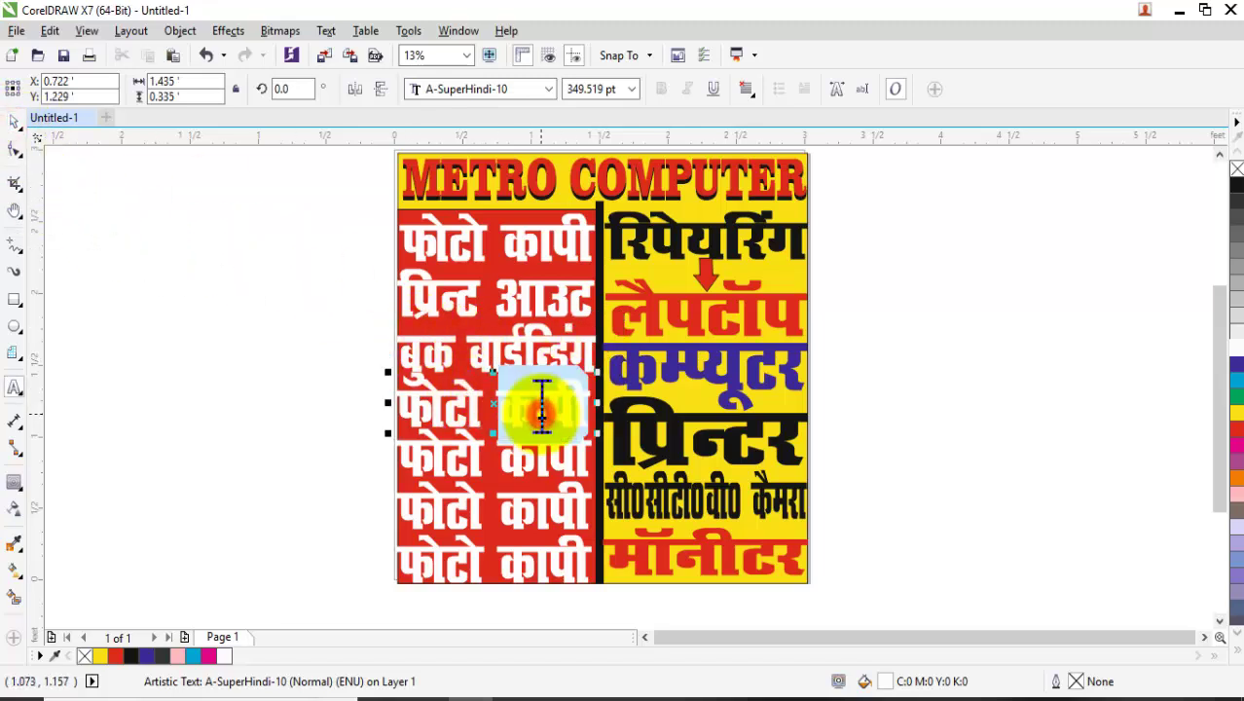
triple_click(541, 414)
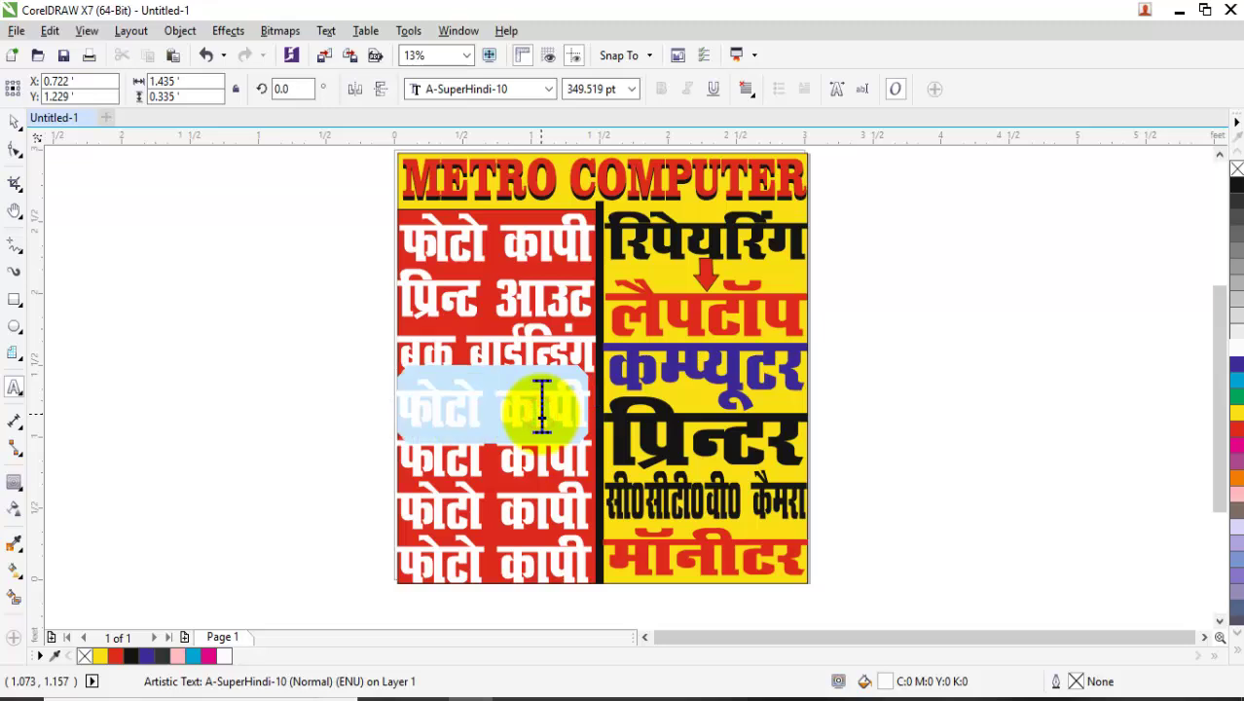
type("कलरी")
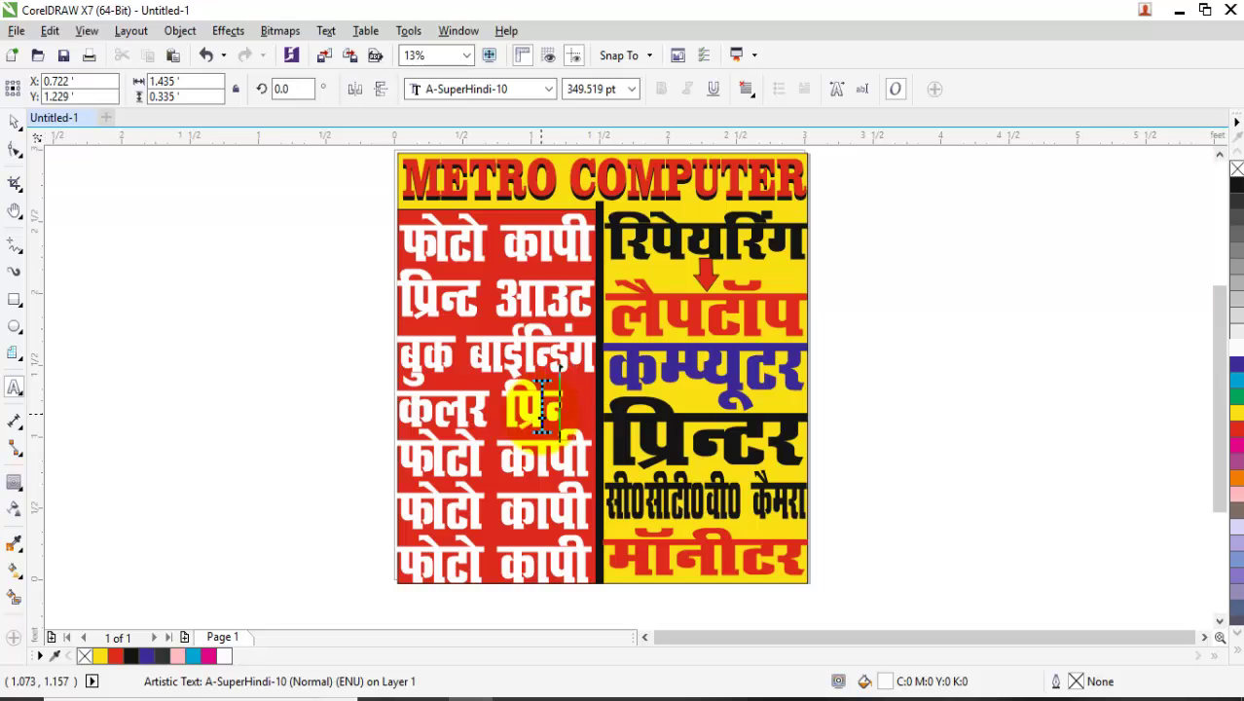
type("ट")
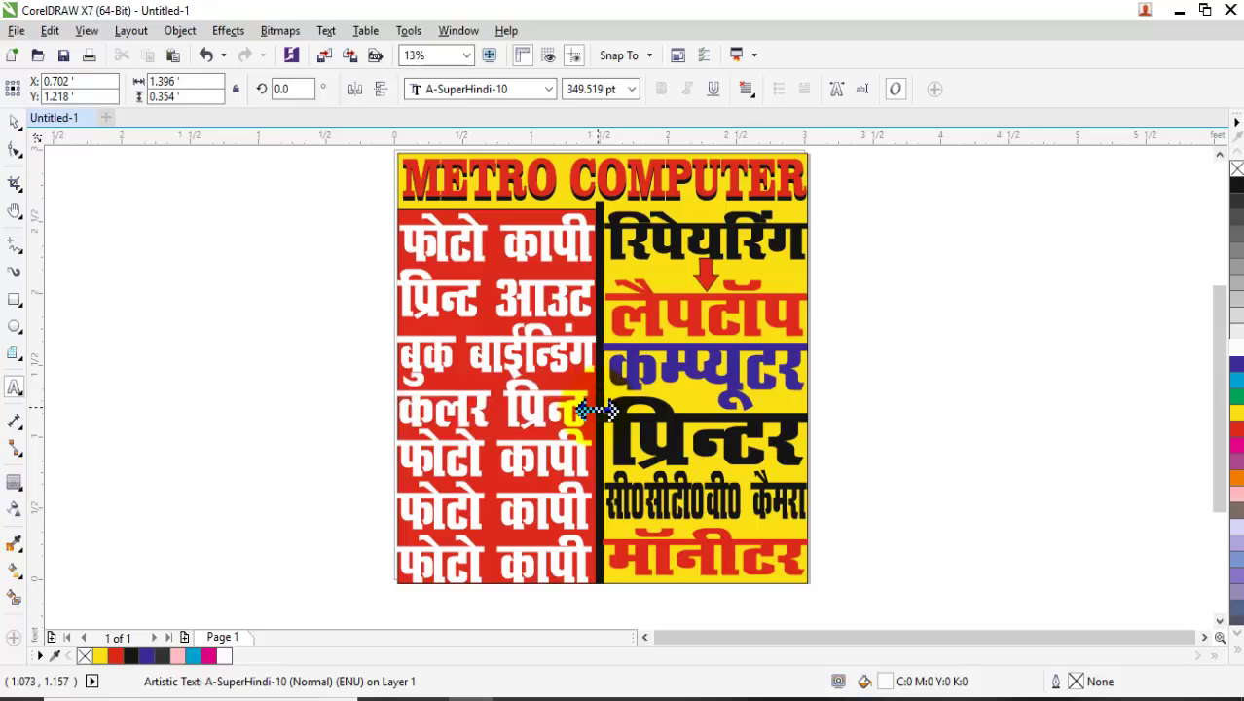
Replace the fifth line on the red panel with अर्जेन्ट फोटो and narrow it to about 1.424 feet
triple_click(443, 453)
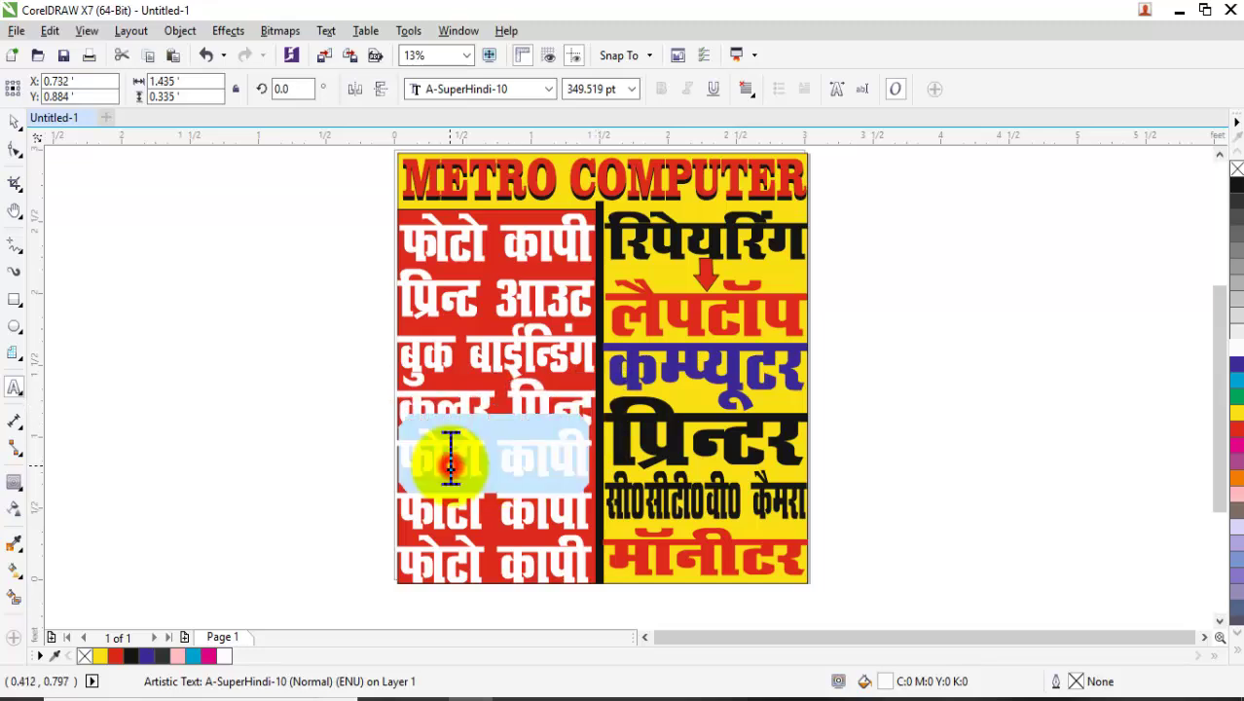
type("अज")
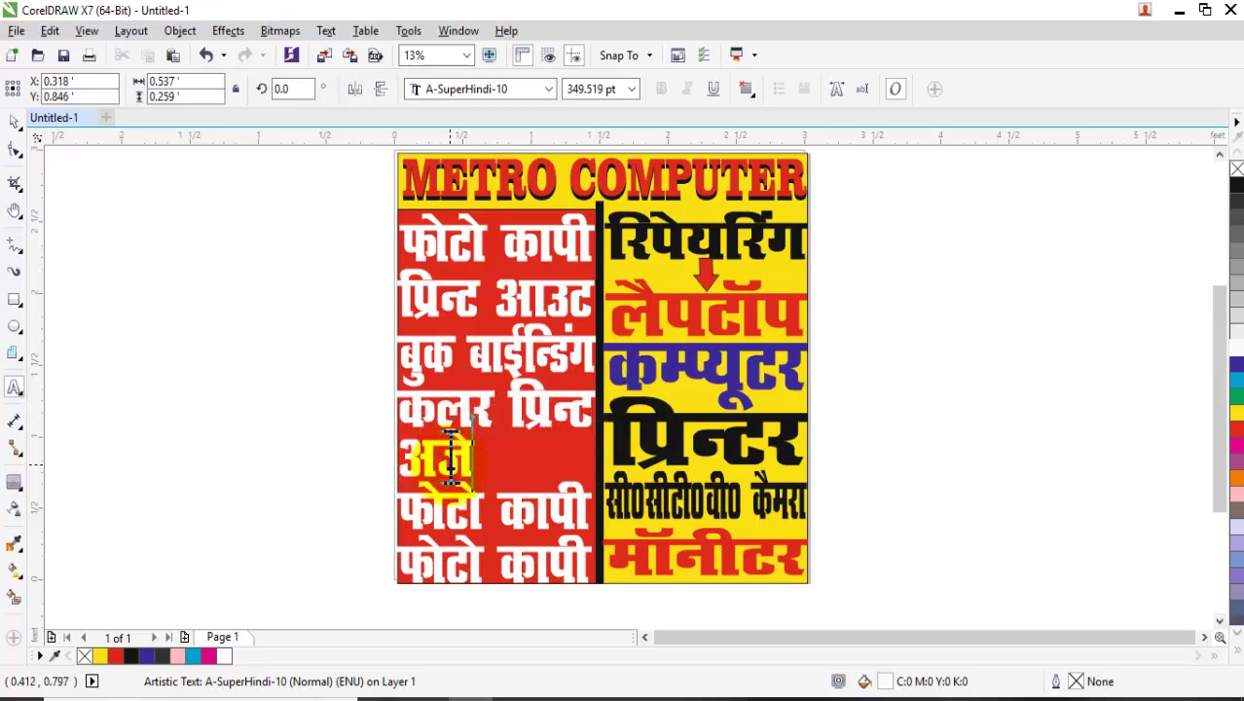
type("न्ट")
type(" फा")
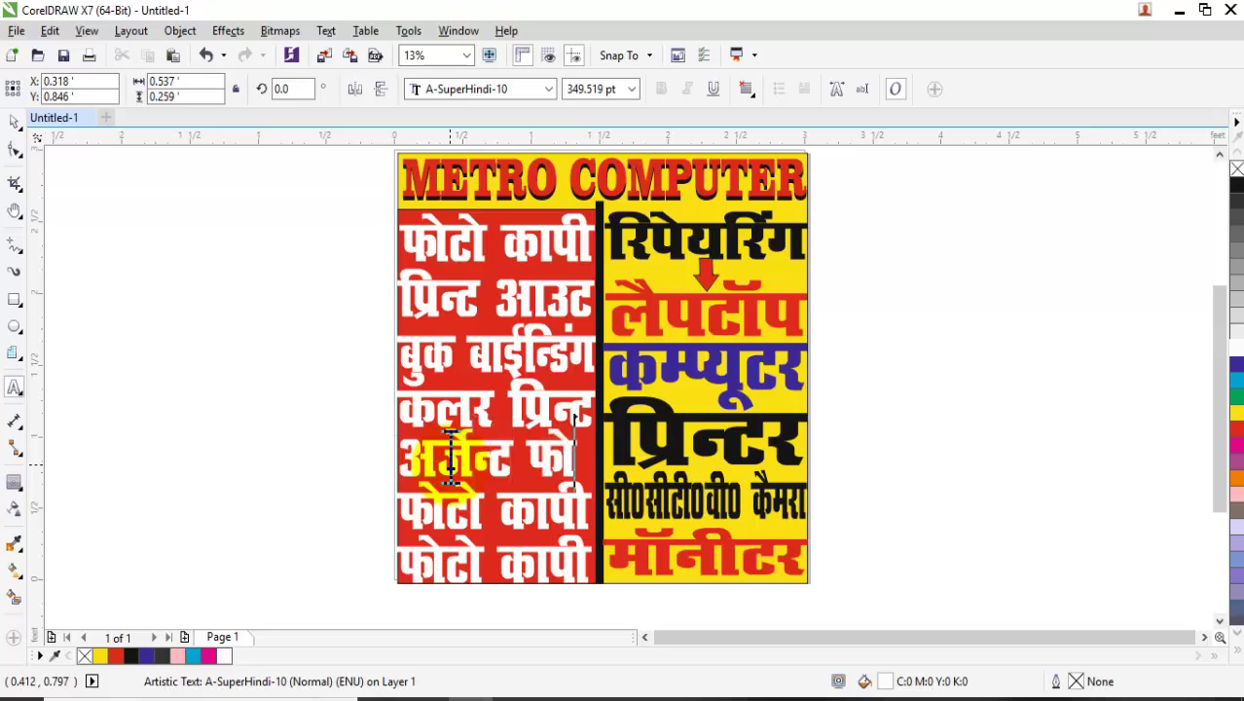
type("टो")
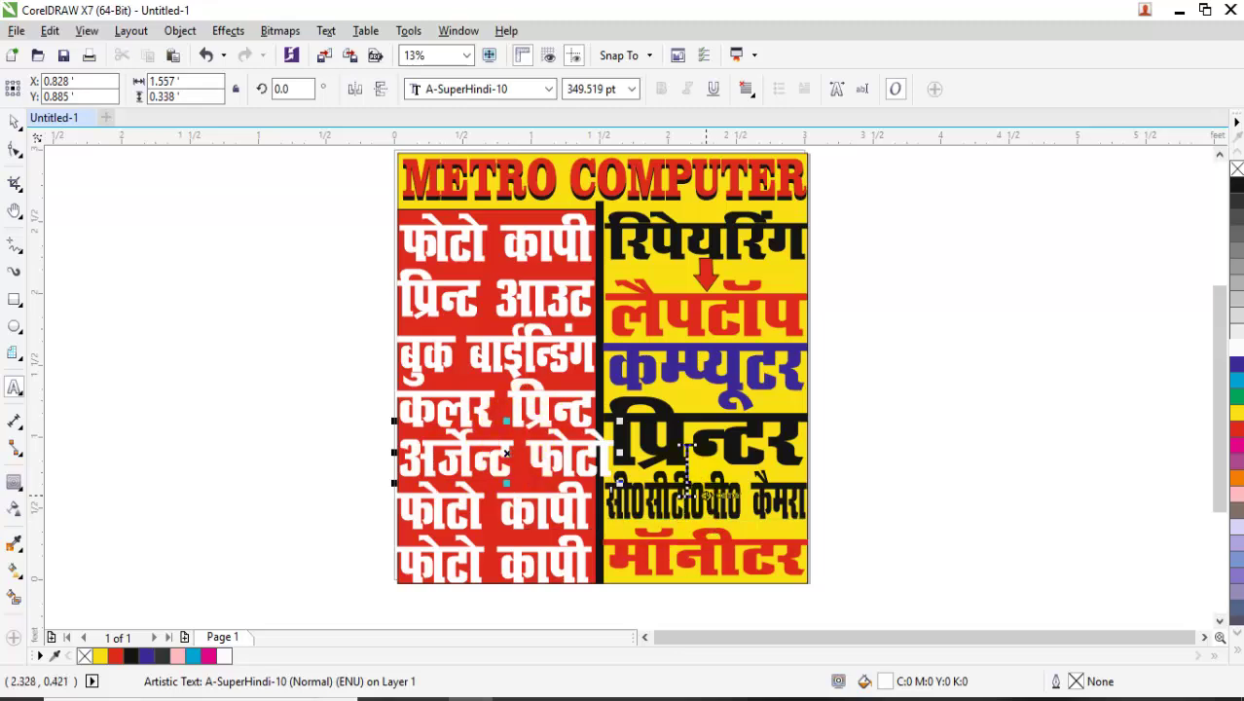
left_click_drag(621, 452, 604, 458)
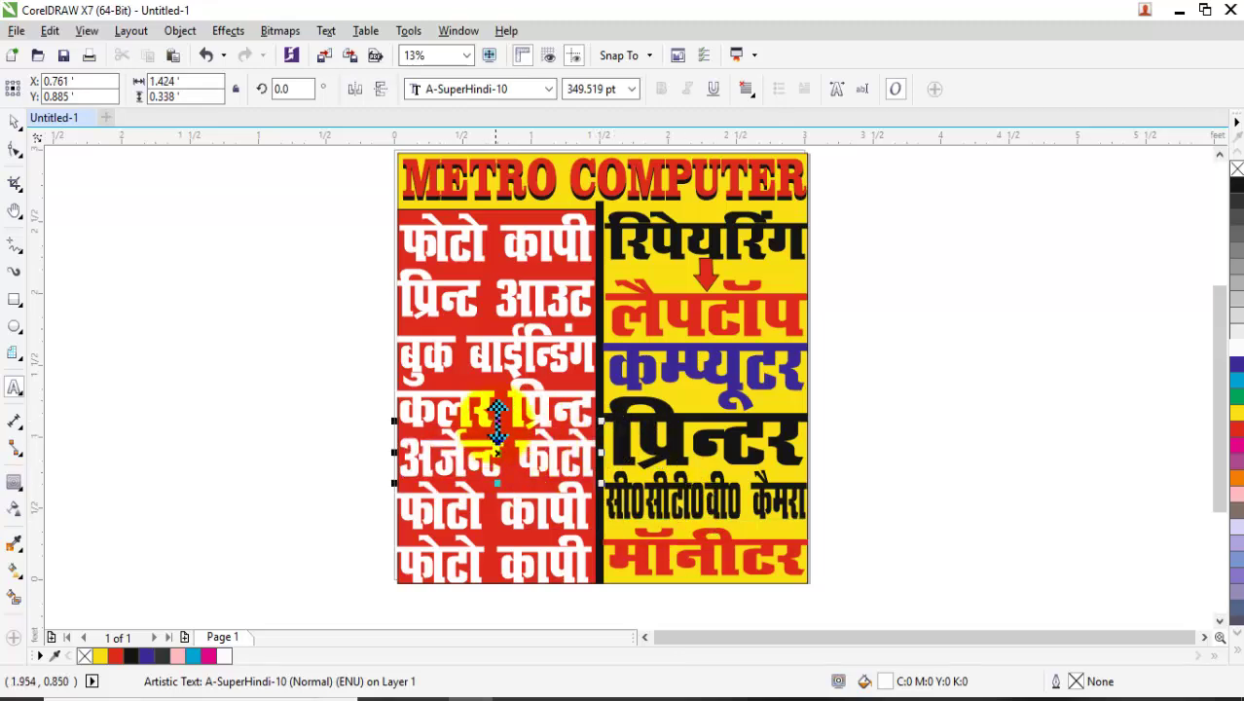
left_click_drag(497, 428, 498, 430)
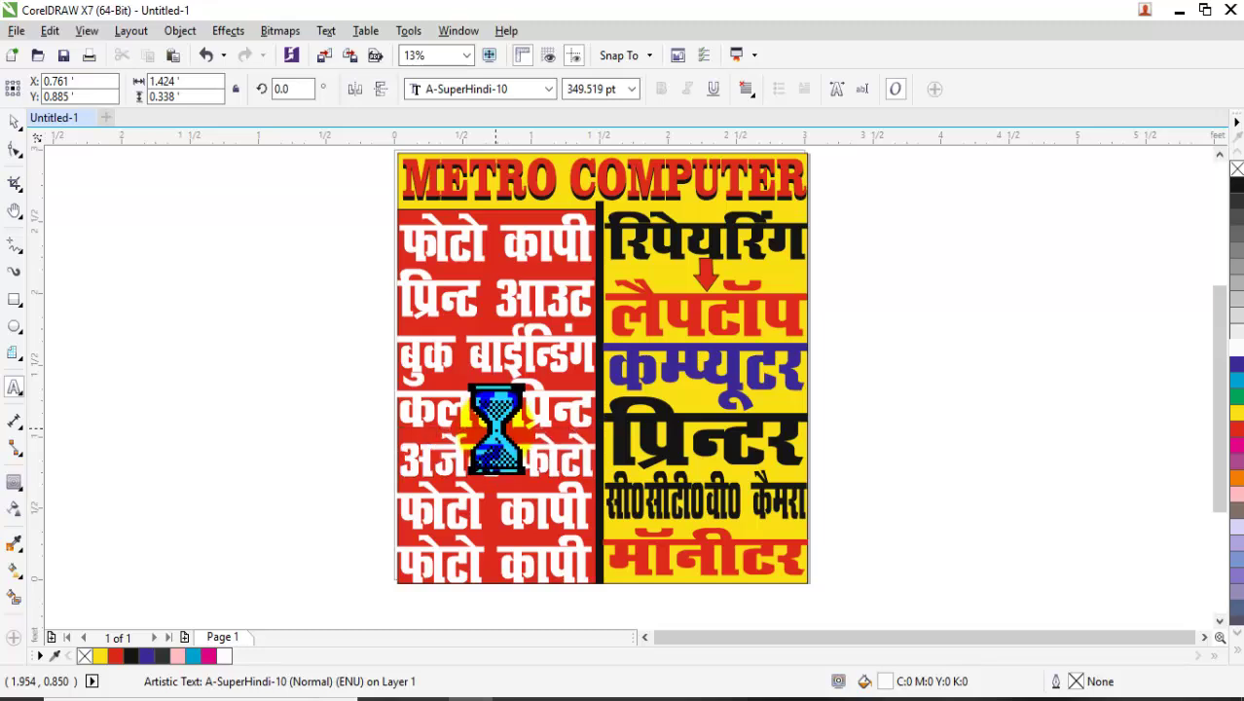
Replace the sixth line on the red panel with स्पाईरल बाईन्डिंग and narrow it to the panel's width
left_click(462, 518)
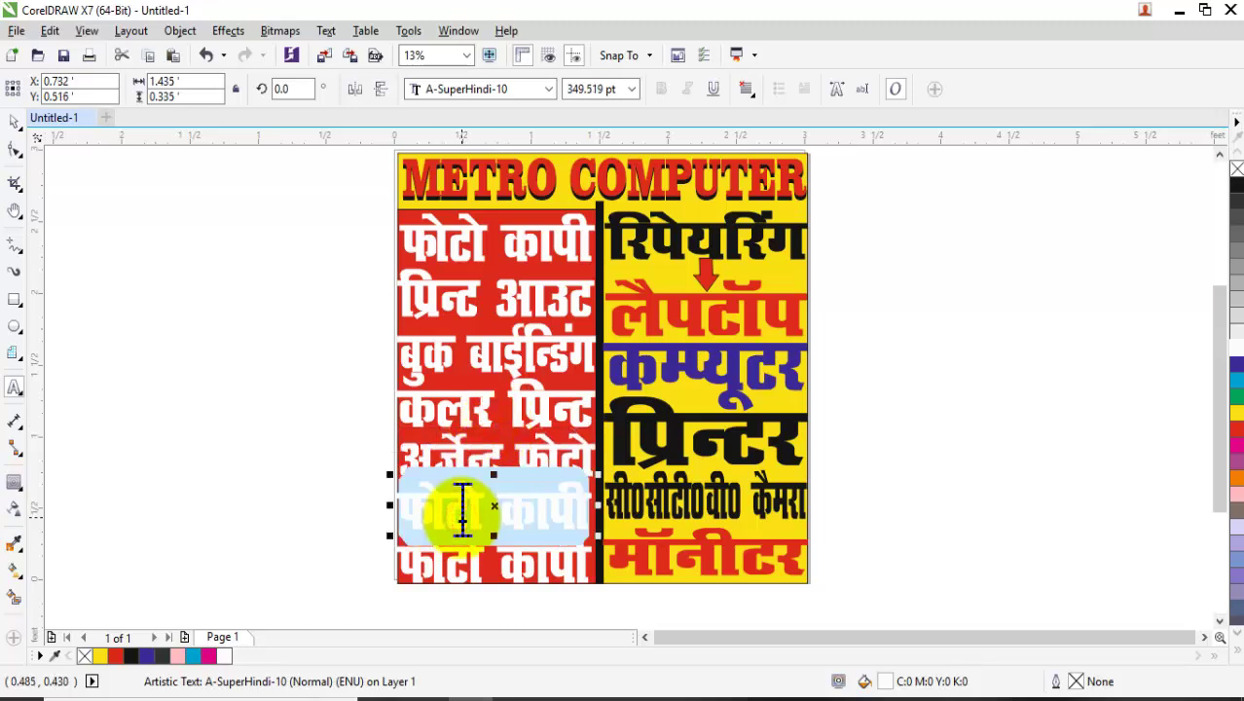
type("स्पा")
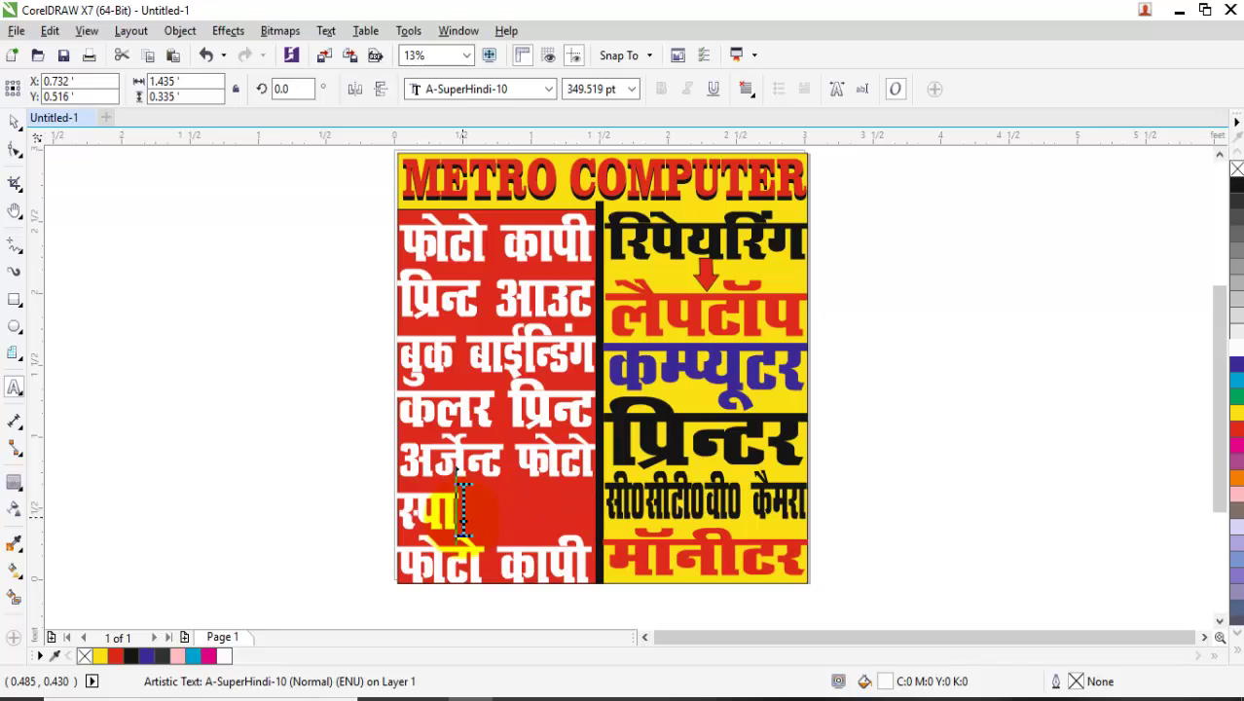
type("इरल")
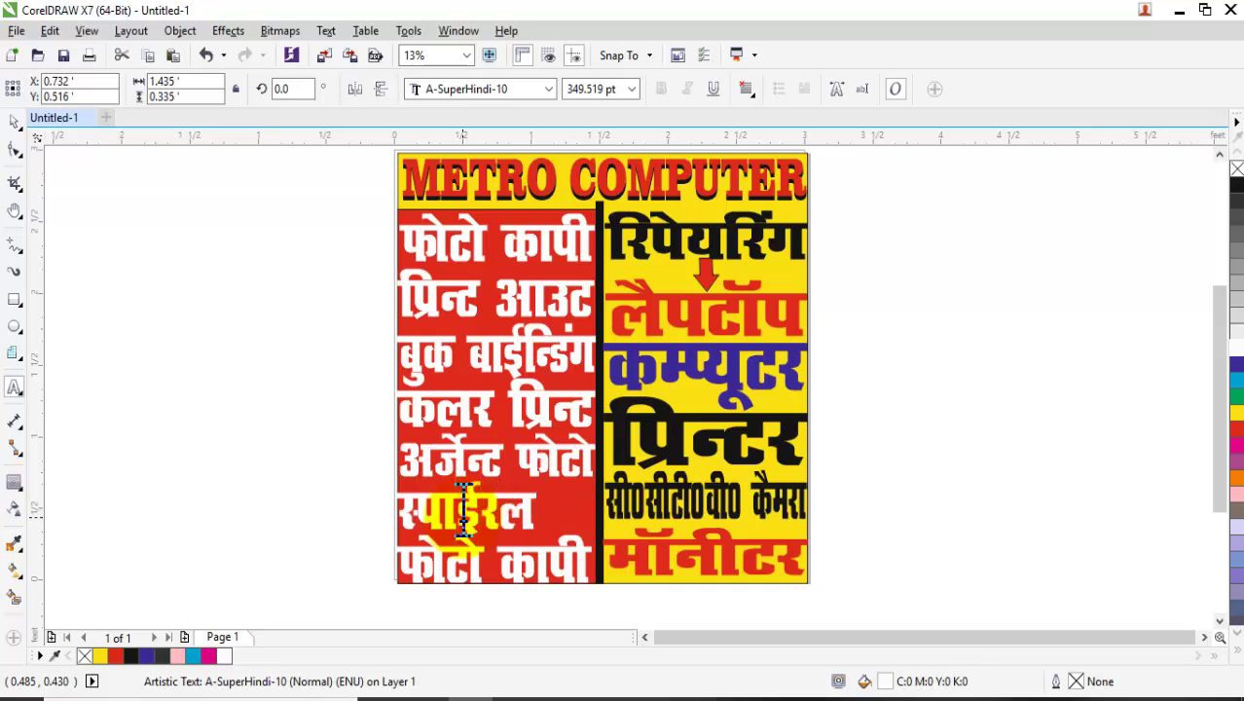
type(" बउ")
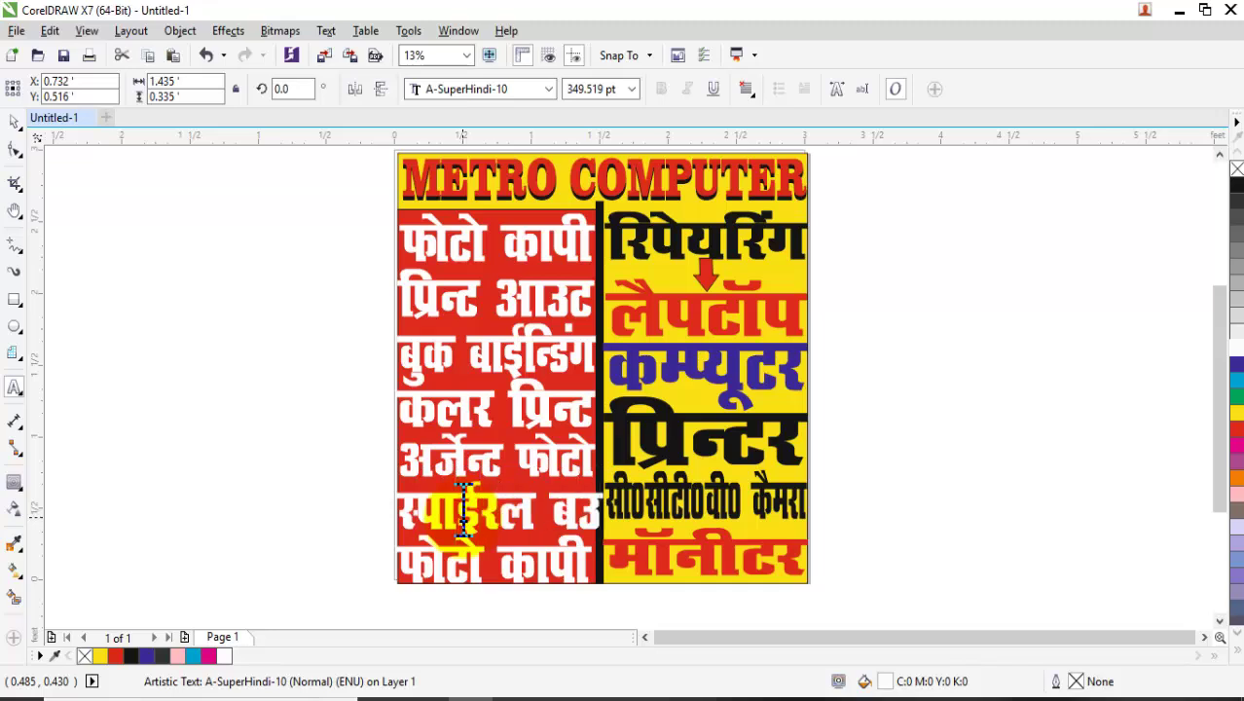
type("इ")
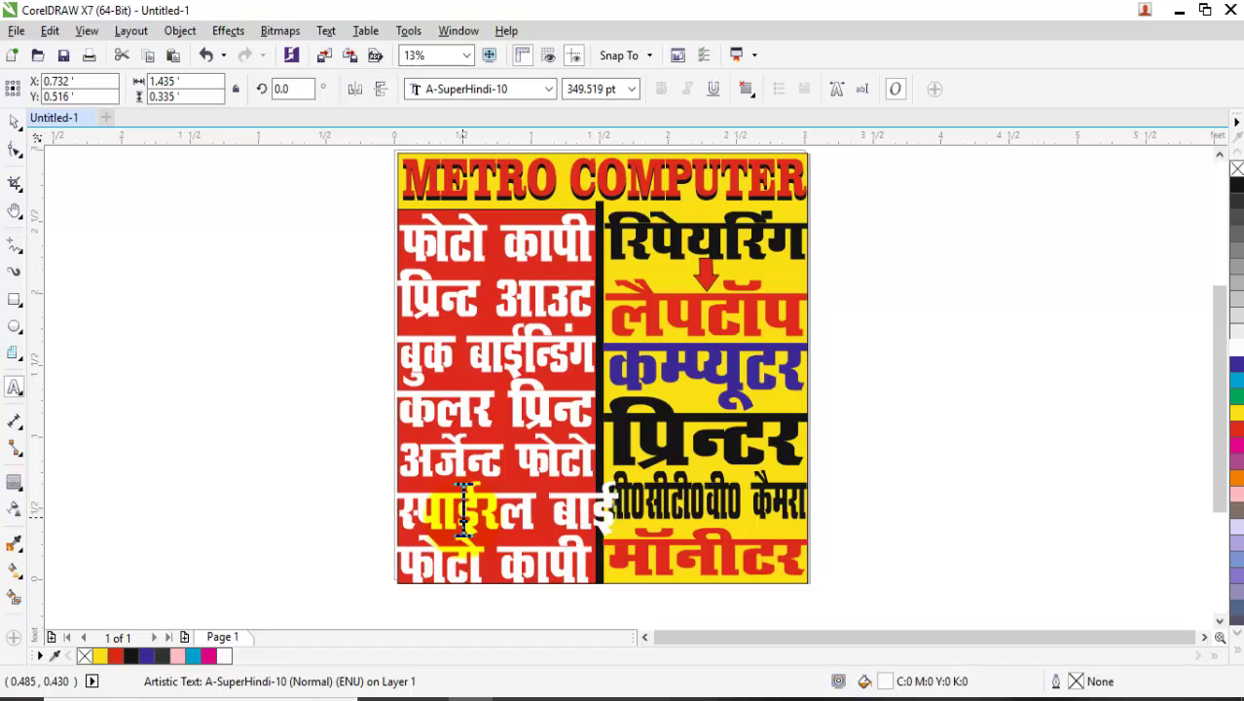
type("ंिडंग")
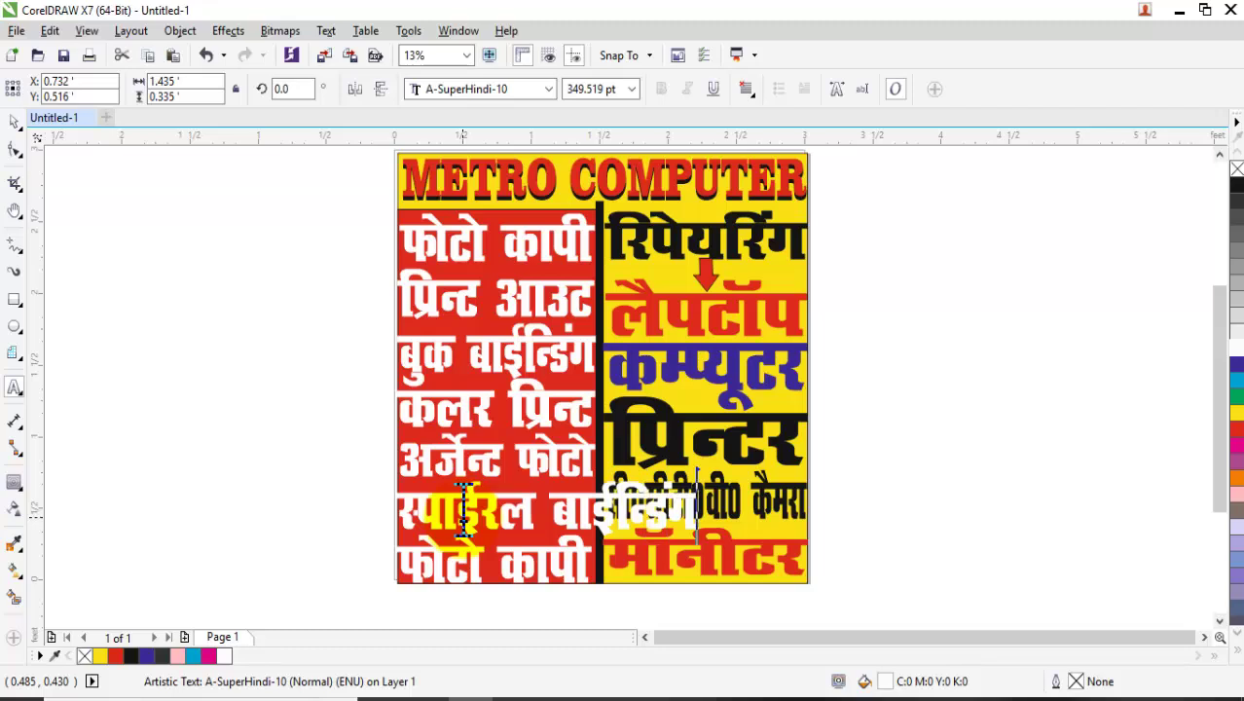
left_click_drag(703, 508, 601, 521)
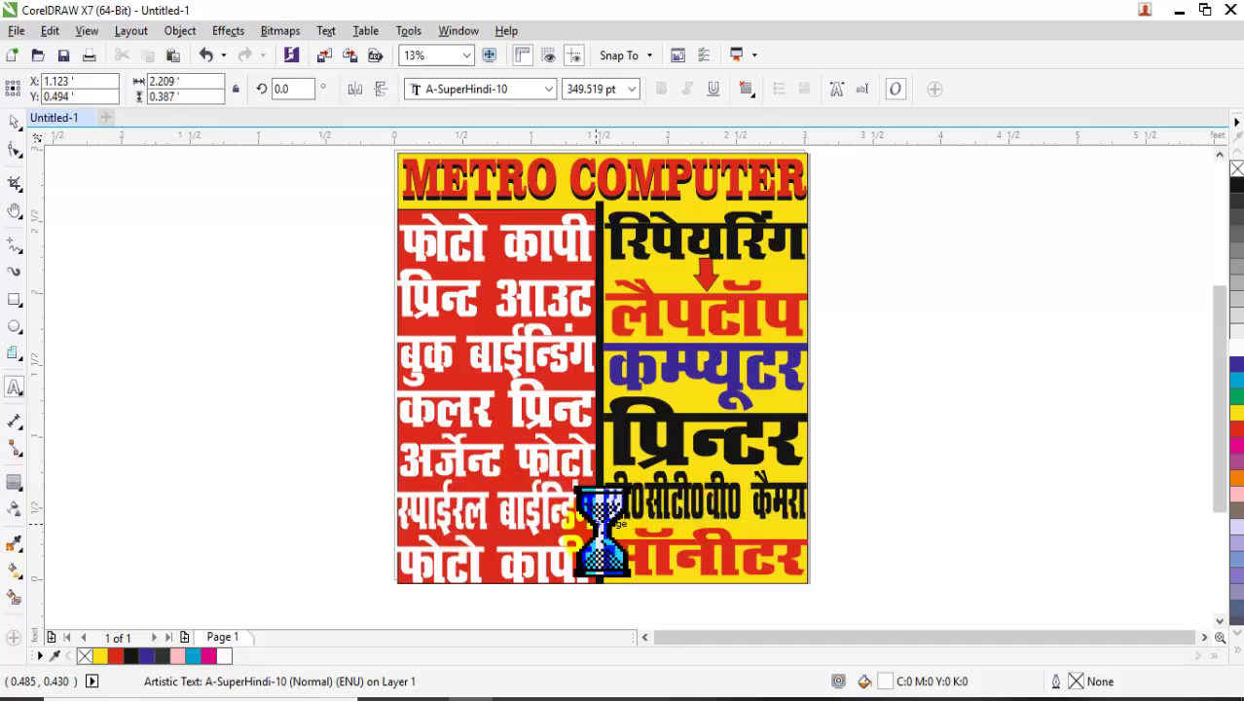
Replace the last फोटो कापी line at the bottom of the red panel with लैमिनेशन
triple_click(527, 564)
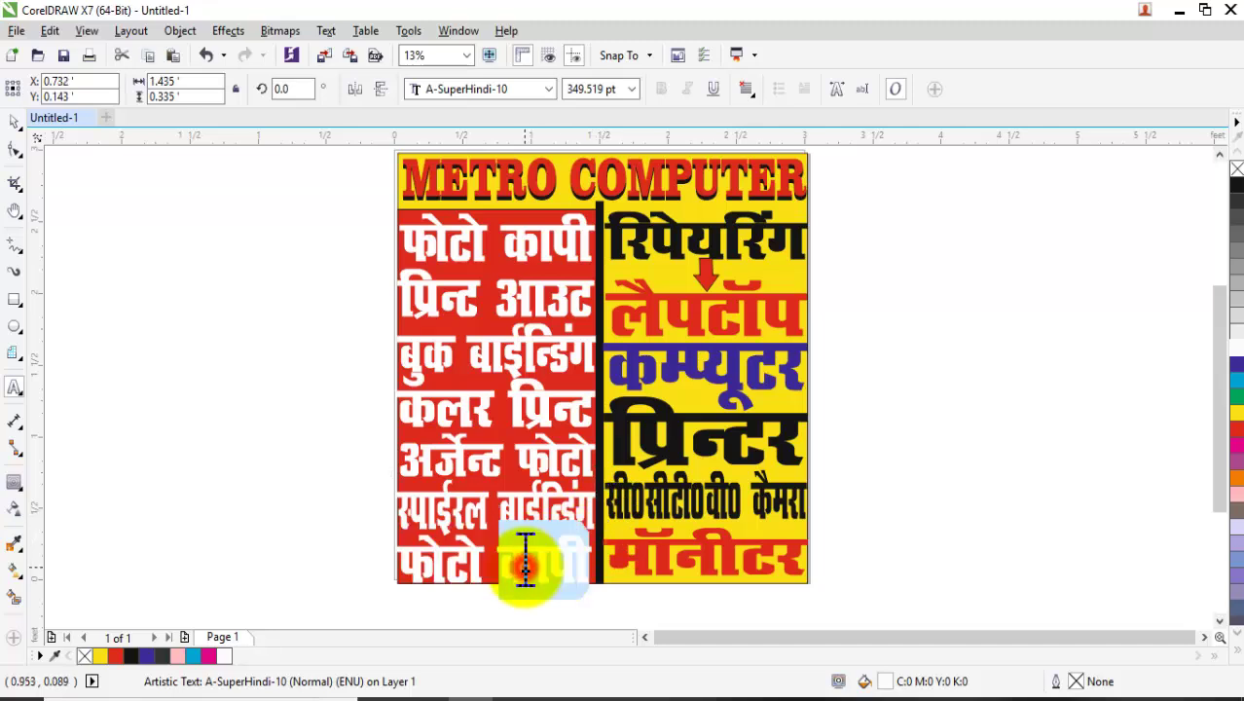
type("लै")
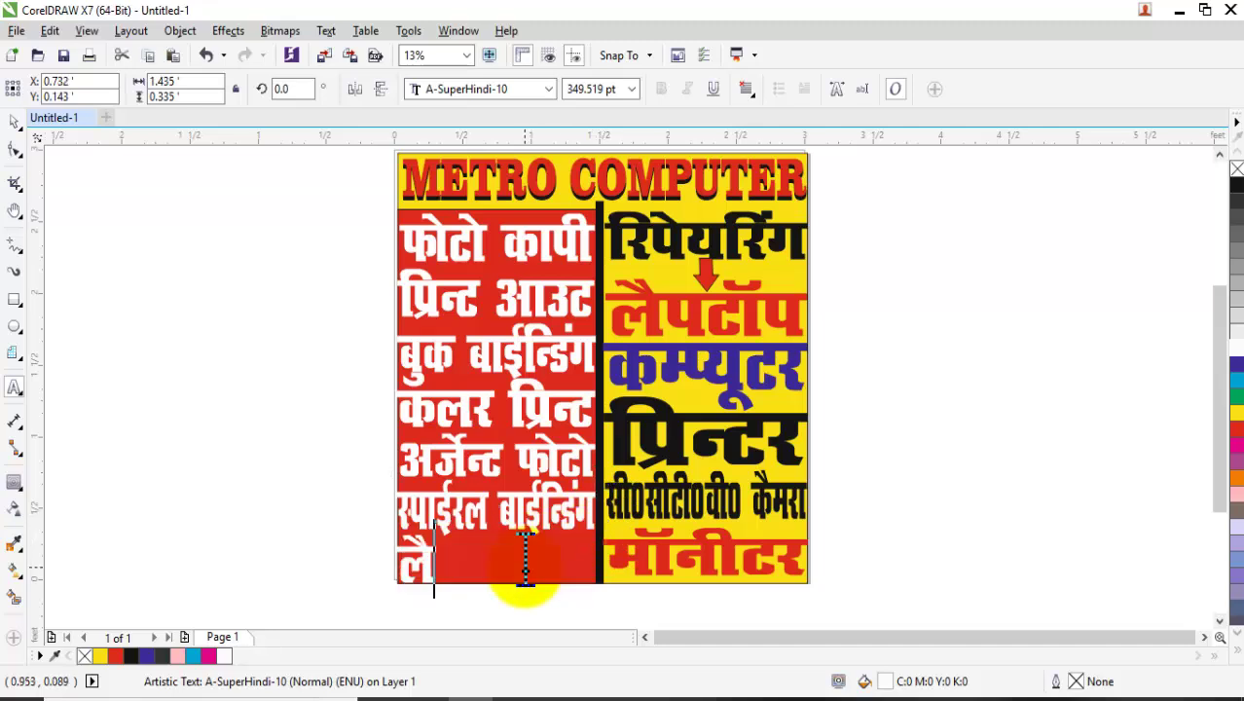
type("मिन")
key("BackSpace")
key("BackSpace")
key("BackSpace")
type("किन")
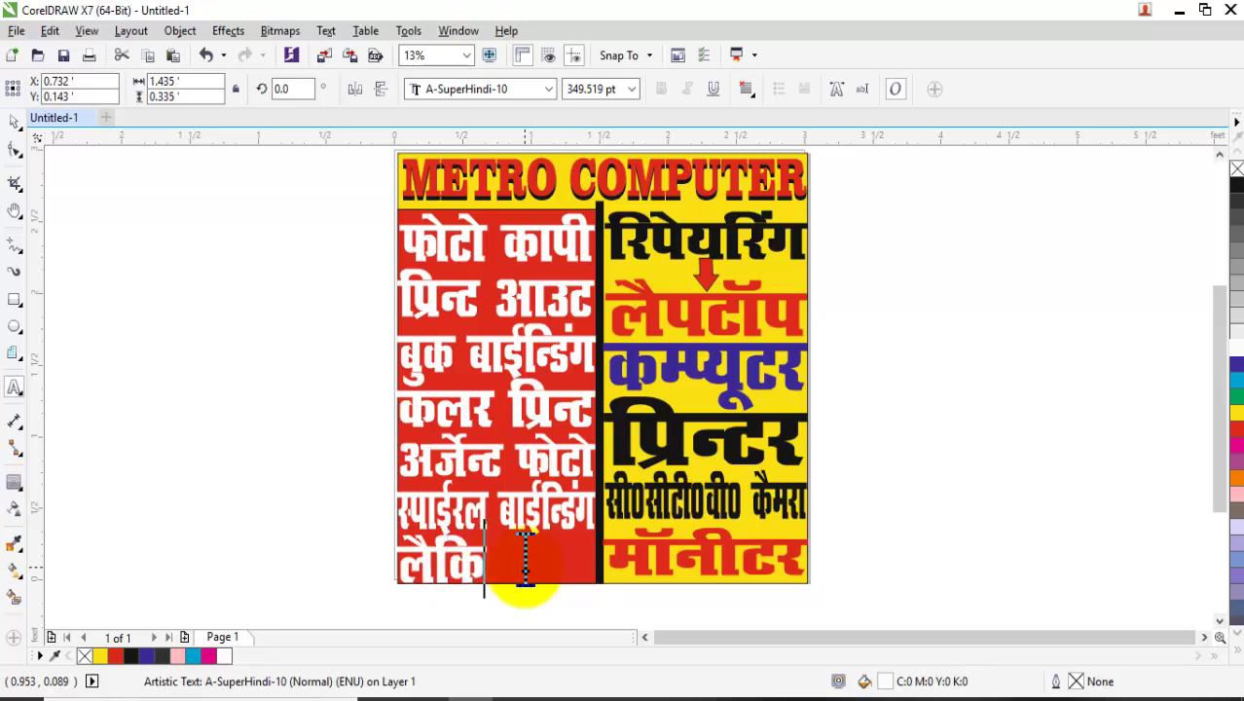
key("BackSpace")
key("BackSpace")
key("BackSpace")
key("BackSpace")
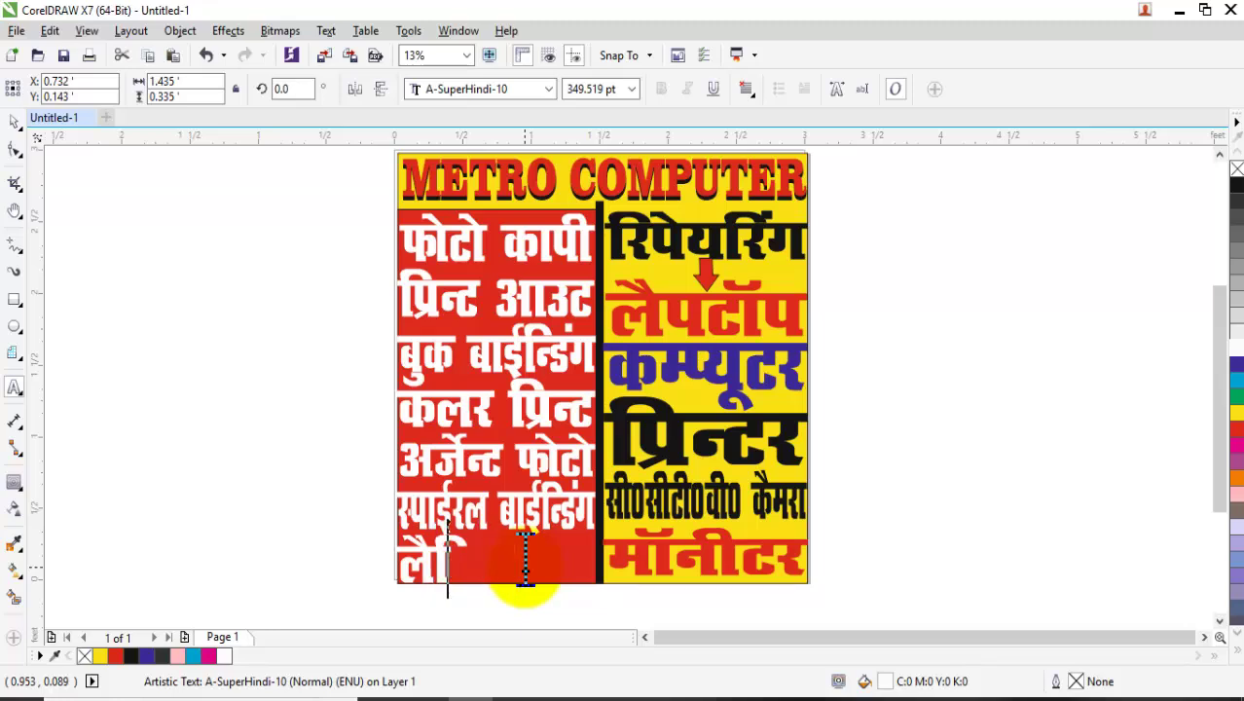
type("मि")
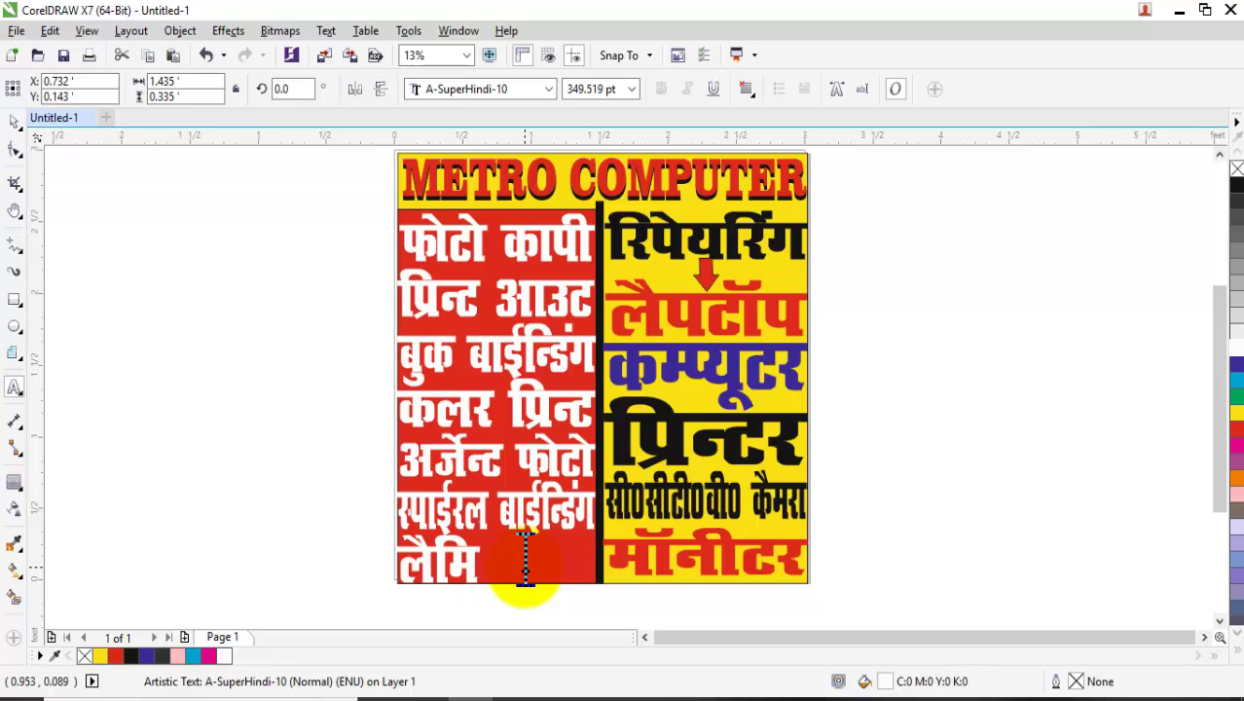
type("नेशन")
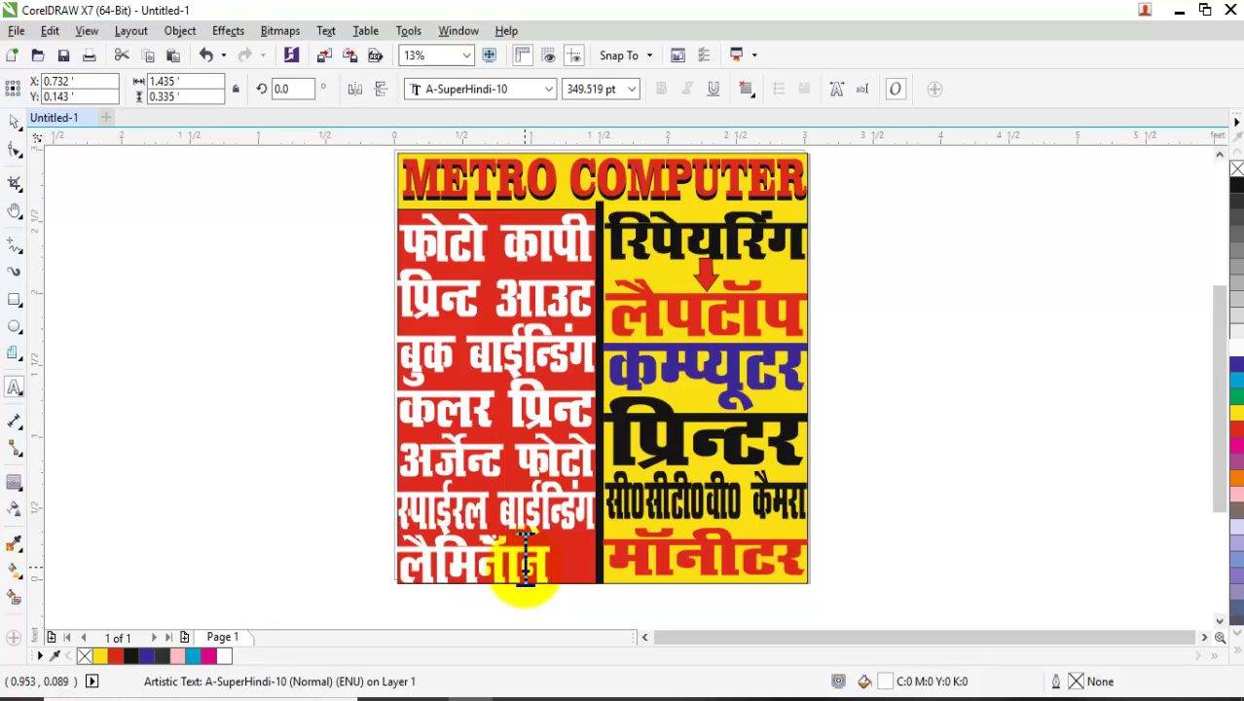
key("BackSpace")
key("BackSpace")
type("शन")
key("BackSpace")
key("BackSpace")
type("\"")
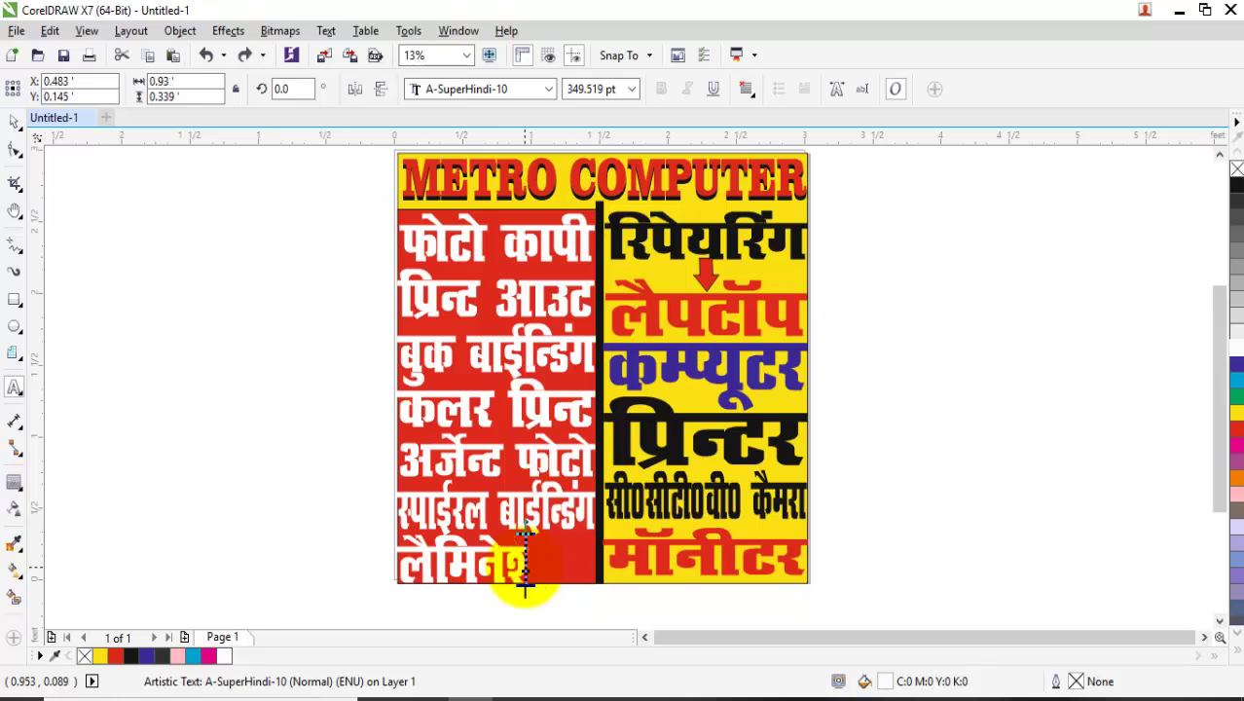
type("ku")
key("BackSpace")
type("u")
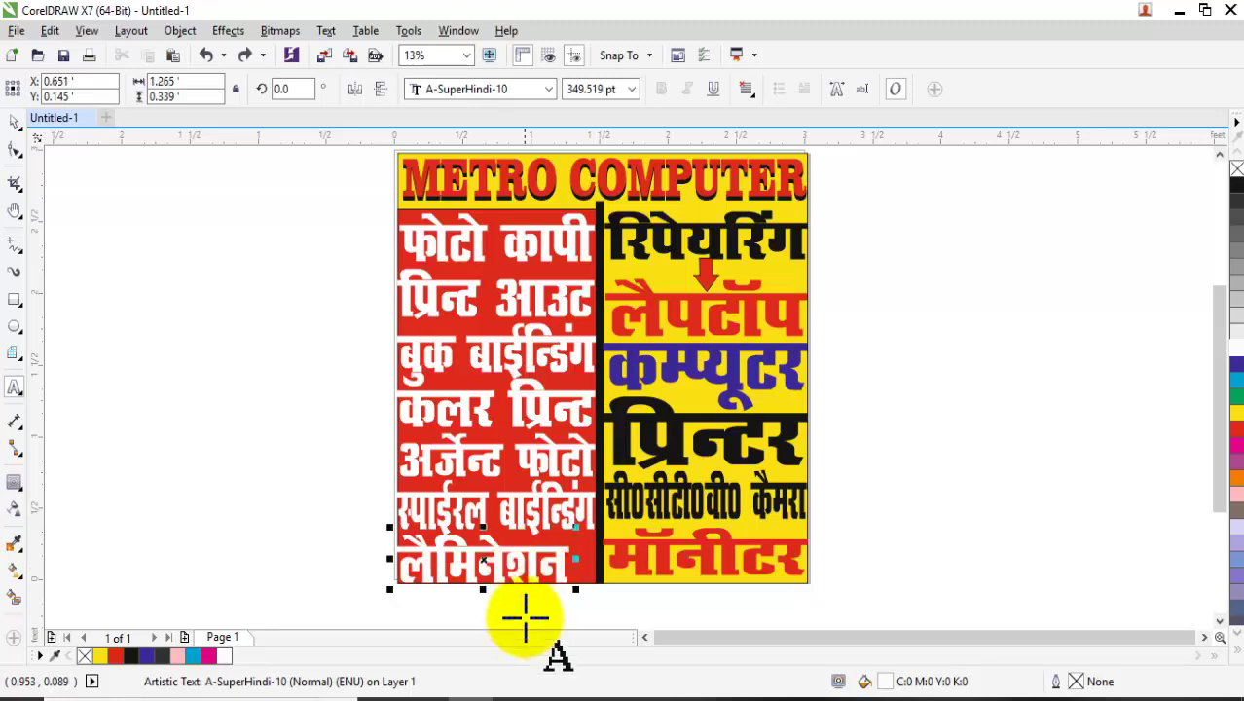
Widen the लैमिनेशन line to about 1.455 feet so it spans the red panel, and deselect it
left_click_drag(579, 558, 601, 558)
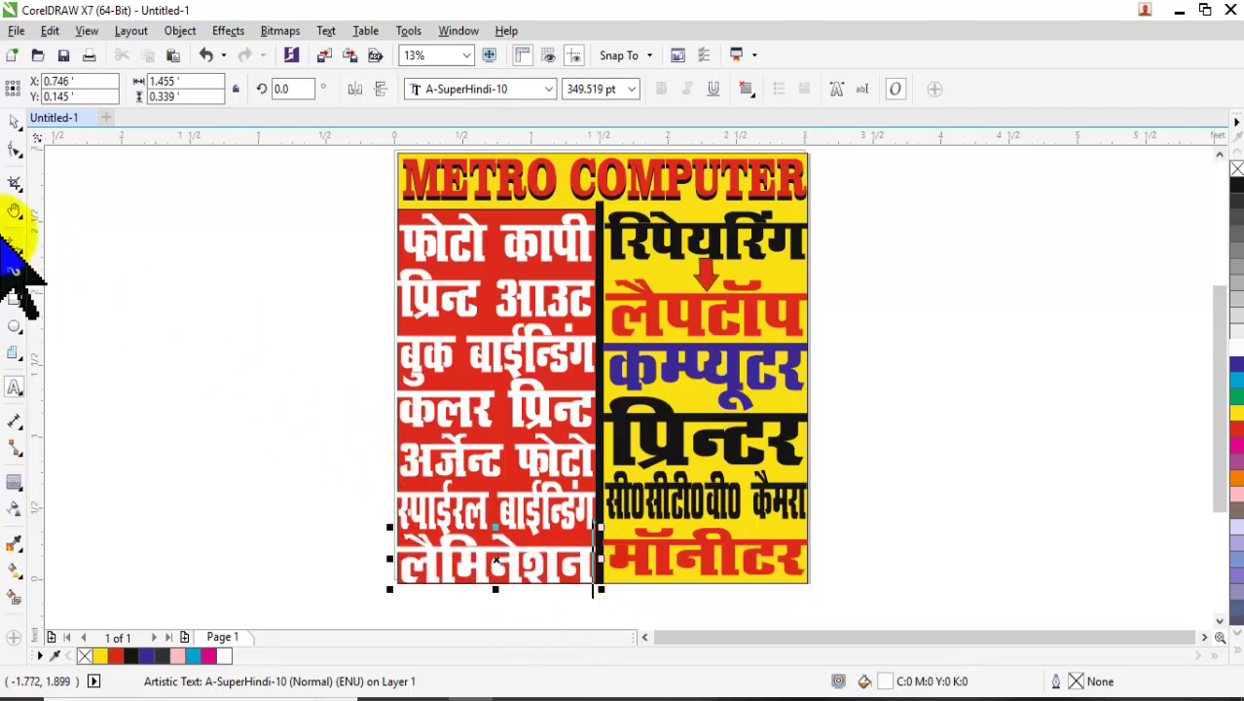
left_click(12, 122)
left_click(213, 265)
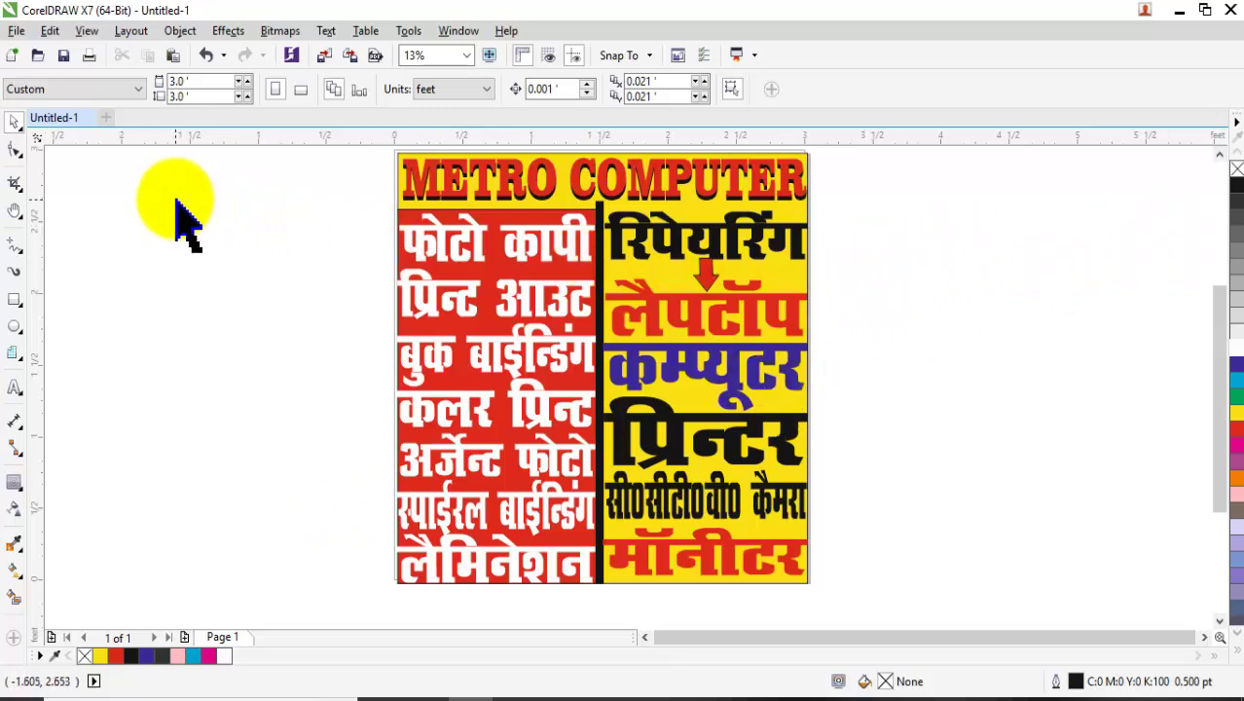
Save the drawing in the COREL Design folder as Learn Flex Design, in CDR format with compatibility Version 13.0
left_click(63, 56)
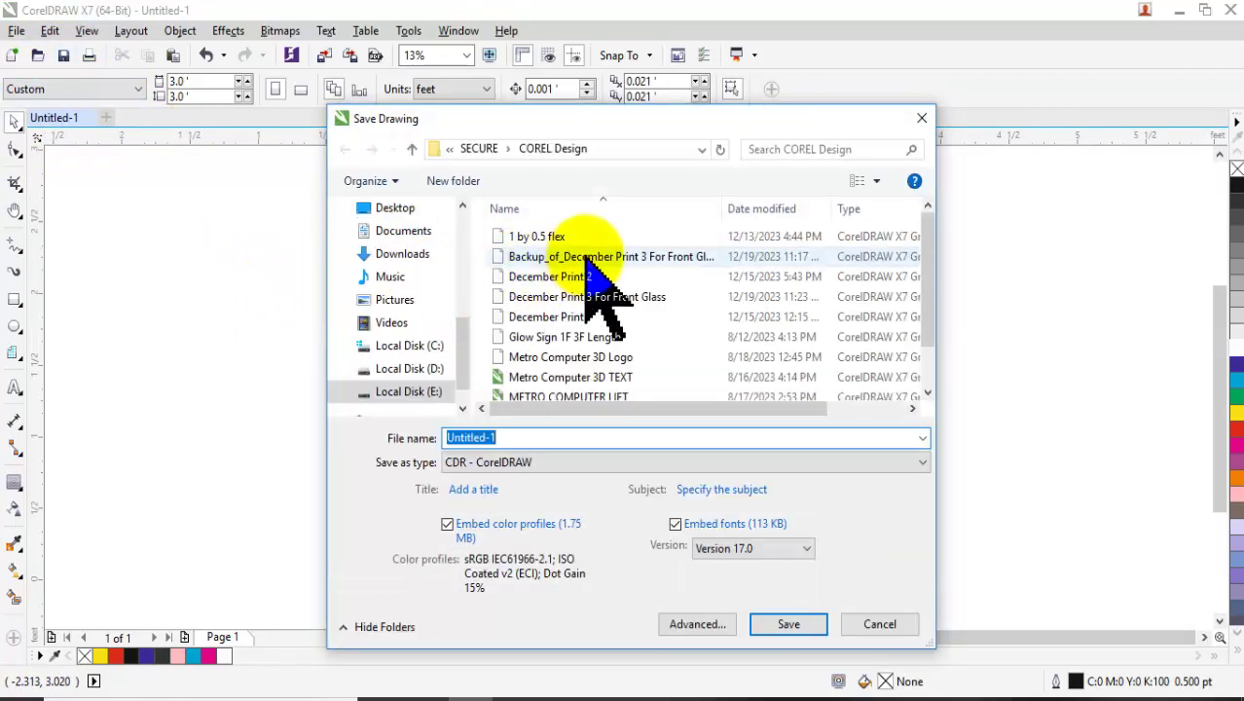
left_click(796, 462)
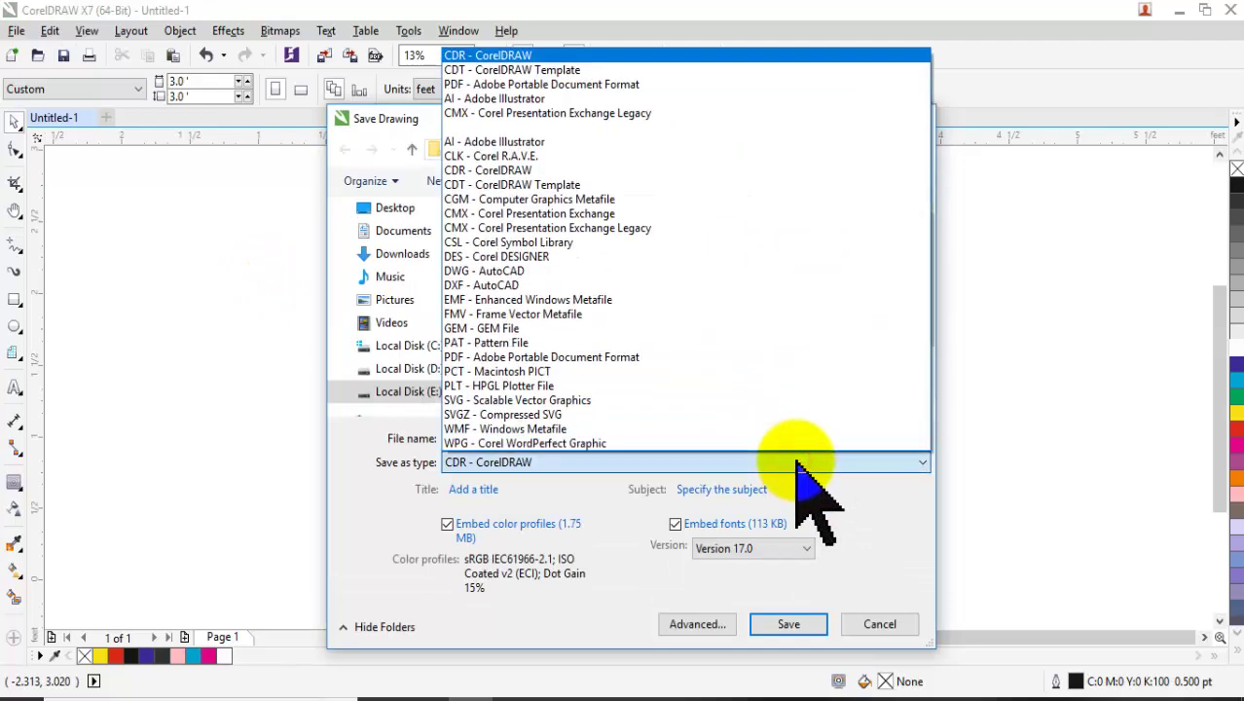
left_click(796, 462)
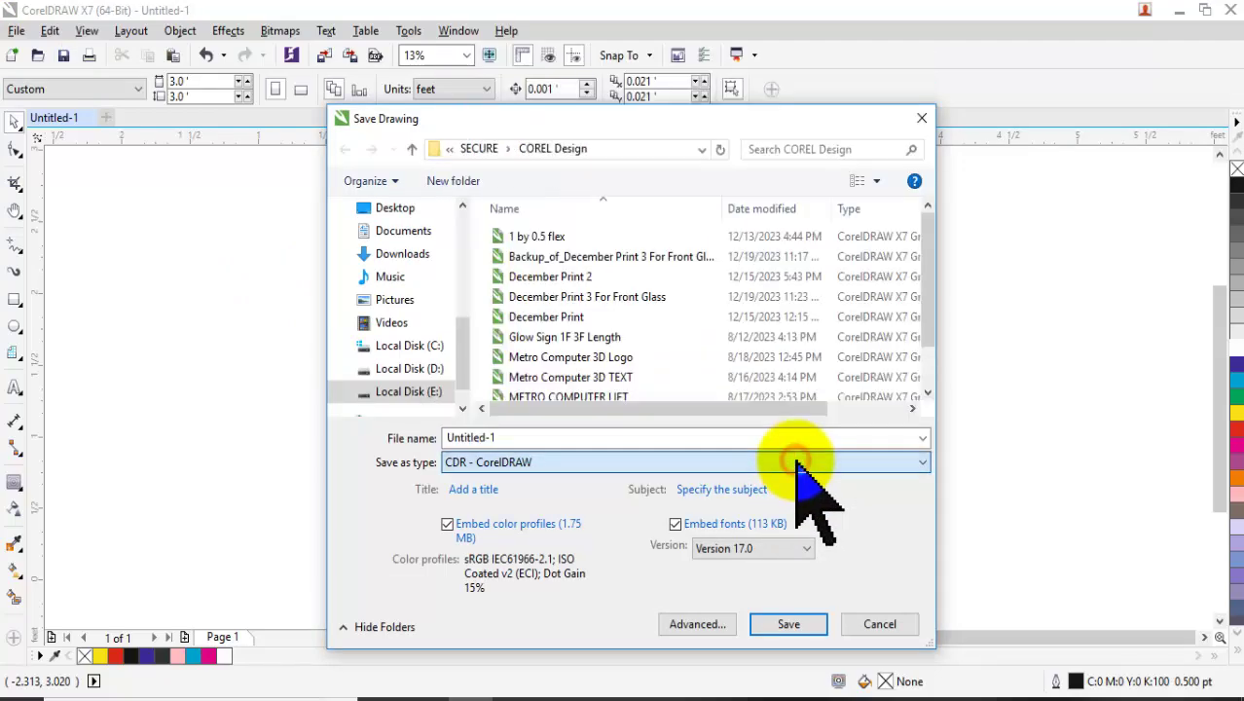
left_click(769, 548)
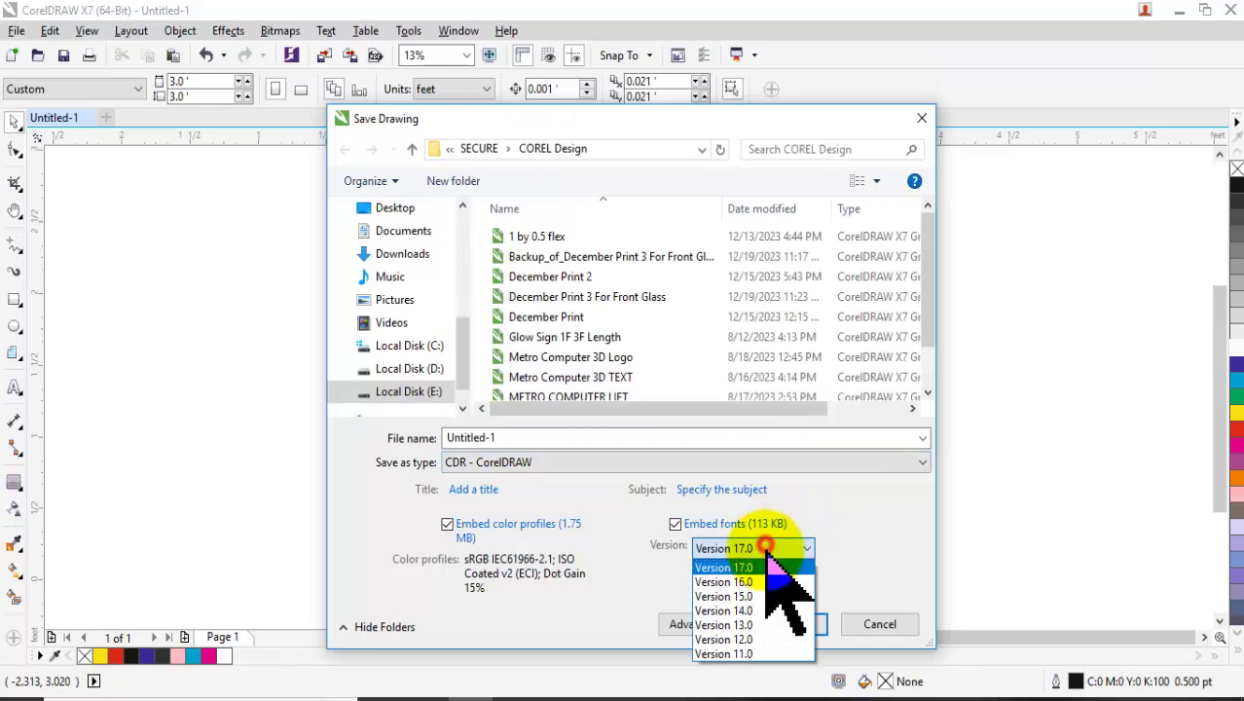
left_click(757, 625)
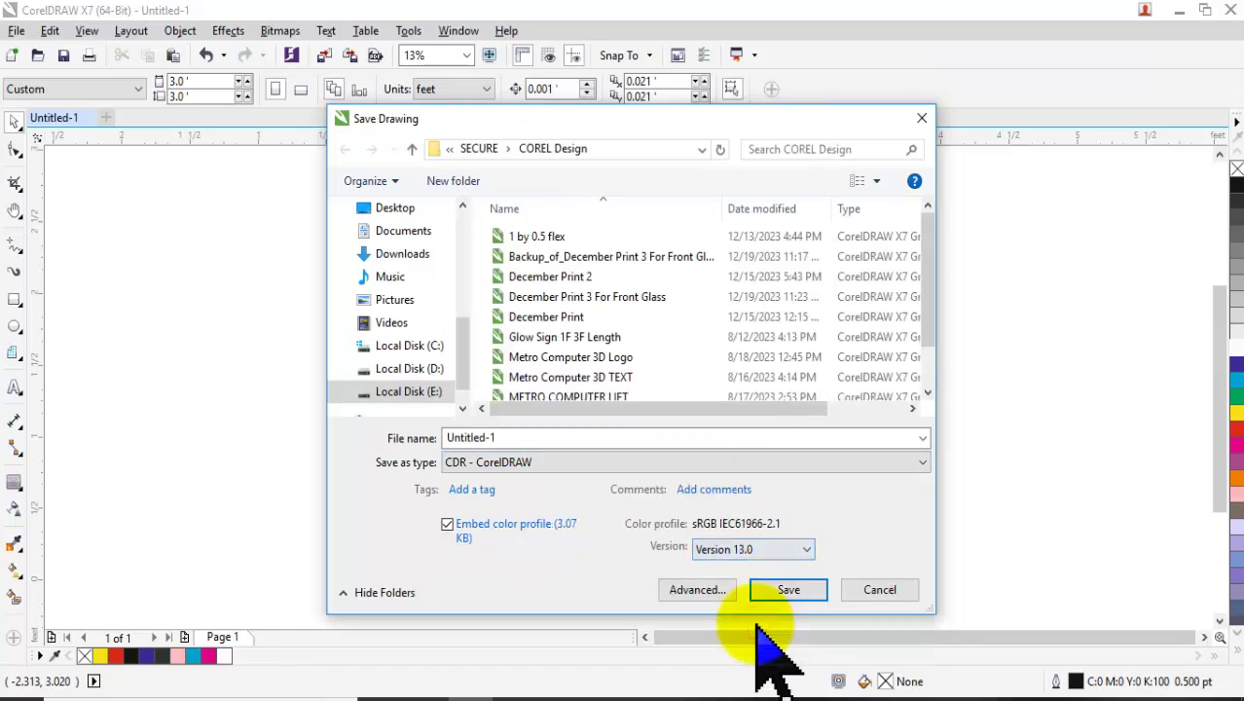
double_click(495, 437)
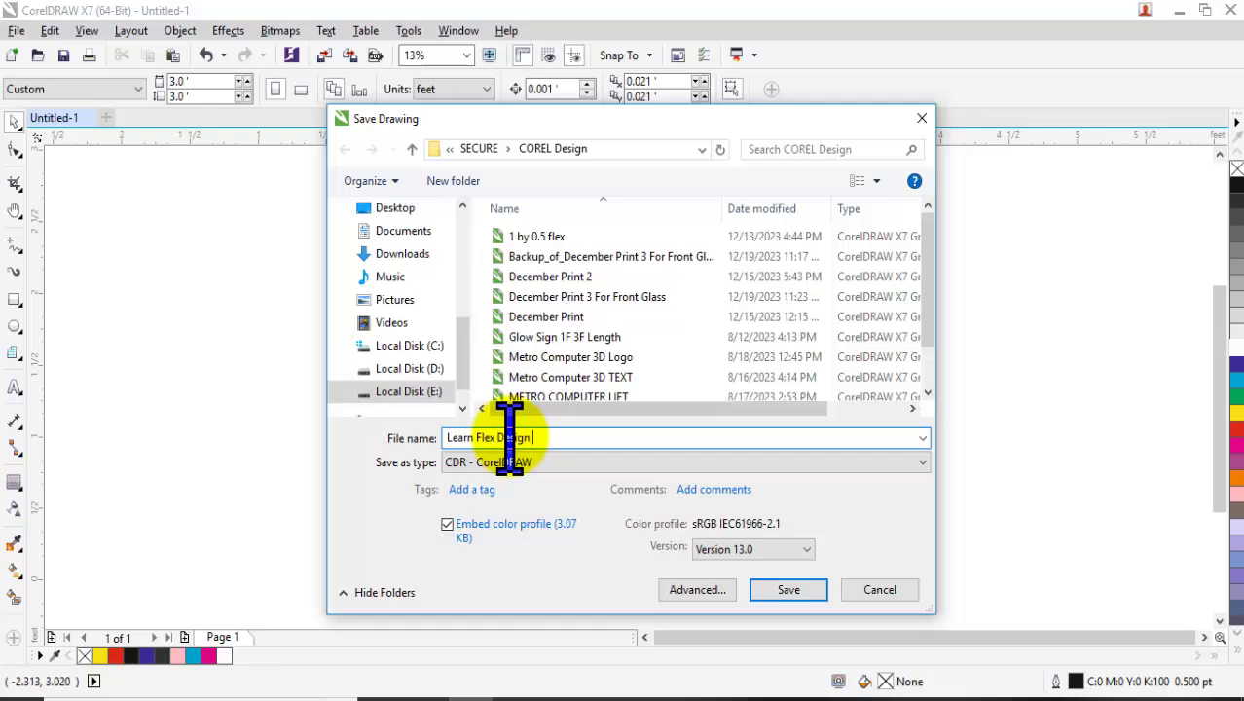
left_click(790, 588)
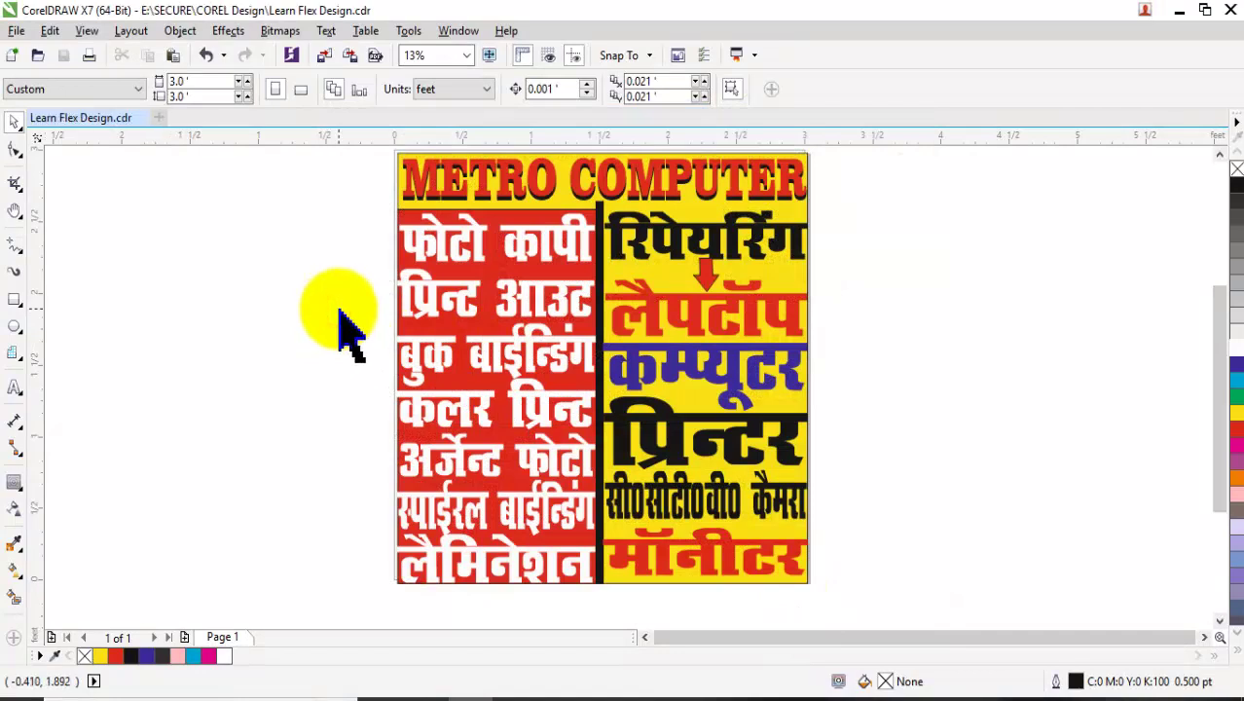
left_click(16, 30)
left_click(44, 212)
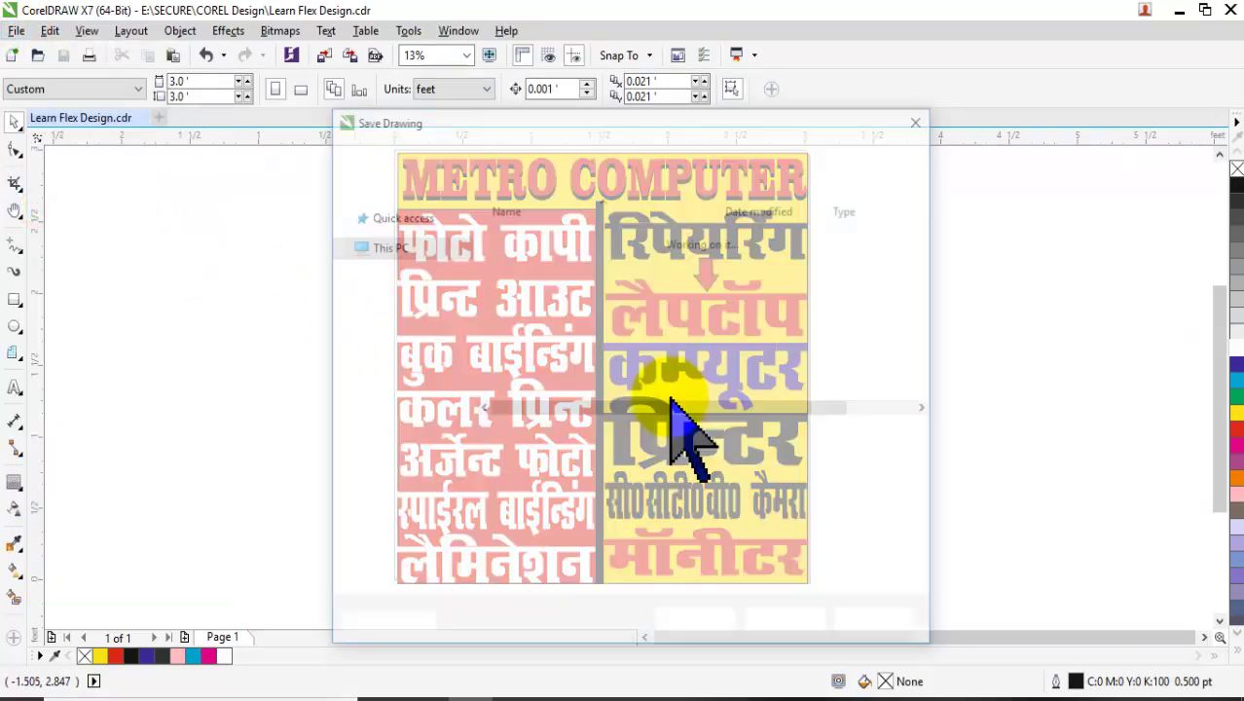
left_click(625, 463)
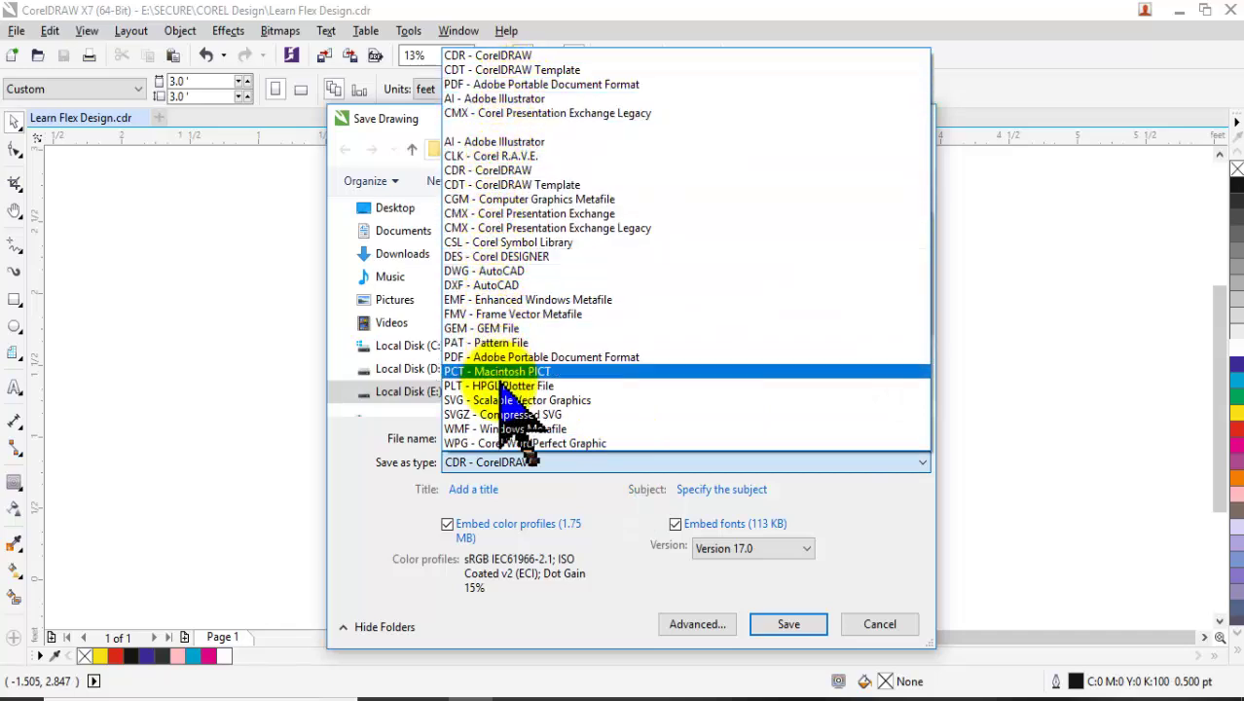
left_click(876, 628)
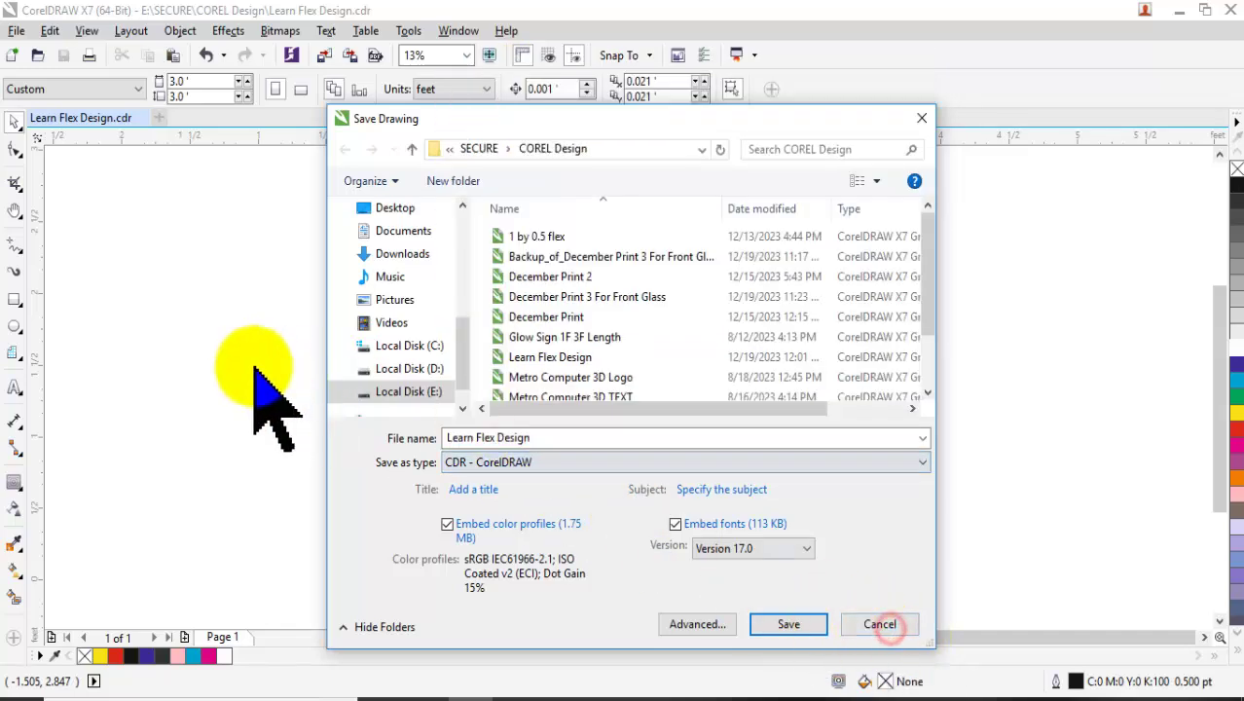
left_click(881, 624)
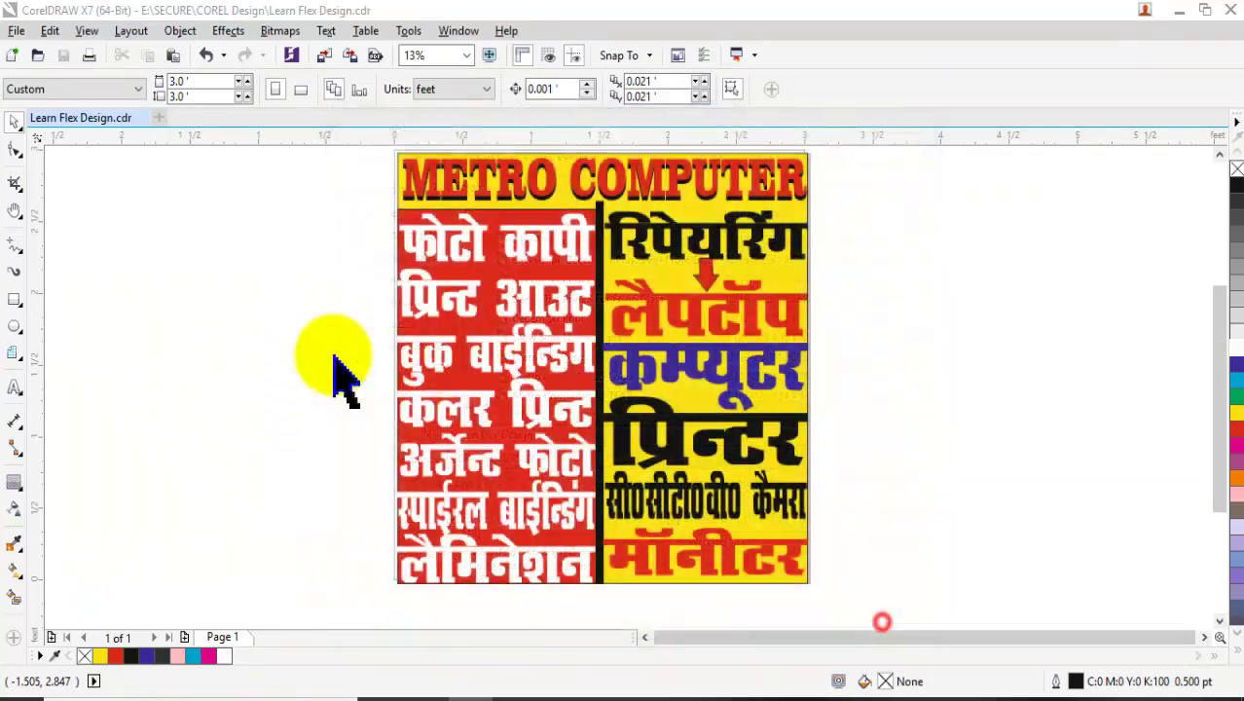
Start exporting the banner to the Documents folder as Learn Flex Design in JPG - JPEG Bitmaps format
left_click(16, 30)
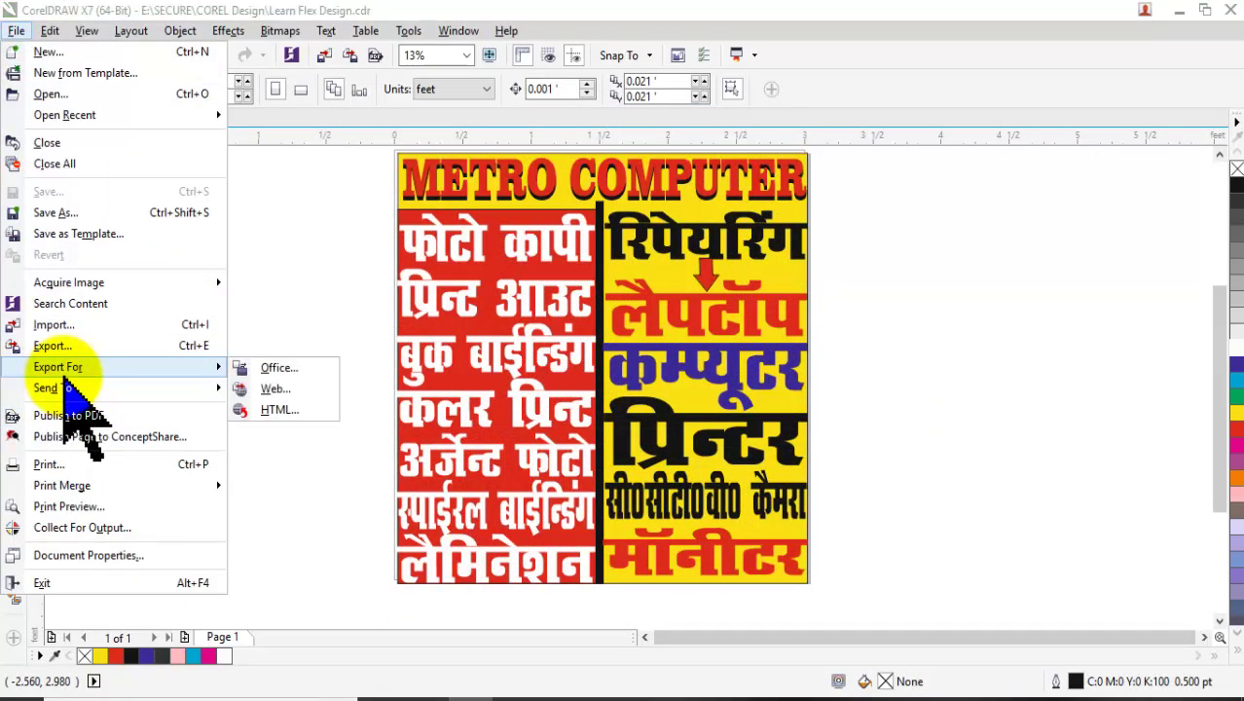
left_click(82, 348)
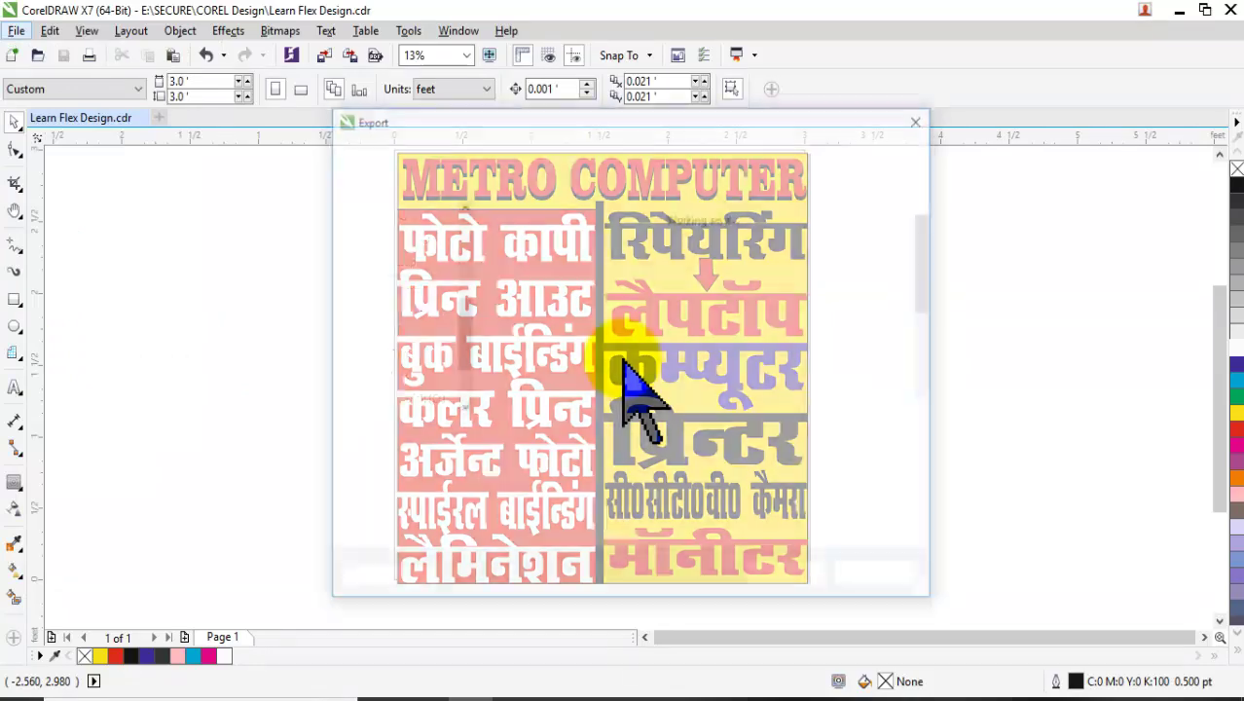
left_click(895, 462)
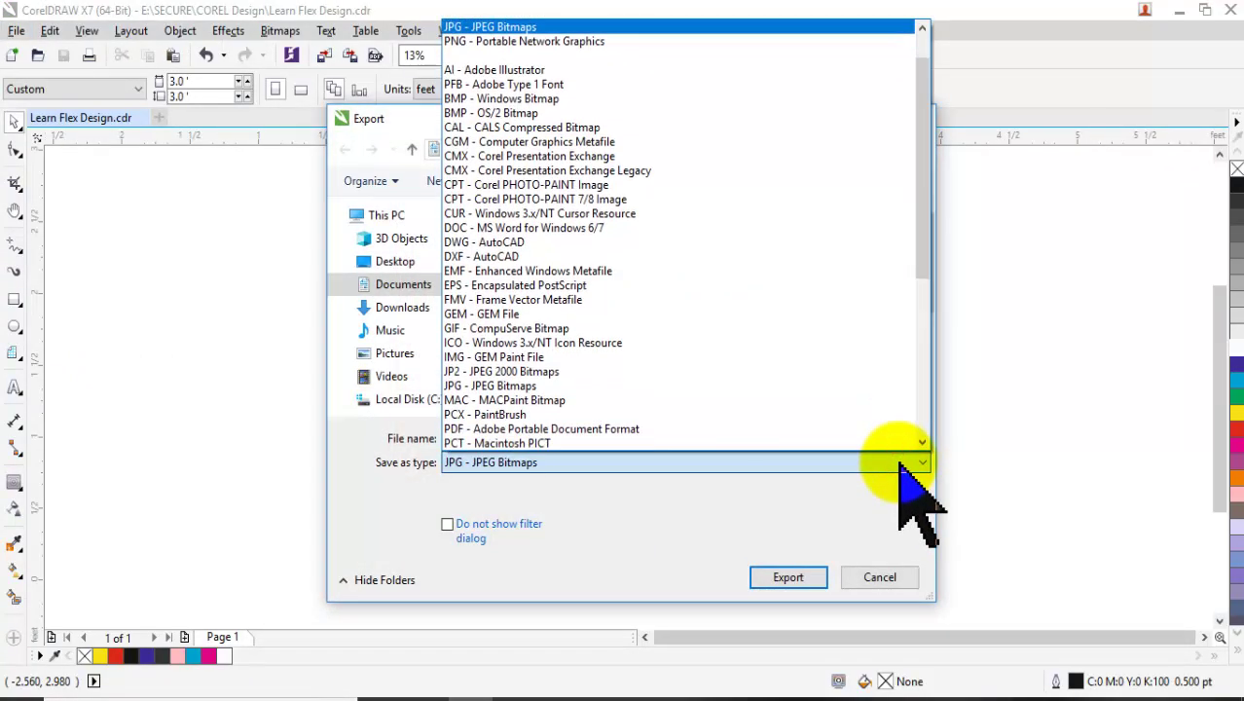
left_click(905, 463)
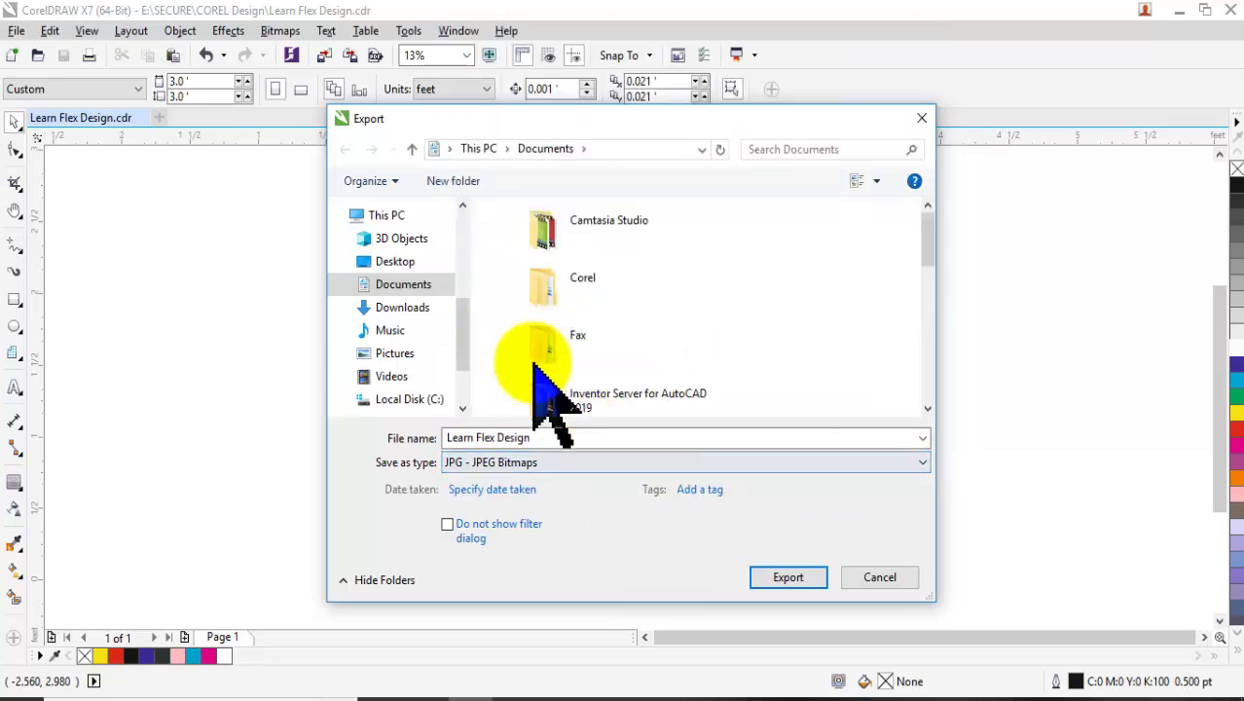
left_click(811, 578)
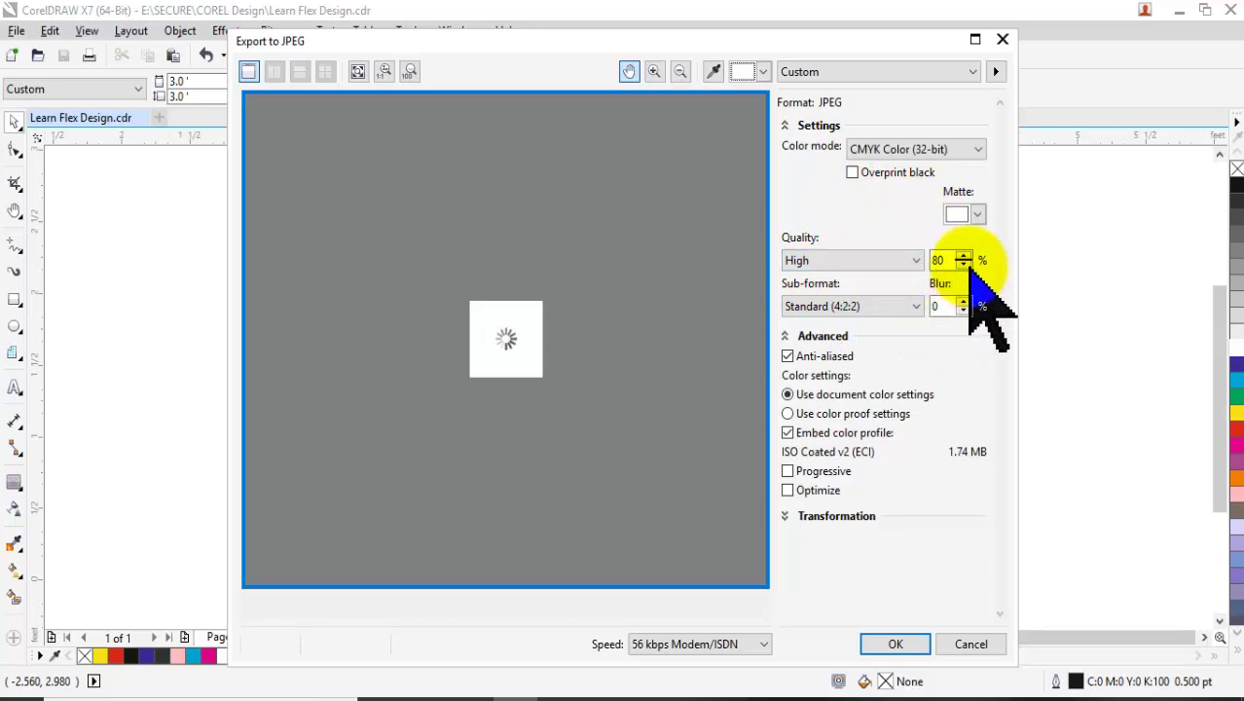
Set the JPEG quality to Low at 20% and complete the export with the CMYK Color (32-bit) mode
left_click(917, 259)
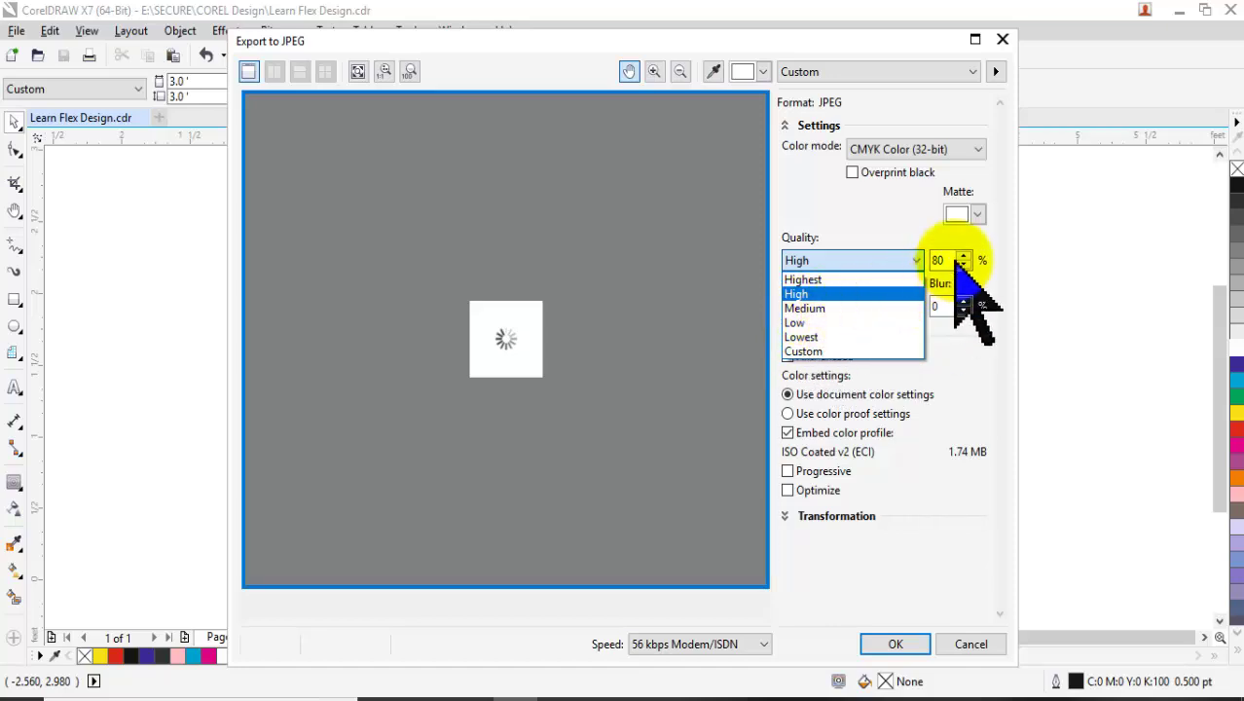
key("Down")
key("Return")
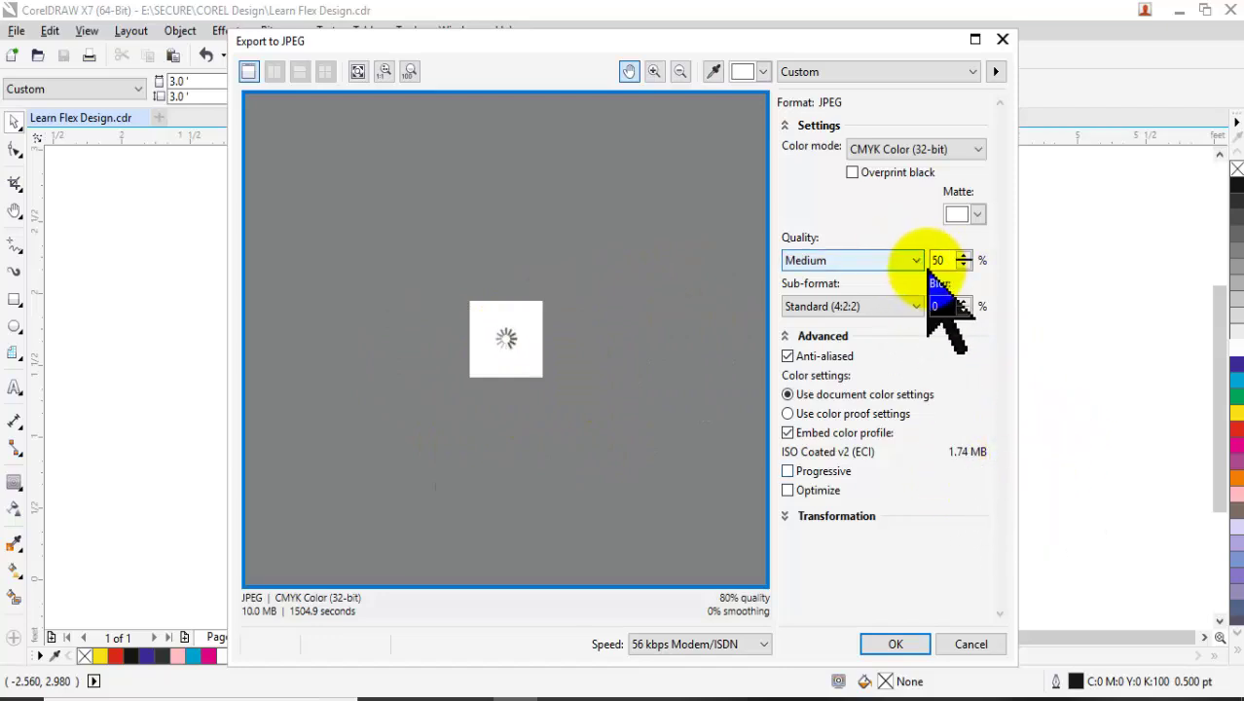
left_click(915, 260)
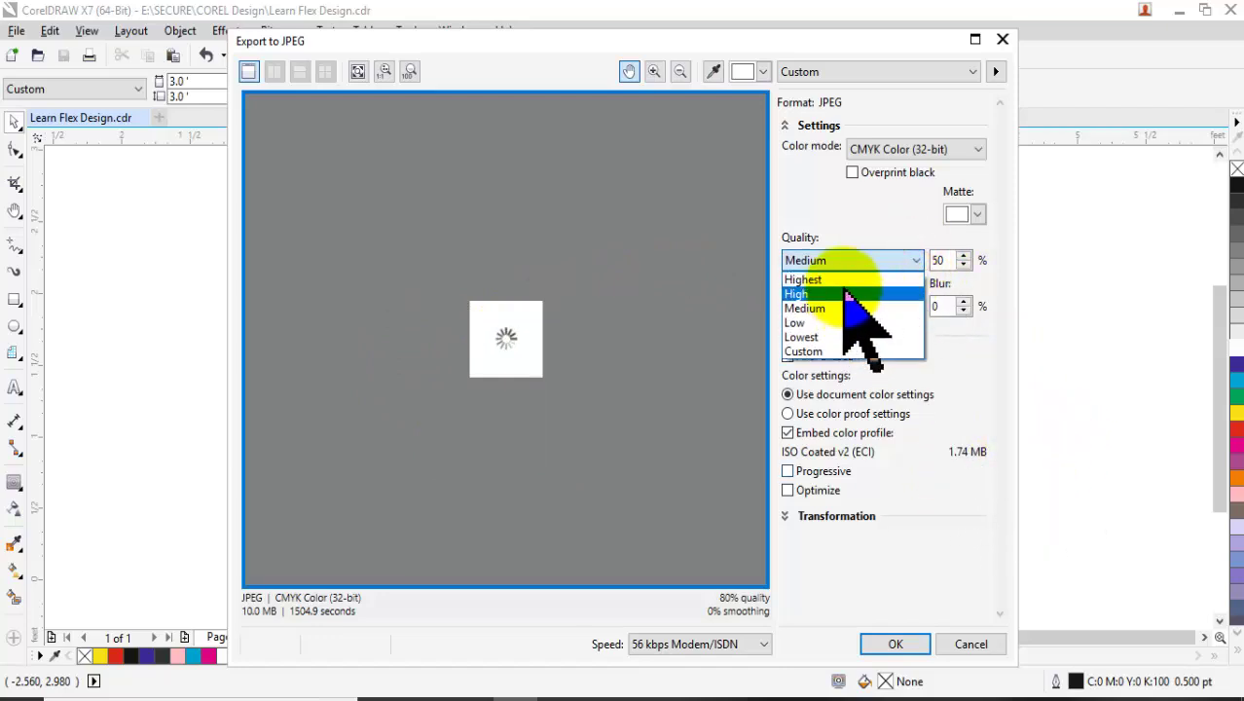
left_click(835, 322)
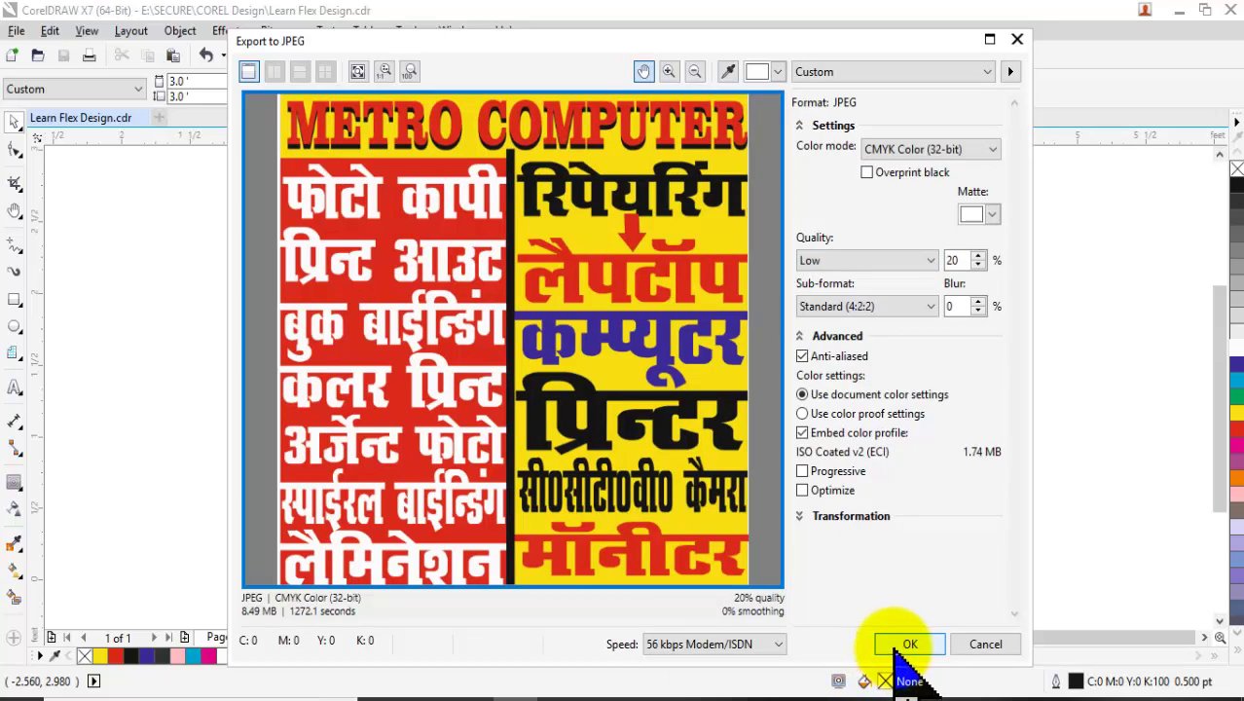
left_click(908, 643)
left_click(538, 404)
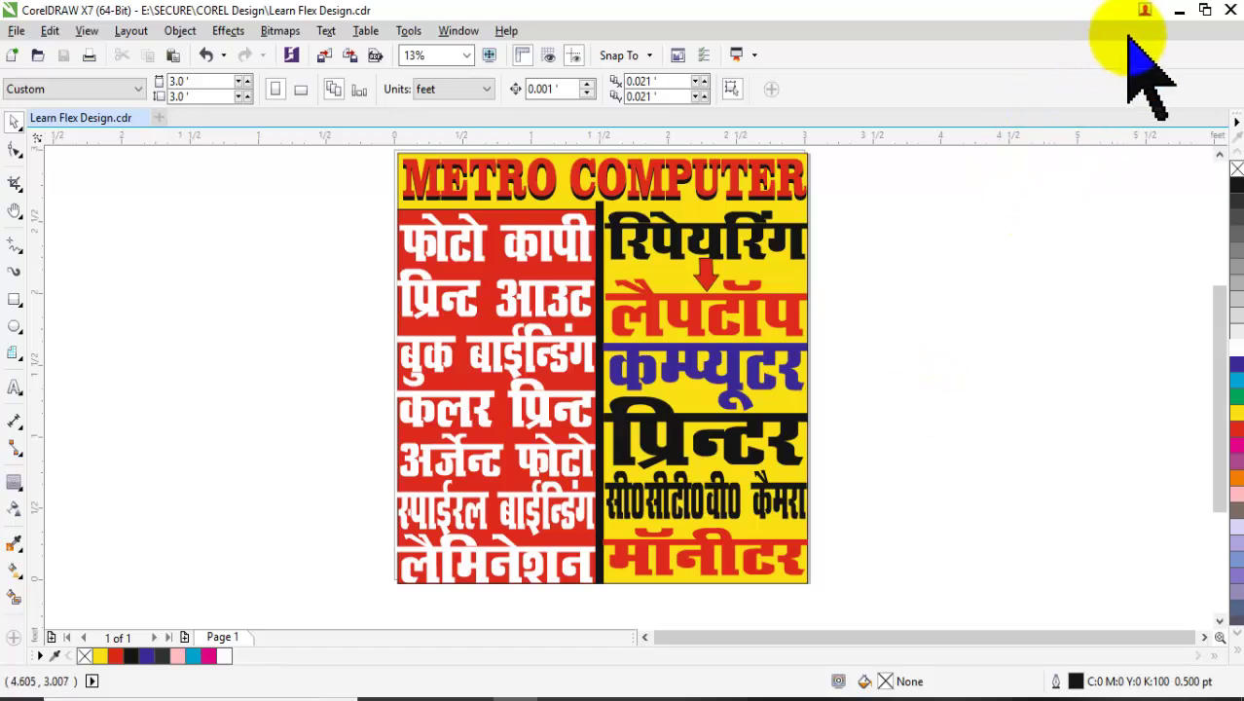
Minimize the drawing and the Certificate Distribute folder window to reach the desktop, and refresh it
left_click(1177, 12)
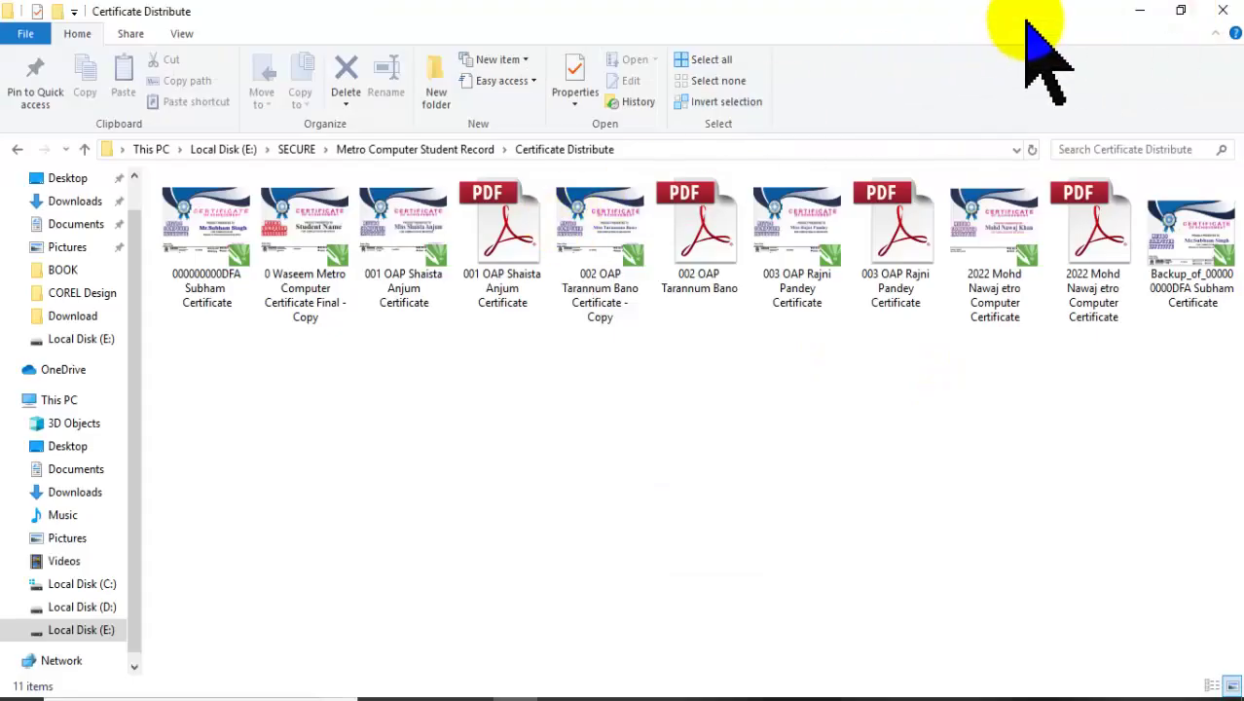
left_click(1141, 8)
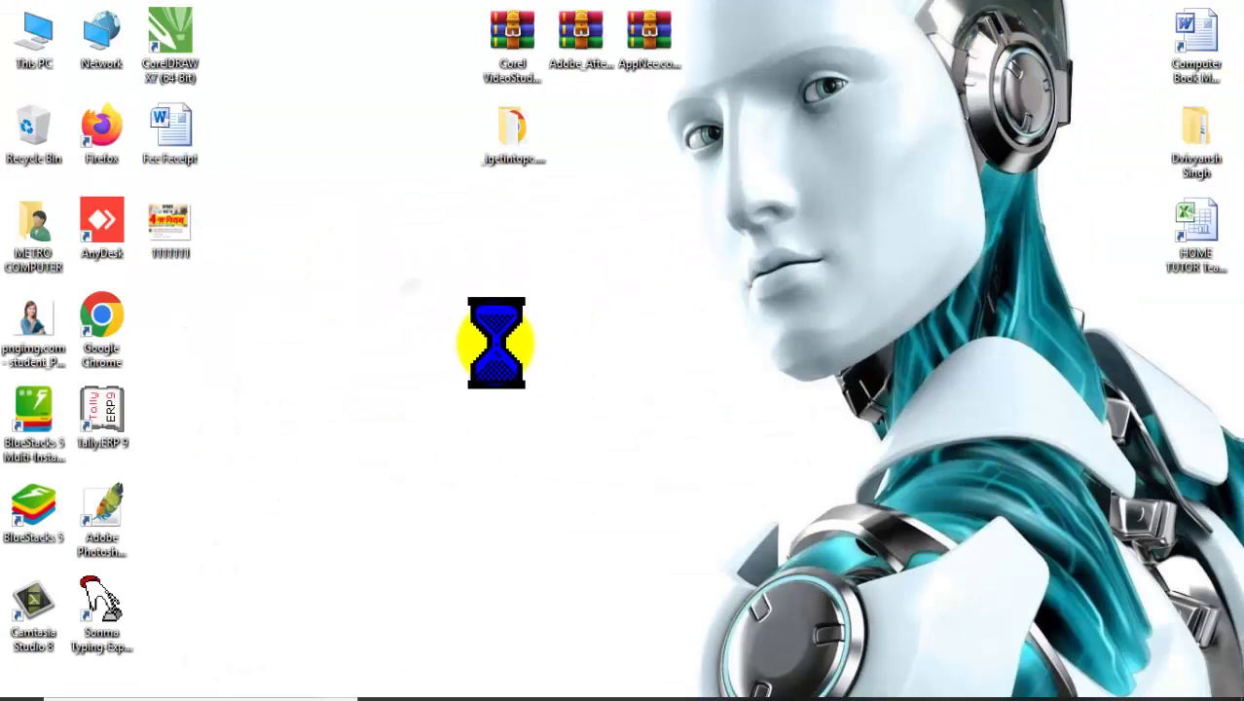
right_click(488, 364)
left_click(486, 352)
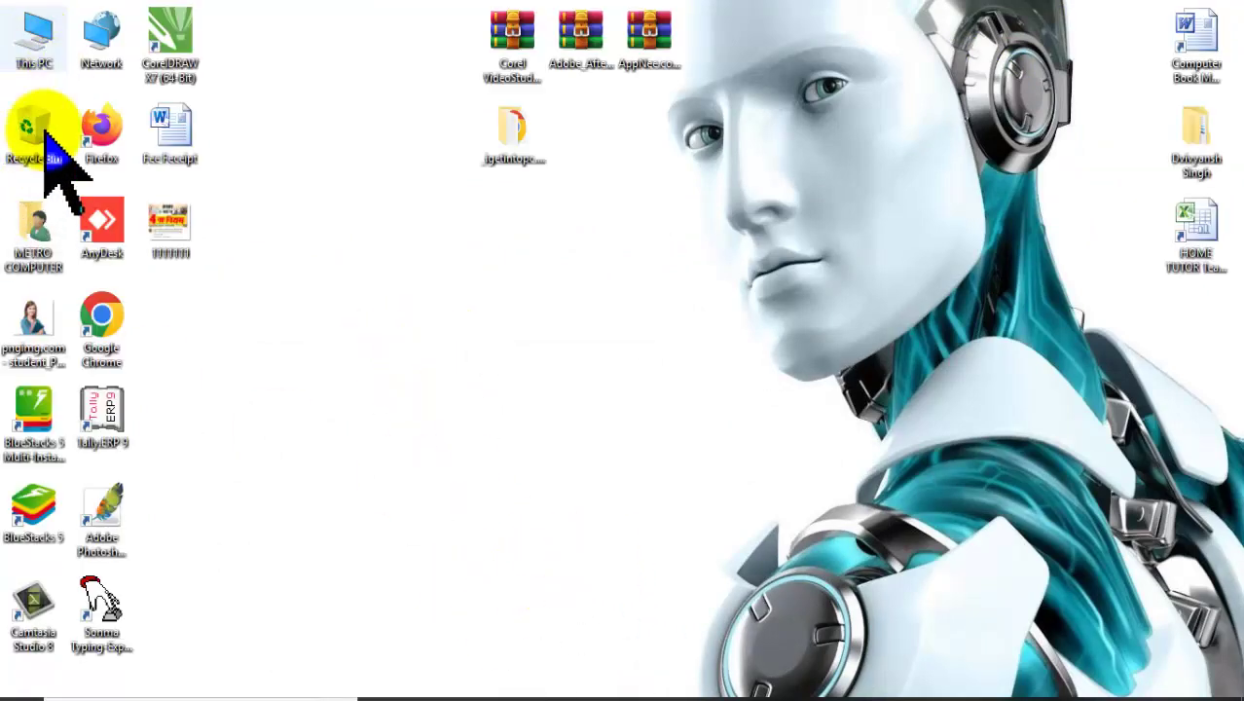
Switch to File Explorer, go to the Documents folder and open the exported Learn Flex Design image
left_click(36, 233)
left_click(540, 477)
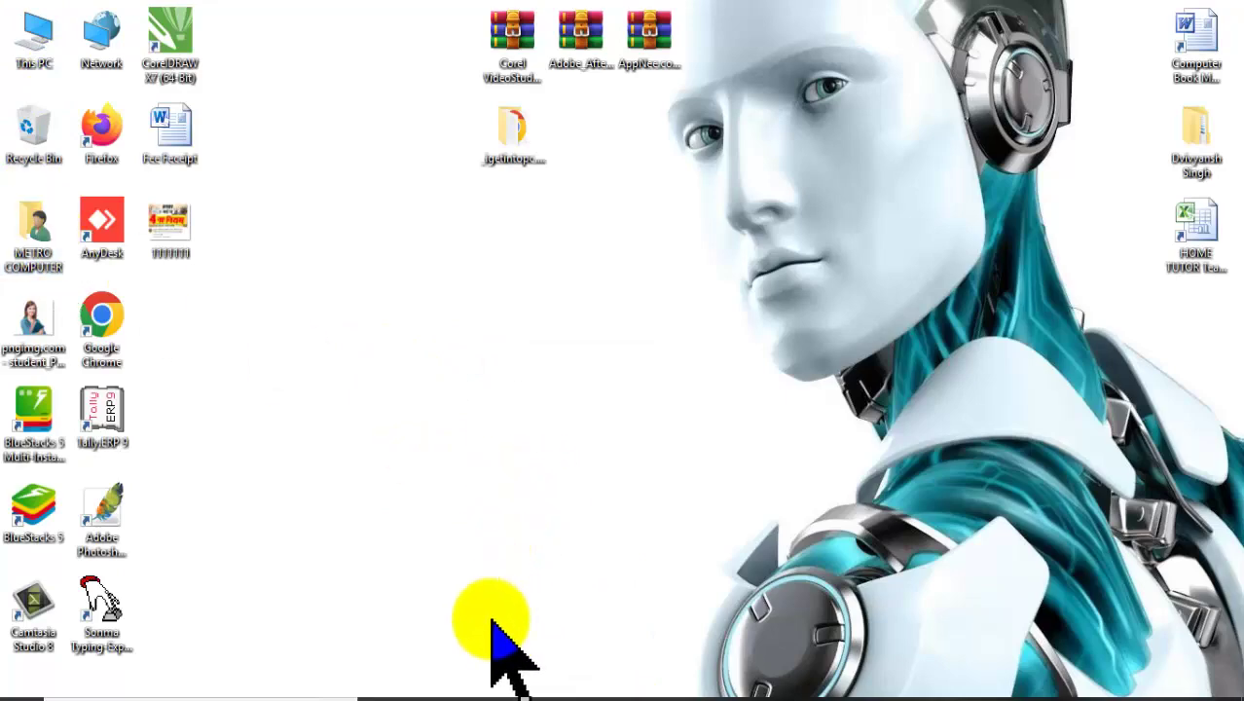
key("super+e")
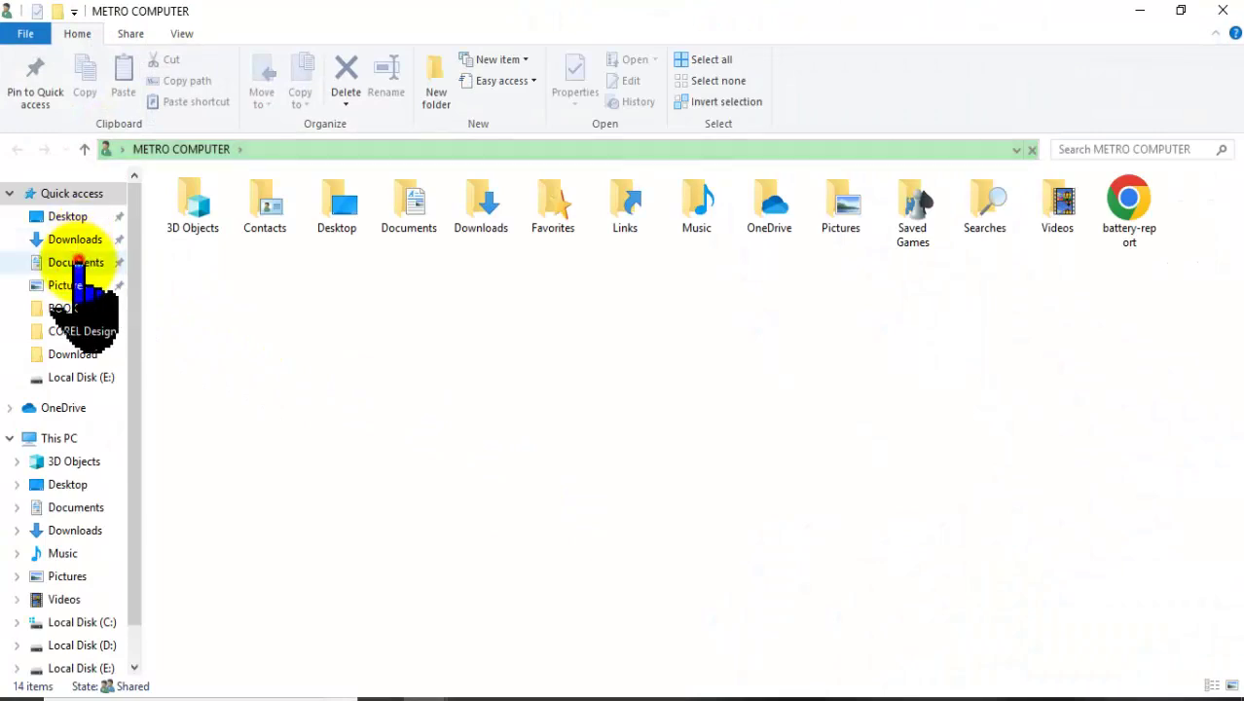
left_click(77, 261)
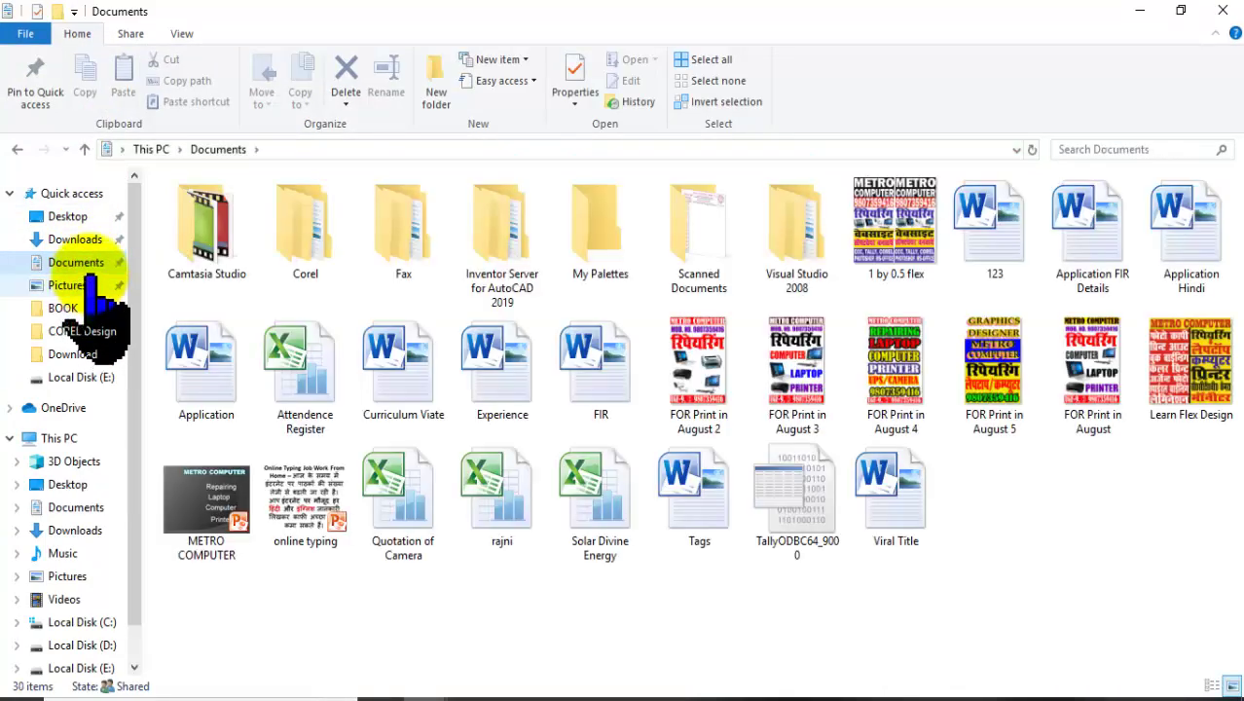
double_click(1192, 391)
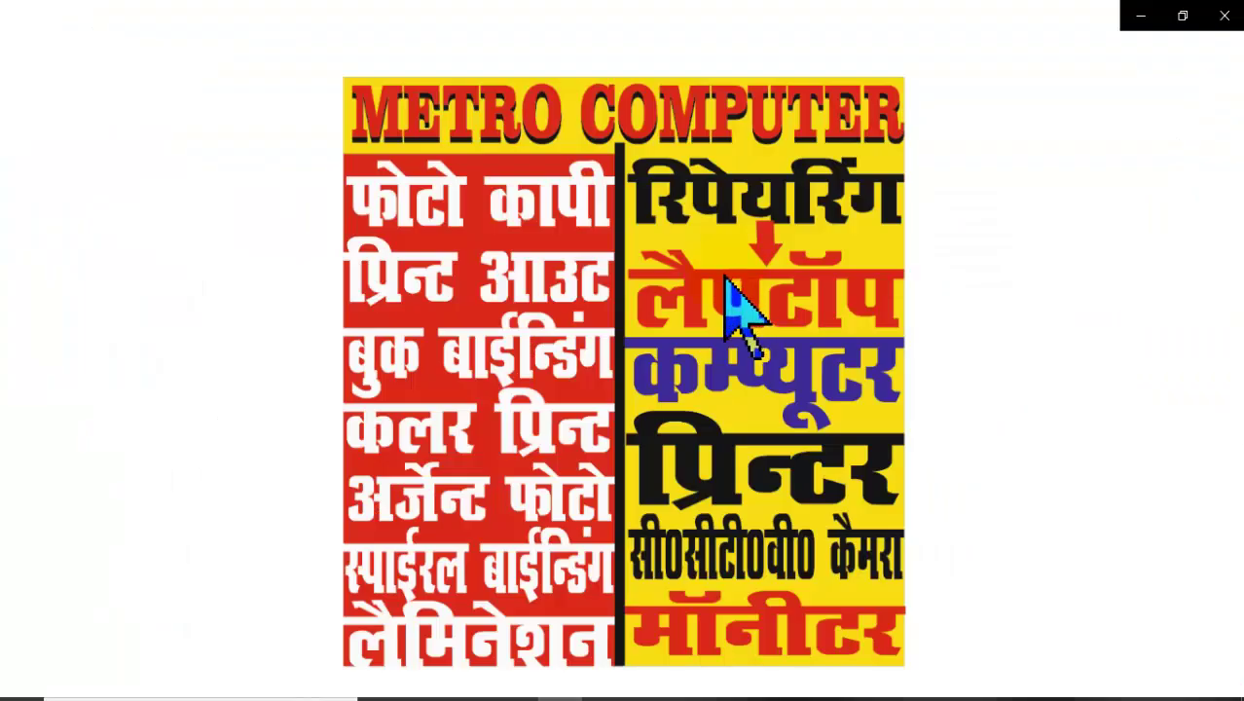
Examine the lettering edges of the exported image at high magnification in Photos, and close the viewer
left_click(528, 54)
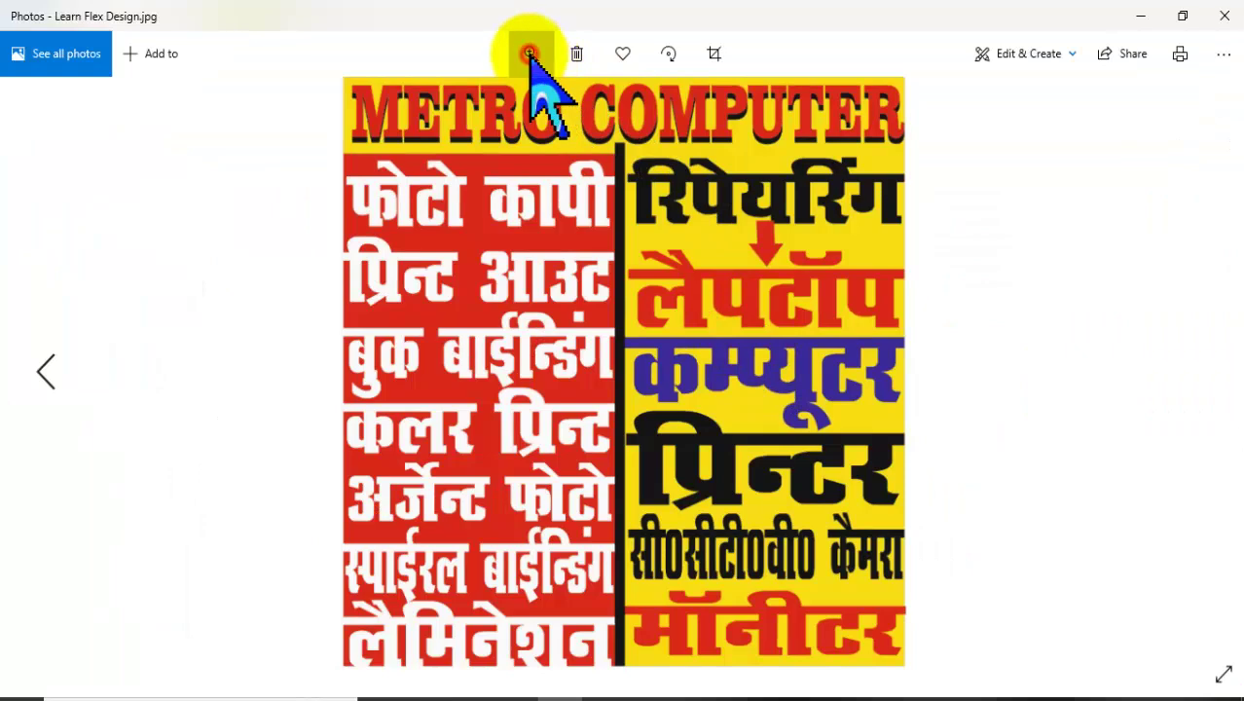
left_click_drag(447, 99, 460, 100)
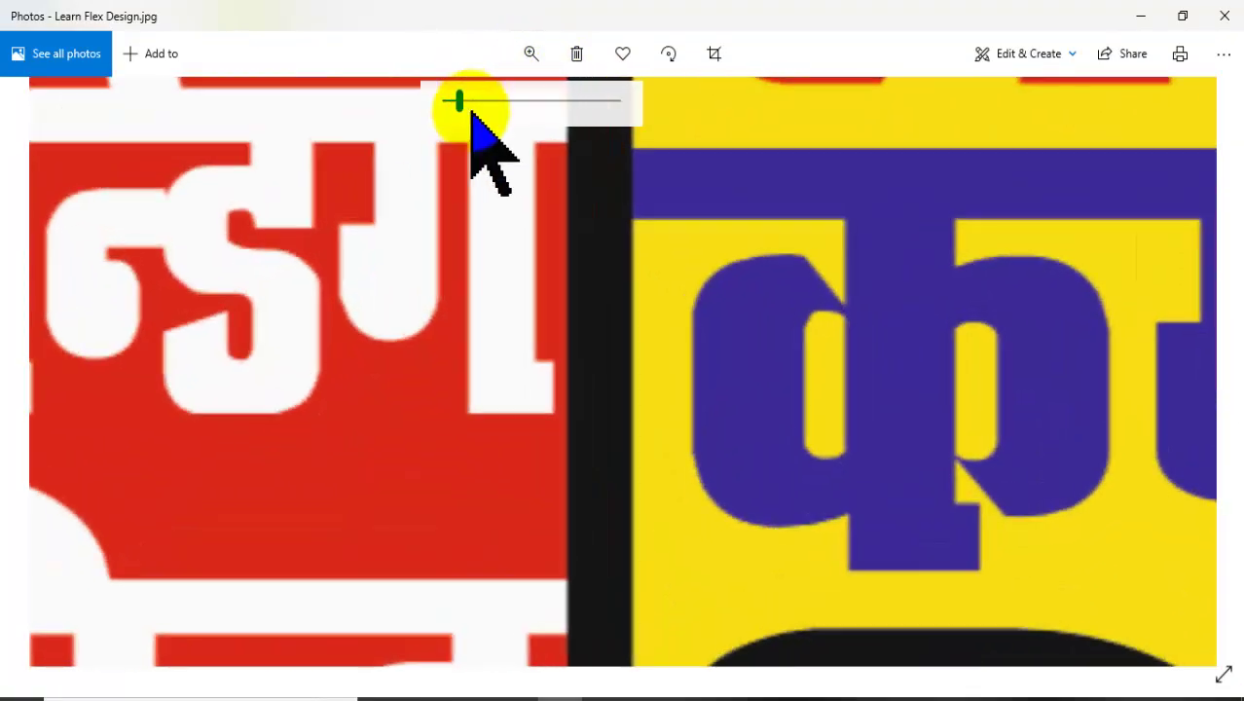
left_click_drag(460, 102, 506, 103)
left_click_drag(443, 205, 674, 263)
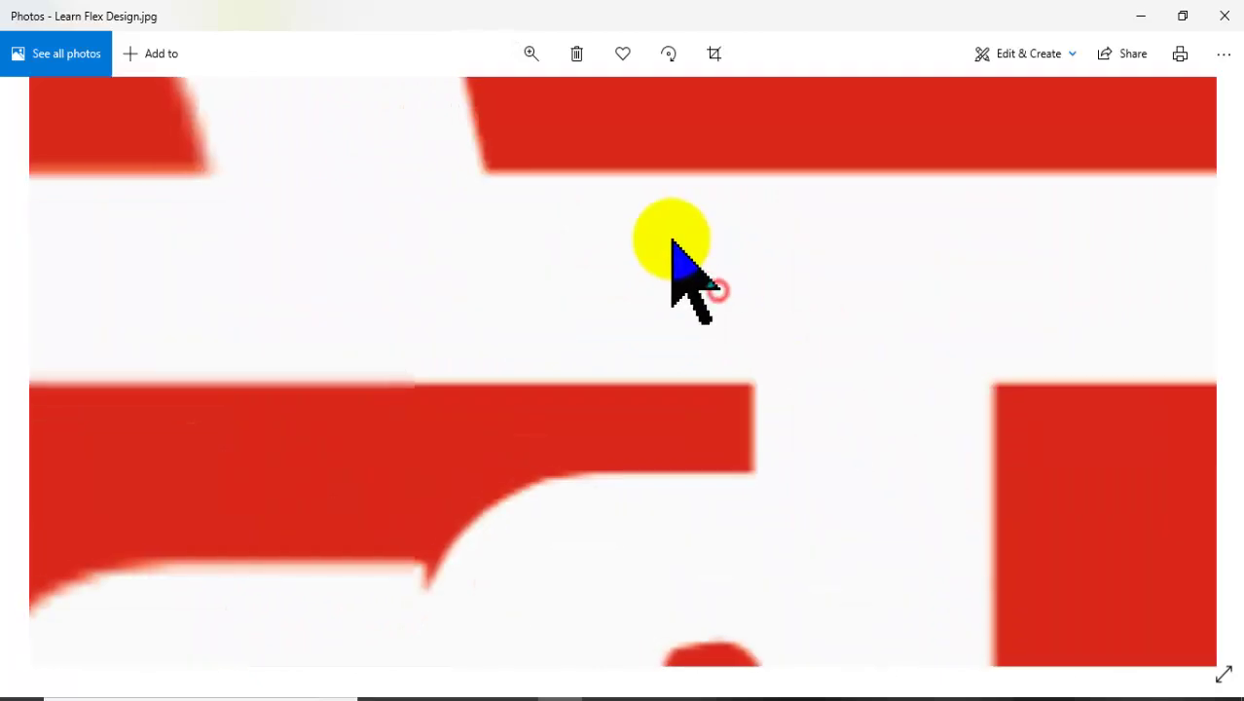
left_click(530, 54)
left_click_drag(506, 106, 464, 116)
left_click_drag(441, 236, 770, 453)
left_click_drag(869, 623, 1226, 11)
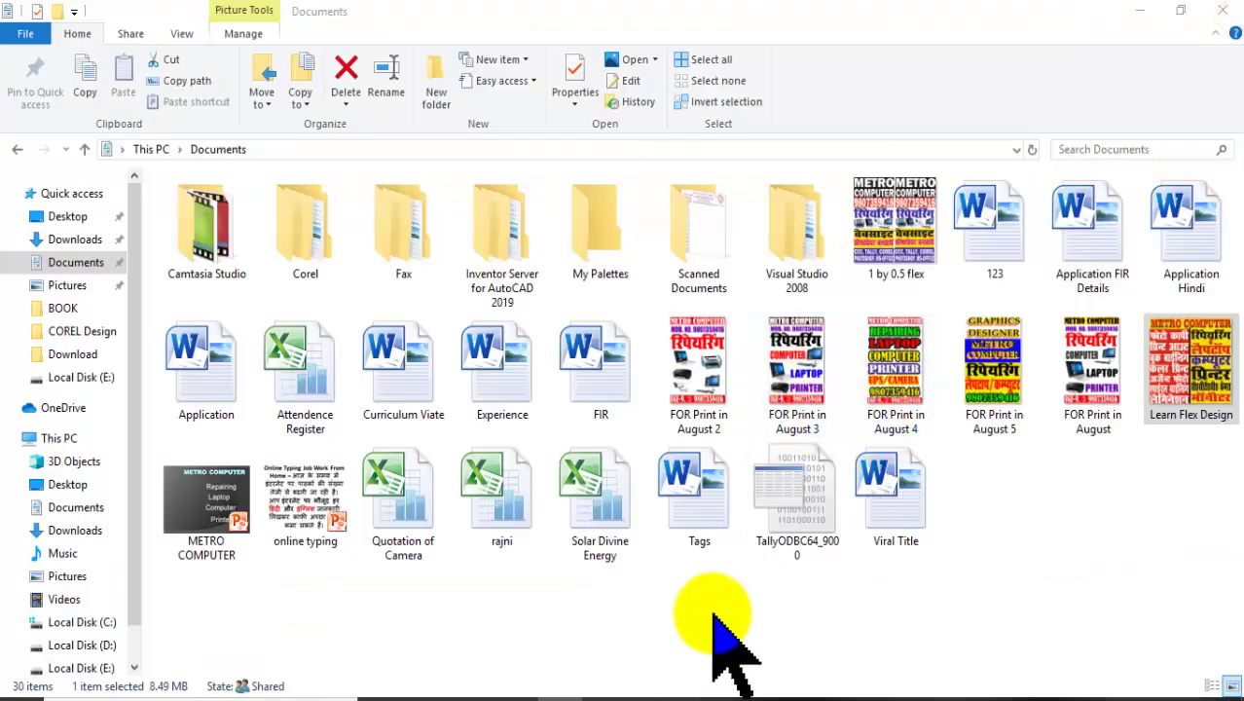